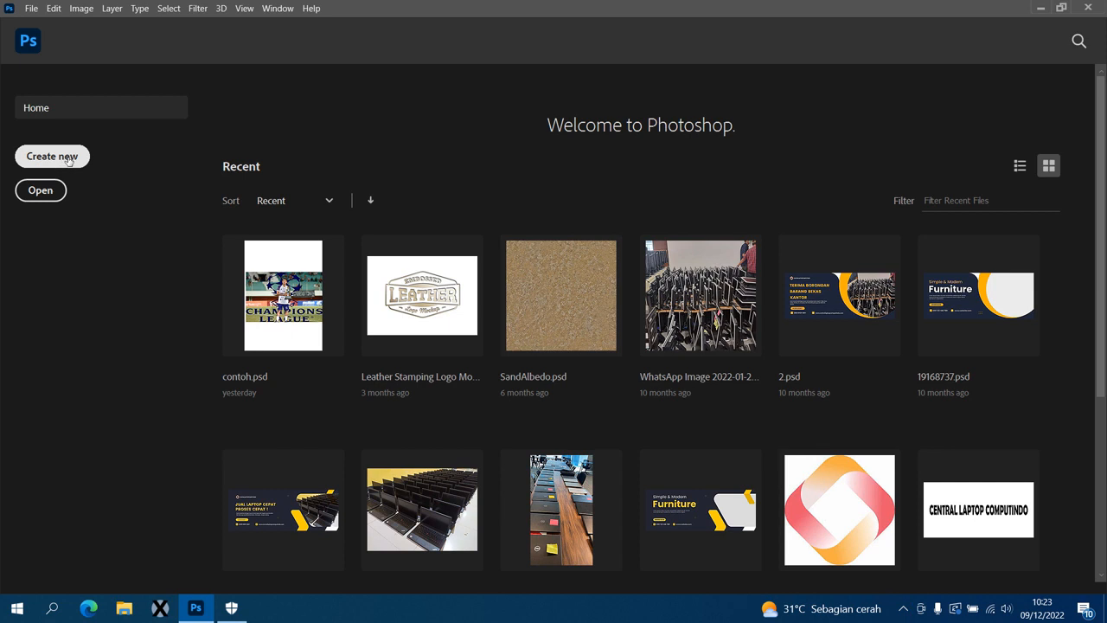
- Start a new document and look through the Saved, Photo, Print, Art & Illustration, Web, Mobile and Film & Video presets
click(68, 160)
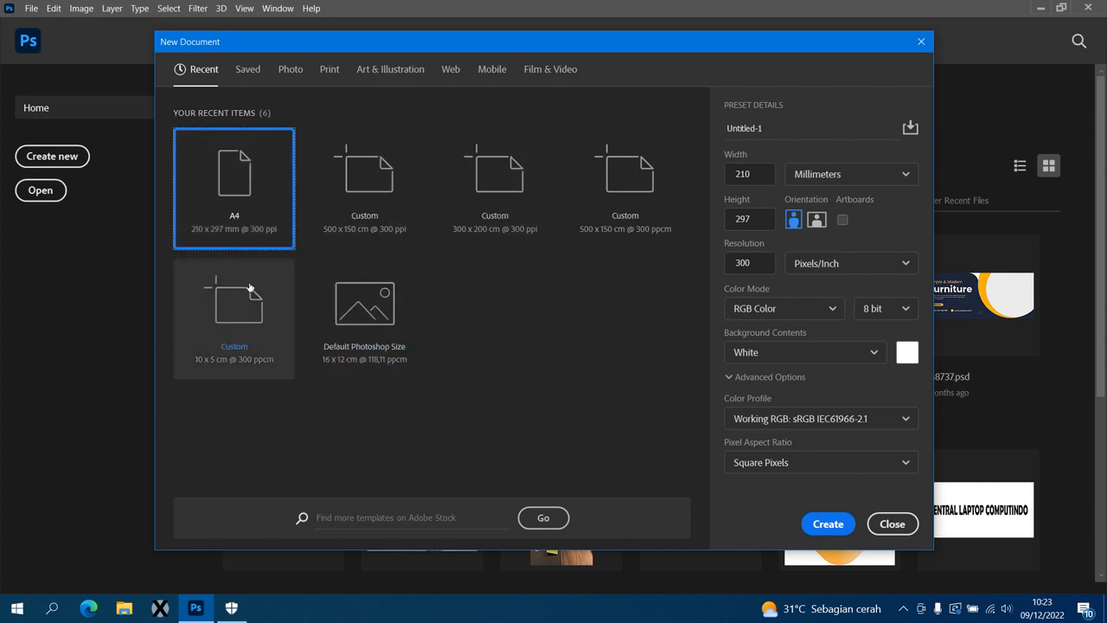
click(249, 74)
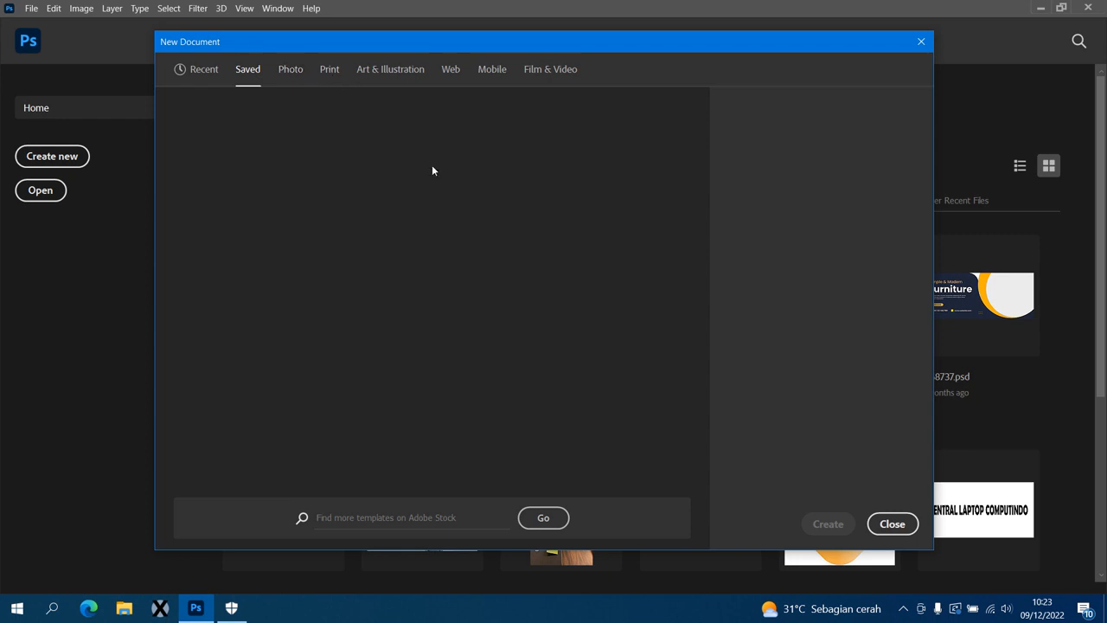
click(280, 76)
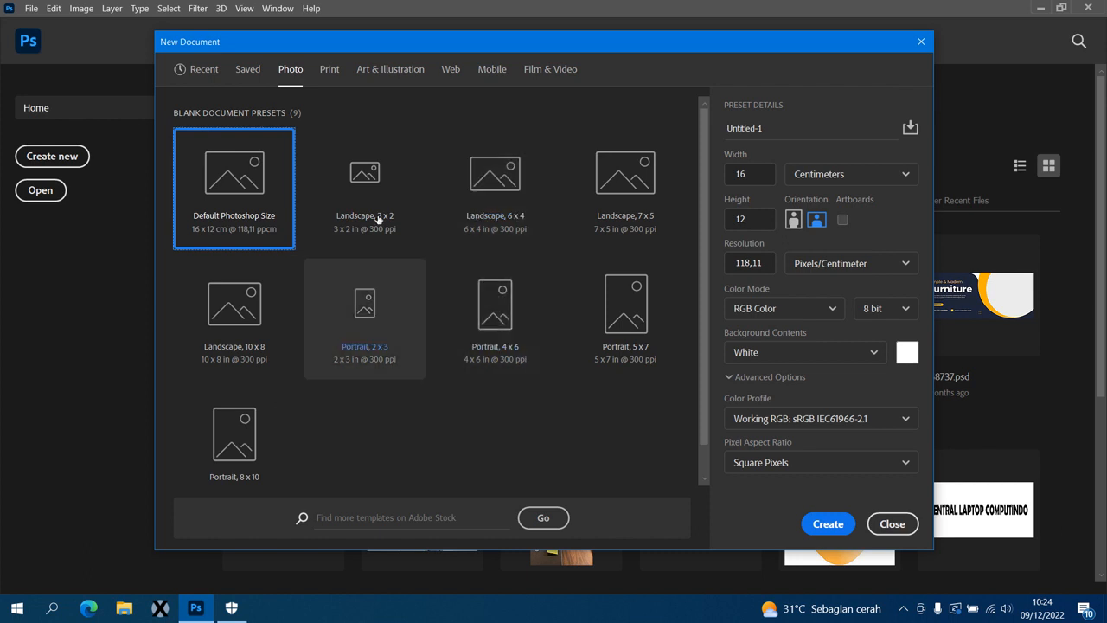
click(328, 72)
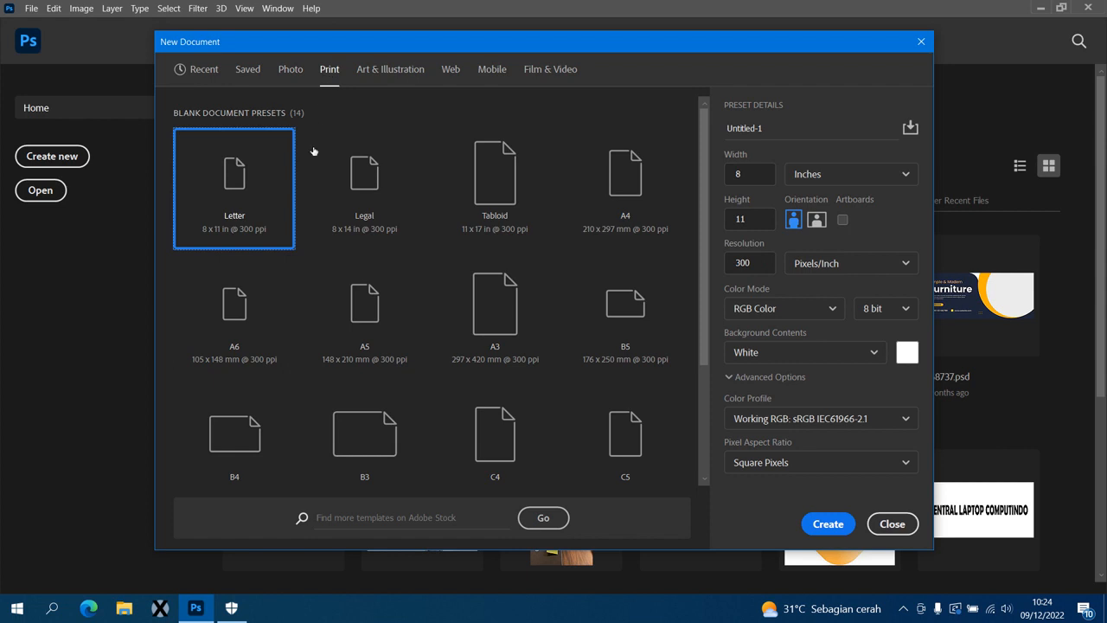
click(401, 73)
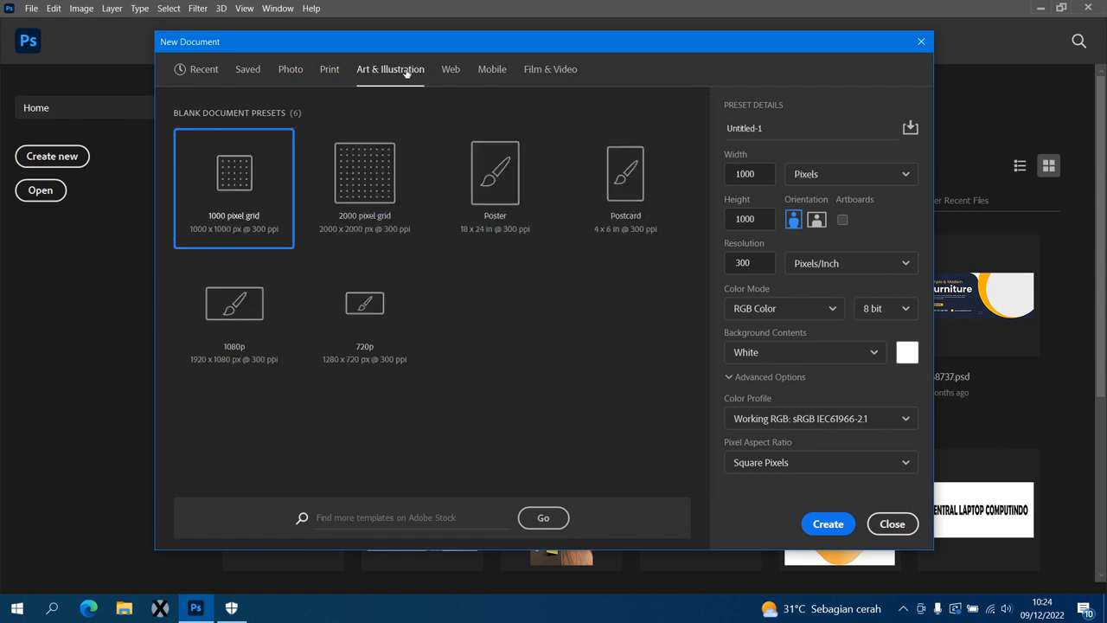
click(451, 72)
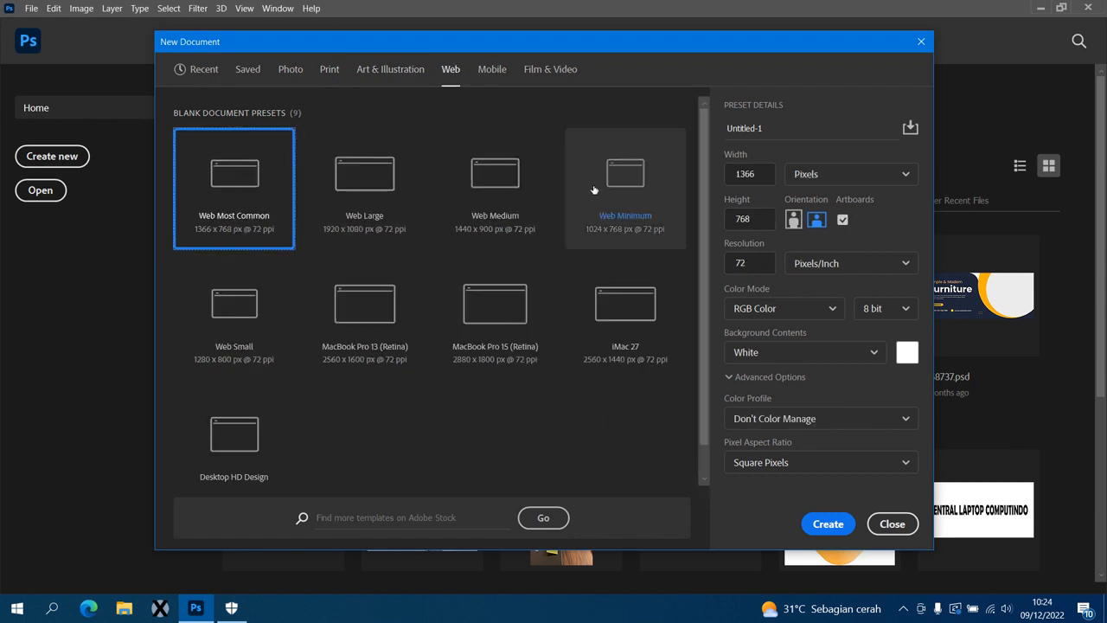
click(495, 73)
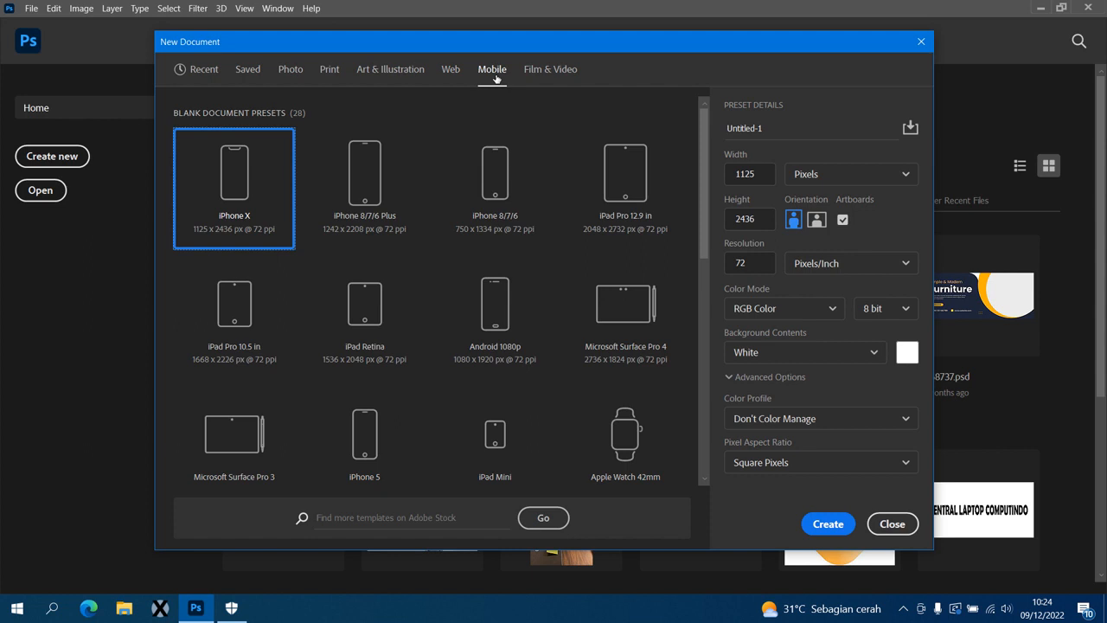
click(552, 76)
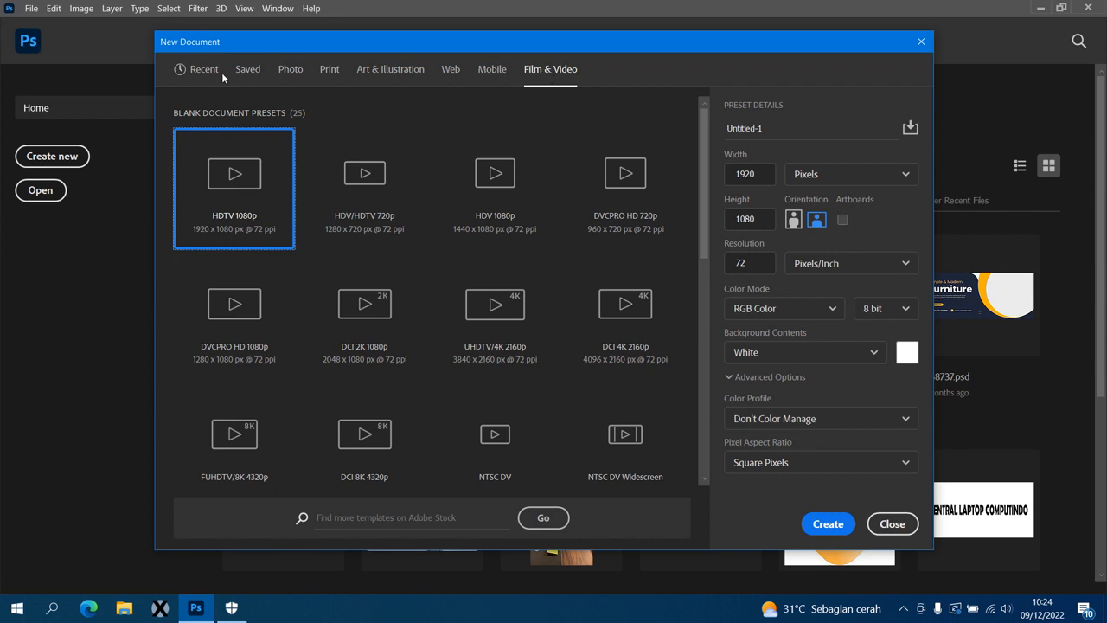
click(486, 69)
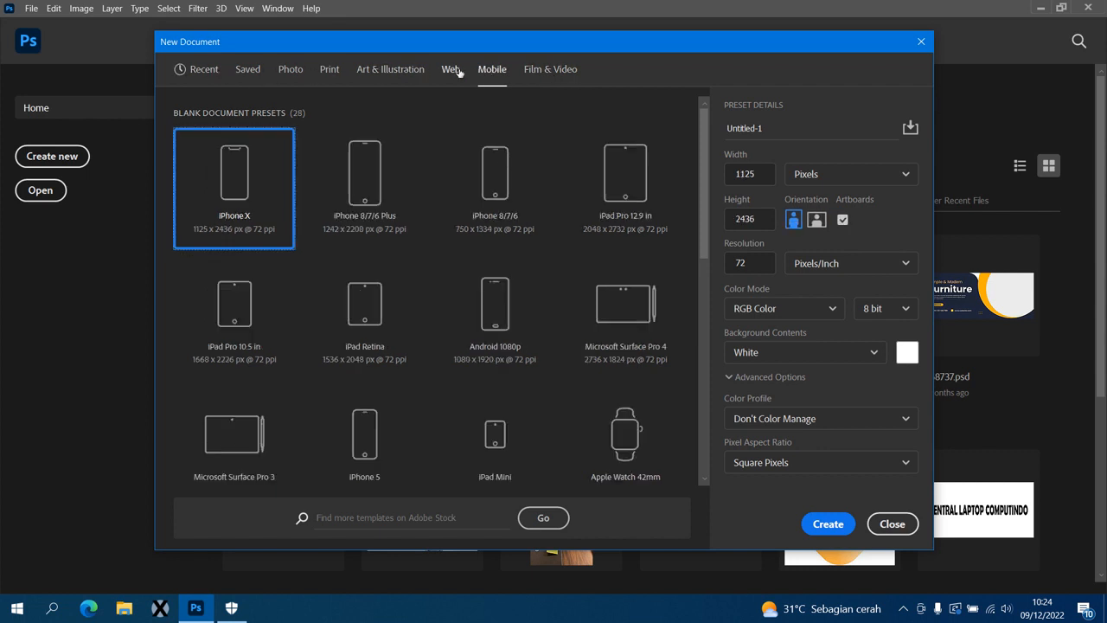
click(452, 69)
- Choose the A4 print preset for the new document and name it potoshop
click(332, 74)
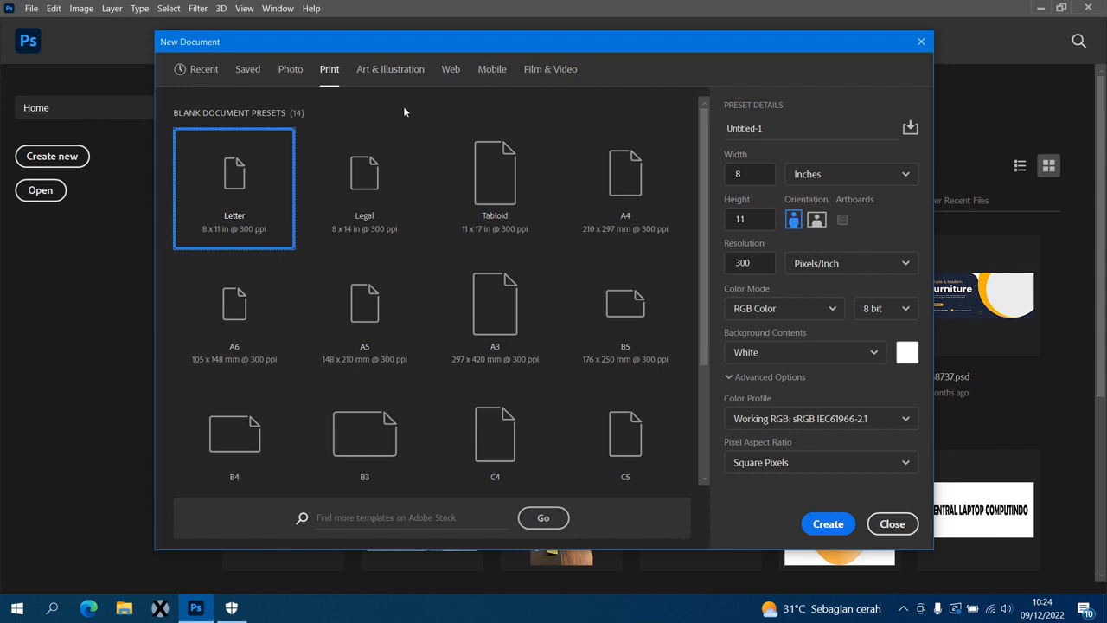
click(615, 198)
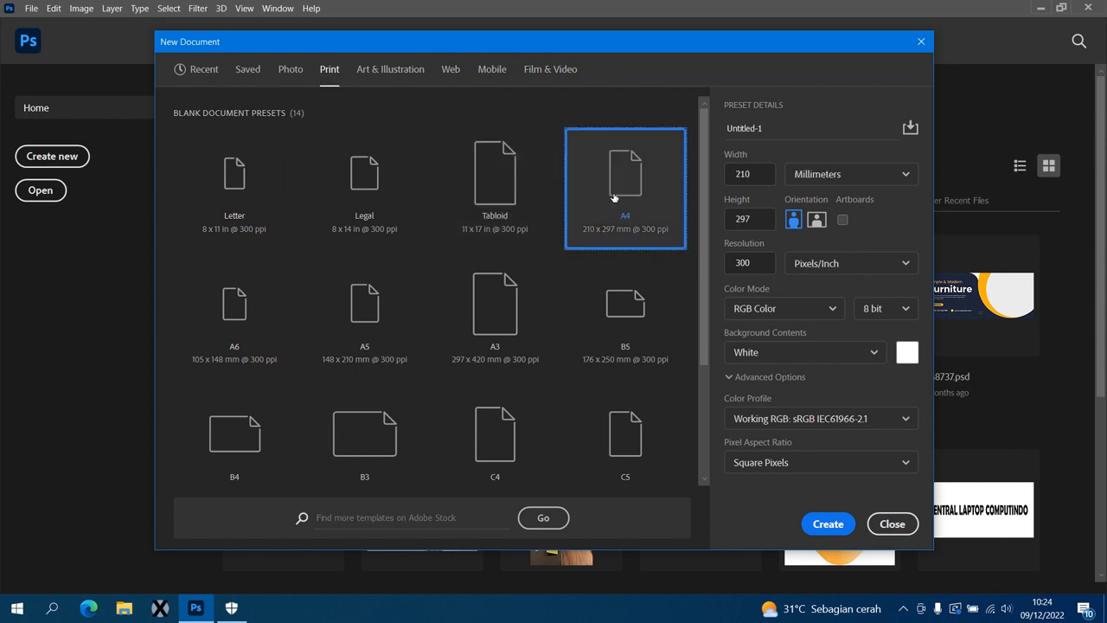
click(792, 126)
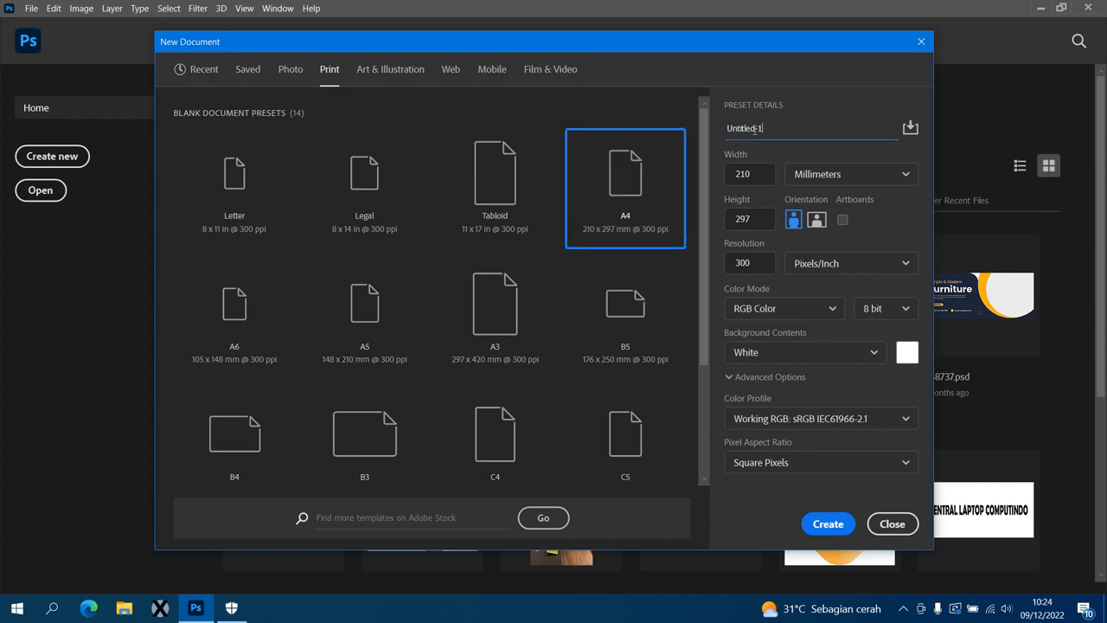
key(ctrl+a)
text(coba)
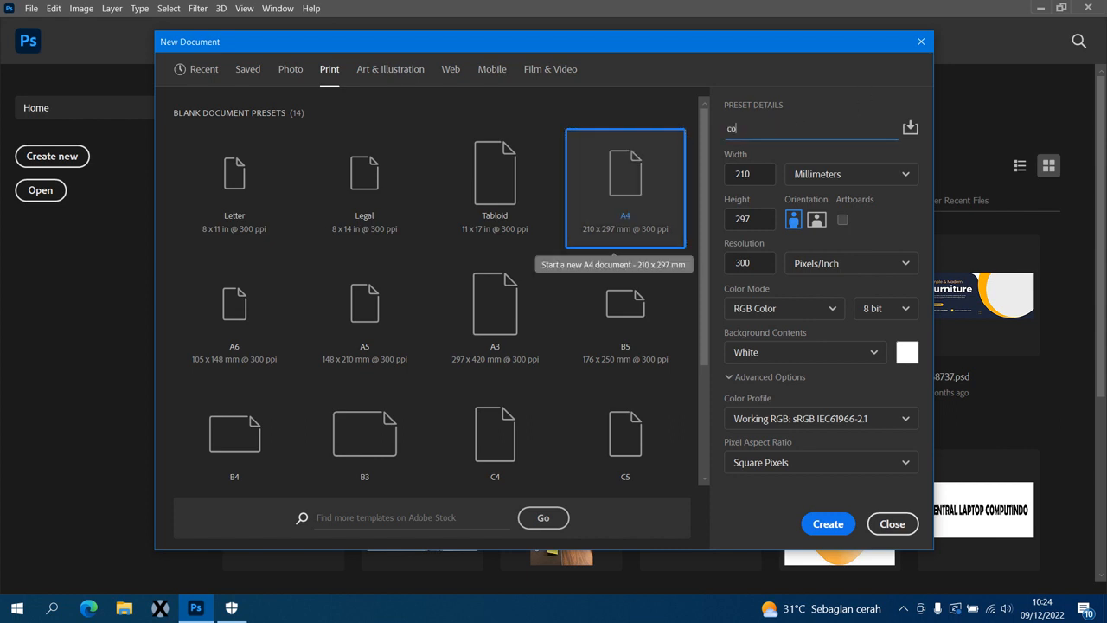
key(BackSpace)
key(BackSpace)
key(BackSpace)
key(BackSpace)
text(potoshop)
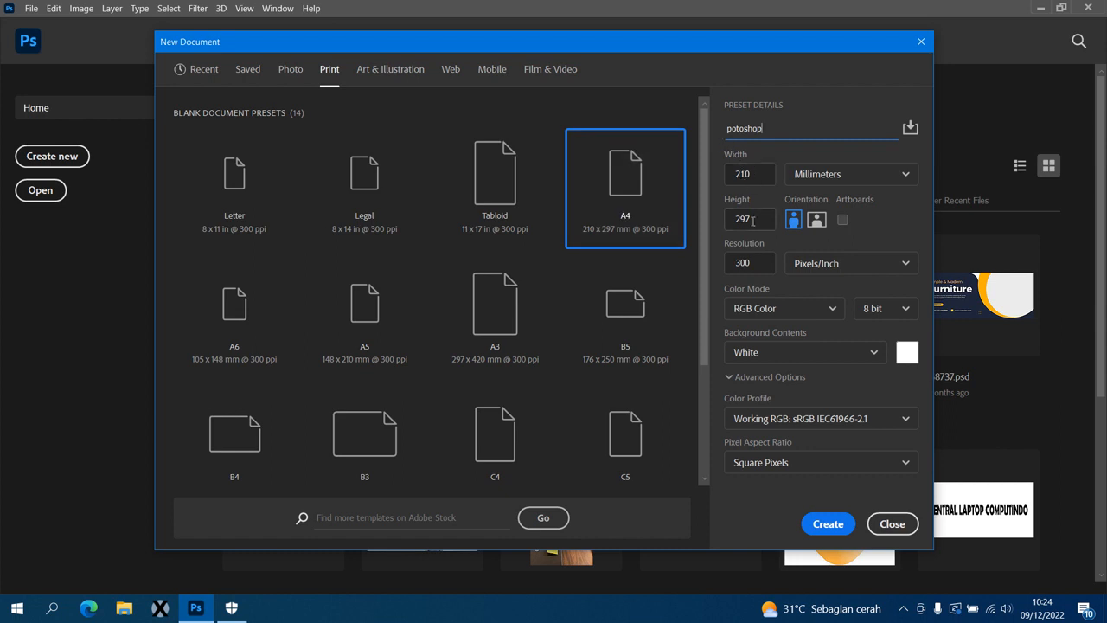
- Examine the available width units and the resolution setting of the new document
click(884, 176)
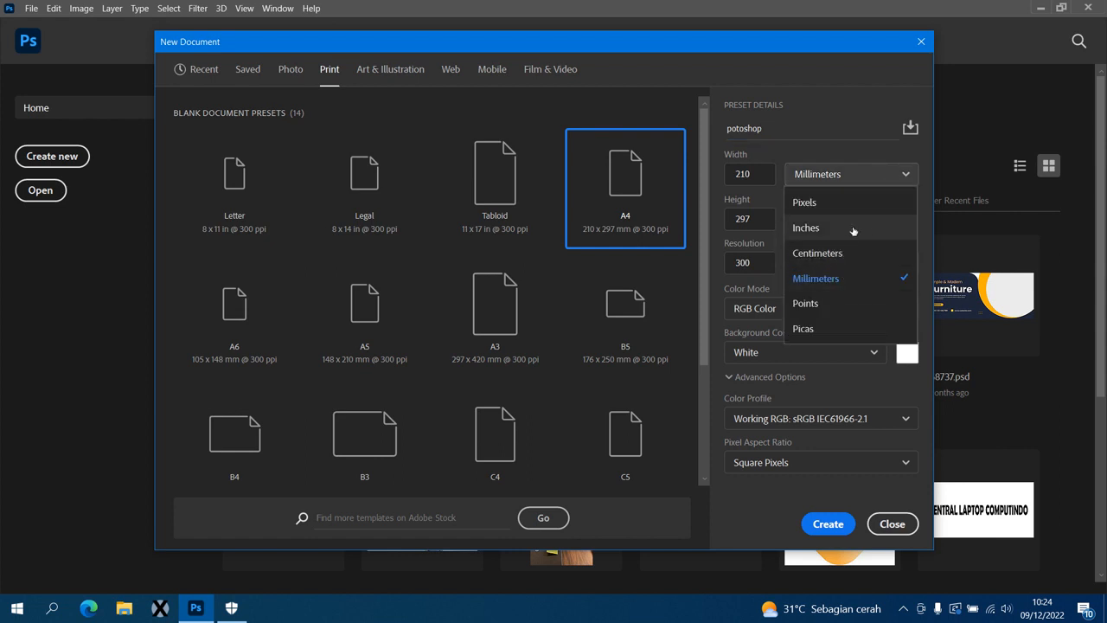
click(856, 104)
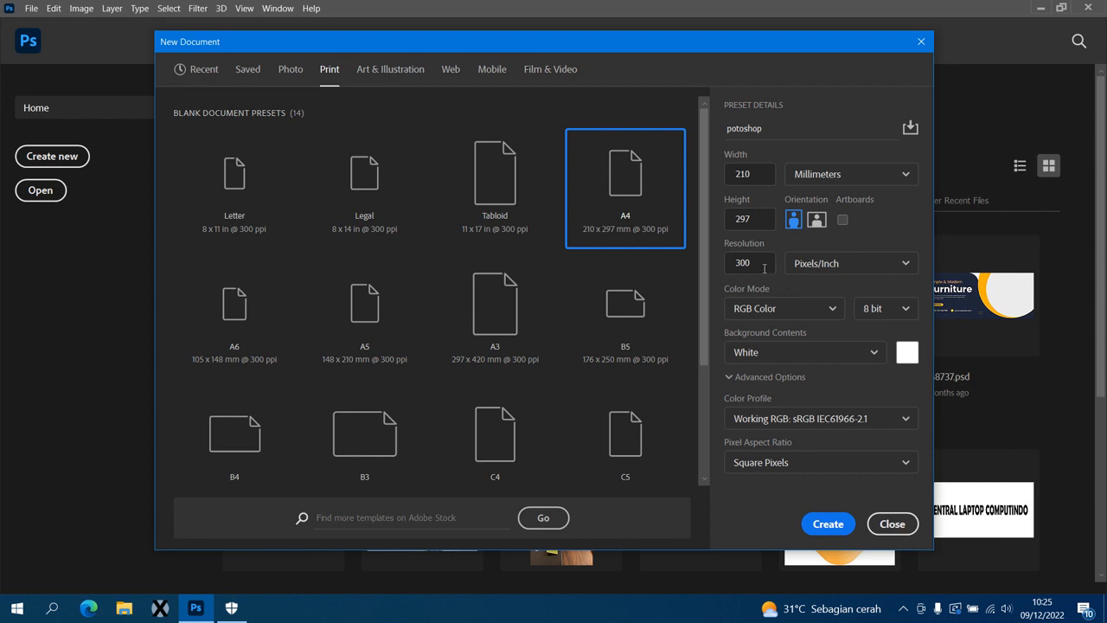
drag(756, 264, 732, 264)
click(764, 264)
drag(764, 265, 740, 266)
click(786, 247)
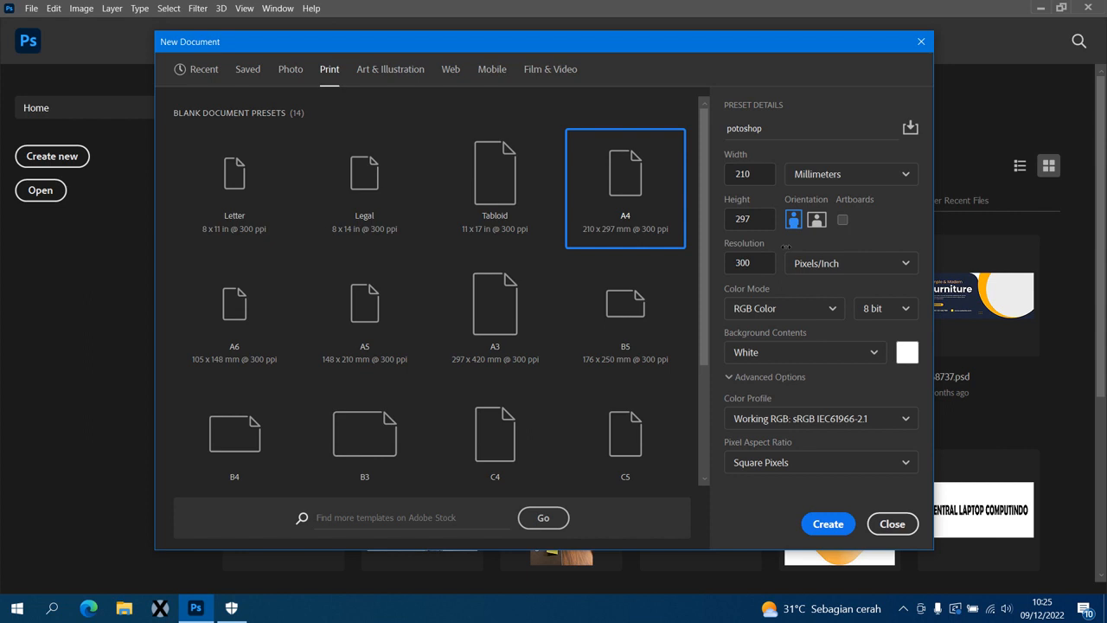
- Switch the new document's color mode to CMYK Color and back to RGB Color
click(827, 313)
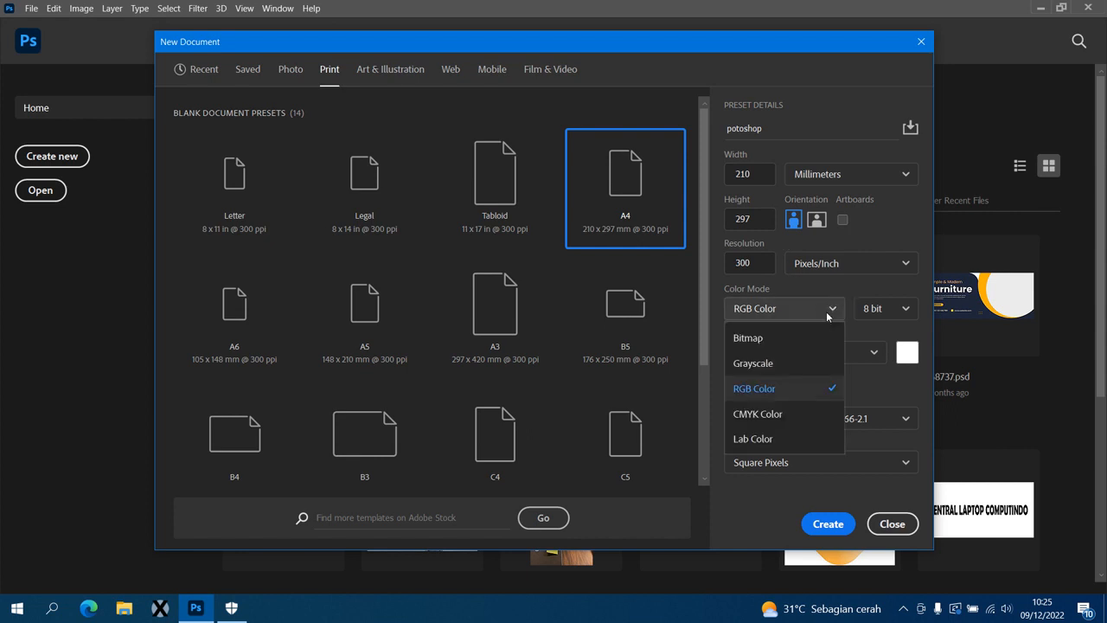
click(827, 313)
click(827, 313)
click(781, 413)
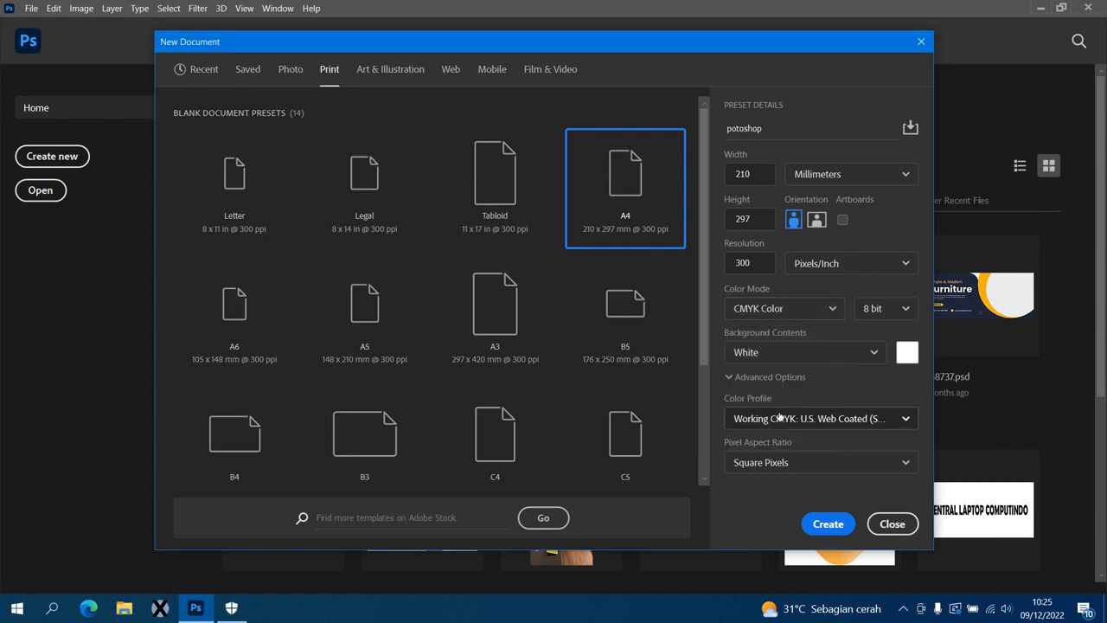
click(824, 311)
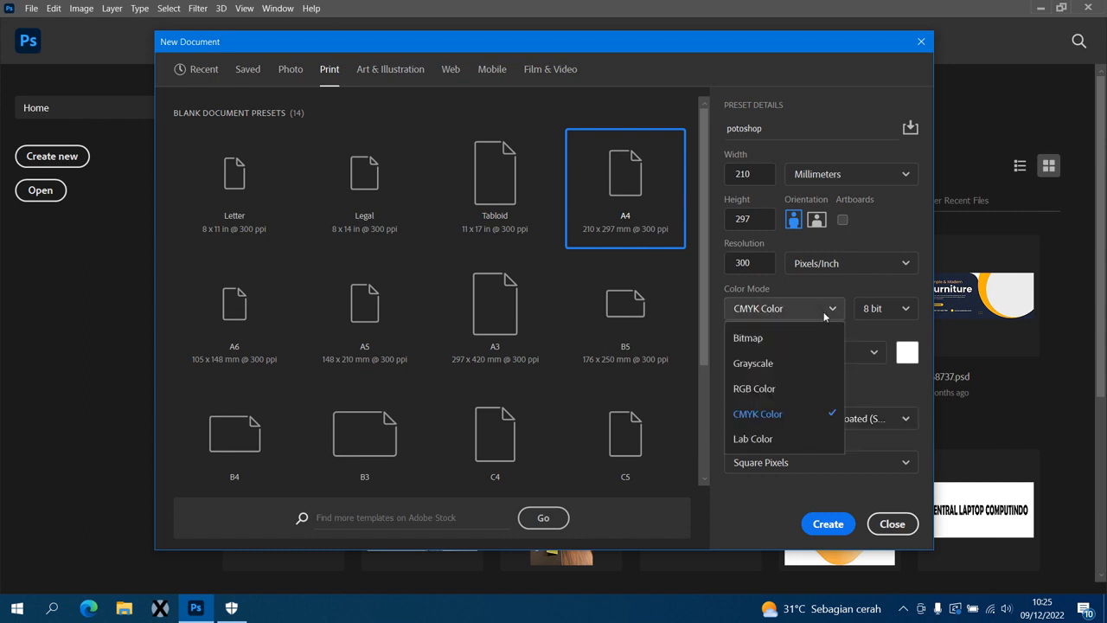
click(780, 391)
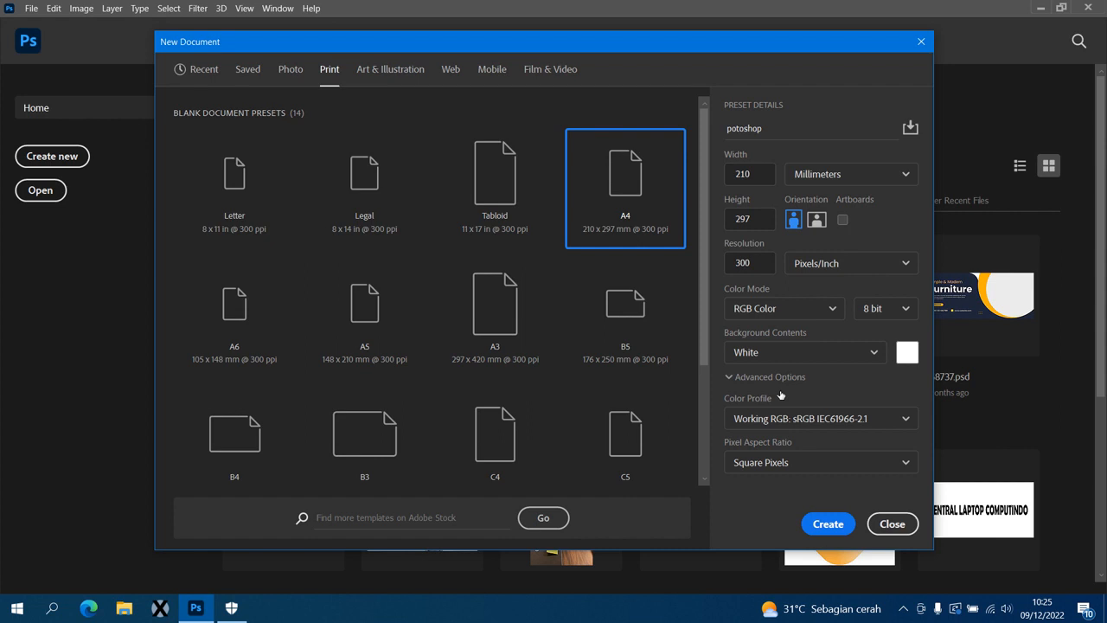
- Review the background color choices, keep the background contents White, and create the document
click(832, 351)
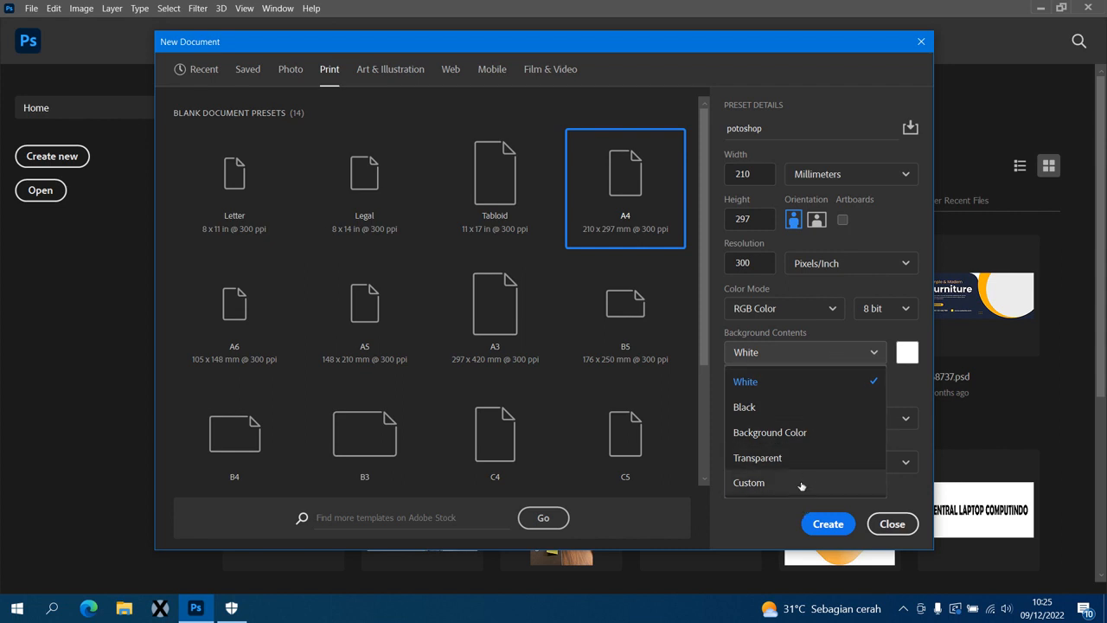
click(849, 381)
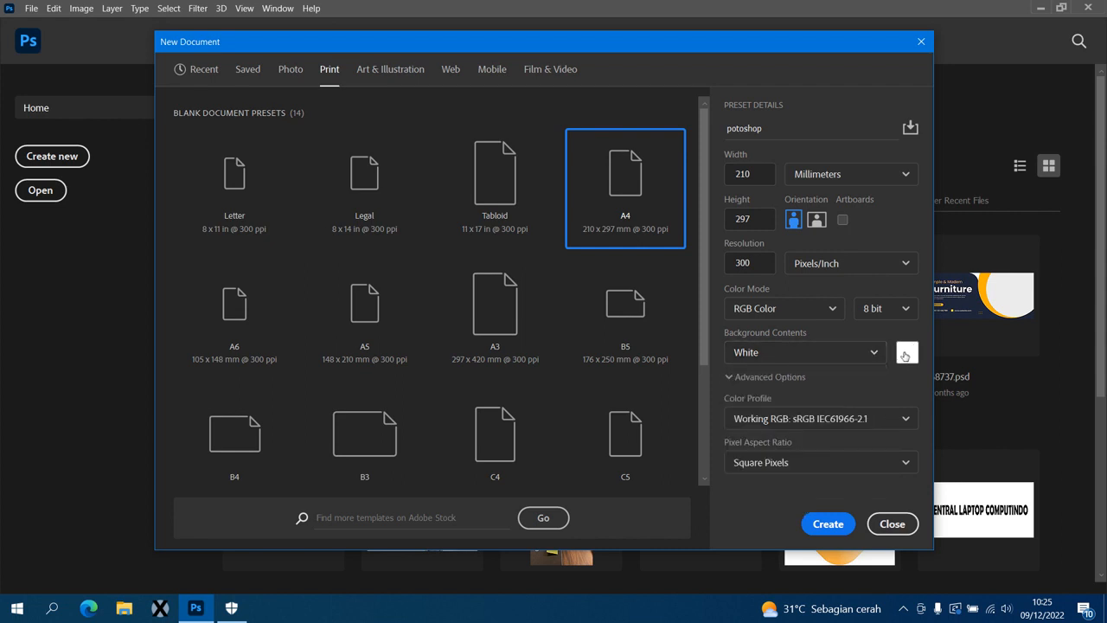
click(909, 354)
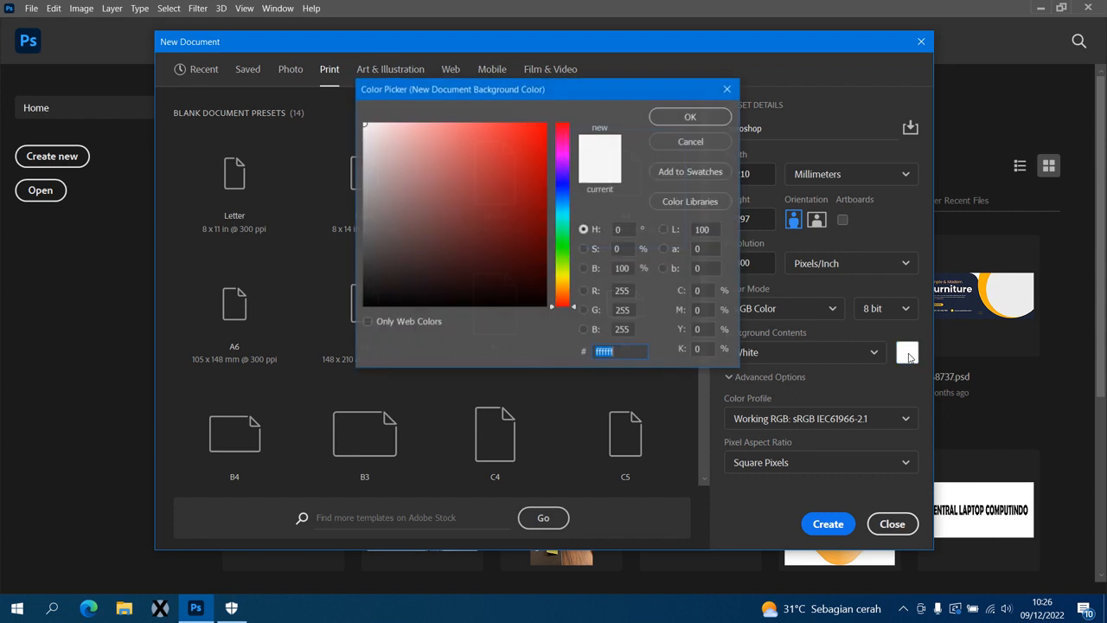
click(727, 88)
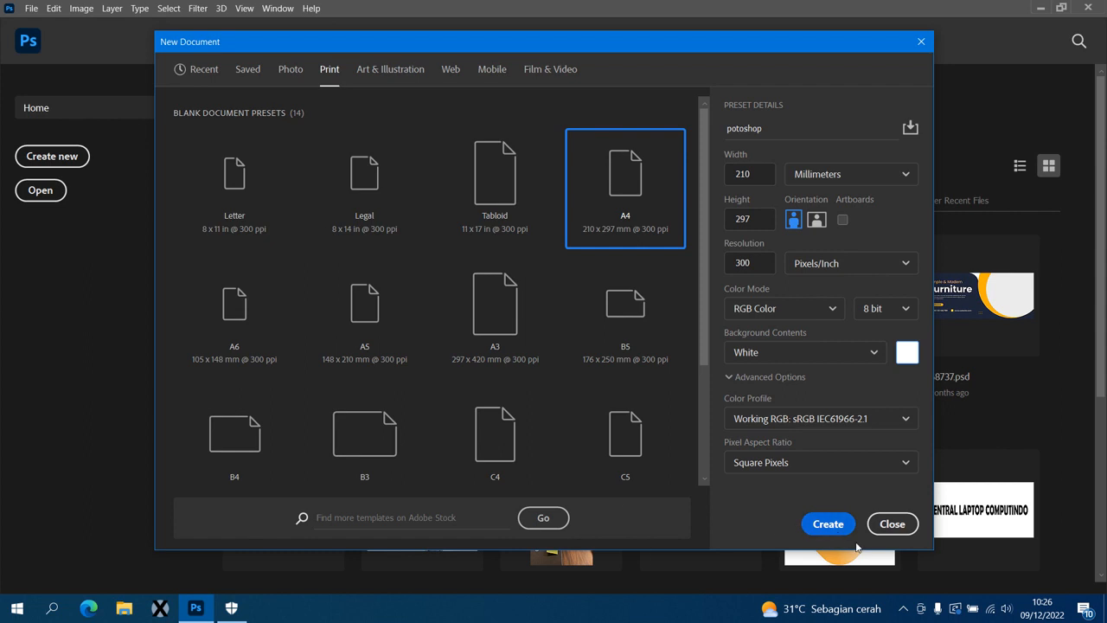
click(827, 526)
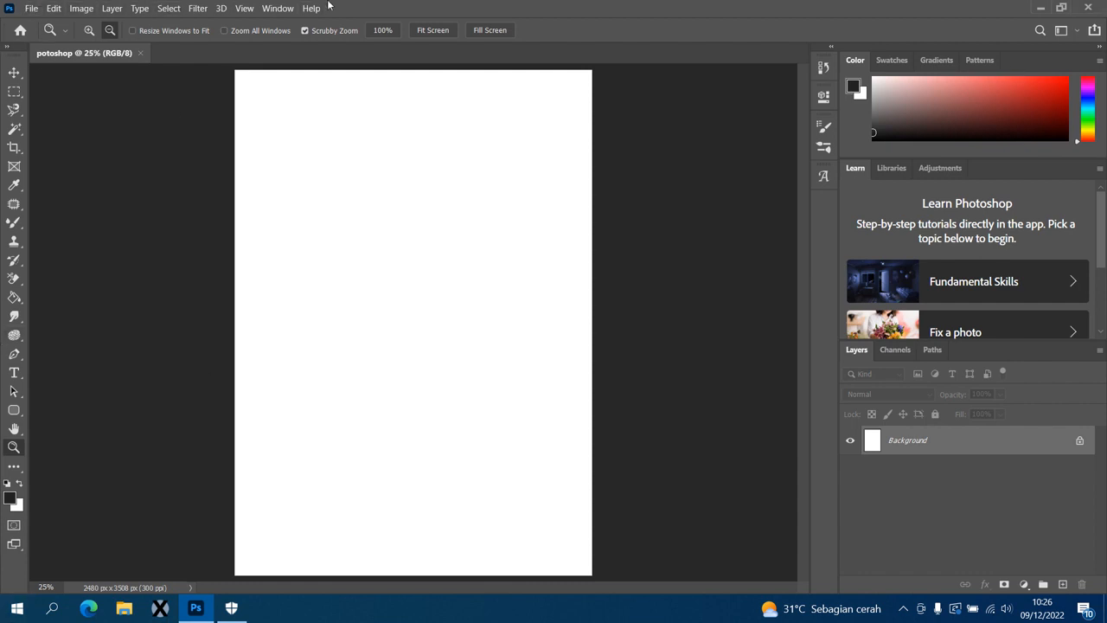
- Show the Gradients panel in the workspace
click(31, 9)
click(33, 11)
click(106, 7)
click(292, 9)
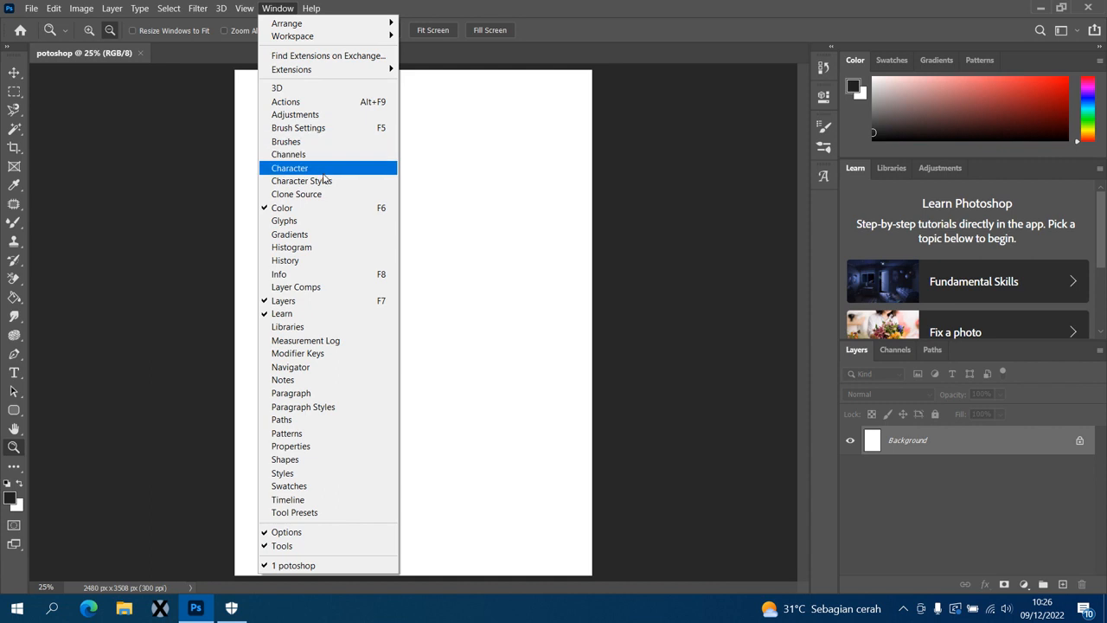
click(306, 234)
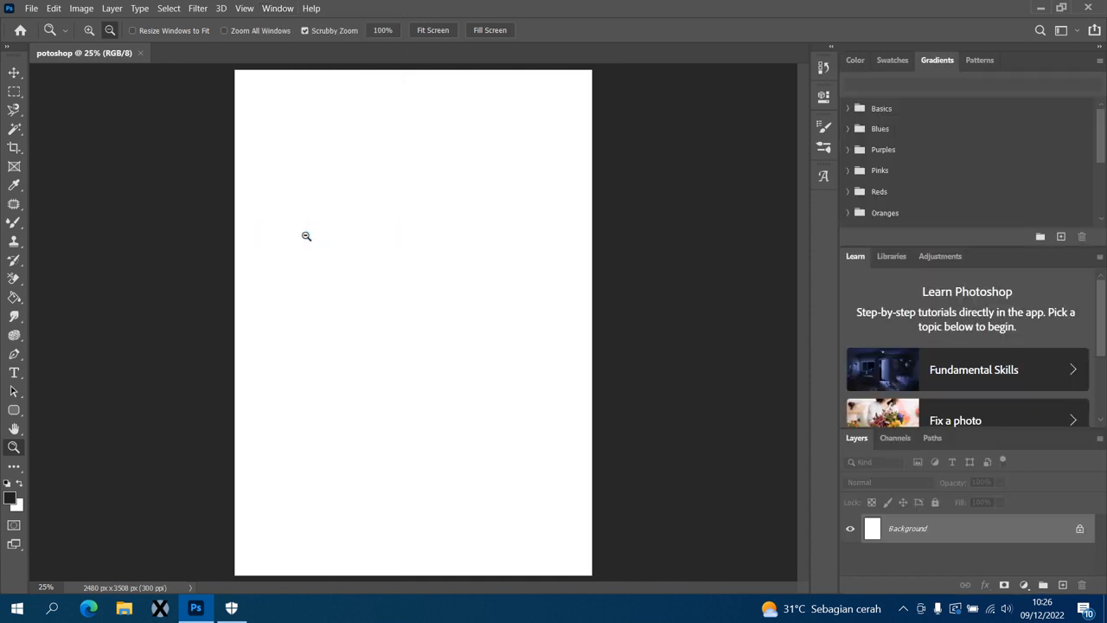
- Hide the Gradients panel and bring the Color panel back into the workspace
click(277, 8)
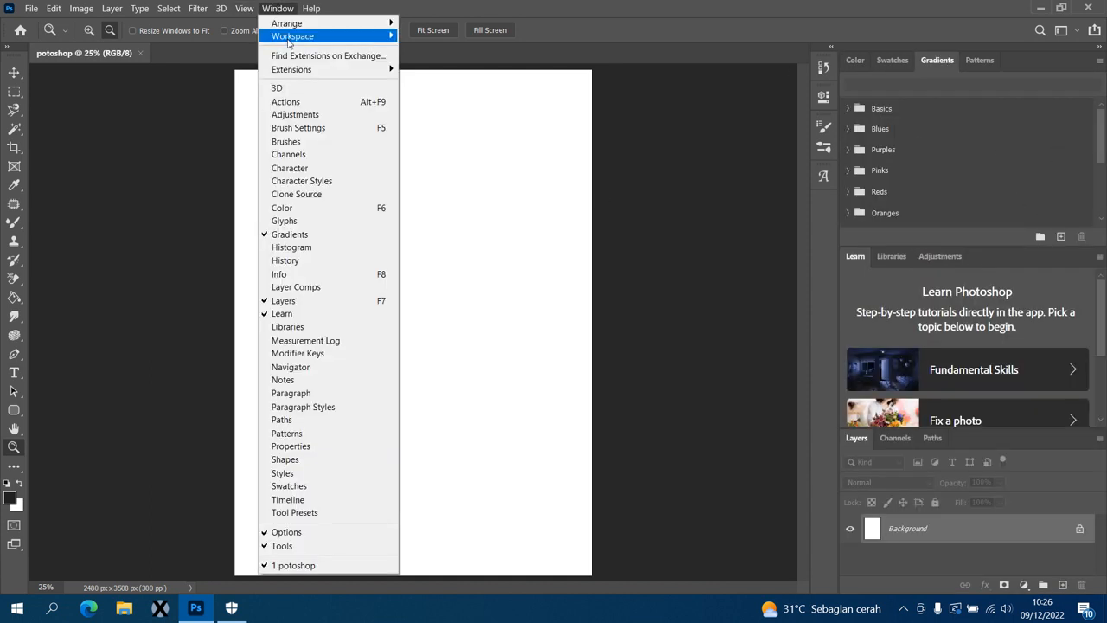
click(302, 235)
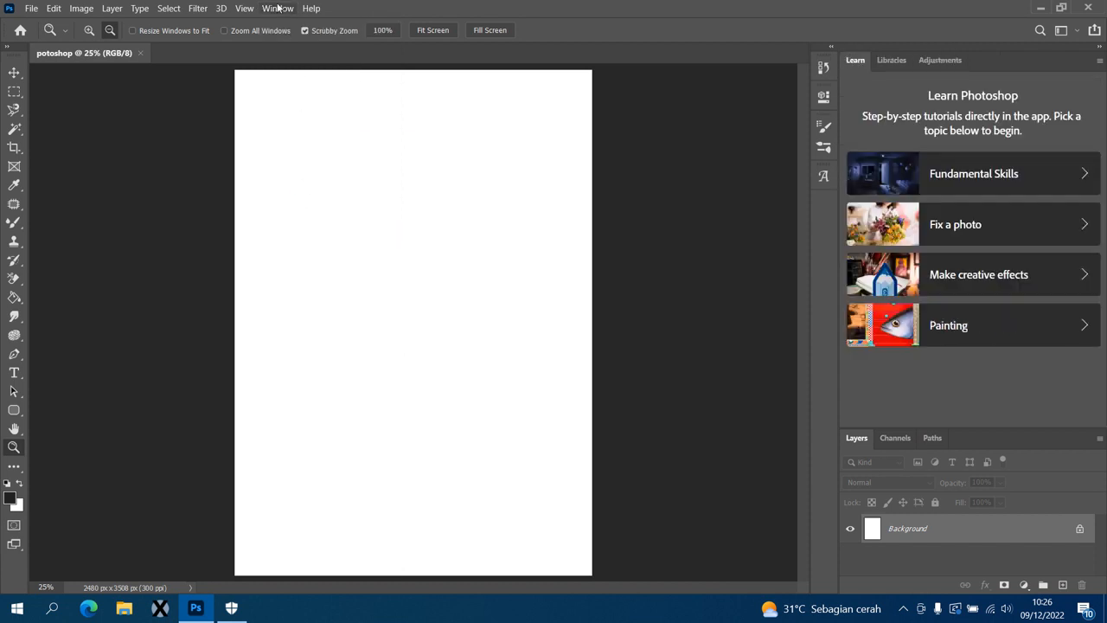
click(277, 8)
click(302, 206)
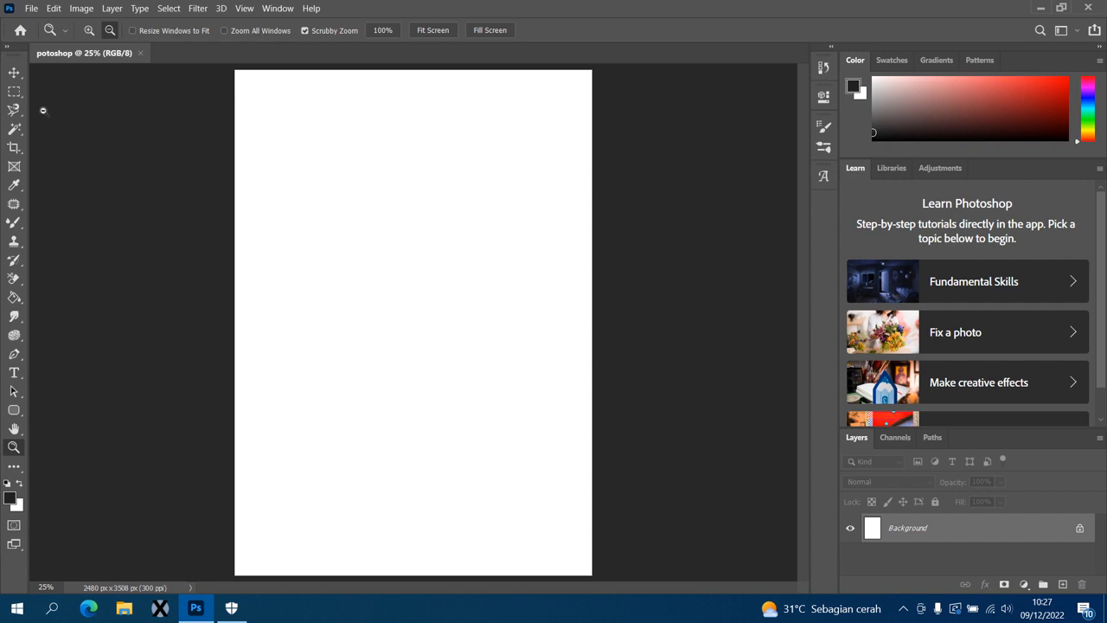
- Examine the options of the Move, Rectangular Marquee and Magnetic Lasso tools, returning to the Move tool
click(16, 75)
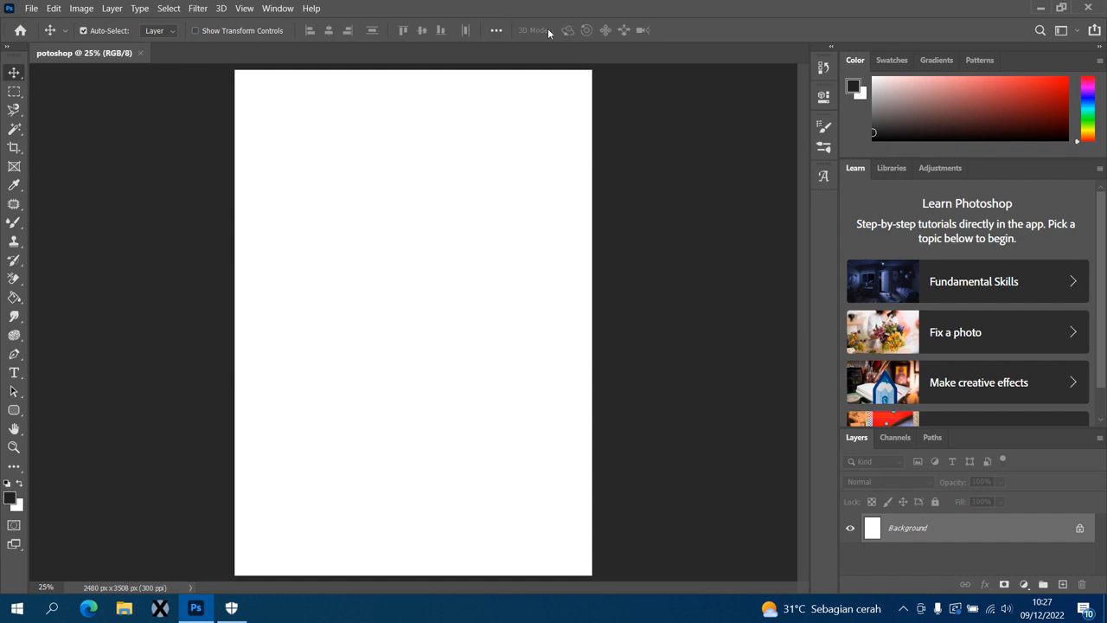
click(14, 96)
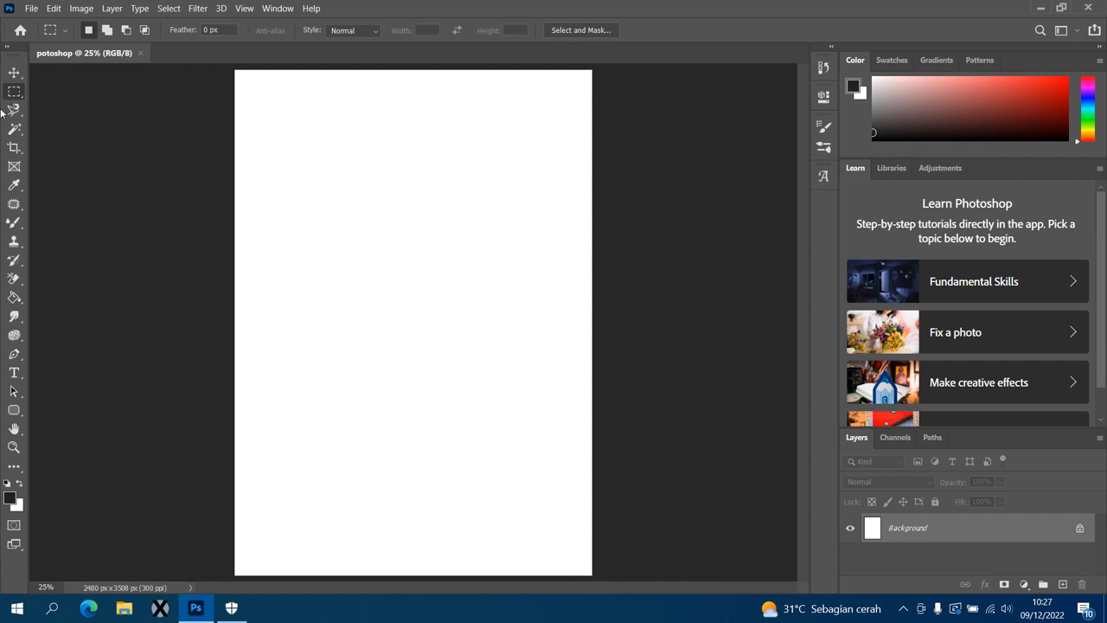
click(10, 114)
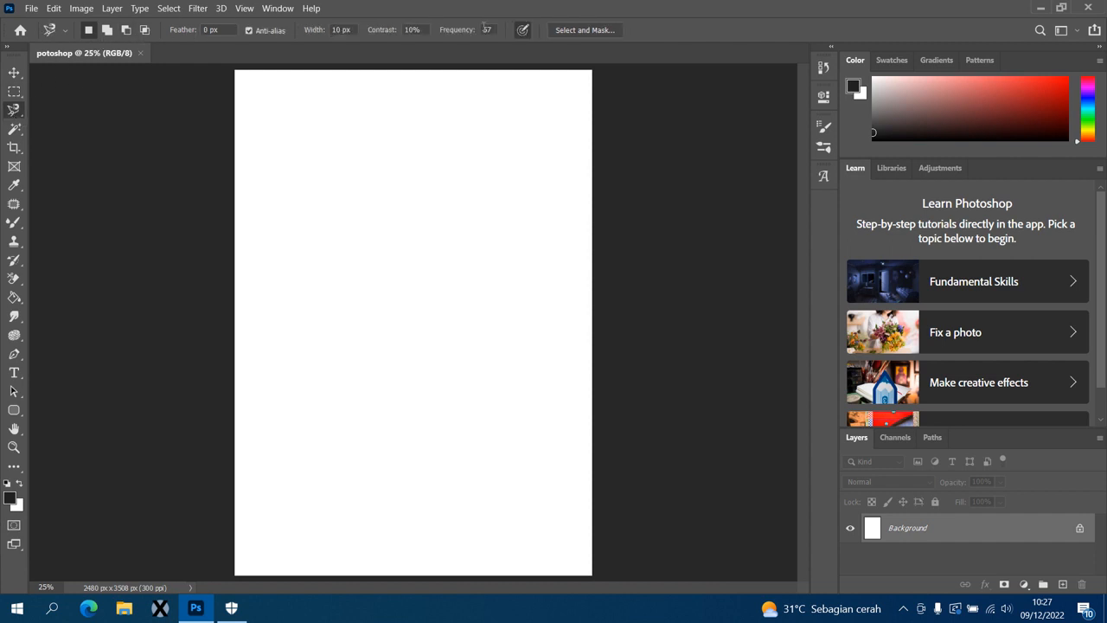
click(123, 156)
key(Escape)
click(13, 74)
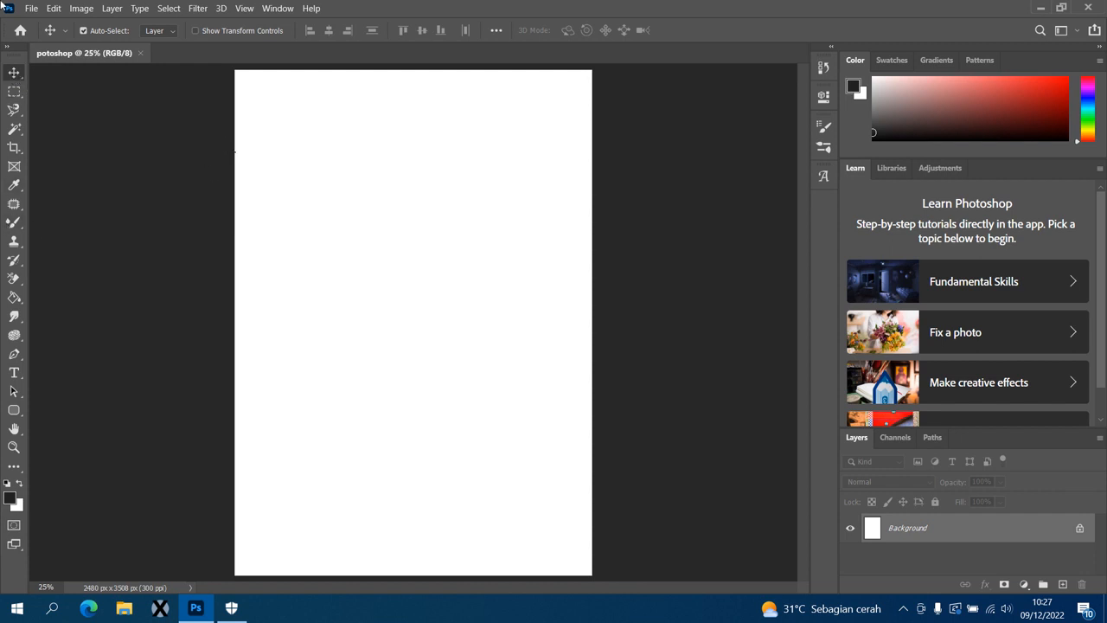
- Switch to File Explorer and open the Pictures folder
click(124, 609)
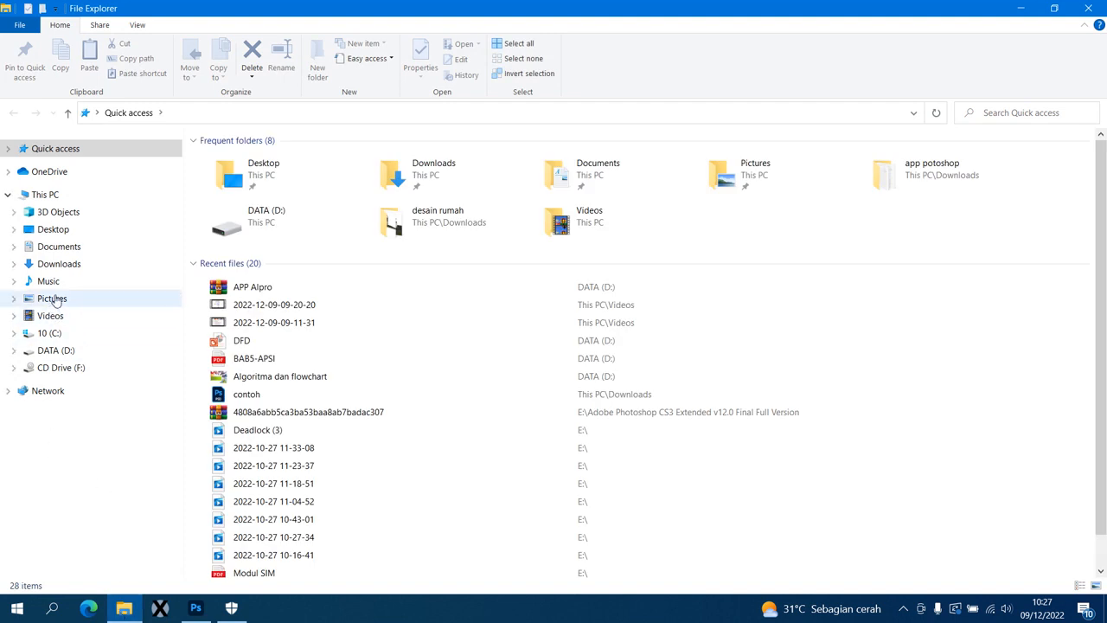
click(52, 299)
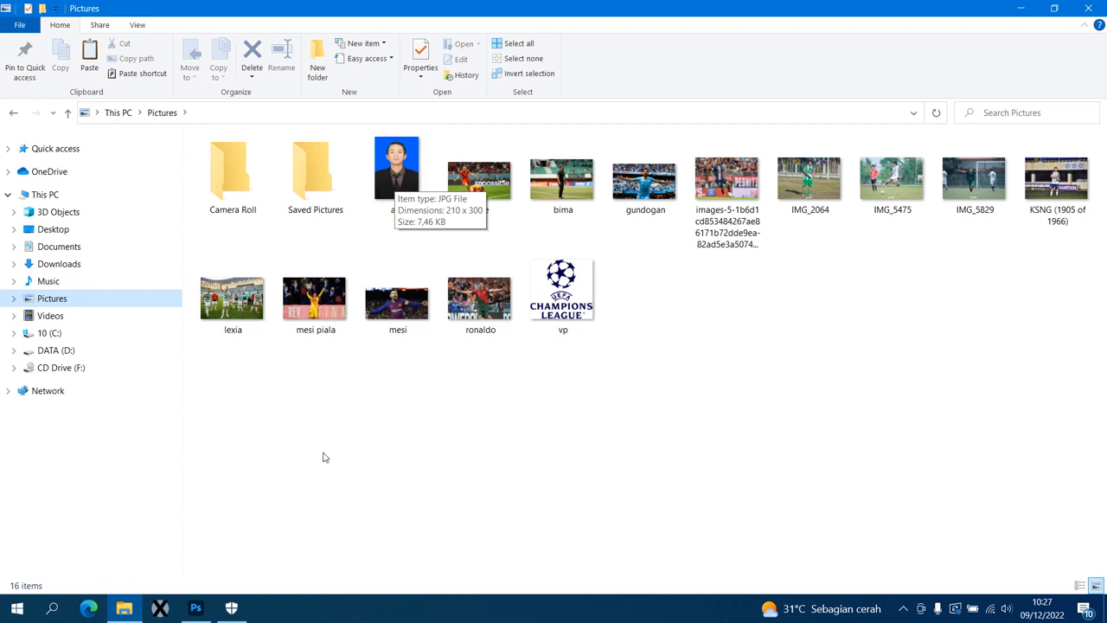
mouse_move(198, 611)
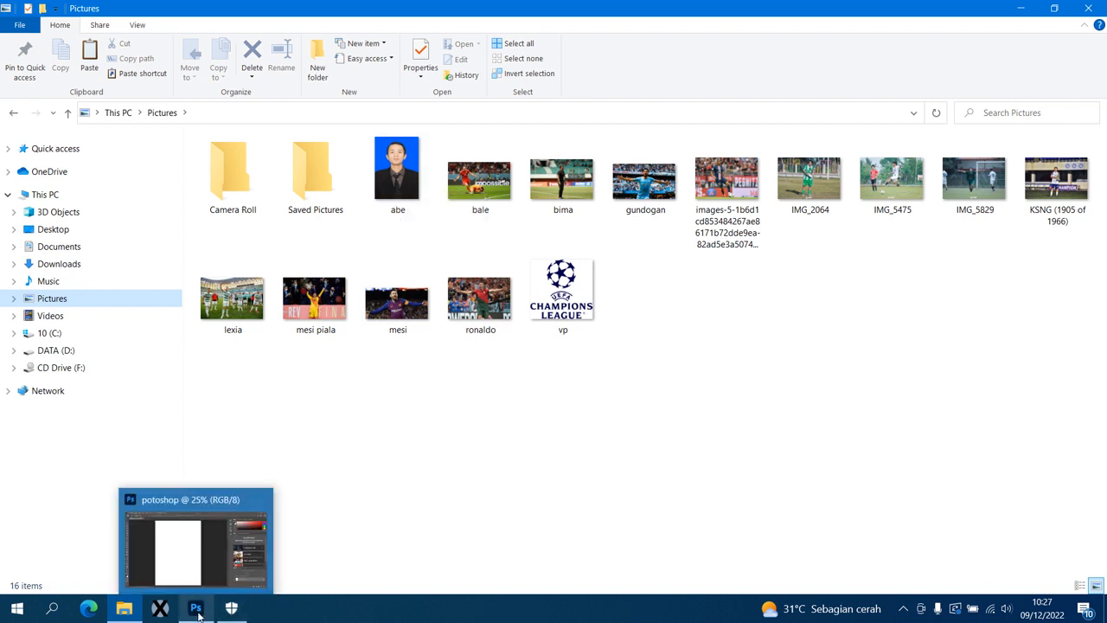
click(198, 611)
click(31, 7)
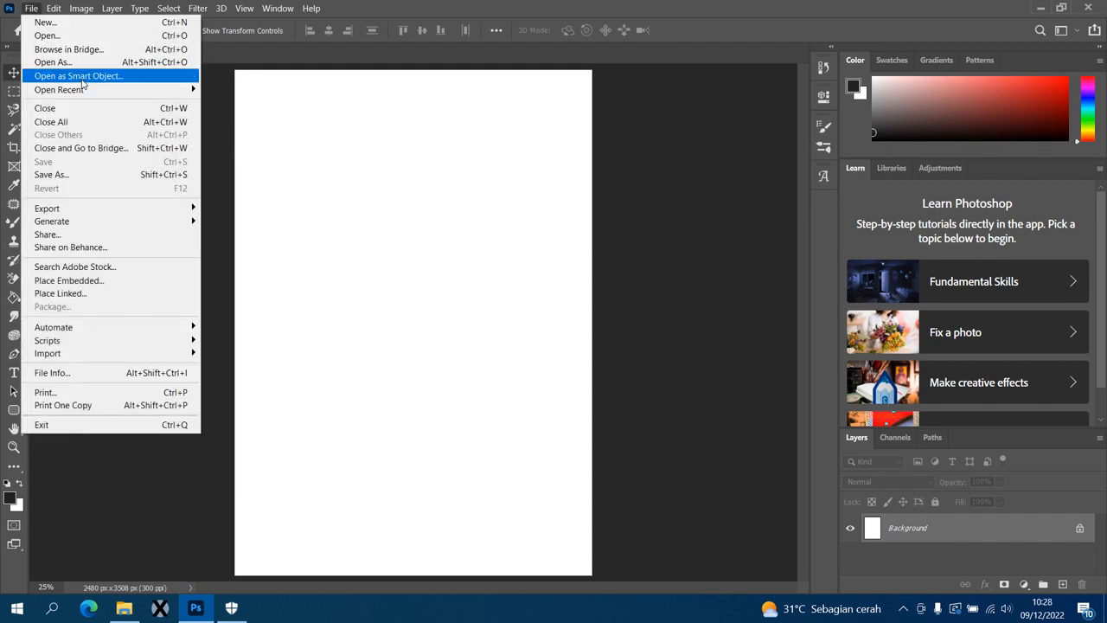
click(567, 197)
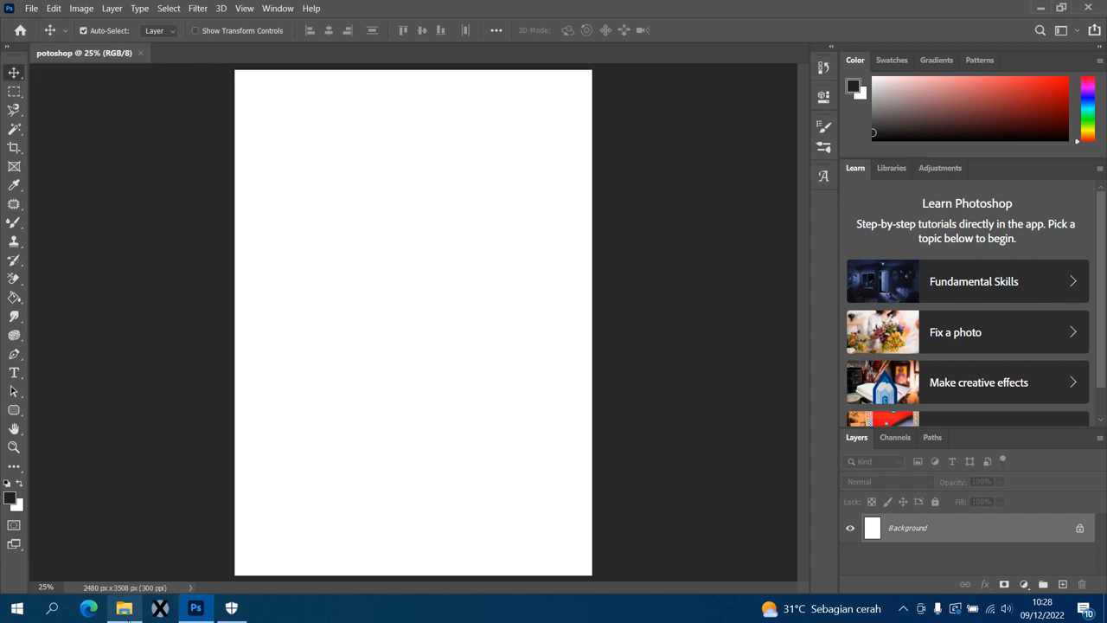
- Place the abe picture from the File Explorer Pictures folder into the potoshop document in Photoshop and move it near the top centre of the page
click(124, 608)
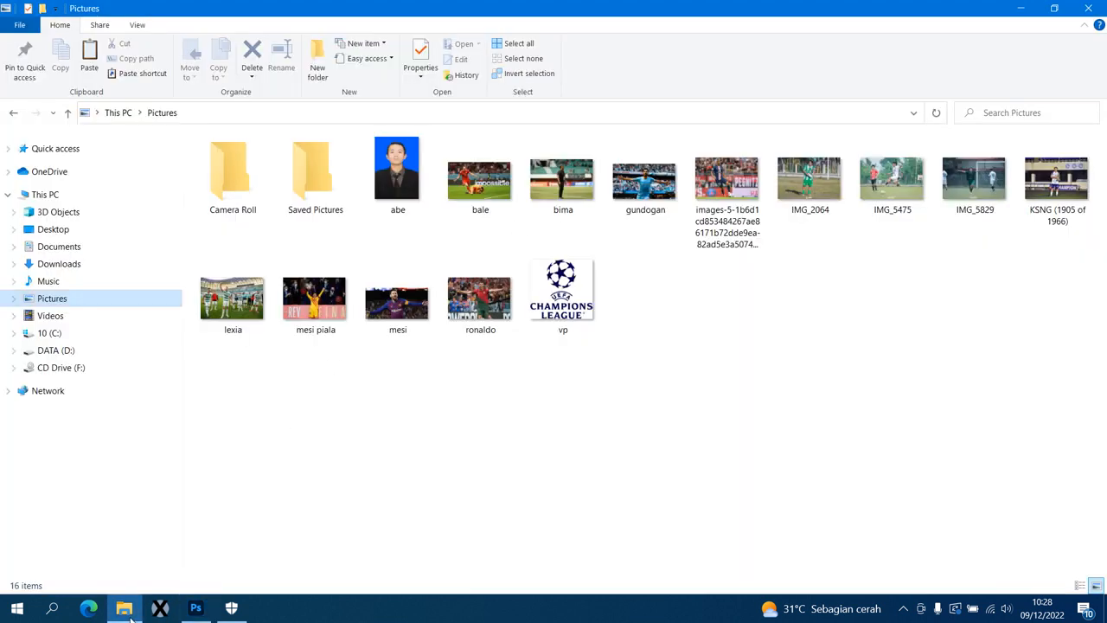
click(401, 184)
drag(401, 184, 364, 158)
click(14, 72)
drag(262, 128, 446, 156)
- Place the KSNG (1905 of 1966) picture from the File Explorer Pictures folder into the Photoshop document, positioned in the page's lower half at about X 1240, Y 2522 px
click(126, 608)
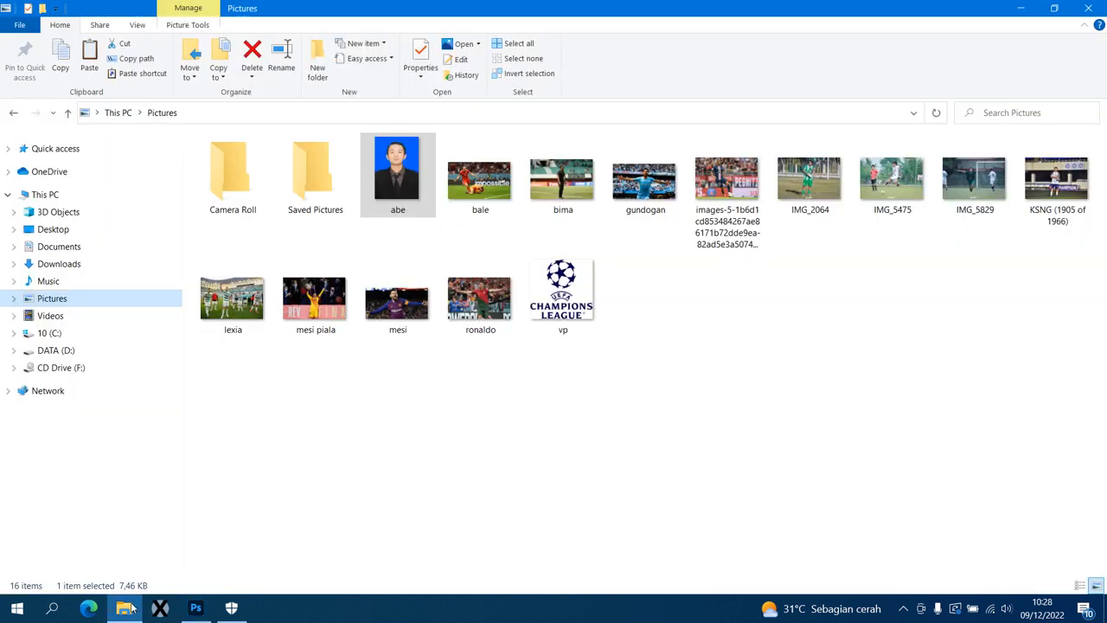
click(1049, 192)
drag(1050, 192, 406, 378)
drag(430, 317, 430, 427)
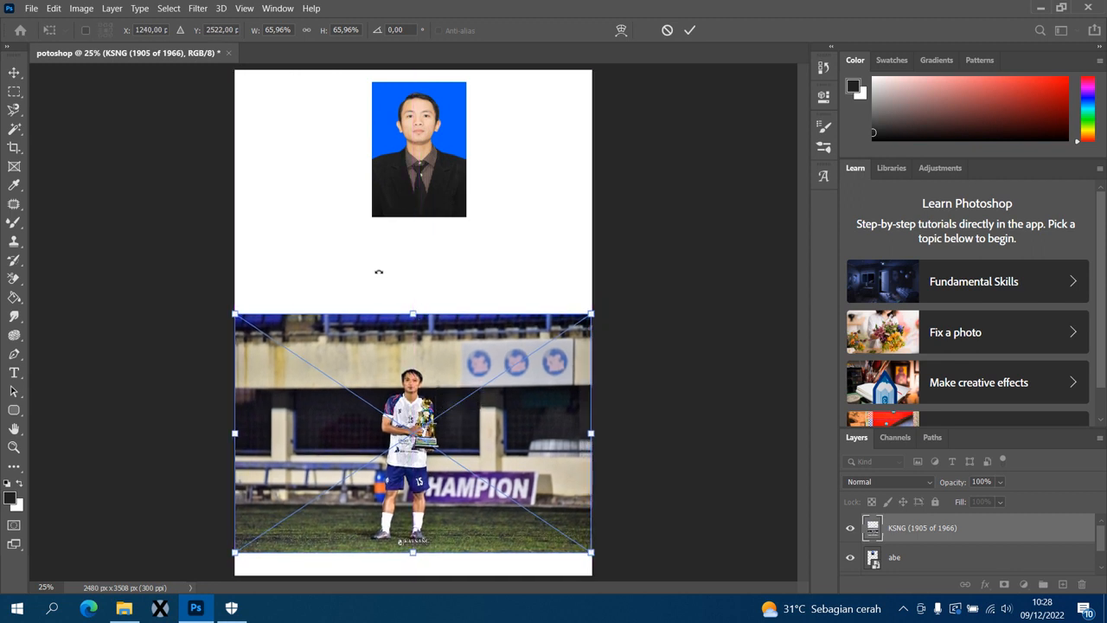
key(Return)
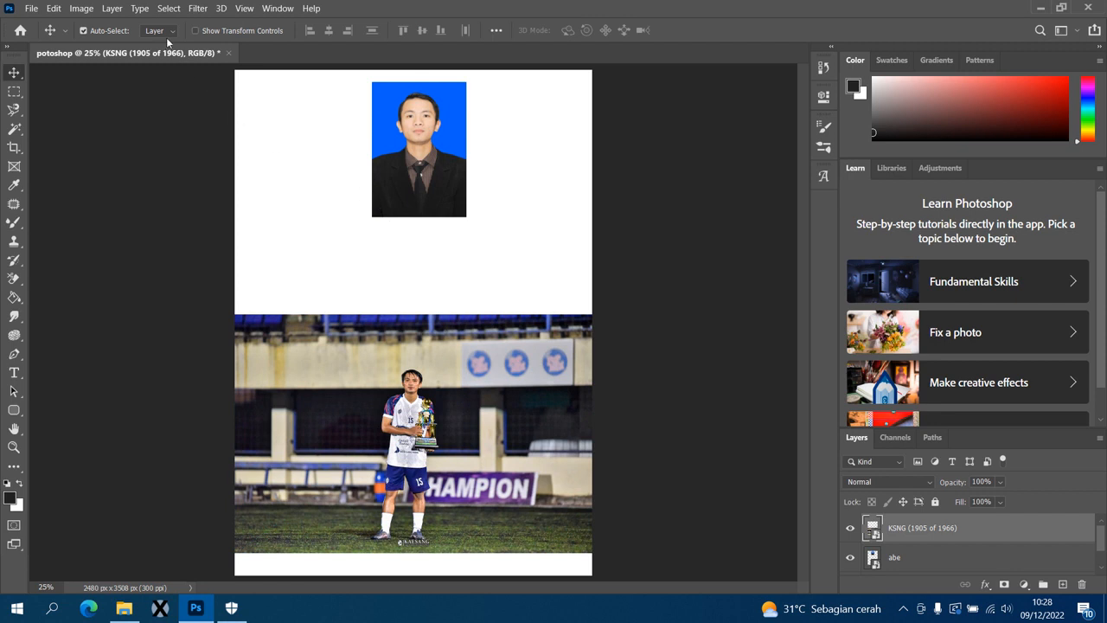
- Move the abe photo slightly down and to the left, and turn off Auto-Select
drag(407, 134, 401, 140)
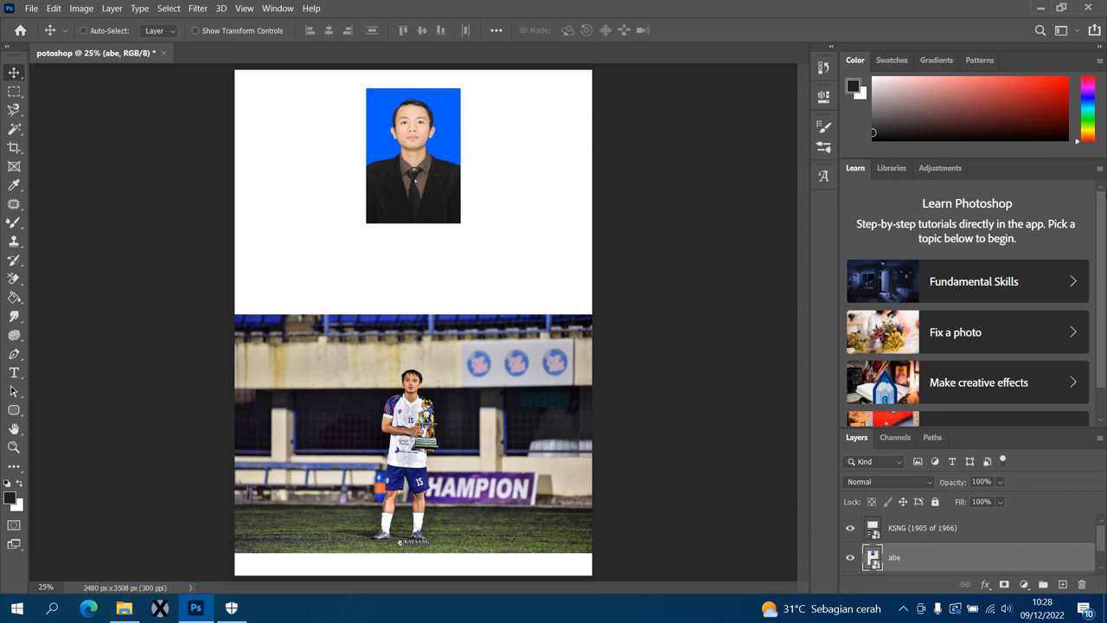
- Look through the Libraries and Adjustments panels, return to Learn, and enlarge the Layers panel so the whole layer stack fits
click(891, 168)
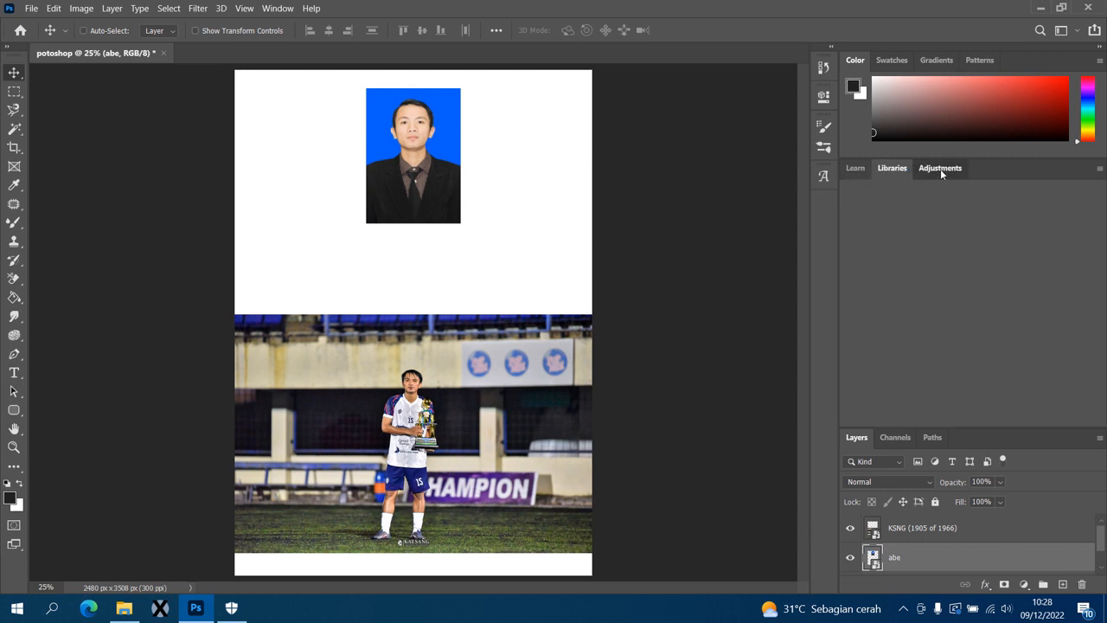
click(942, 173)
click(858, 173)
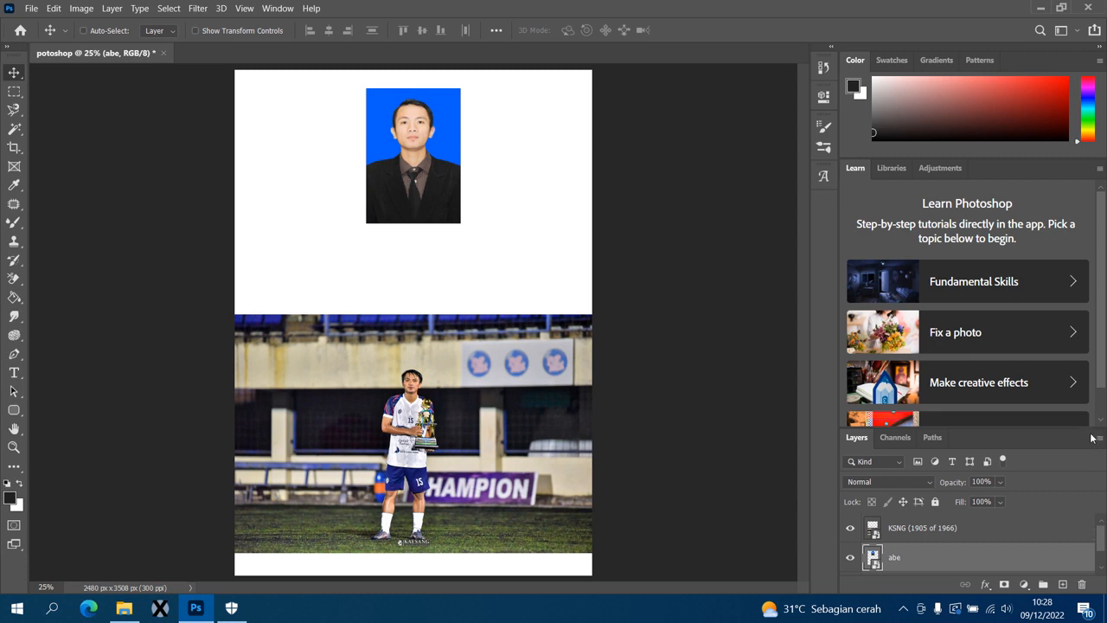
drag(1000, 429, 994, 314)
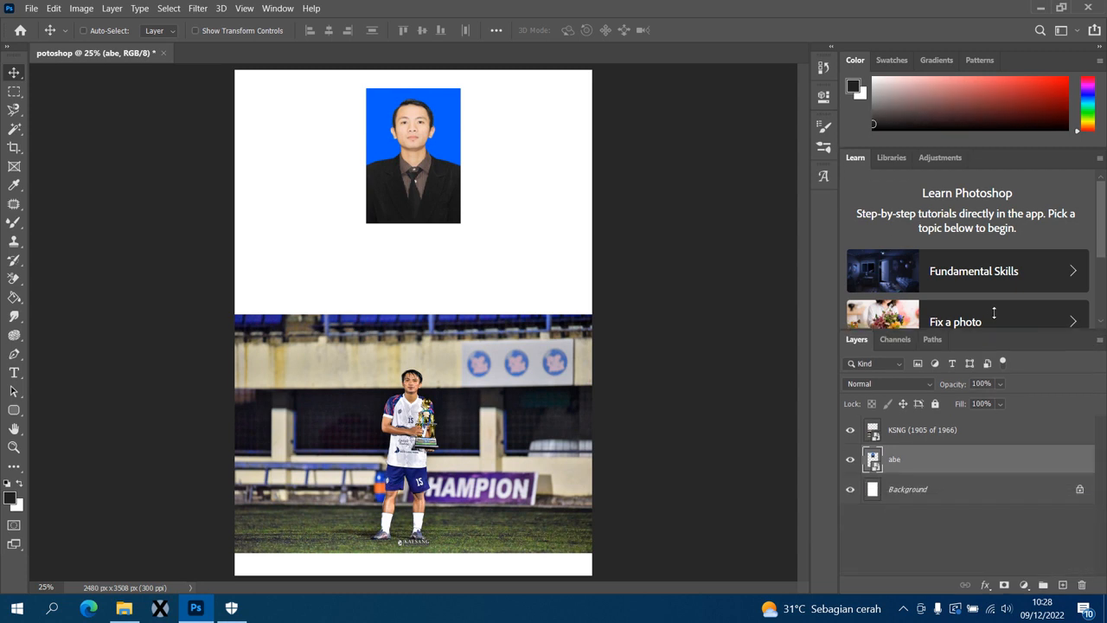
click(994, 314)
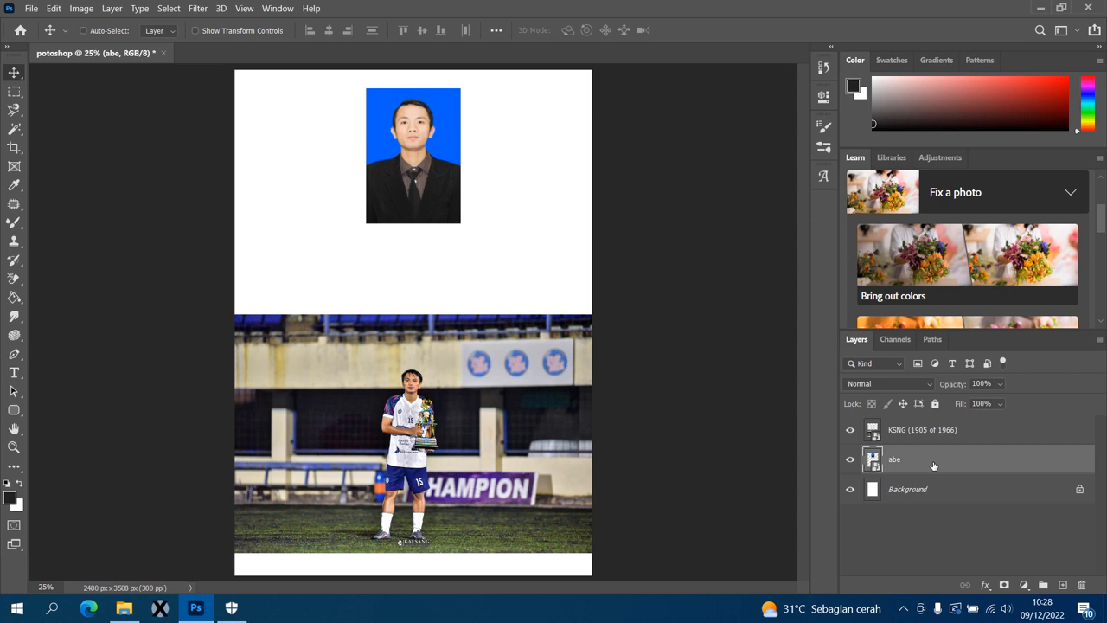
click(946, 514)
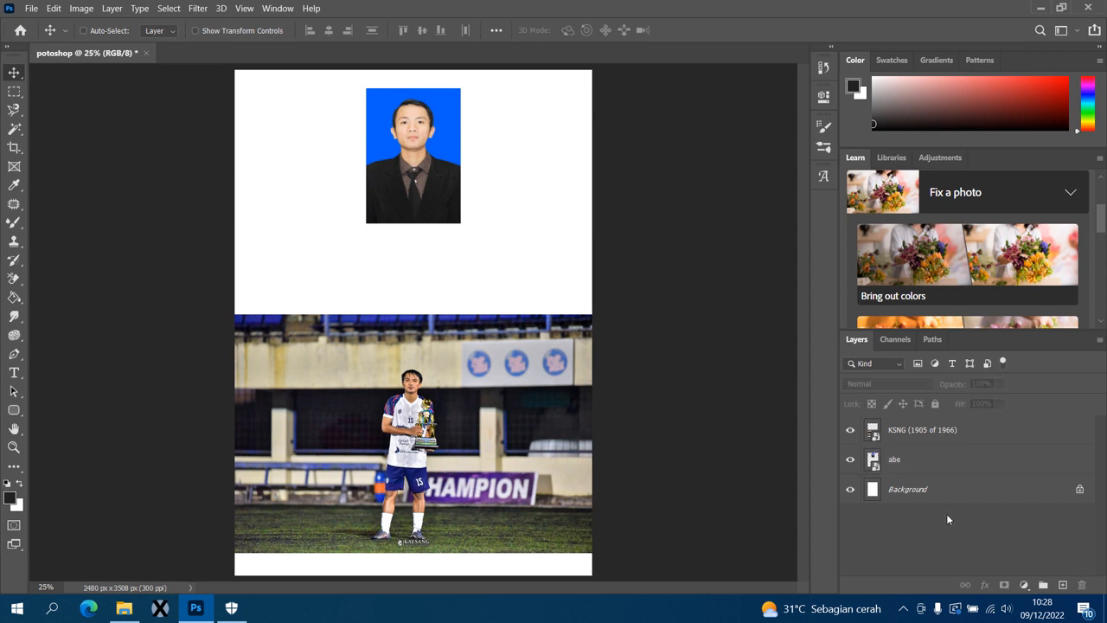
- Select the abe layer and move its photo slightly down and left on the page with Auto-Select off
click(907, 464)
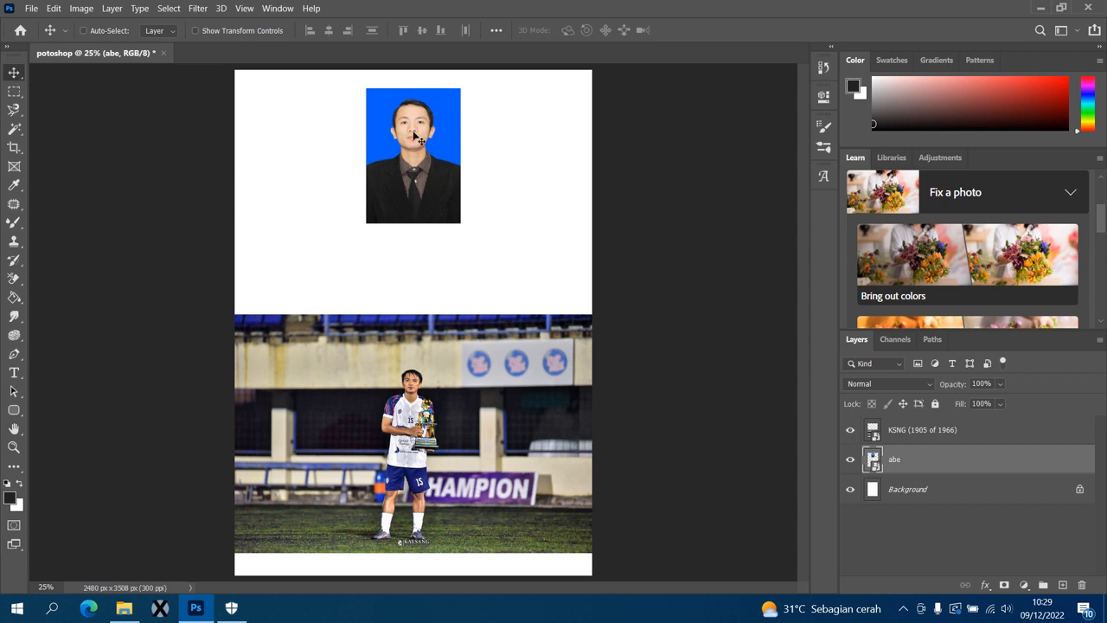
drag(414, 161, 440, 156)
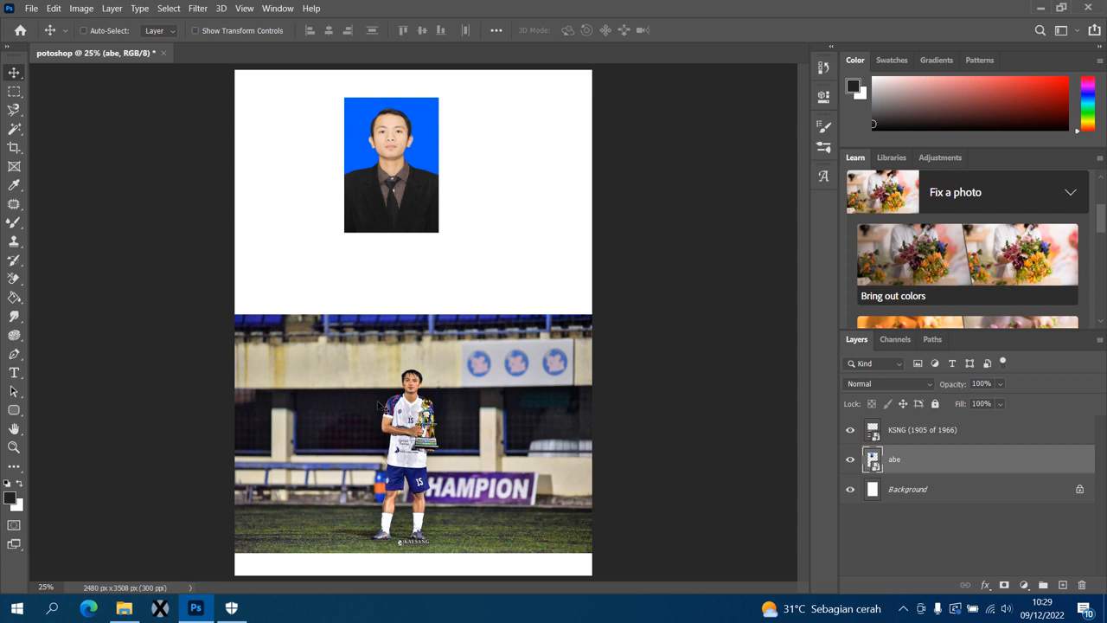
mouse_move(378, 404)
mouse_down()
mouse_move(399, 373)
mouse_move(407, 387)
mouse_move(330, 412)
mouse_move(380, 418)
mouse_move(340, 421)
mouse_move(382, 404)
mouse_up()
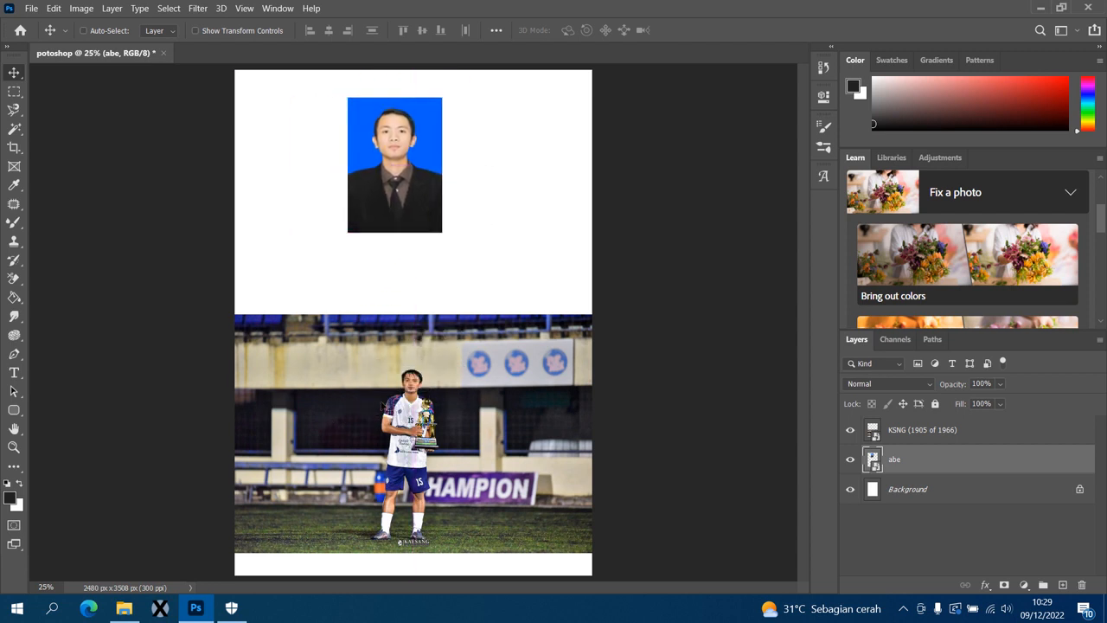
- Turn on Auto-Select, shift the abe photo slightly left directly on the canvas, and make the KSNG (1905 of 1966) layer active
click(908, 432)
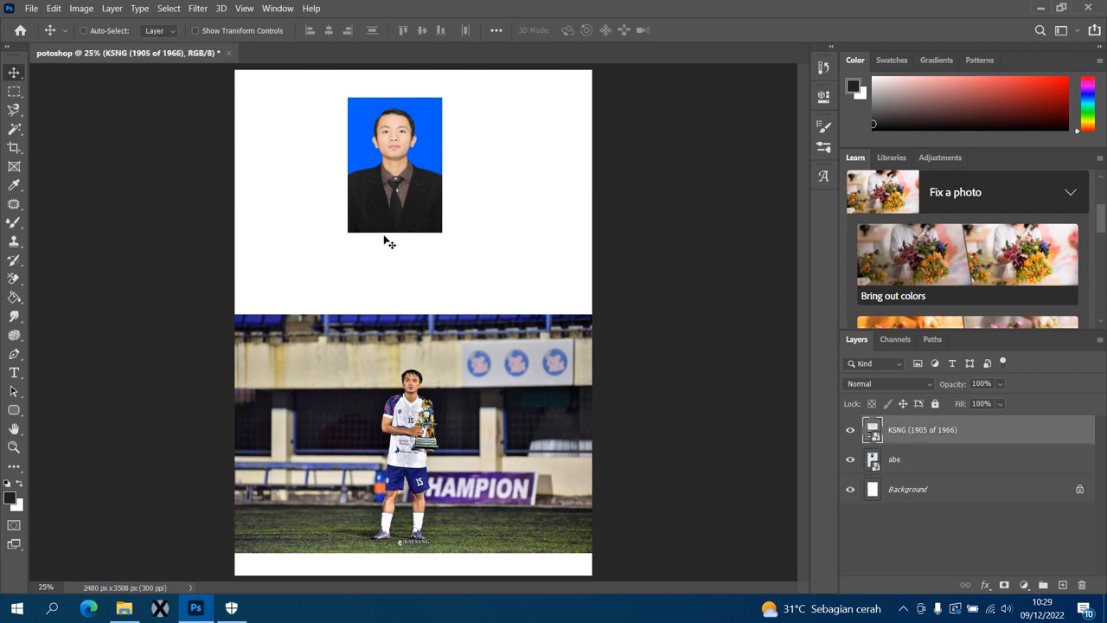
mouse_move(394, 175)
mouse_down()
mouse_move(424, 165)
mouse_move(394, 171)
mouse_up()
drag(388, 158, 383, 157)
mouse_move(351, 445)
mouse_down()
mouse_move(361, 445)
mouse_move(352, 444)
mouse_up()
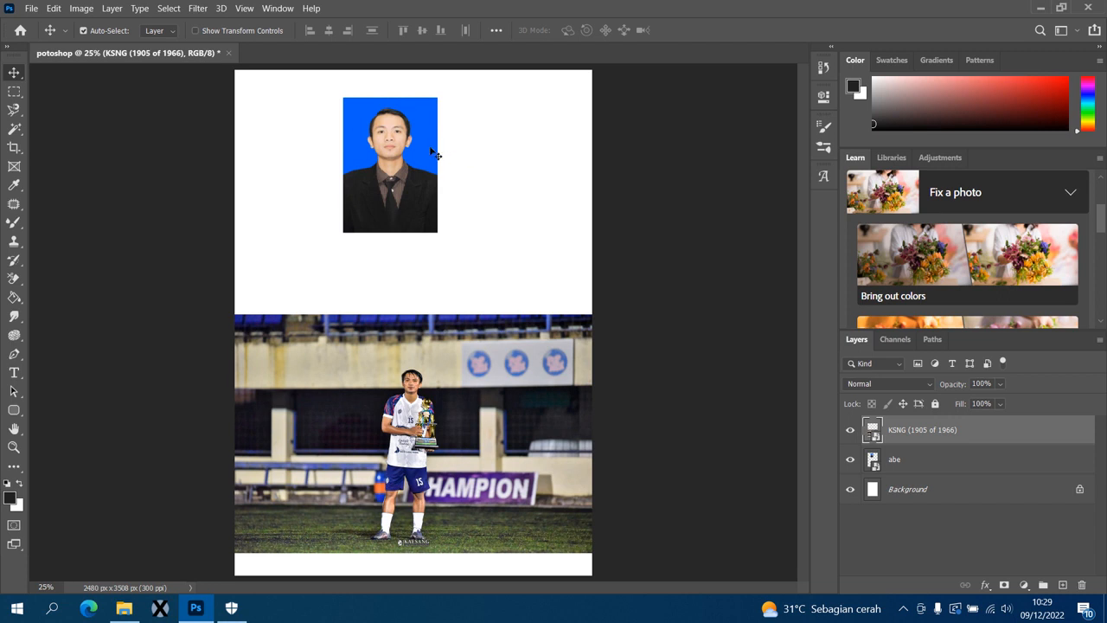
- Select the abe photo, show its transform controls, and stretch it to about 156.10% width and 102.99% height
click(398, 149)
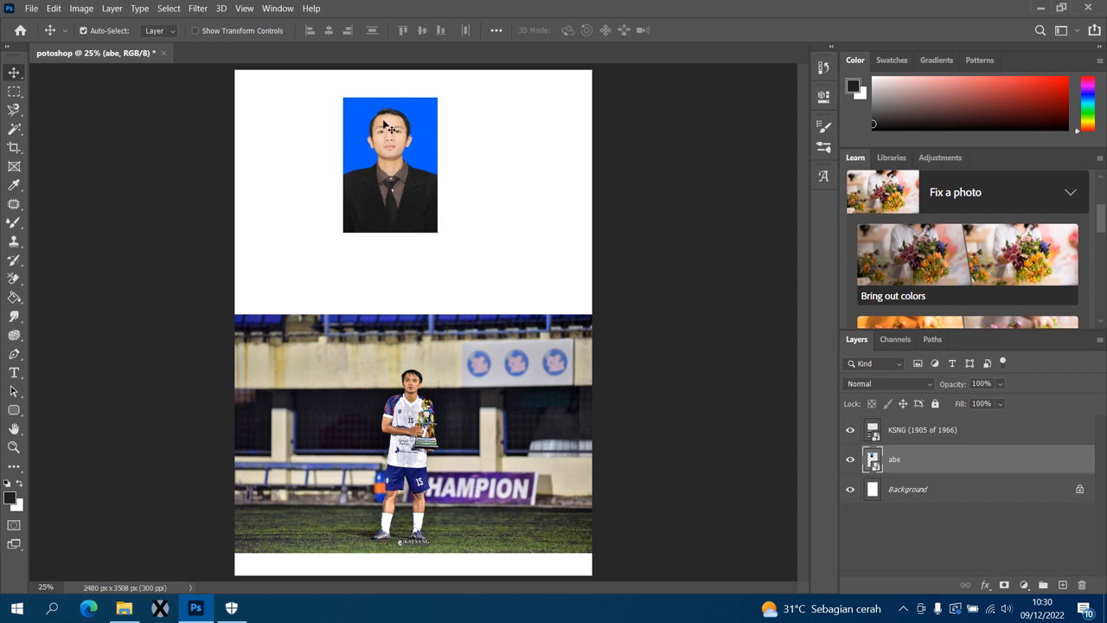
click(227, 31)
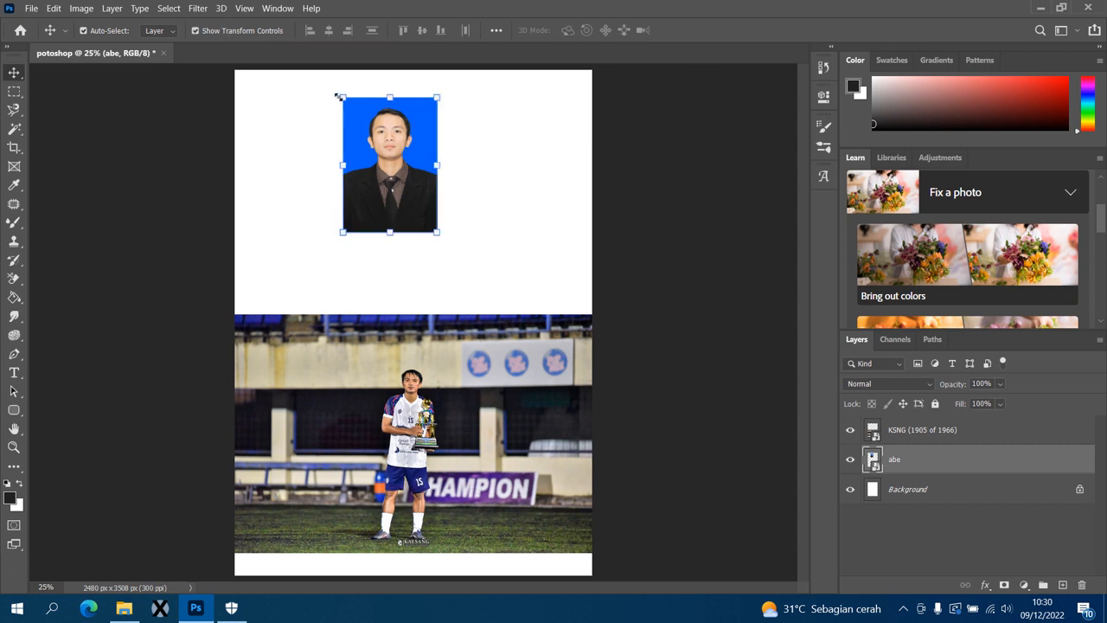
drag(343, 97, 318, 93)
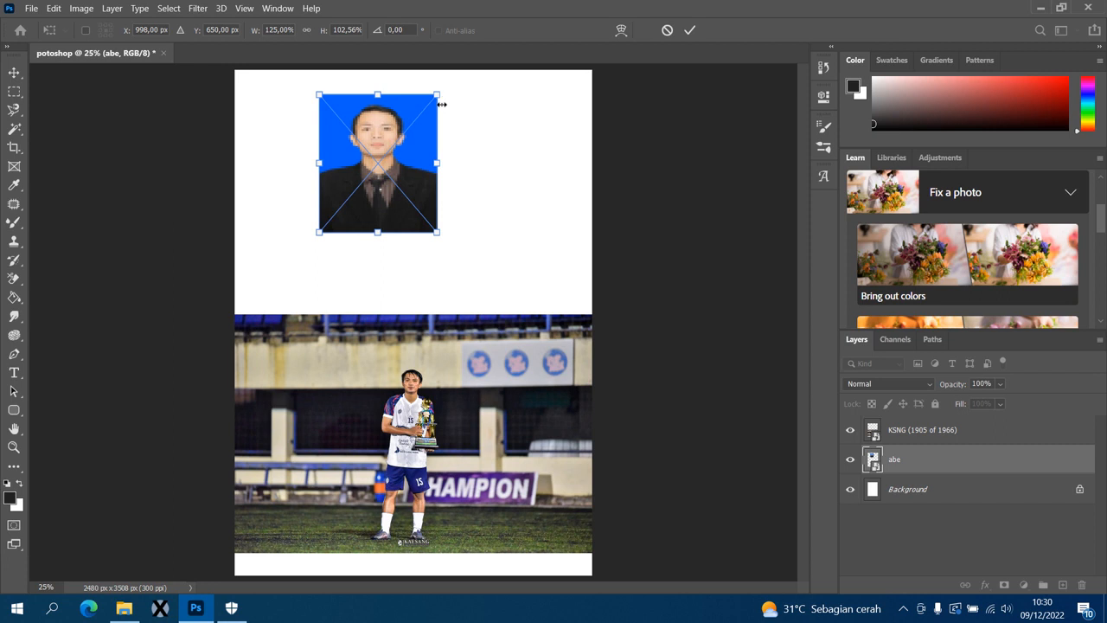
drag(439, 94, 467, 93)
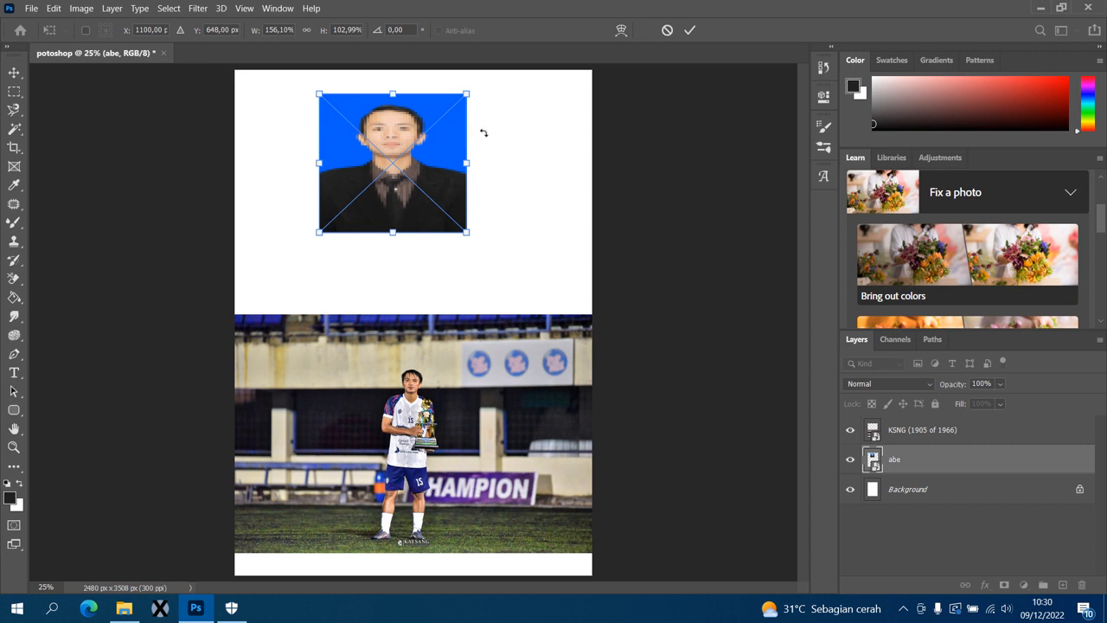
mouse_move(483, 118)
mouse_down()
mouse_move(490, 124)
mouse_move(485, 116)
mouse_up()
key(Return)
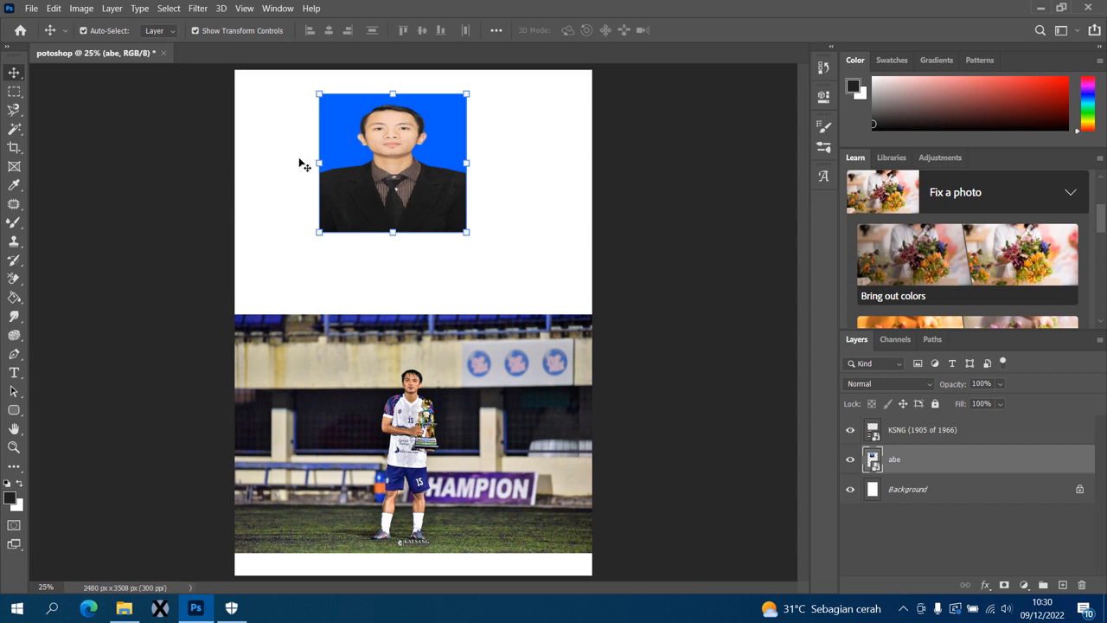
- Hide the transform controls and try Free Transform on the abe photo, leaving its size and position as they are
click(213, 33)
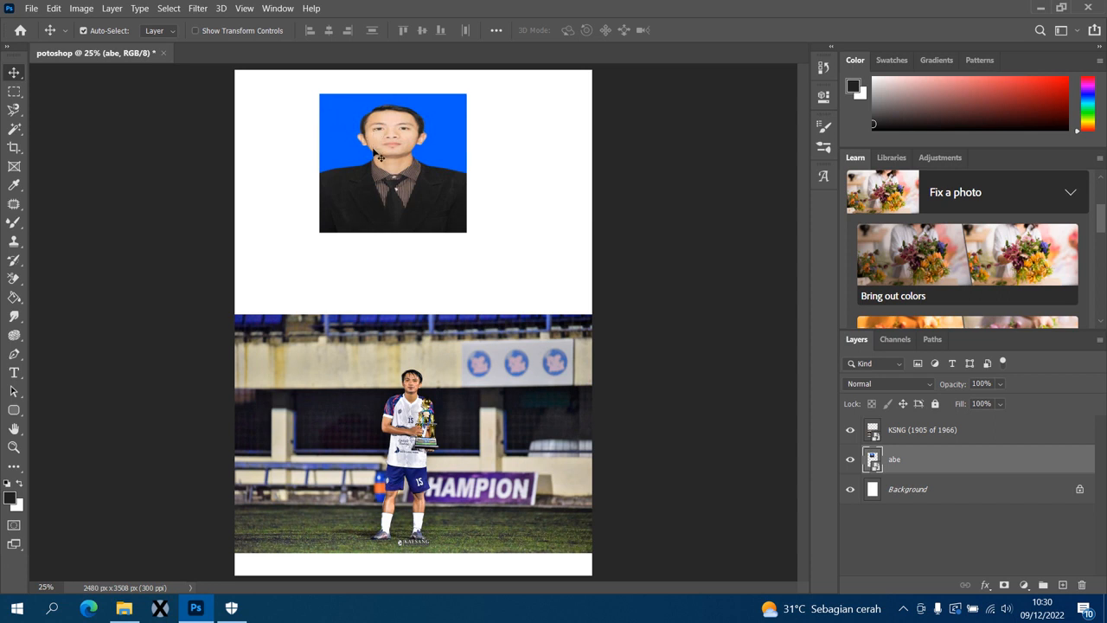
key(ctrl+t)
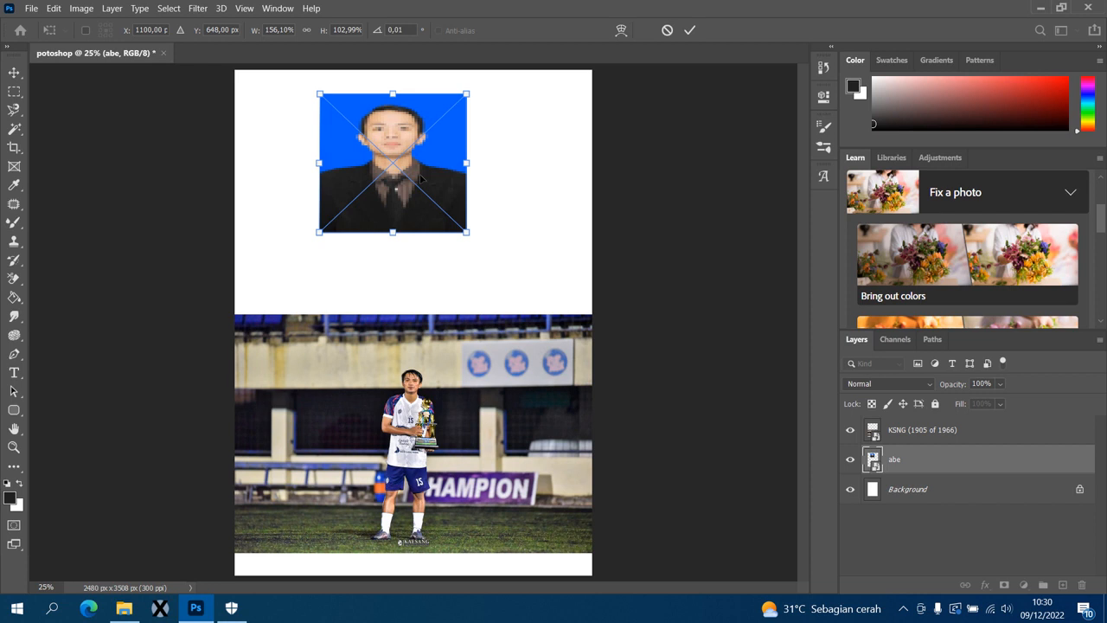
key(Return)
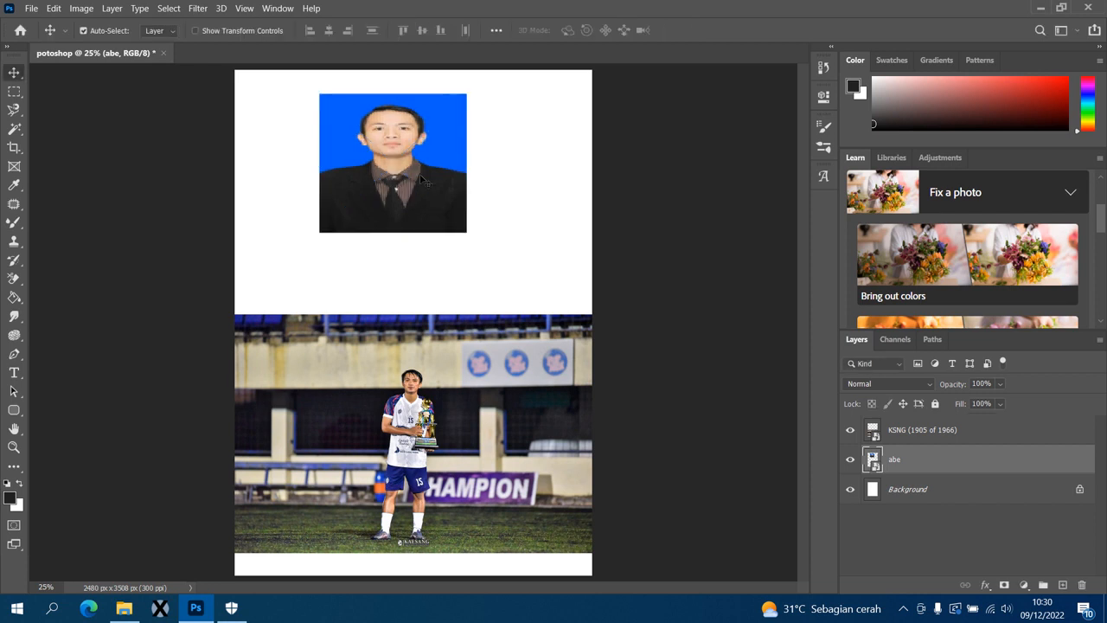
- Locate the Free Transform command and its shortcut among the editing commands without running it
click(141, 9)
mouse_move(120, 12)
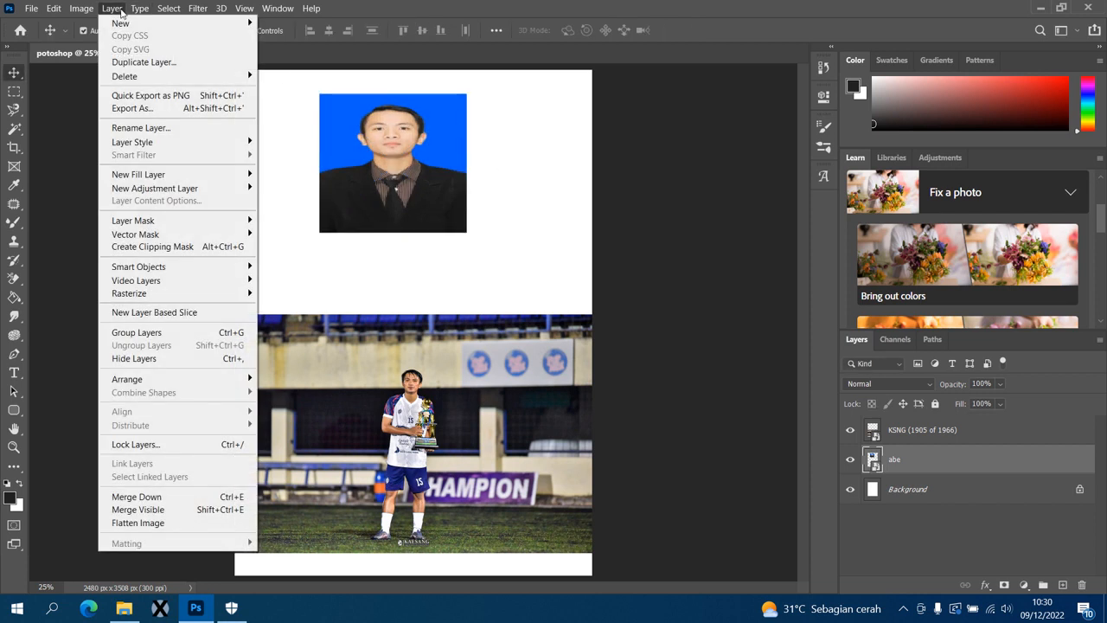
mouse_move(87, 10)
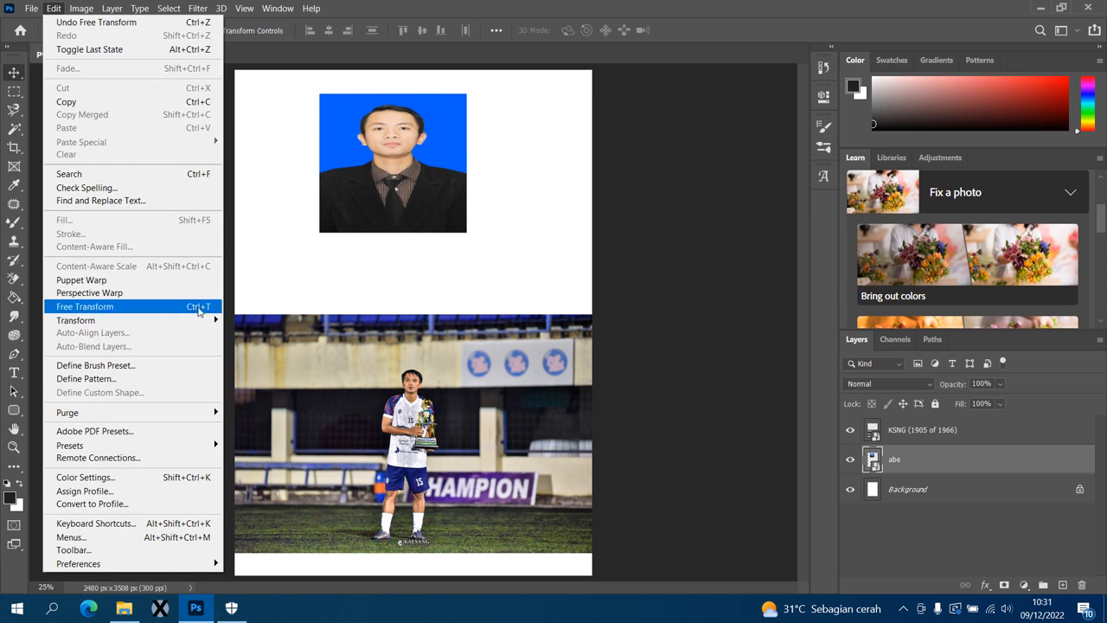
click(519, 199)
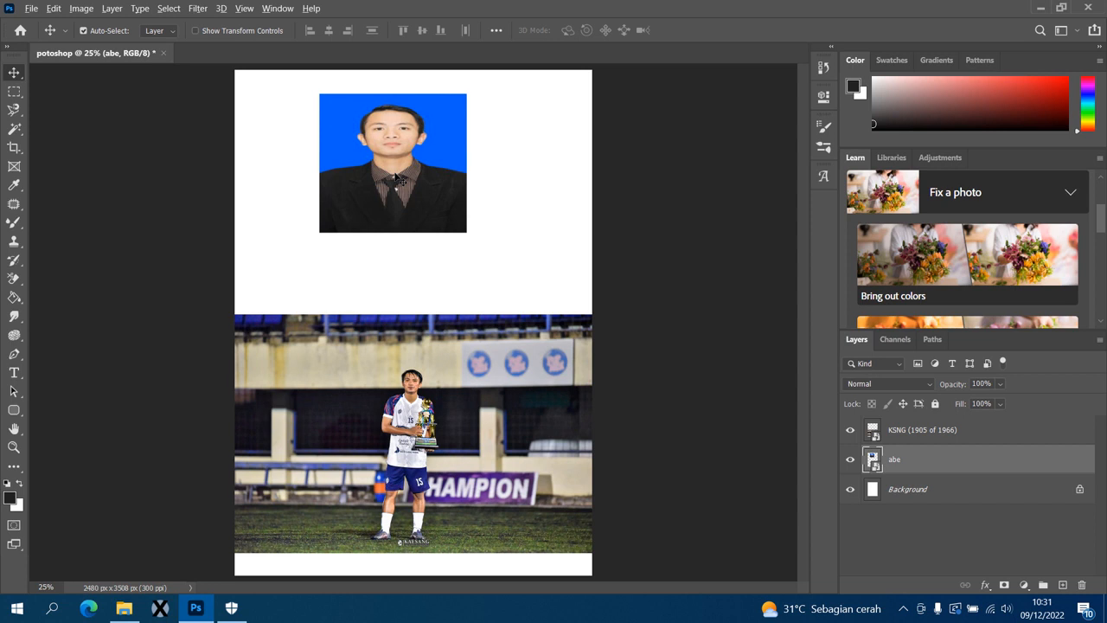
- Zoom in on the abe photo to inspect it up close and zoom back out, twice
scroll(395, 178, up, 3)
scroll(395, 178, up, 3)
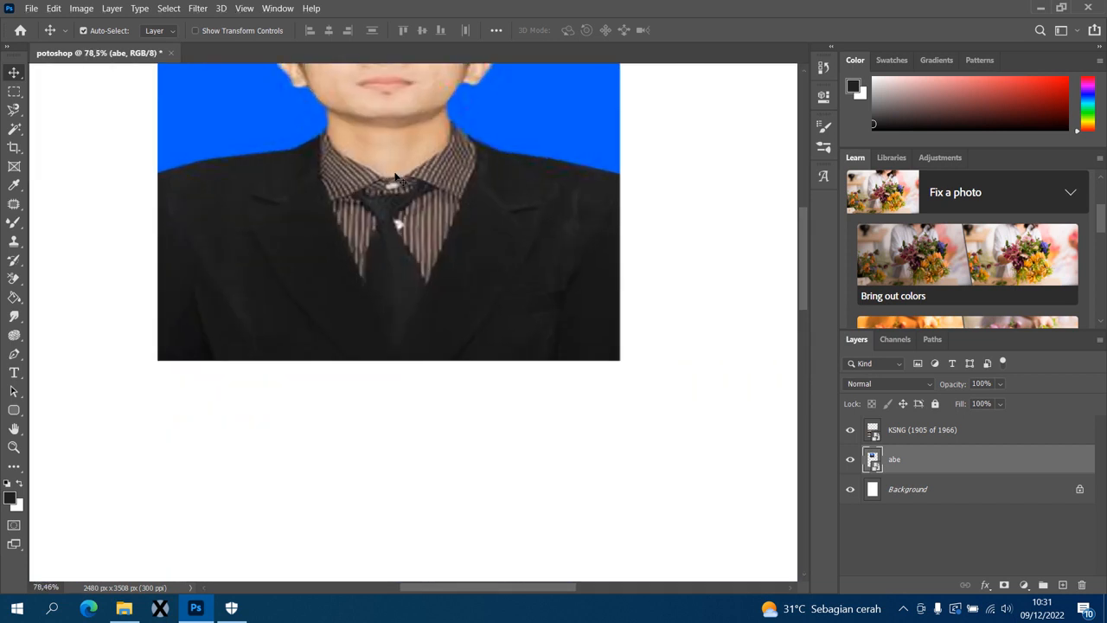
scroll(394, 178, down, 6)
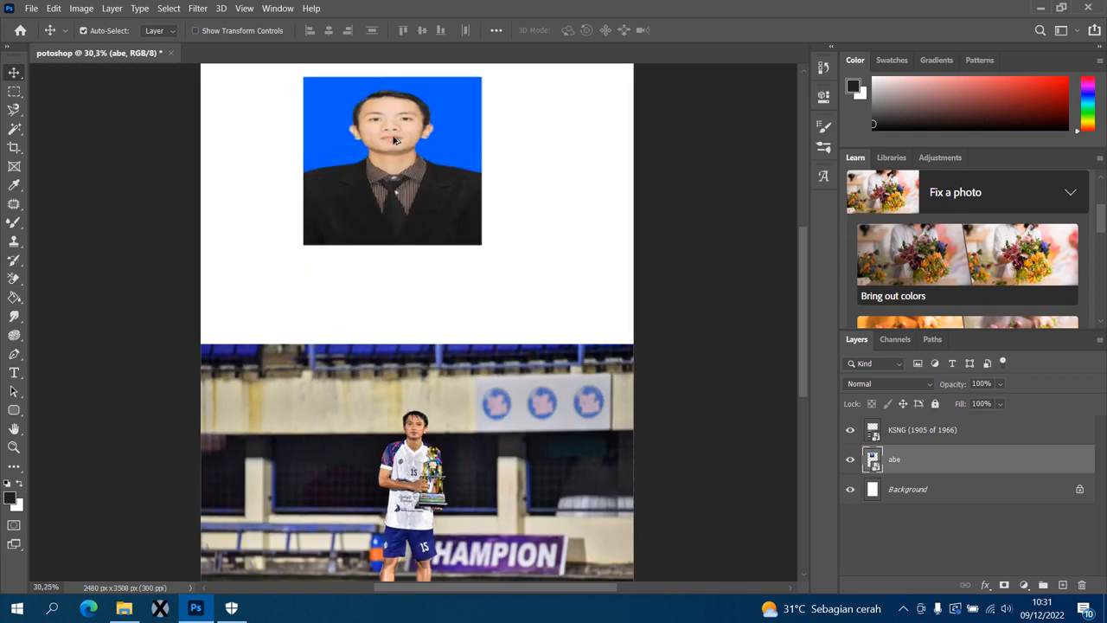
scroll(393, 130, up, 3)
scroll(394, 130, up, 3)
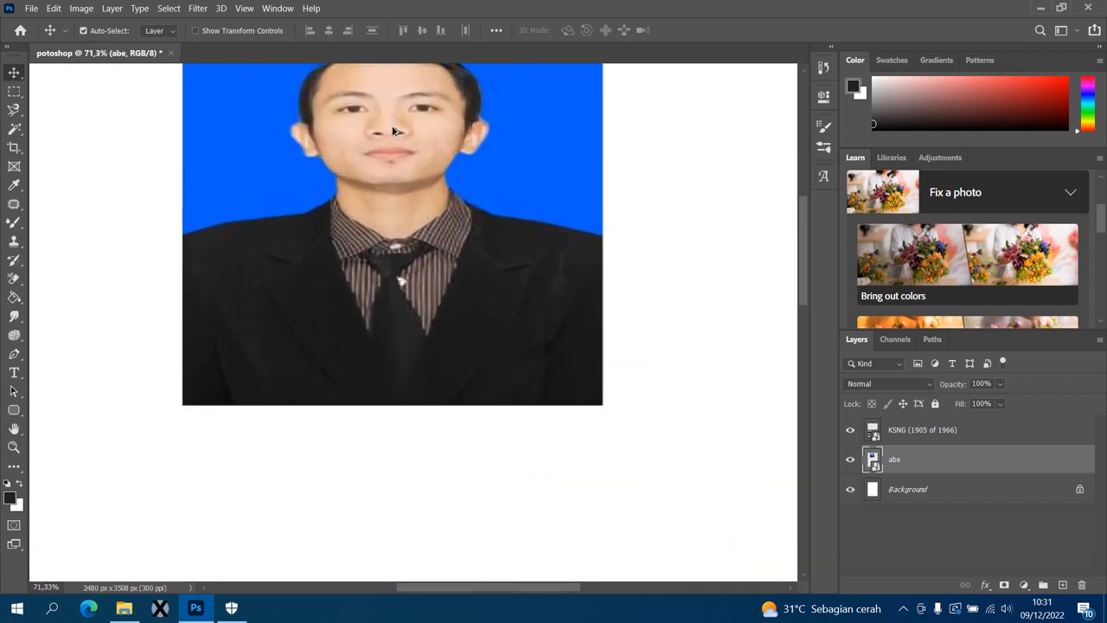
scroll(393, 130, down, 4)
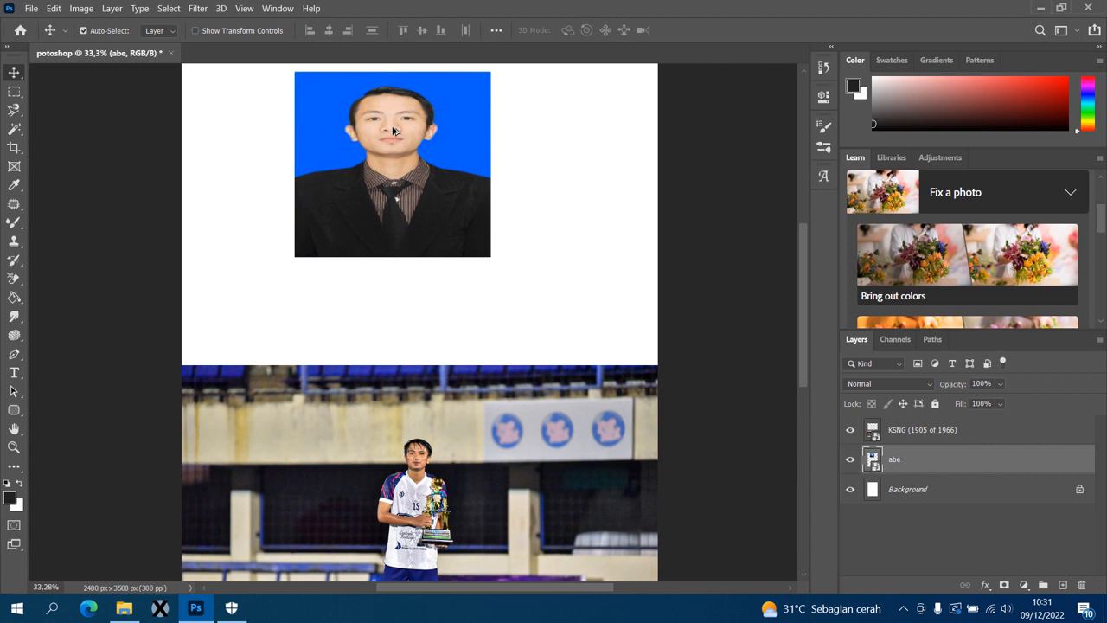
- Zoom out and in around the abe photo, and scroll down to the trophy photo and back up
scroll(394, 130, down, 1)
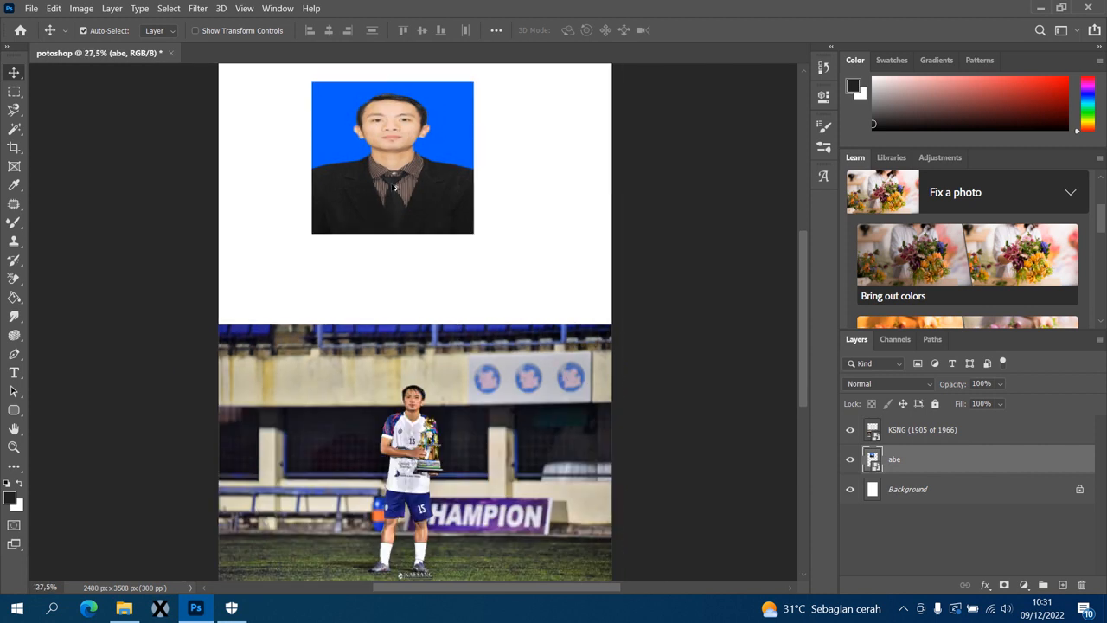
scroll(394, 187, up, 3)
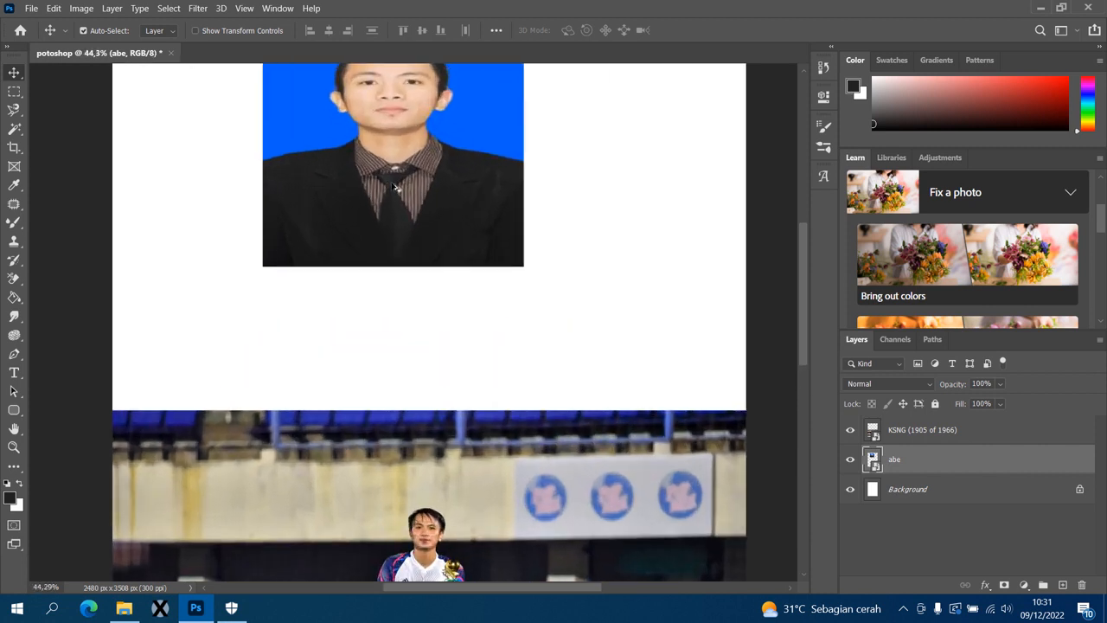
scroll(394, 187, down, 3)
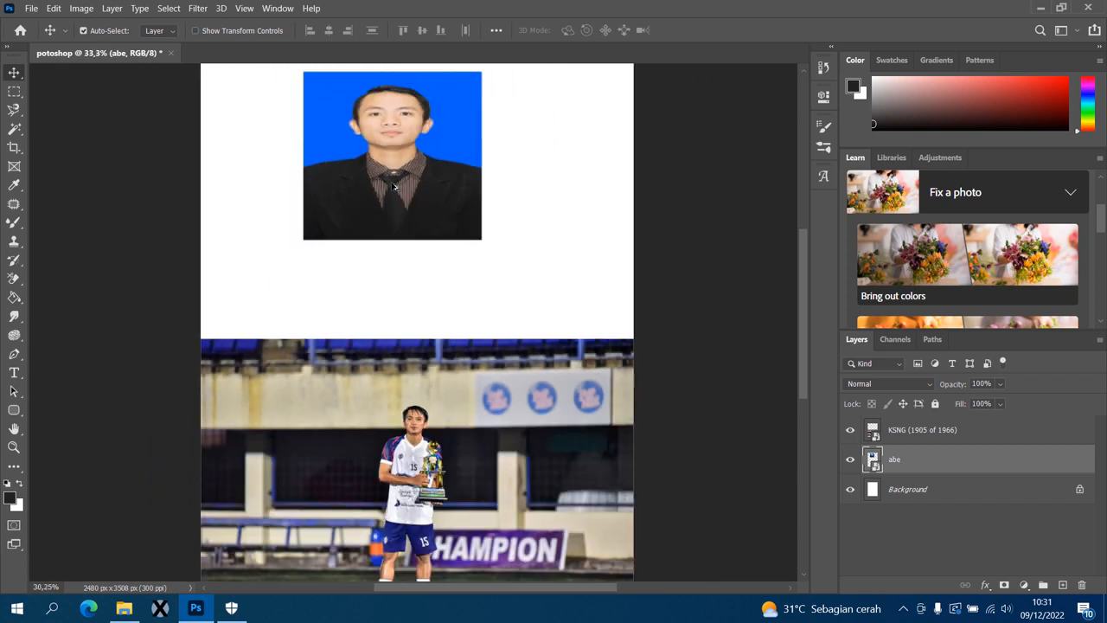
scroll(393, 187, down, 1)
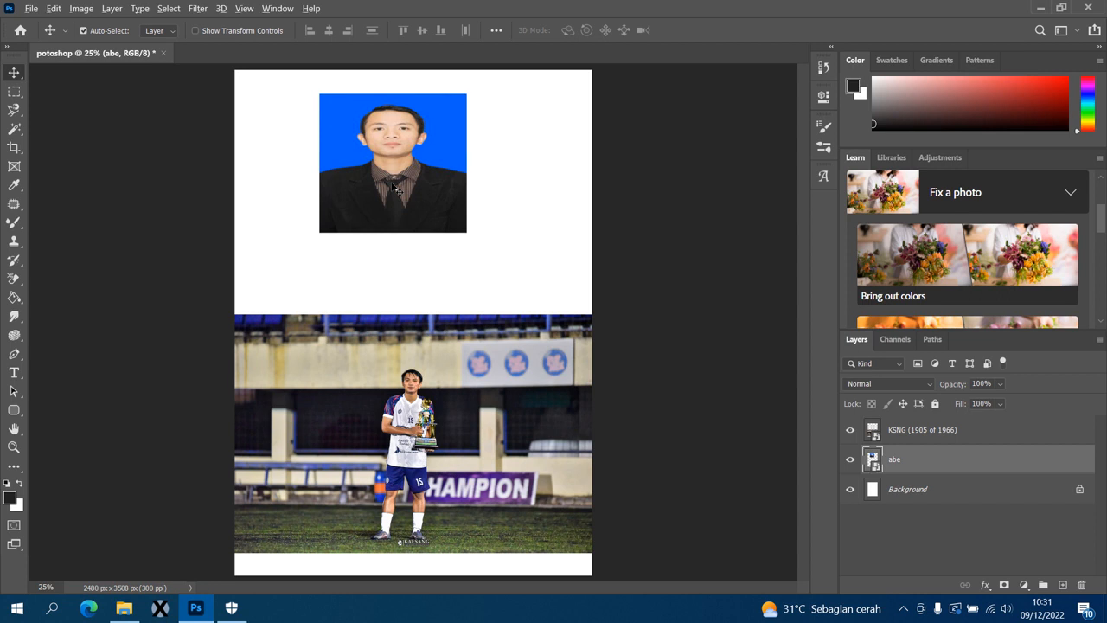
scroll(394, 187, up, 3)
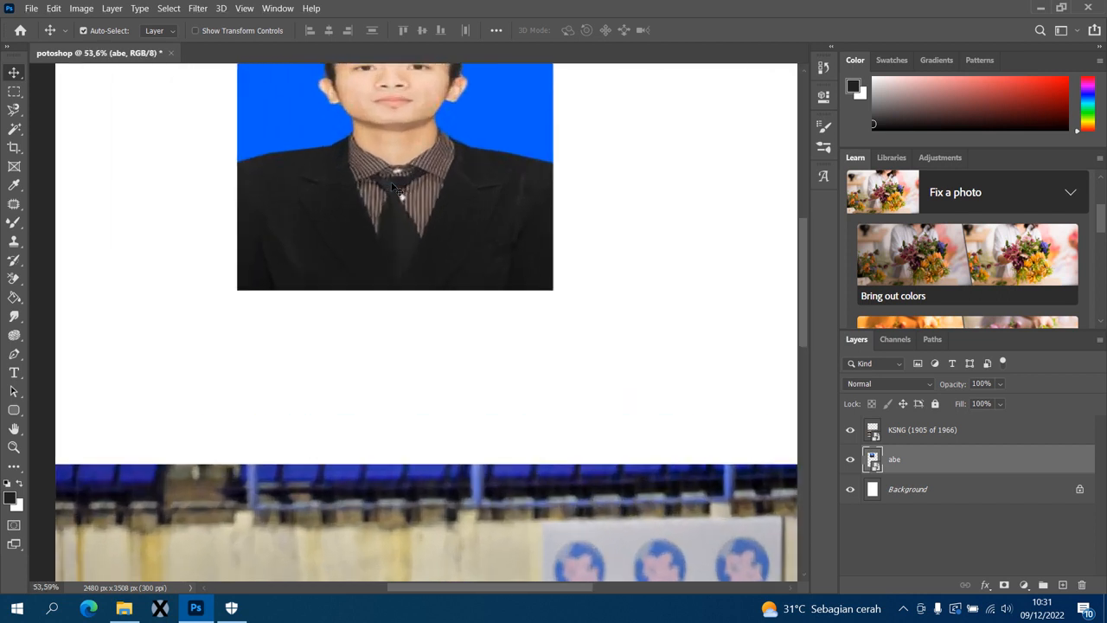
scroll(394, 187, down, 5)
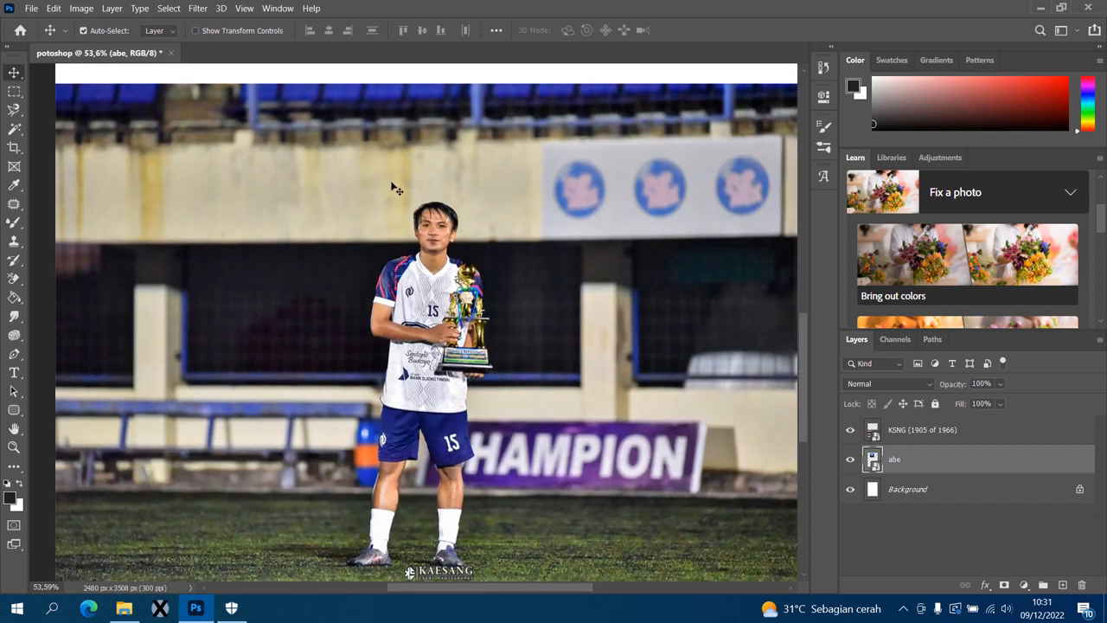
scroll(394, 188, up, 2)
scroll(394, 187, up, 4)
scroll(394, 186, down, 2)
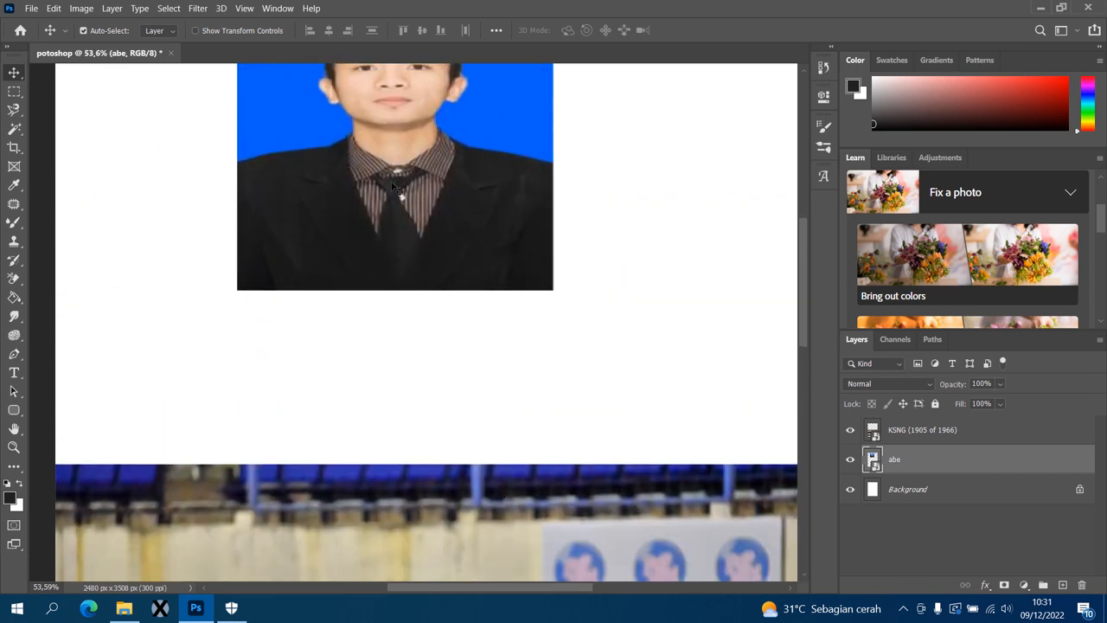
- Scroll the zoomed-in canvas sideways in both directions to view the page's left and right edges
key(ctrl)
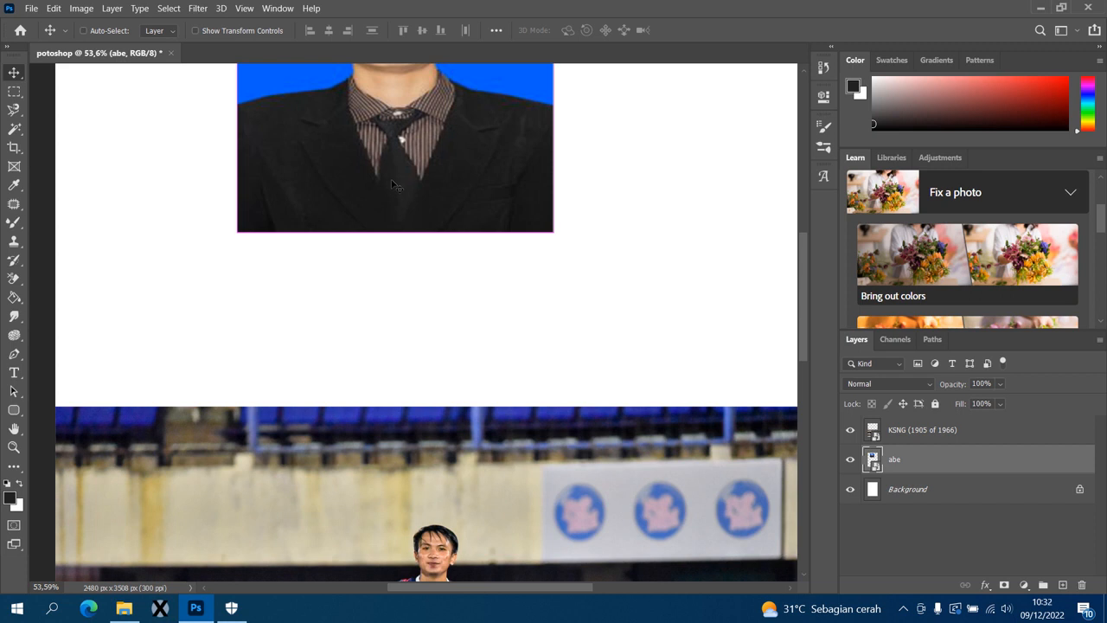
scroll(394, 187, left, 2)
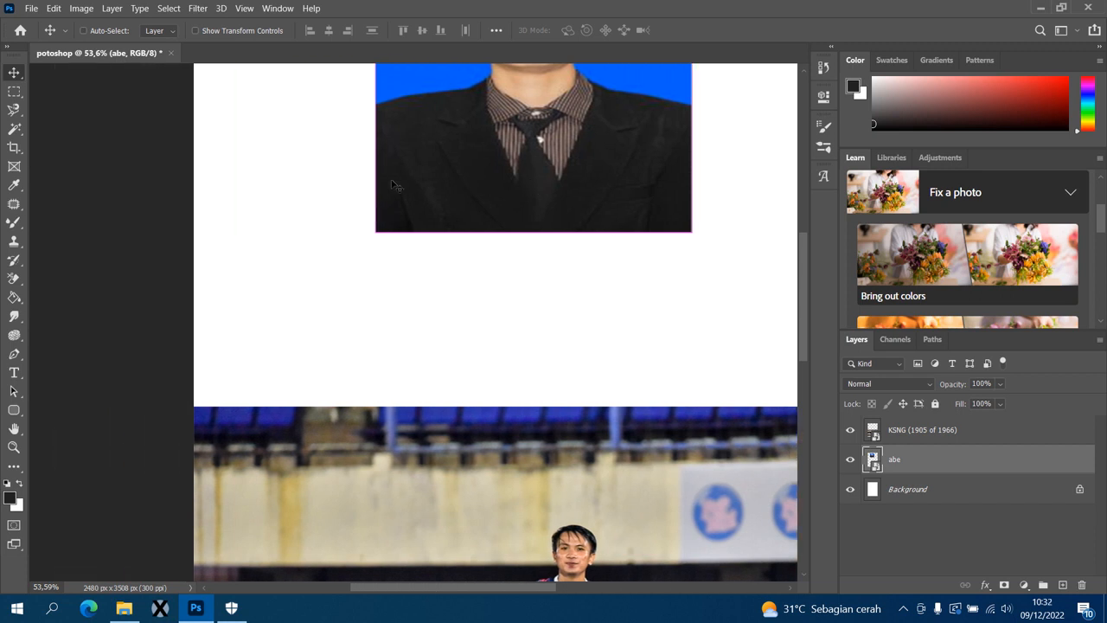
scroll(394, 187, right, 5)
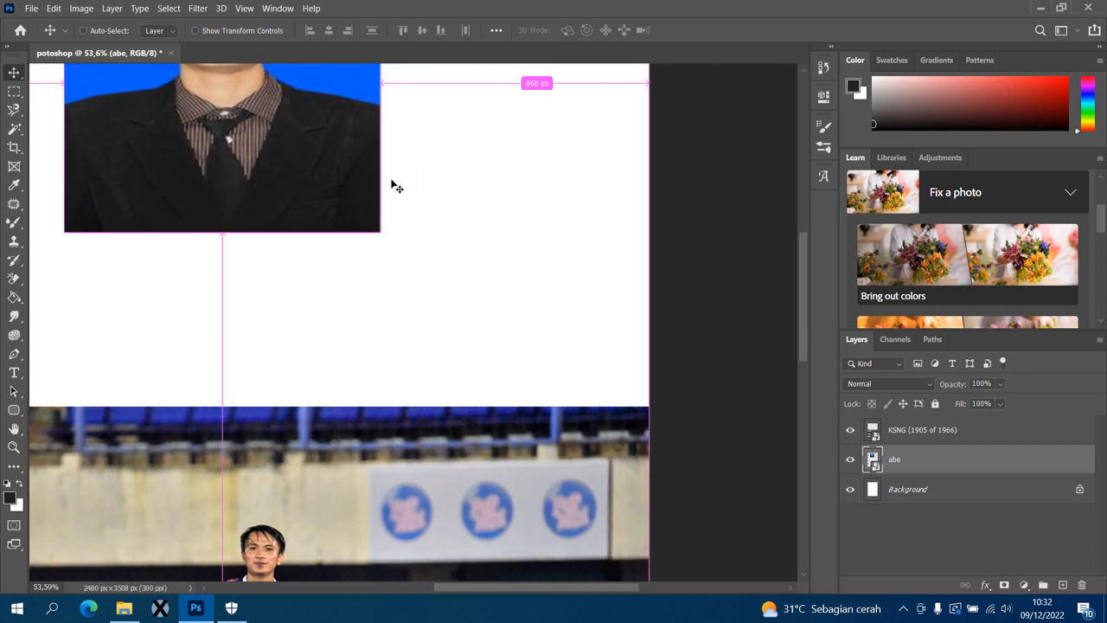
scroll(394, 187, left, 2)
scroll(393, 186, left, 1)
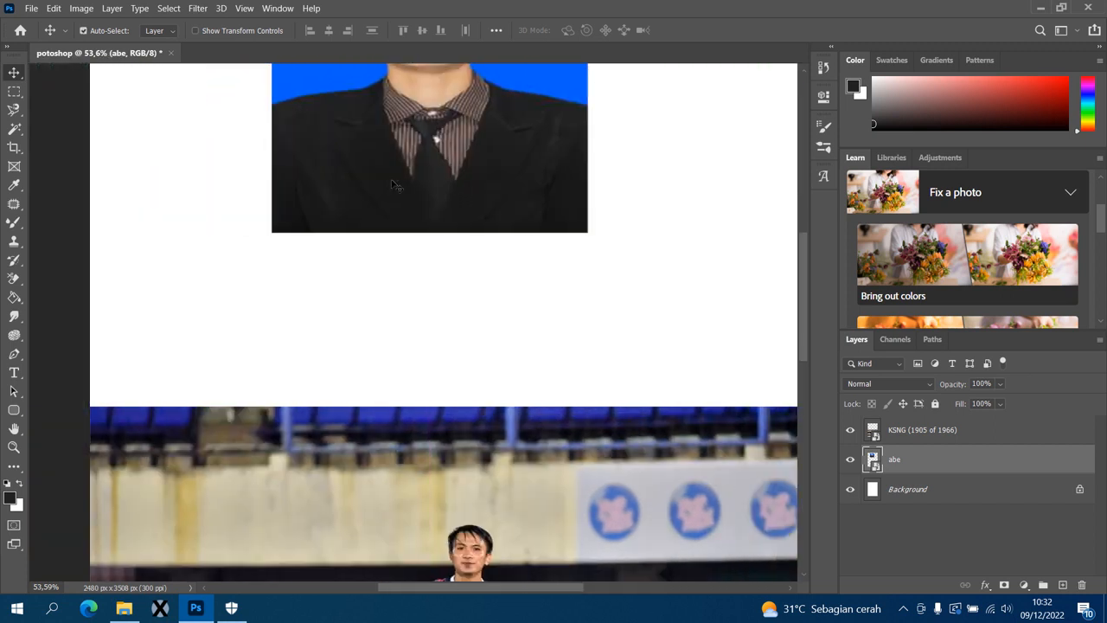
scroll(394, 187, left, 1)
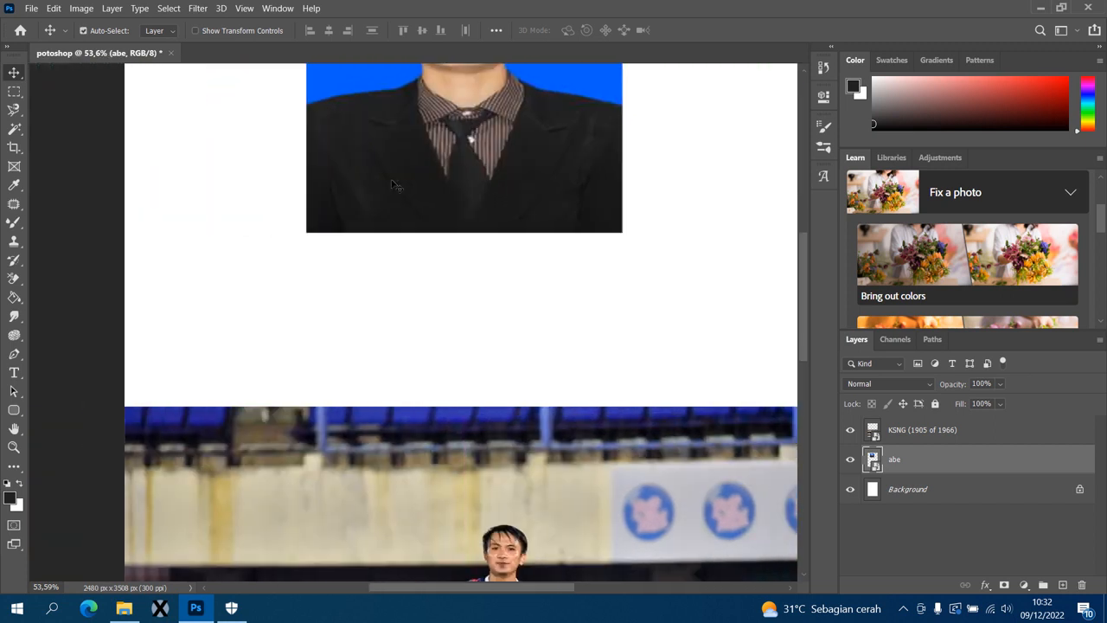
scroll(467, 266, down, 1)
scroll(467, 267, up, 1)
key(ctrl)
scroll(468, 271, left, 1)
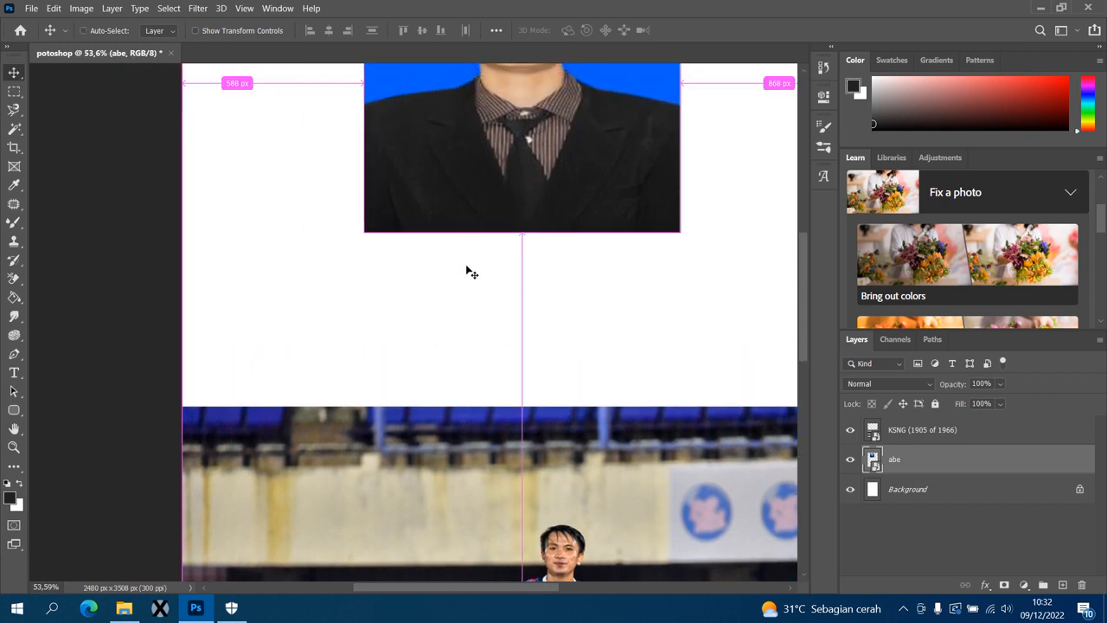
scroll(467, 272, right, 3)
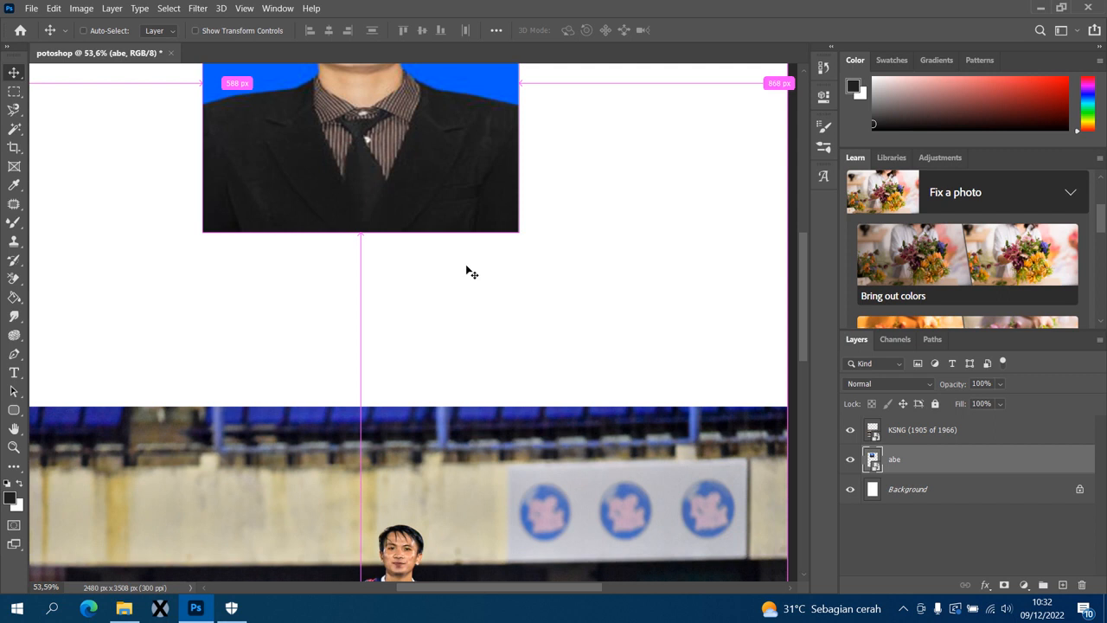
scroll(472, 273, left, 1)
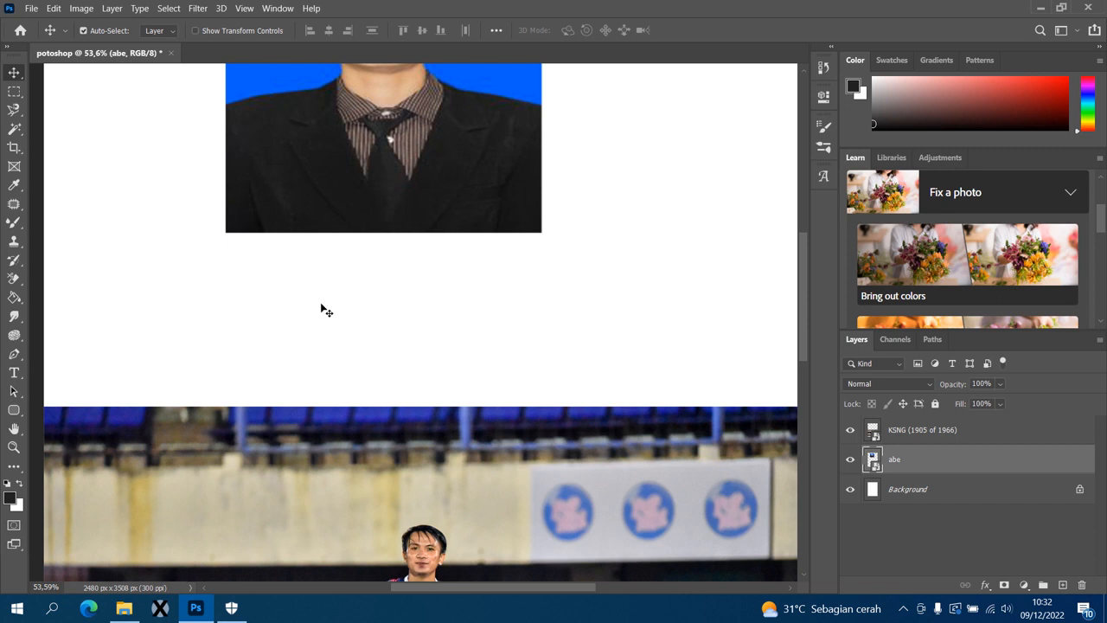
- Pan the canvas freely with the temporary Hand tool and bring the whole abe photo back into view
key(space)
drag(343, 250, 301, 379)
scroll(366, 286, down, 2)
scroll(366, 285, up, 5)
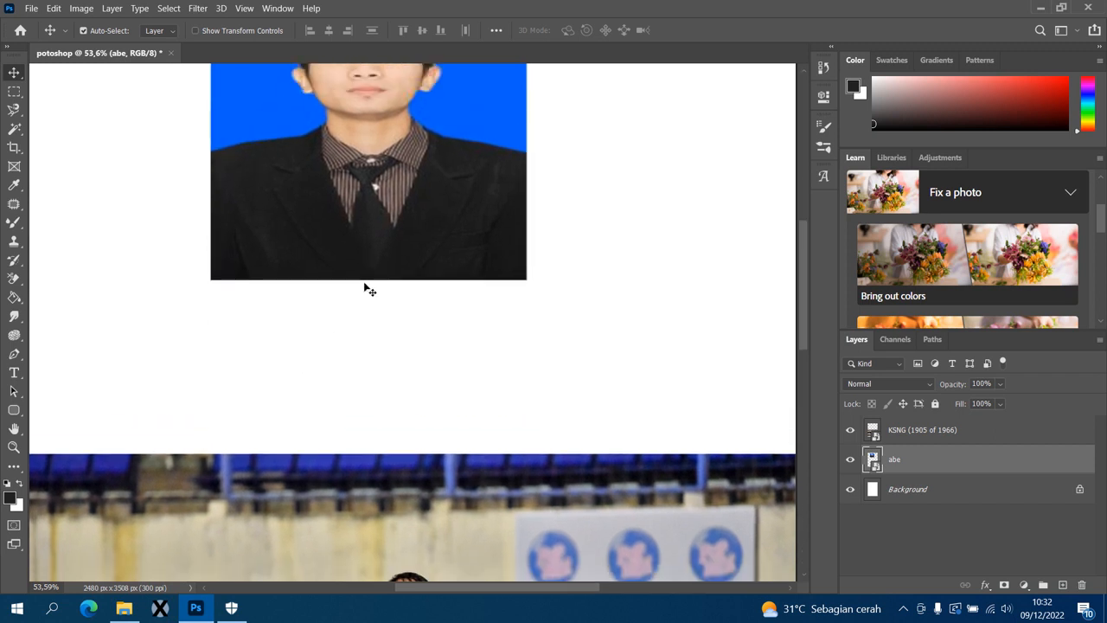
scroll(366, 286, up, 1)
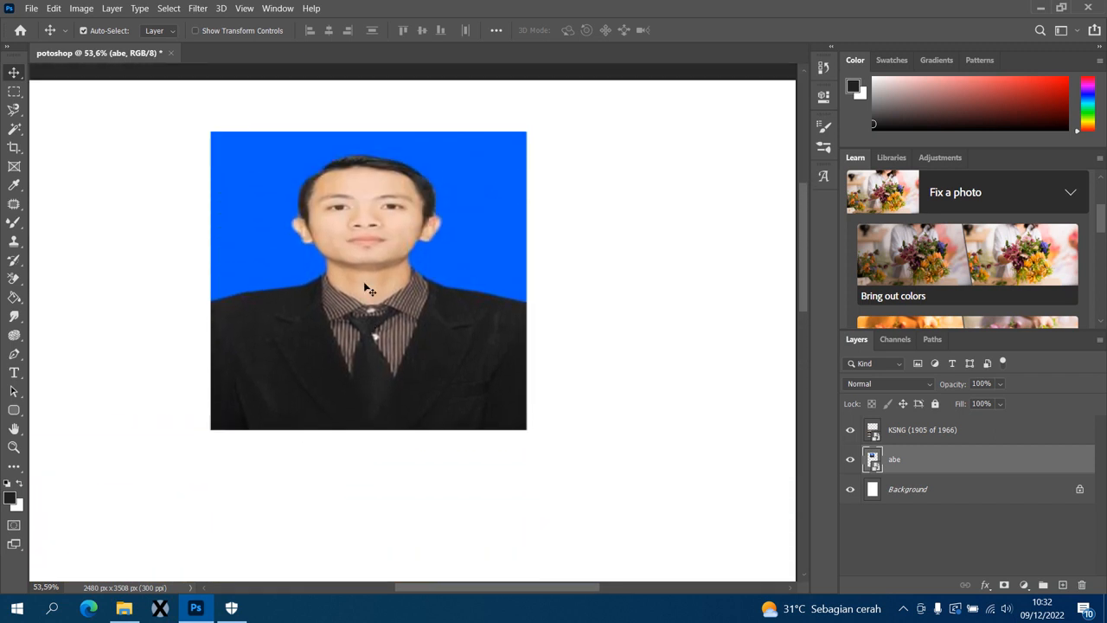
- Select a rectangular area around the head on the abe layer with the Rectangular Marquee Tool
click(11, 92)
click(11, 93)
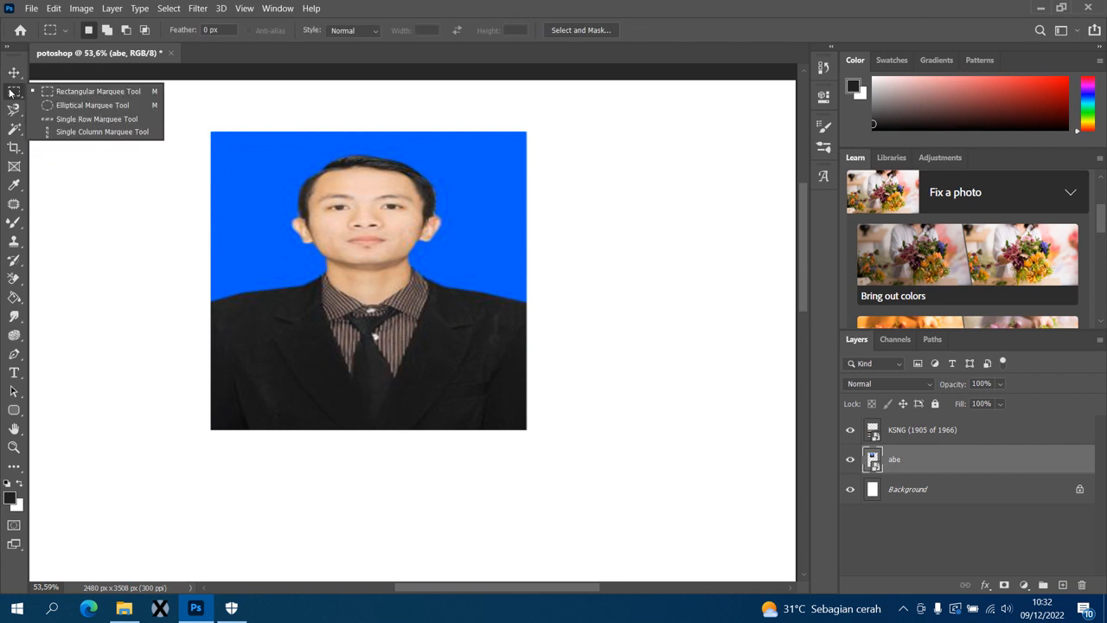
click(110, 92)
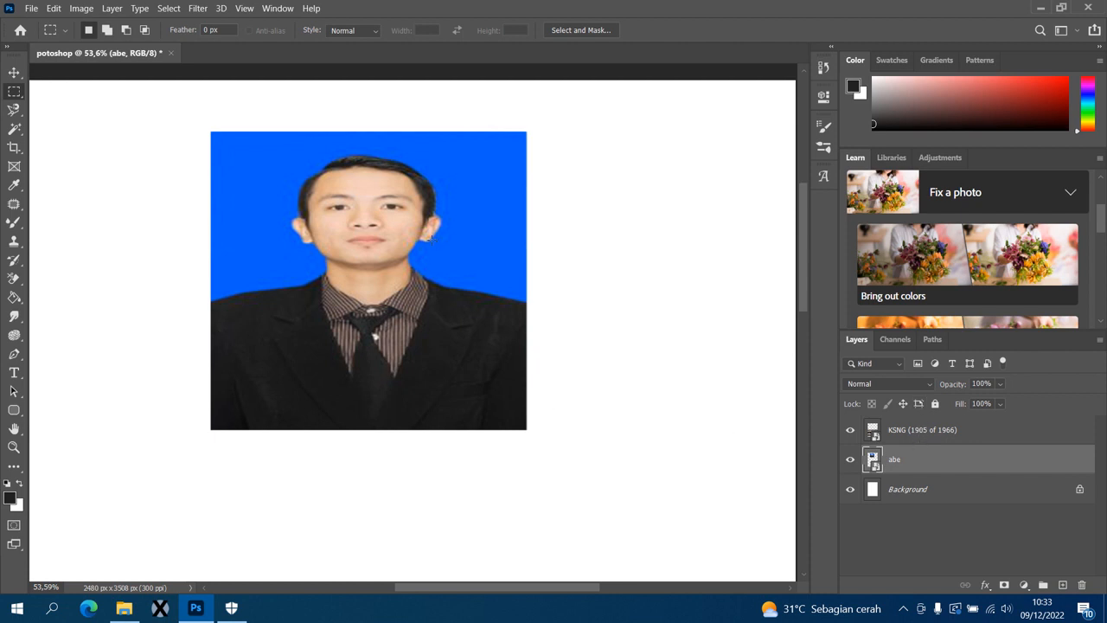
click(912, 434)
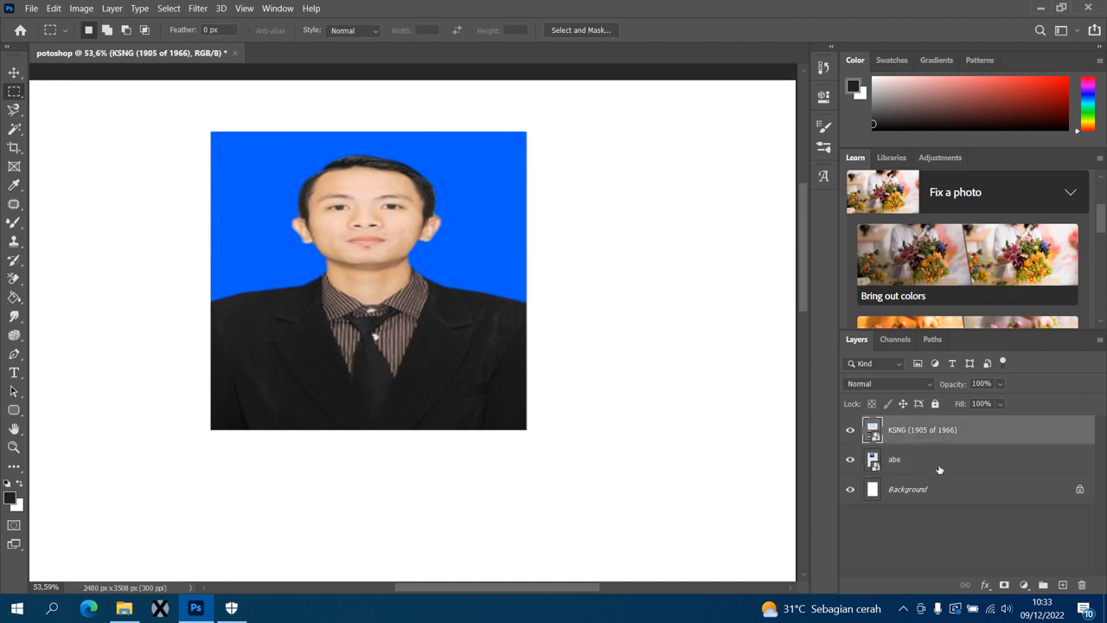
click(928, 463)
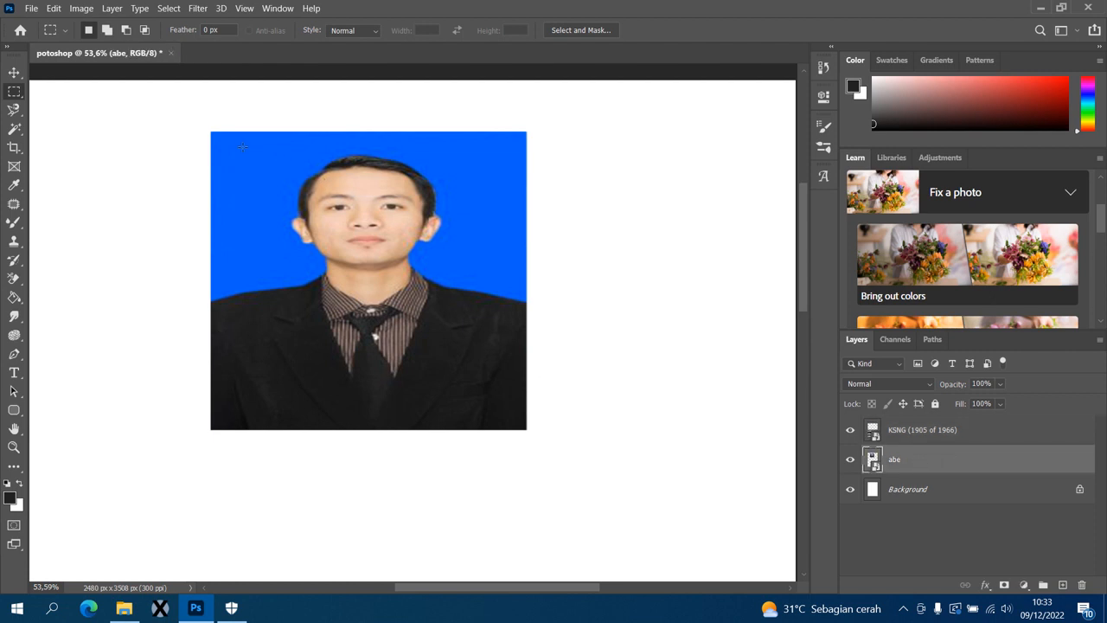
drag(275, 148, 462, 280)
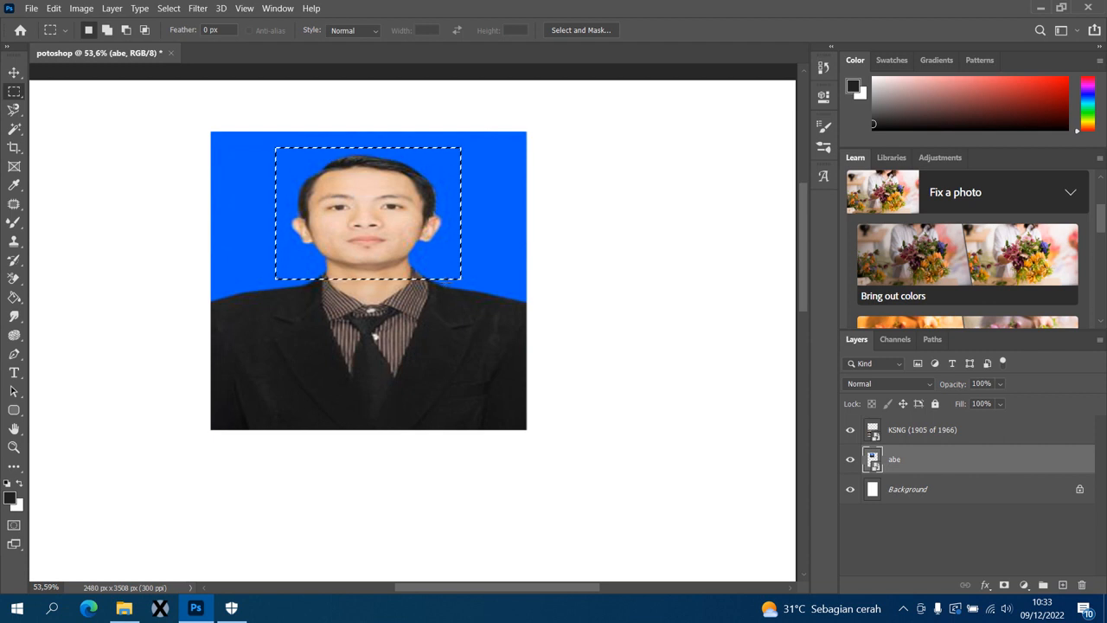
- Try to delete the selected head area from the abe smart object, and rasterize the abe layer
key(Delete)
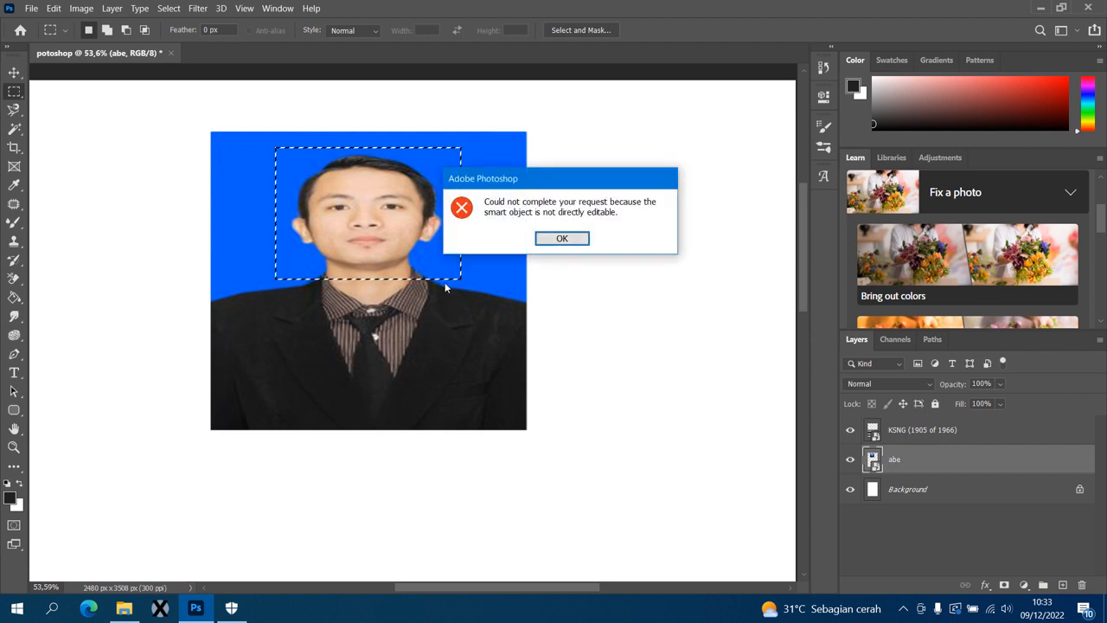
click(562, 239)
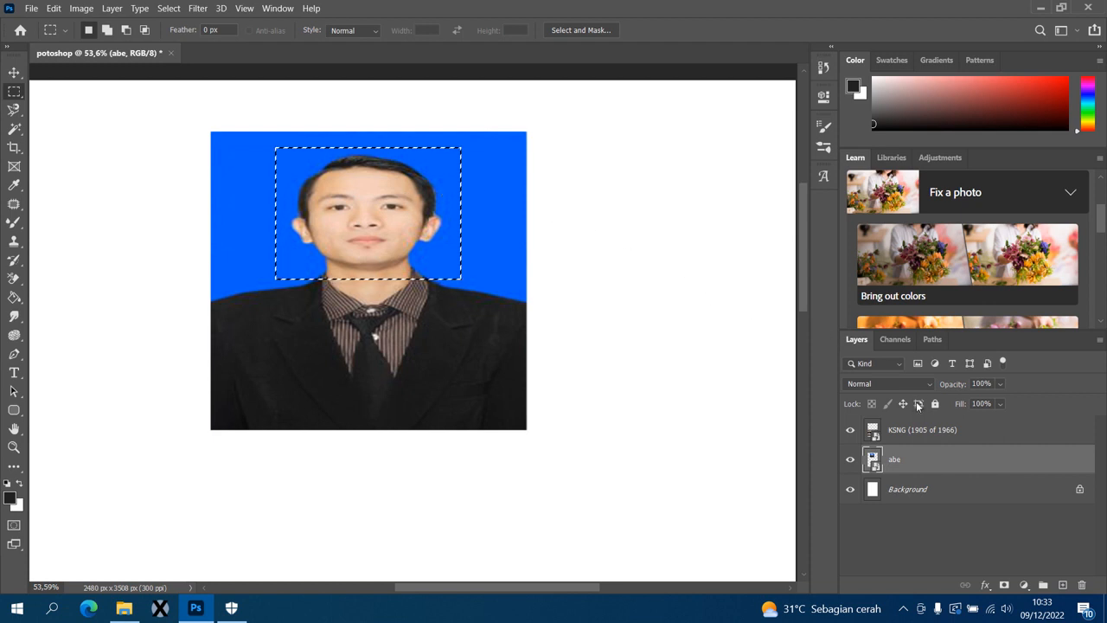
right_click(916, 452)
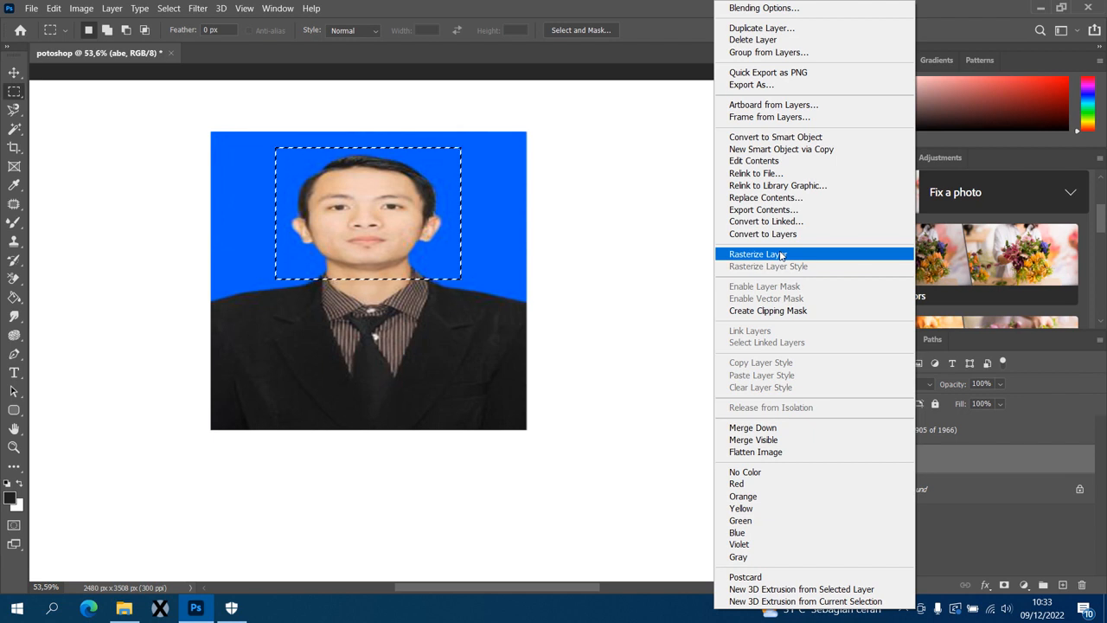
click(780, 255)
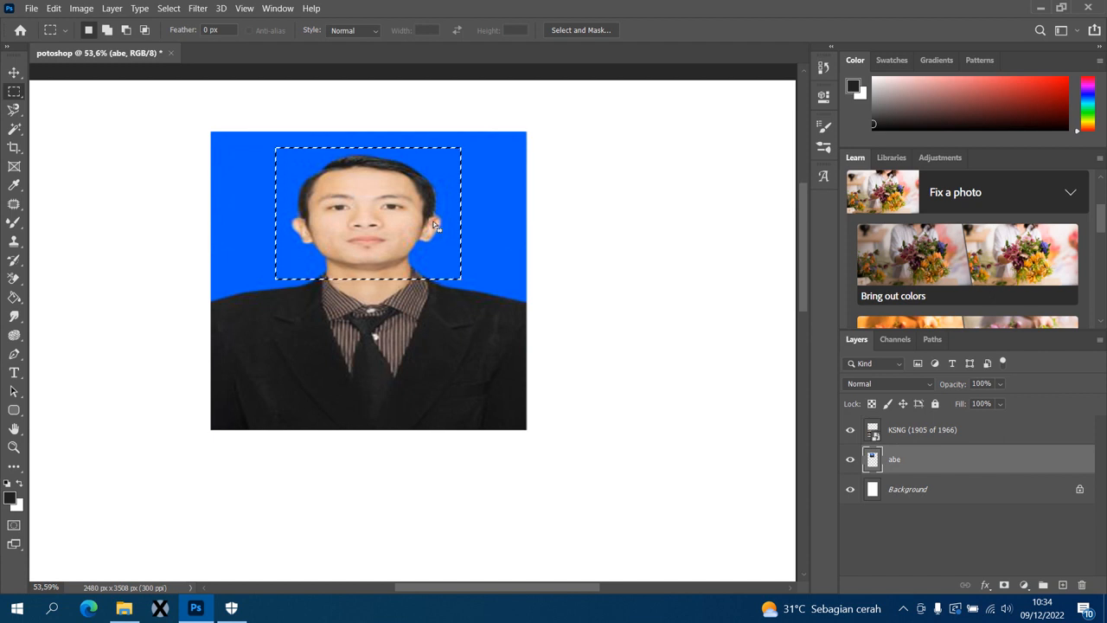
- Delete the selected head area from the rasterized abe layer and undo the deletion
key(Delete)
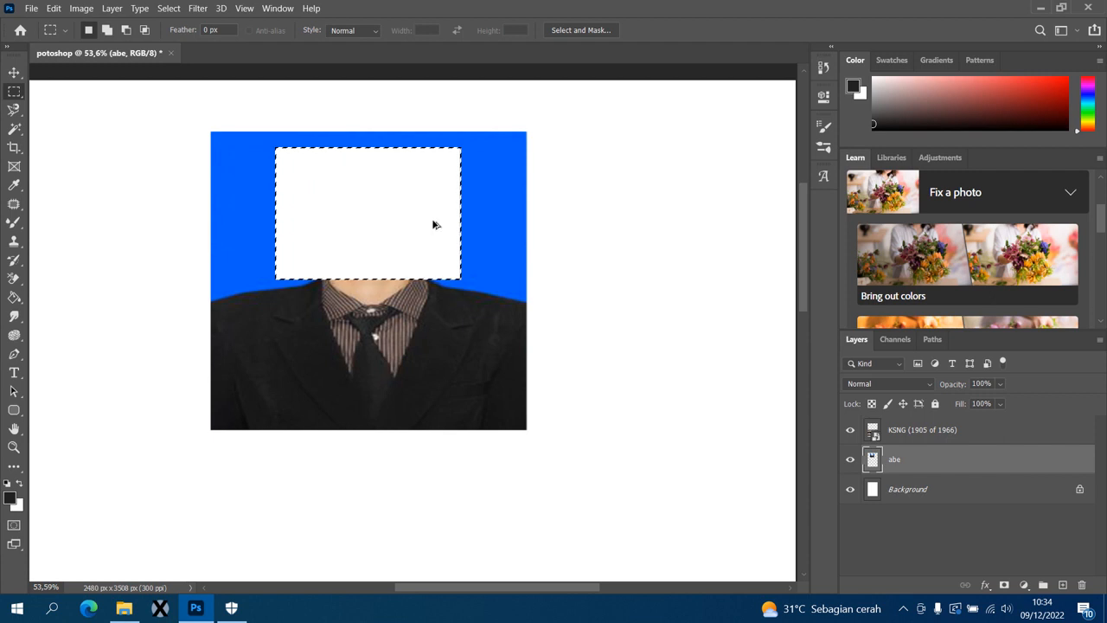
key(ctrl+z)
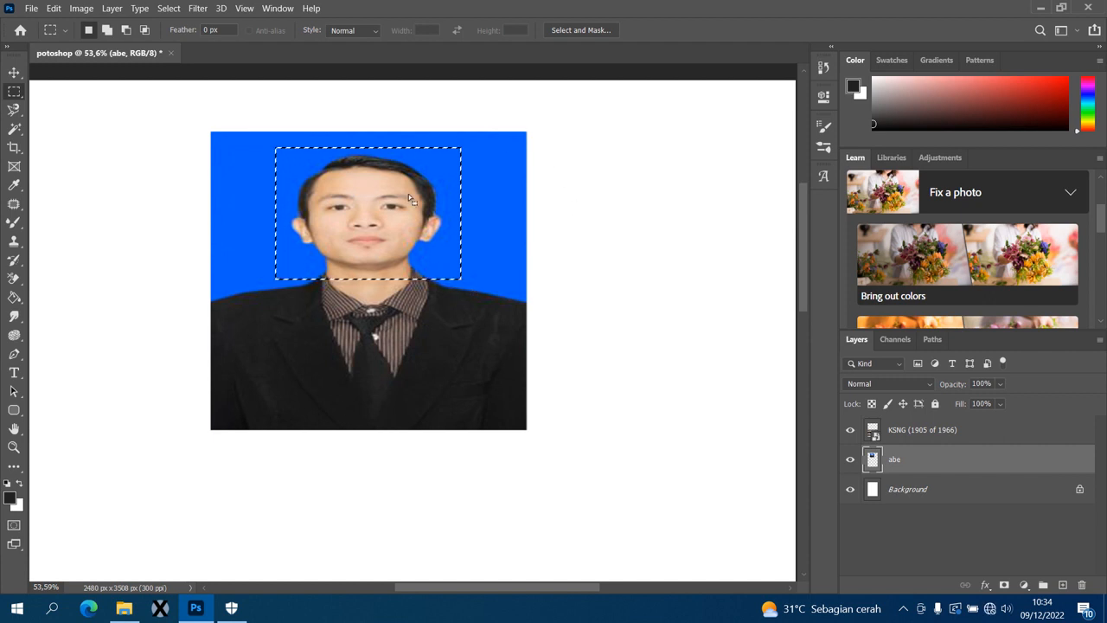
- Open the History to review the recent states, and deselect the marquee around the head
click(823, 70)
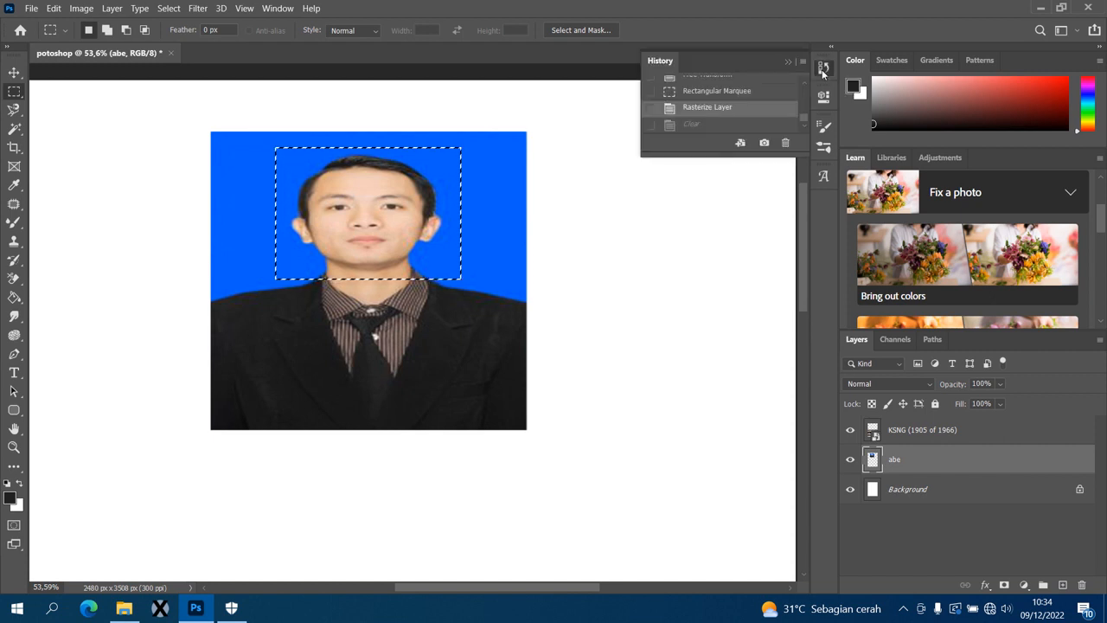
mouse_move(802, 116)
mouse_down()
mouse_move(804, 84)
mouse_move(804, 114)
mouse_up()
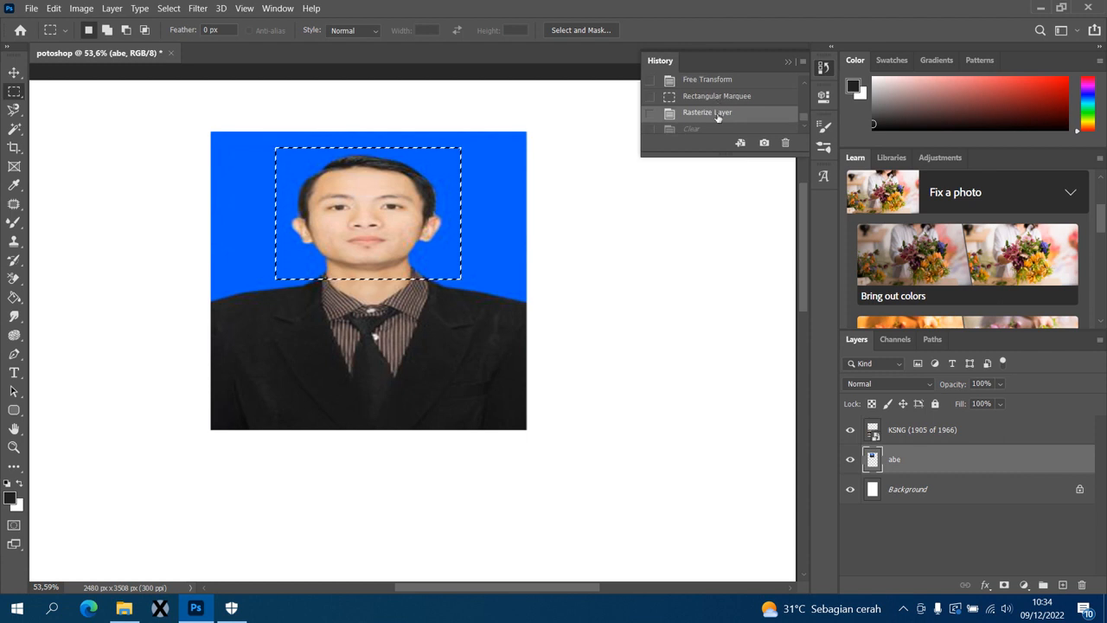
click(350, 221)
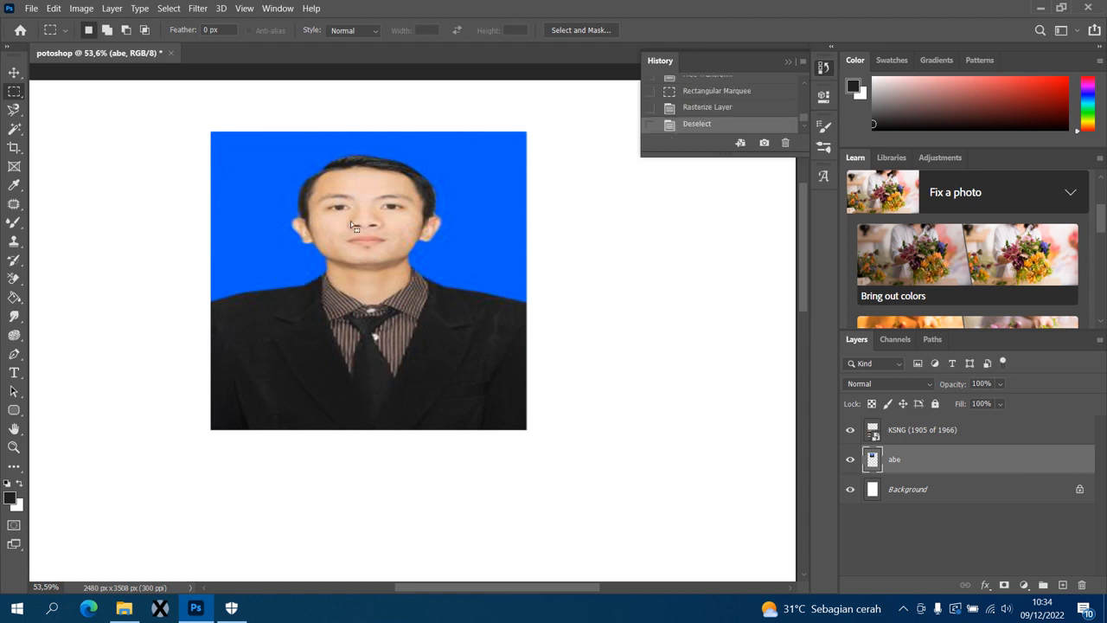
- Marquee-select and clear the head area on the abe layer again, and revert to the Deselect state in the History
drag(272, 154, 468, 273)
key(Delete)
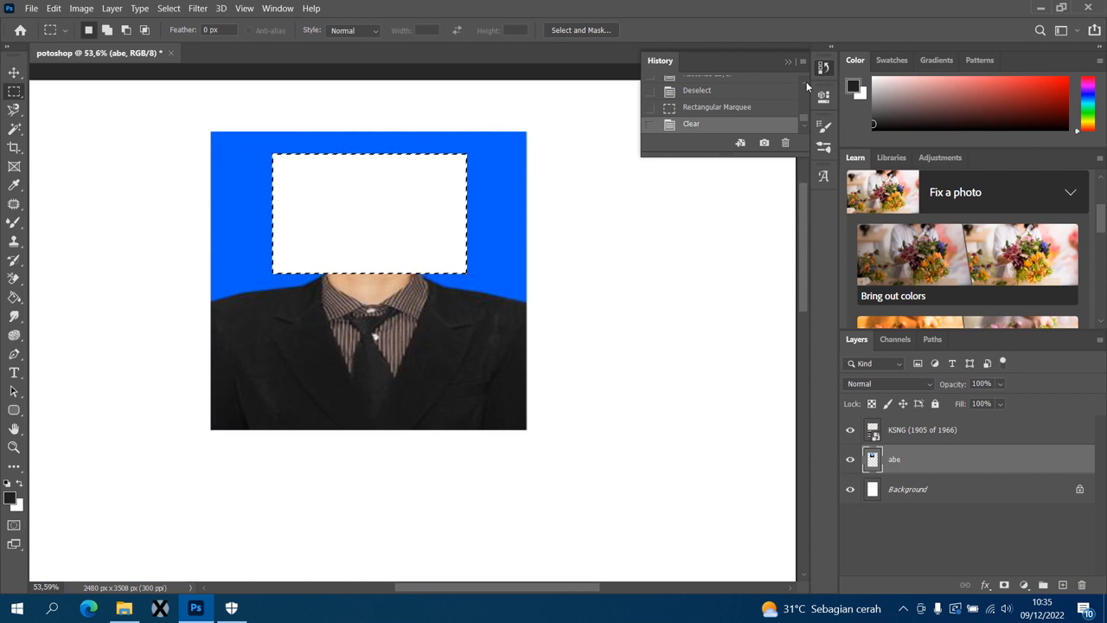
scroll(806, 81, up, 2)
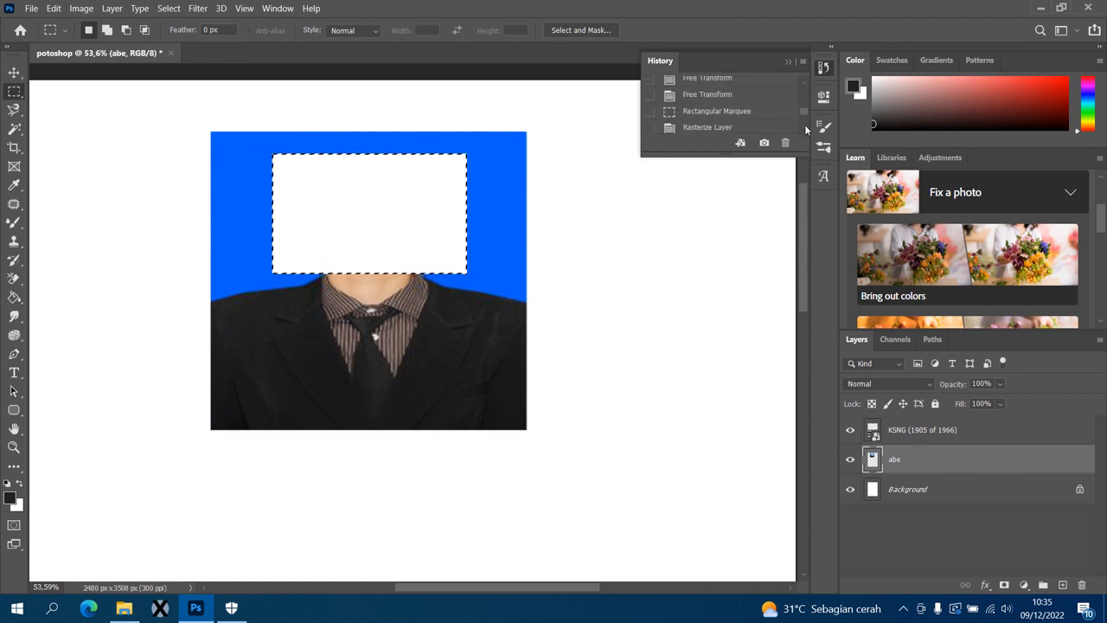
scroll(804, 124, down, 3)
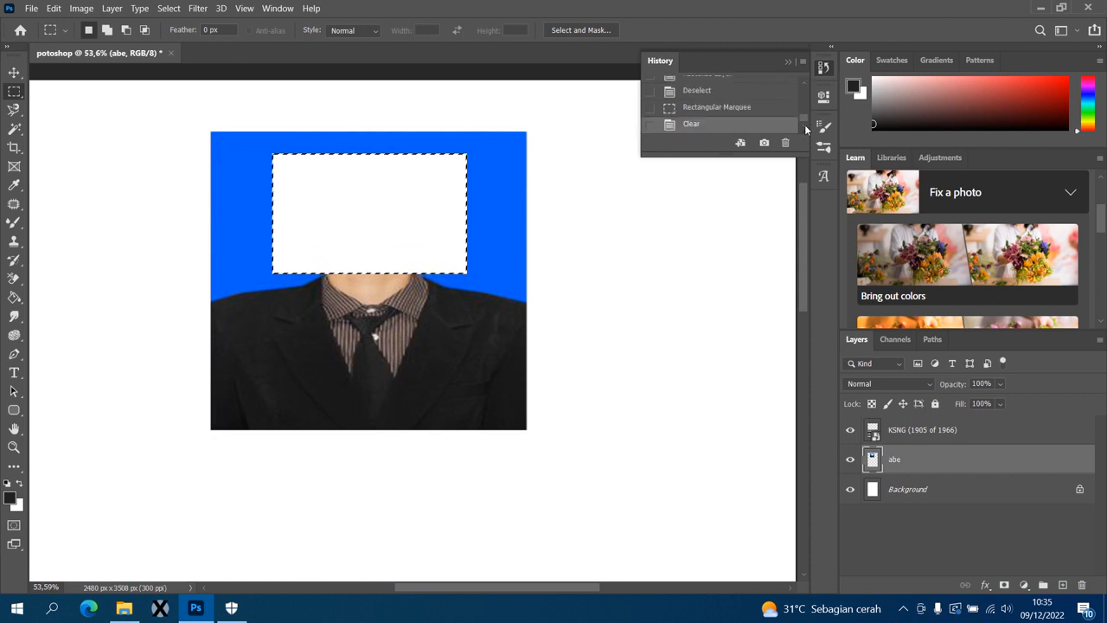
click(712, 91)
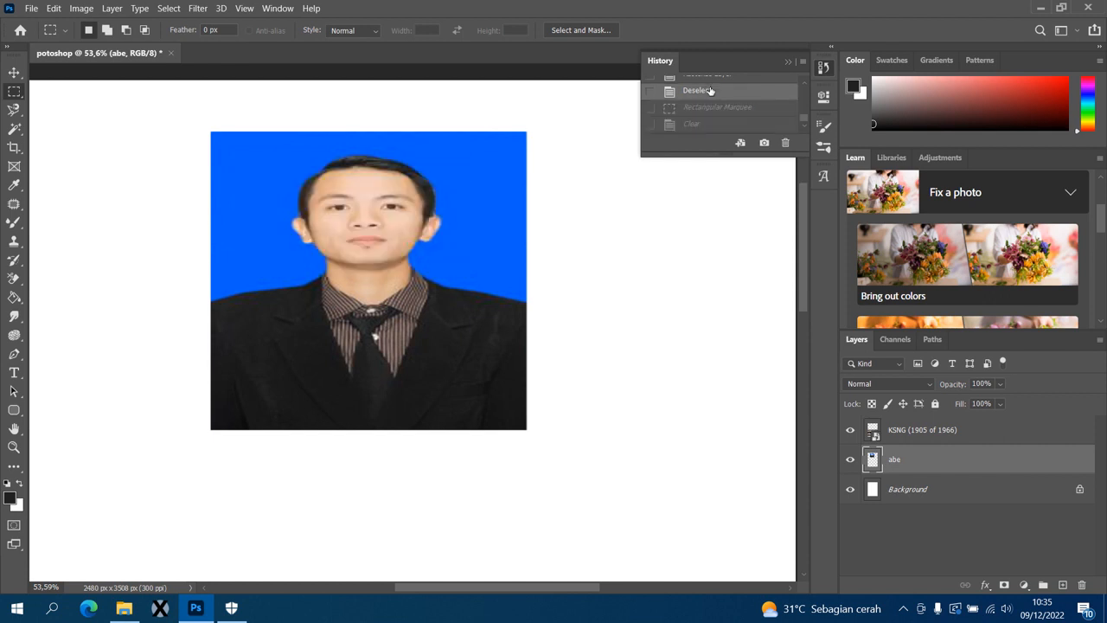
- Restore the Rasterize Layer and Free Transform states in the History, return to the Clear state, and close the History
scroll(804, 79, up, 1)
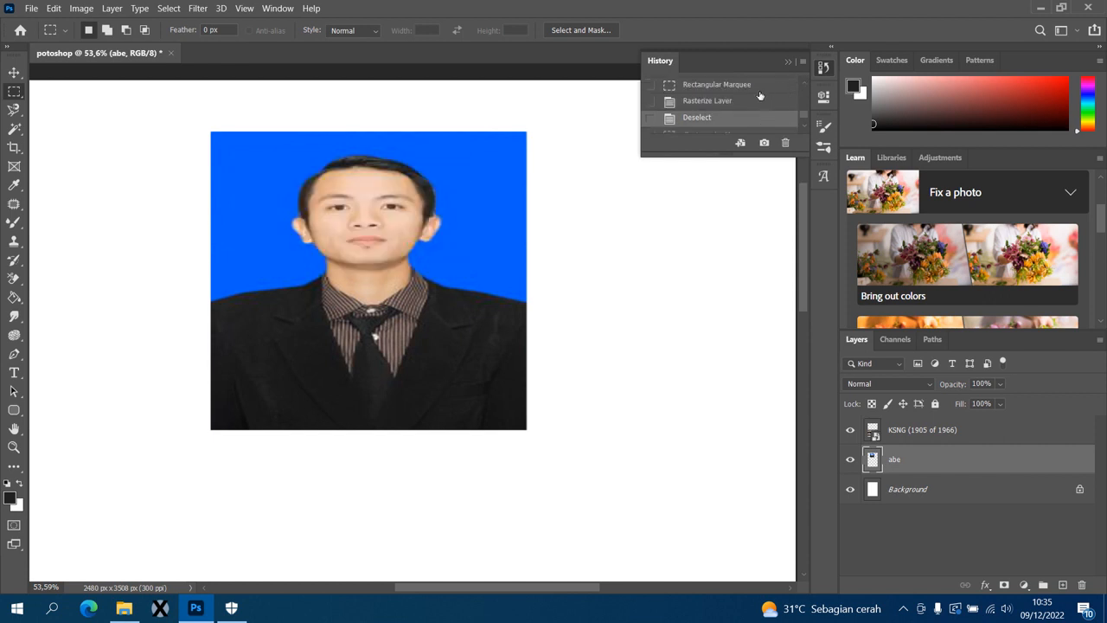
click(725, 101)
scroll(804, 79, down, 2)
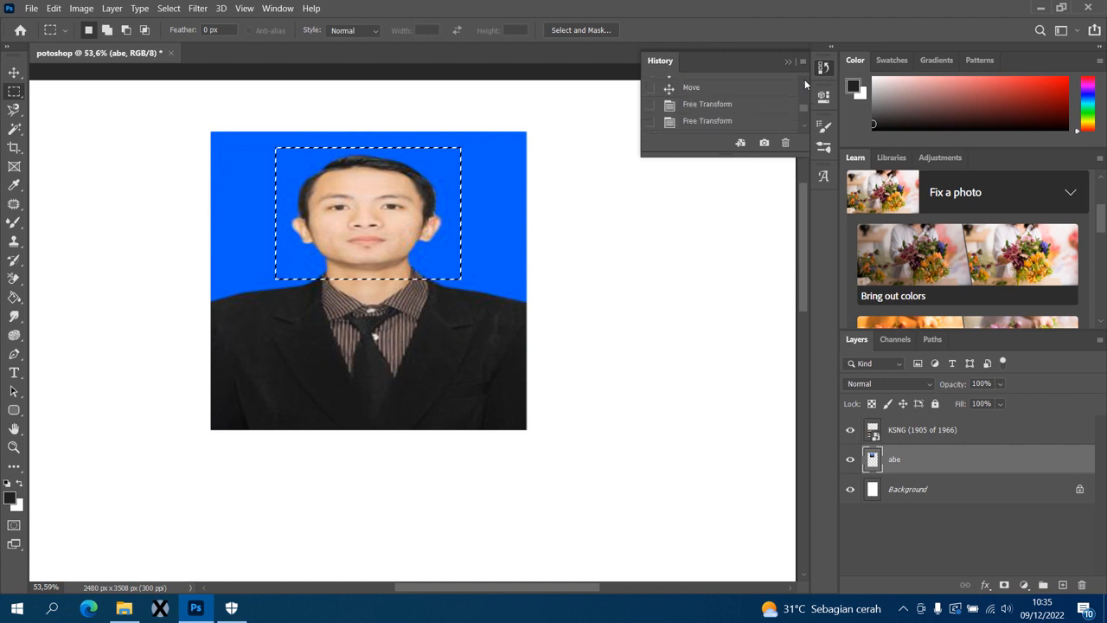
click(726, 105)
scroll(805, 126, down, 3)
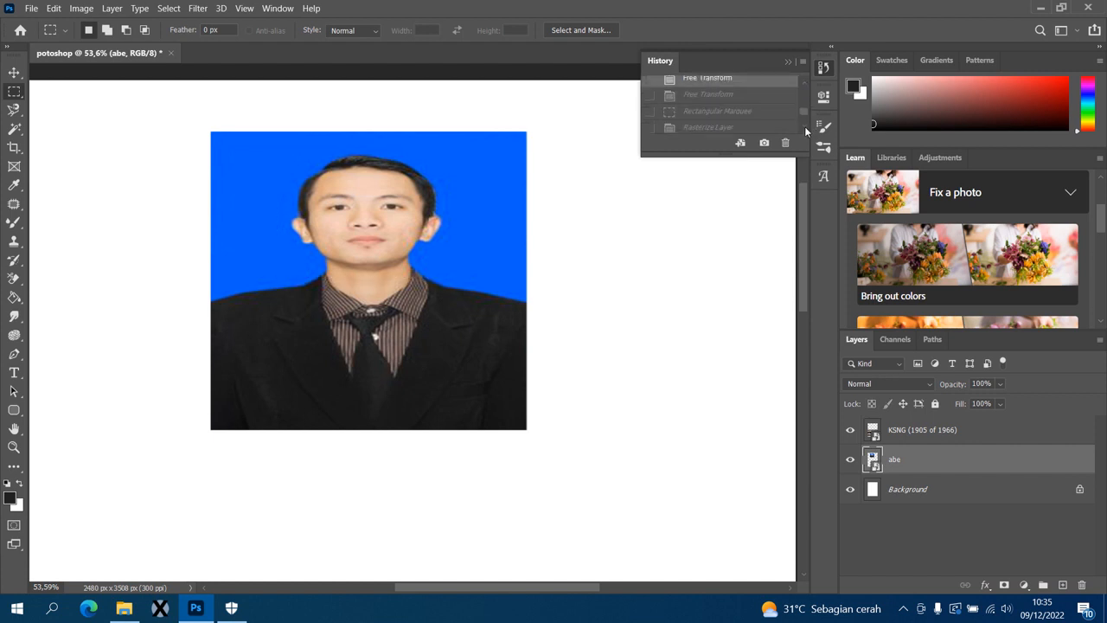
click(740, 124)
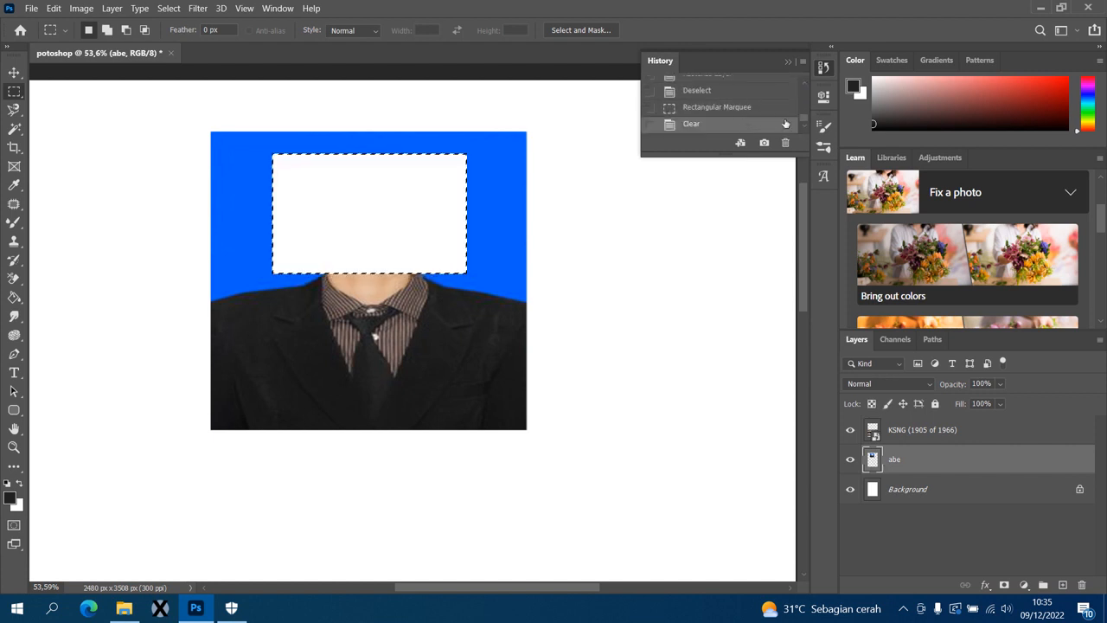
click(788, 61)
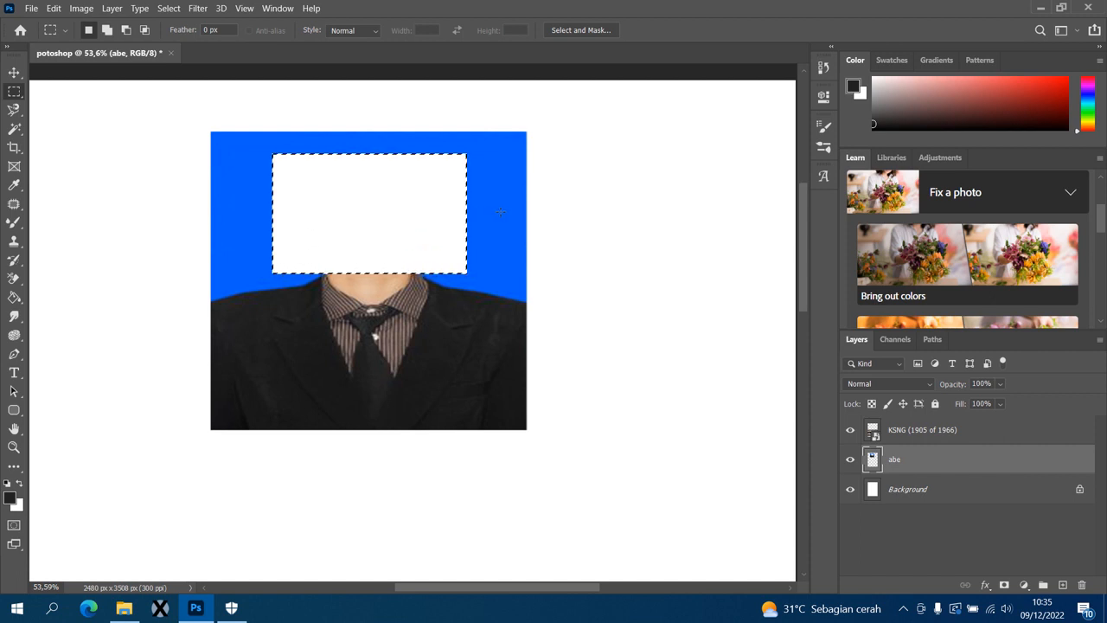
- Try to move the emptied head selection on the abe layer, and undo the clearing
click(14, 74)
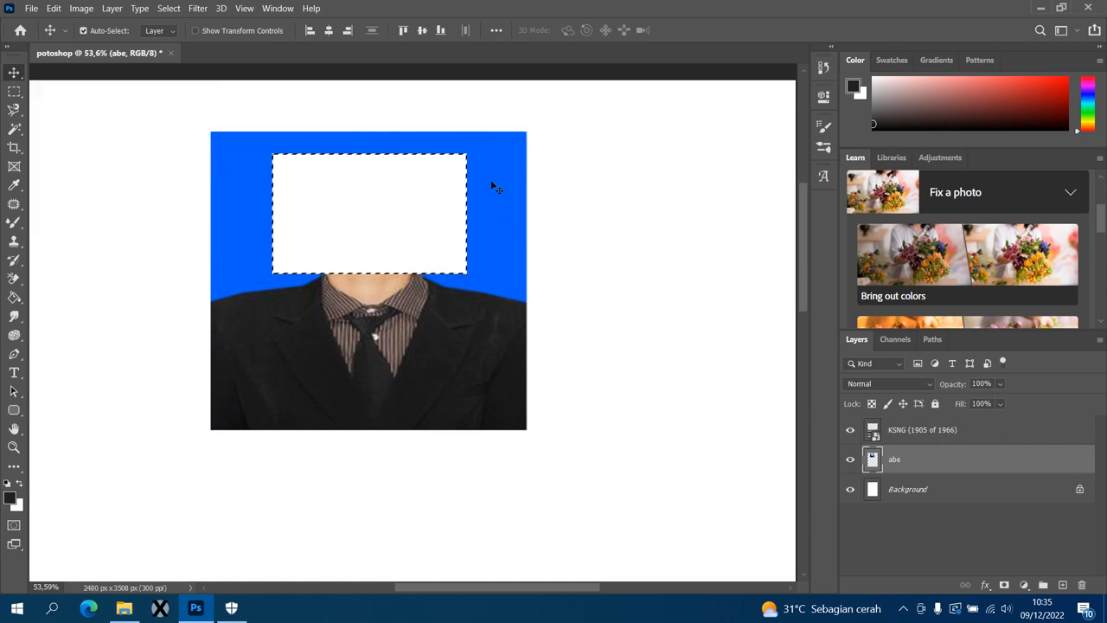
drag(471, 189, 424, 200)
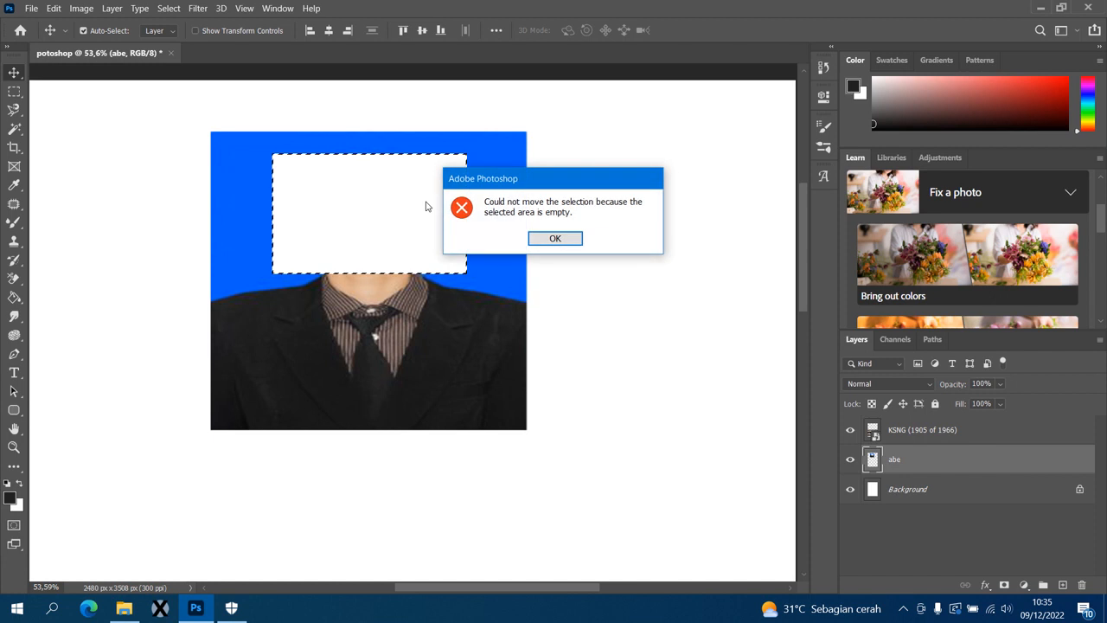
click(555, 239)
key(ctrl)
key(ctrl+z)
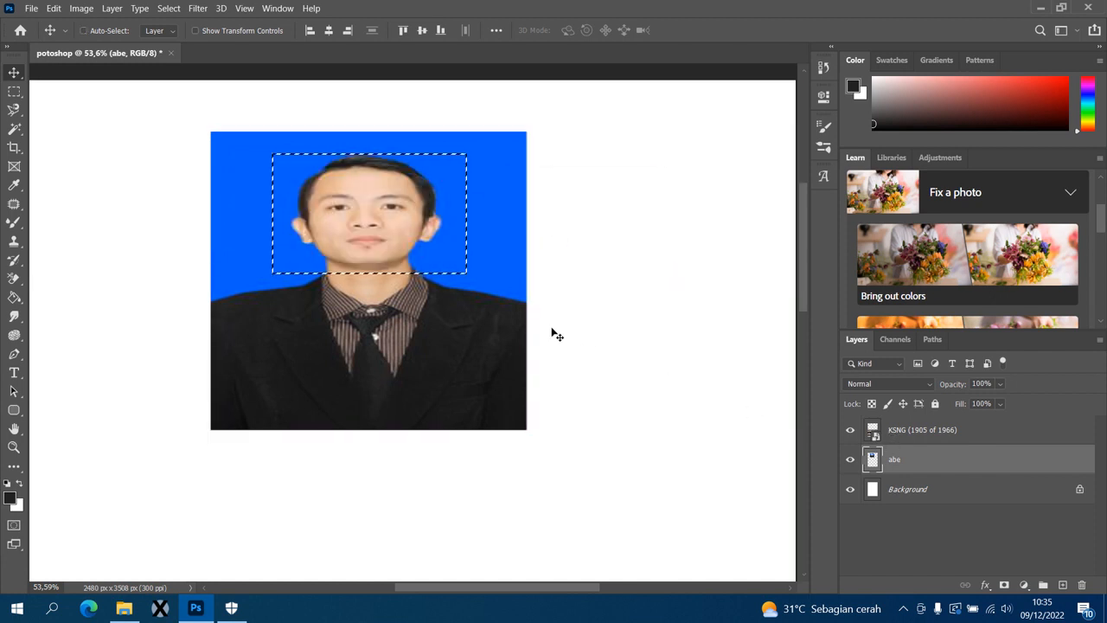
- Shift the abe photo slightly down and to the right, and draw a rectangular marquee around the head
click(546, 258)
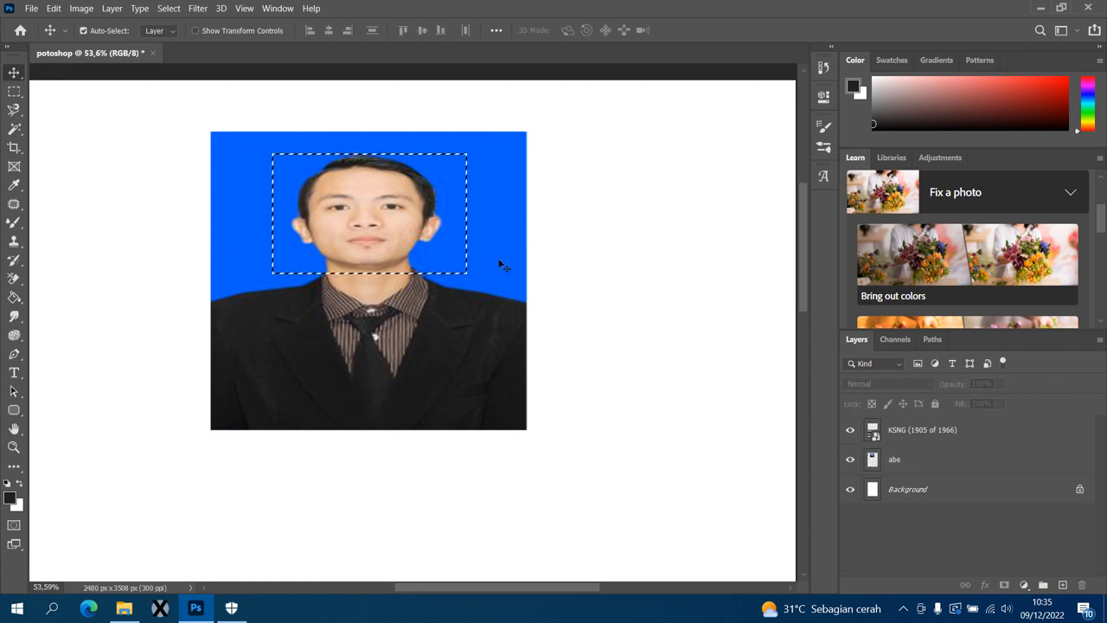
click(941, 455)
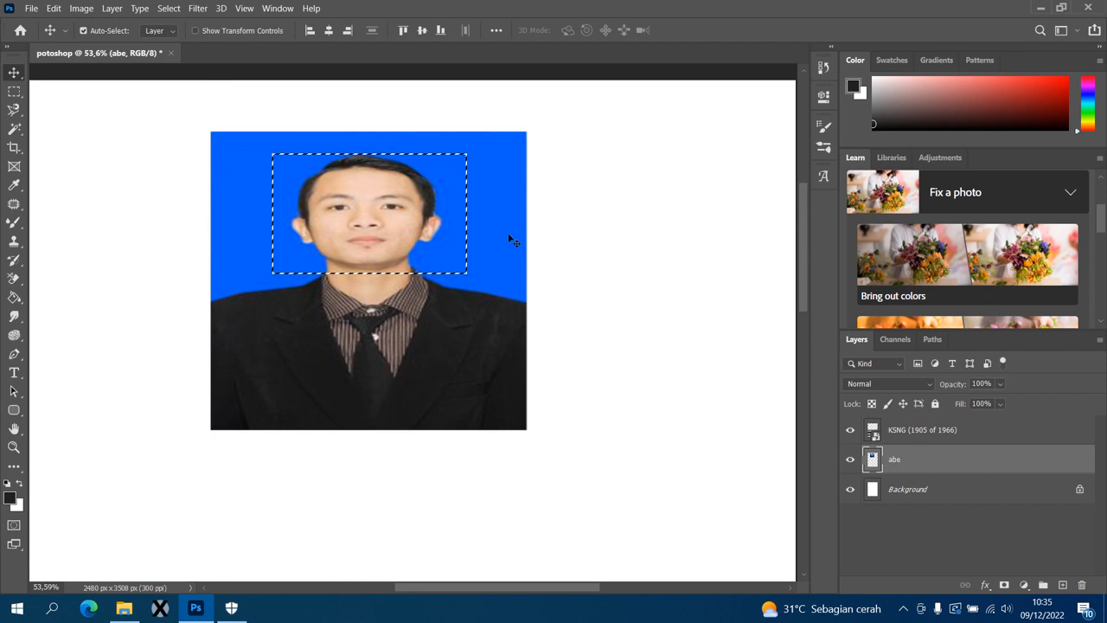
key(ctrl+d)
drag(254, 154, 503, 304)
click(16, 91)
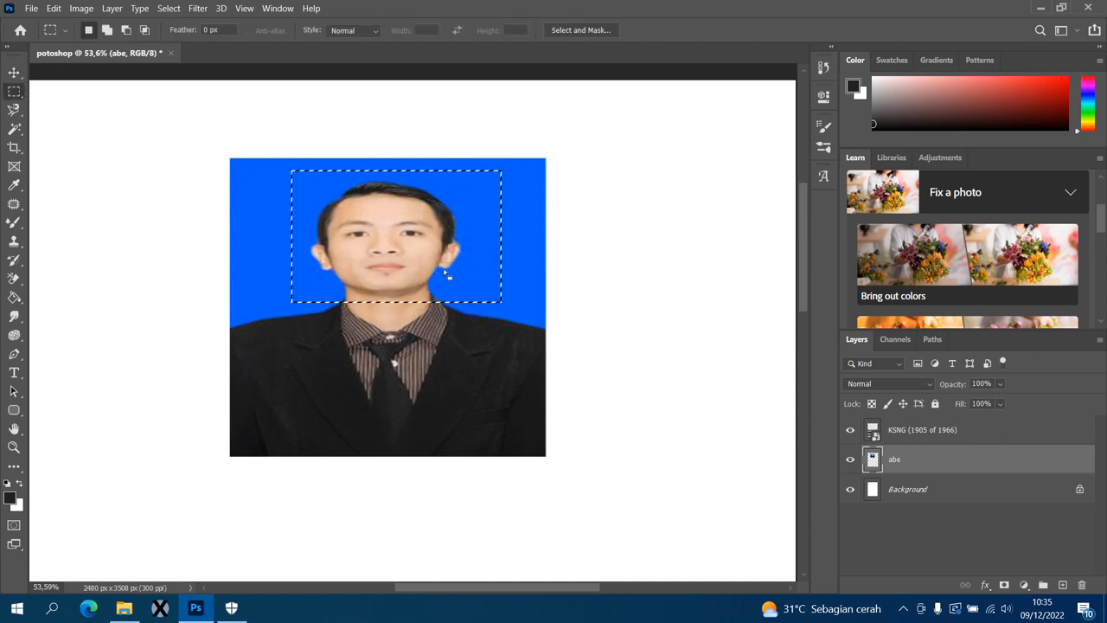
- Redraw the marquee around the head and delete that area from the abe layer, undo the deletion, and deselect
click(476, 242)
drag(266, 167, 501, 294)
key(Delete)
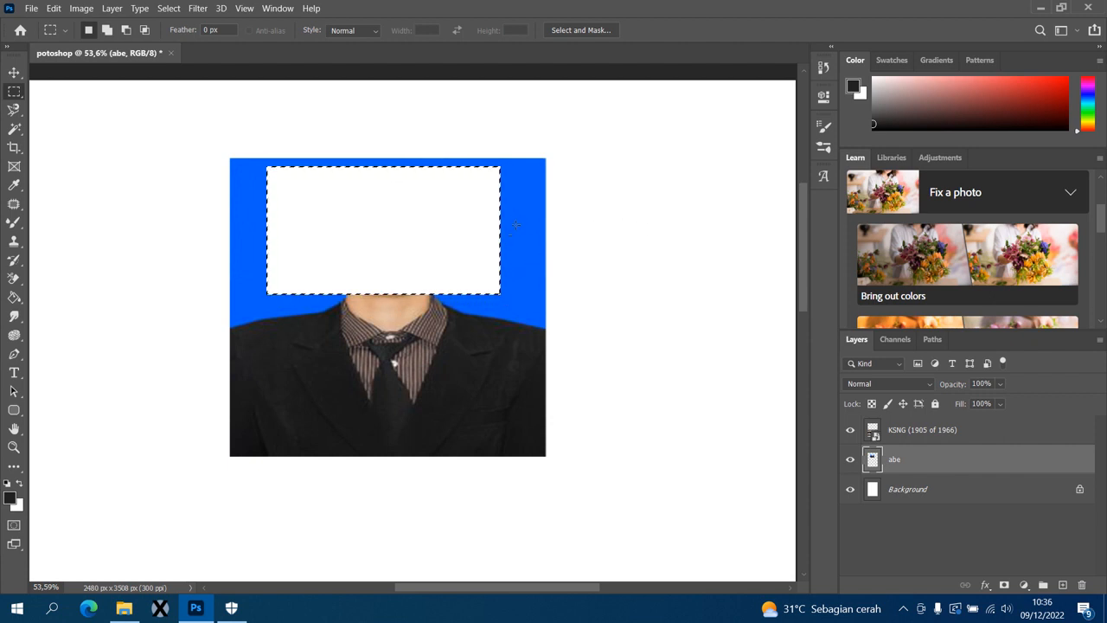
key(ctrl+z)
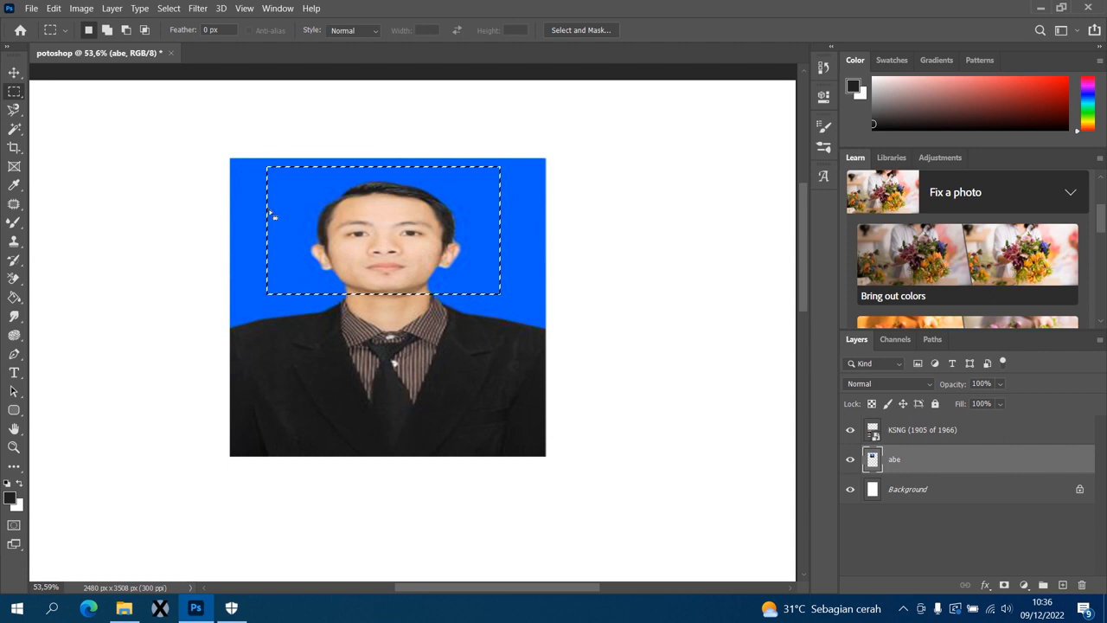
click(521, 234)
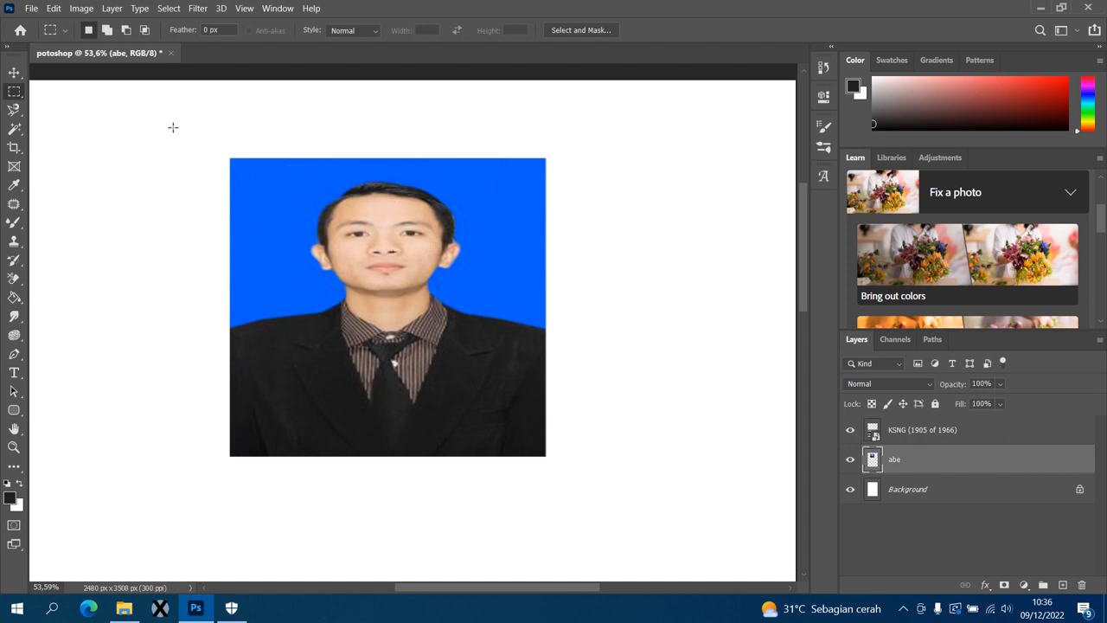
- Try a Magnetic Lasso selection on the blank canvas beside the photo, and deselect it
right_click(16, 92)
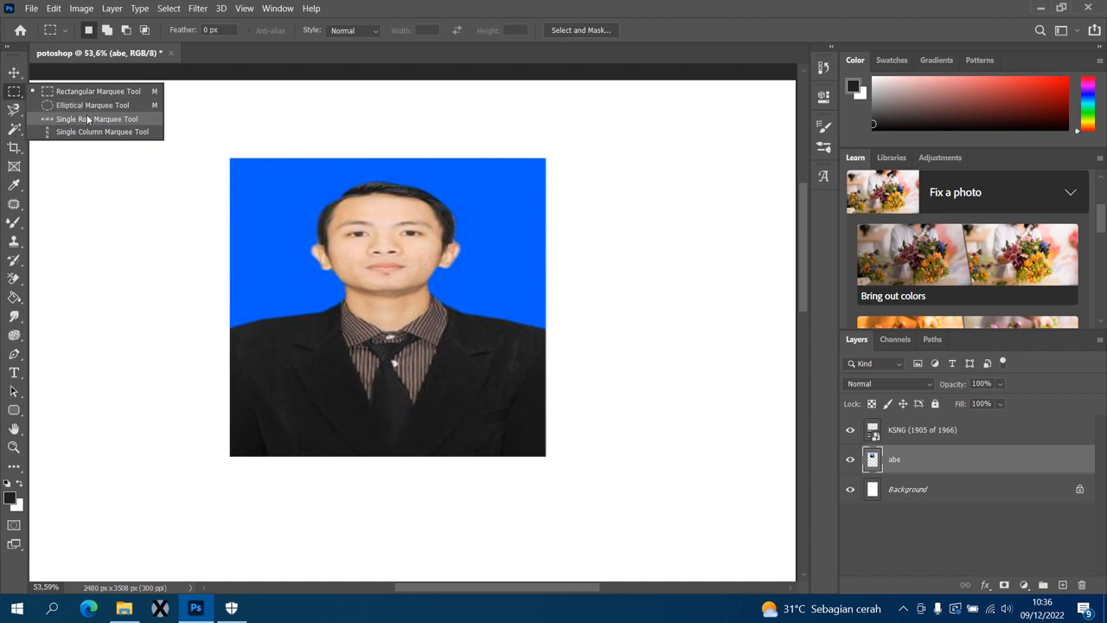
click(11, 133)
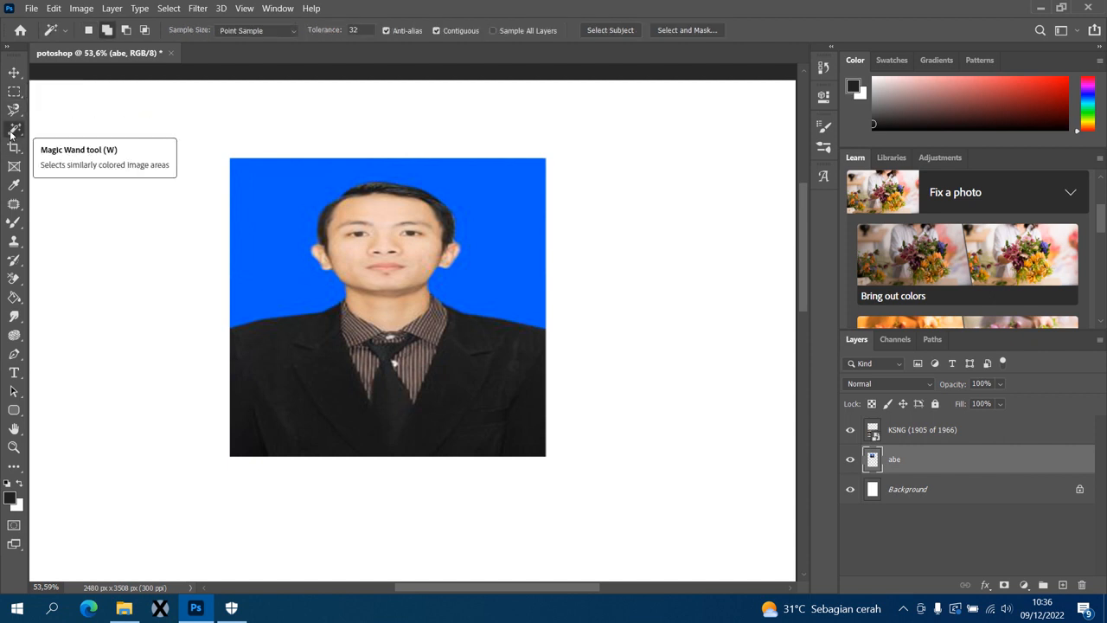
click(17, 111)
right_click(18, 112)
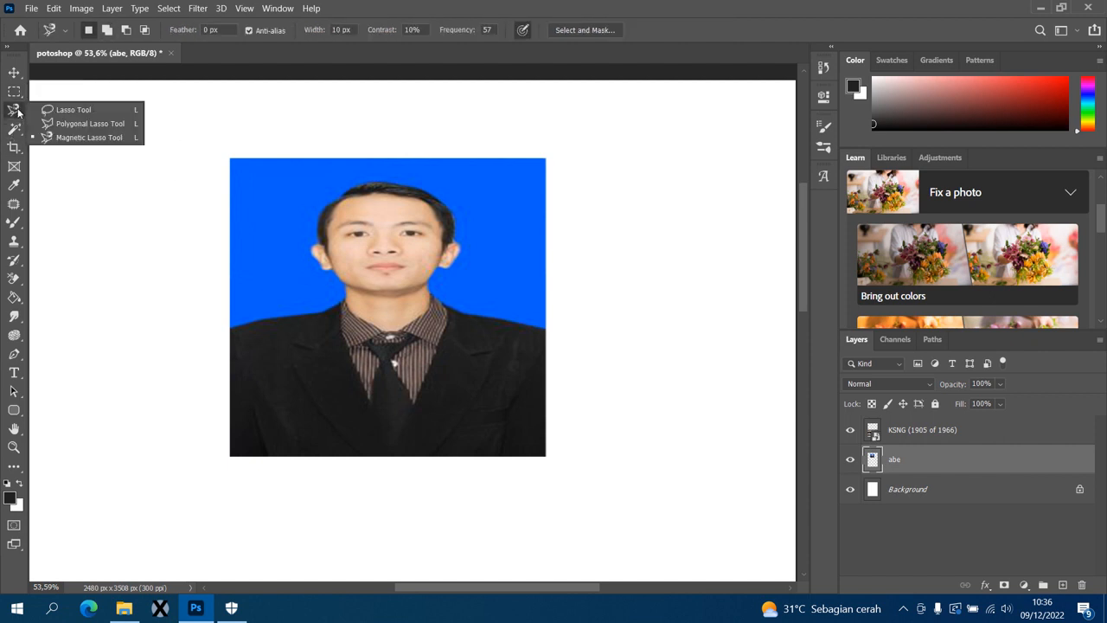
click(123, 202)
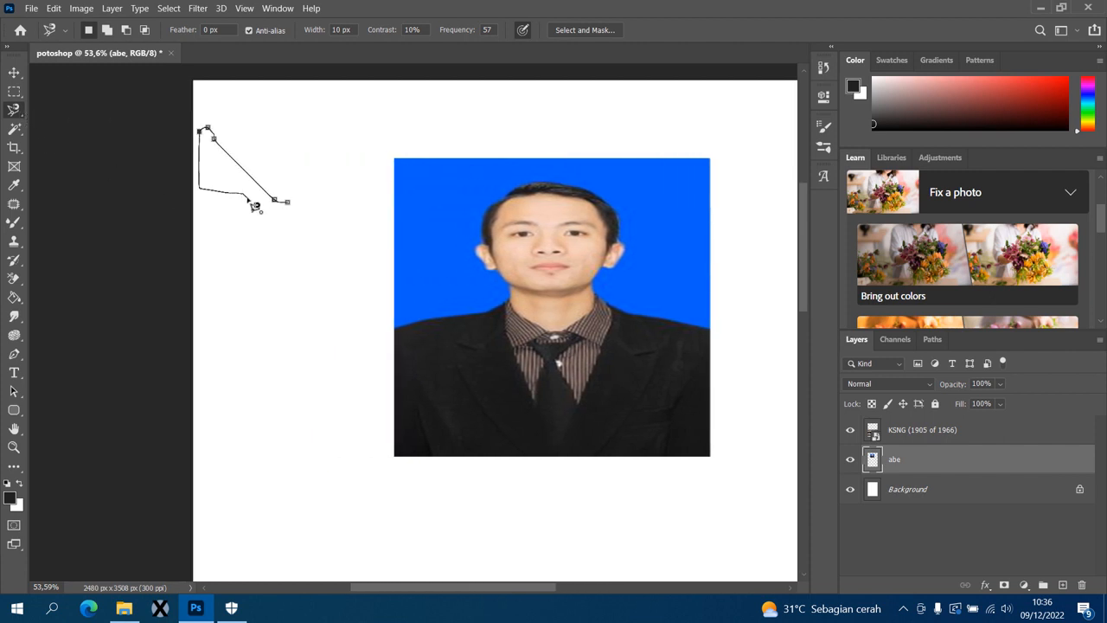
double_click(253, 205)
key(ctrl+d)
- Move the abe photo slightly to the right on the canvas
key(v)
drag(447, 329, 420, 328)
drag(342, 585, 407, 586)
drag(299, 310, 344, 311)
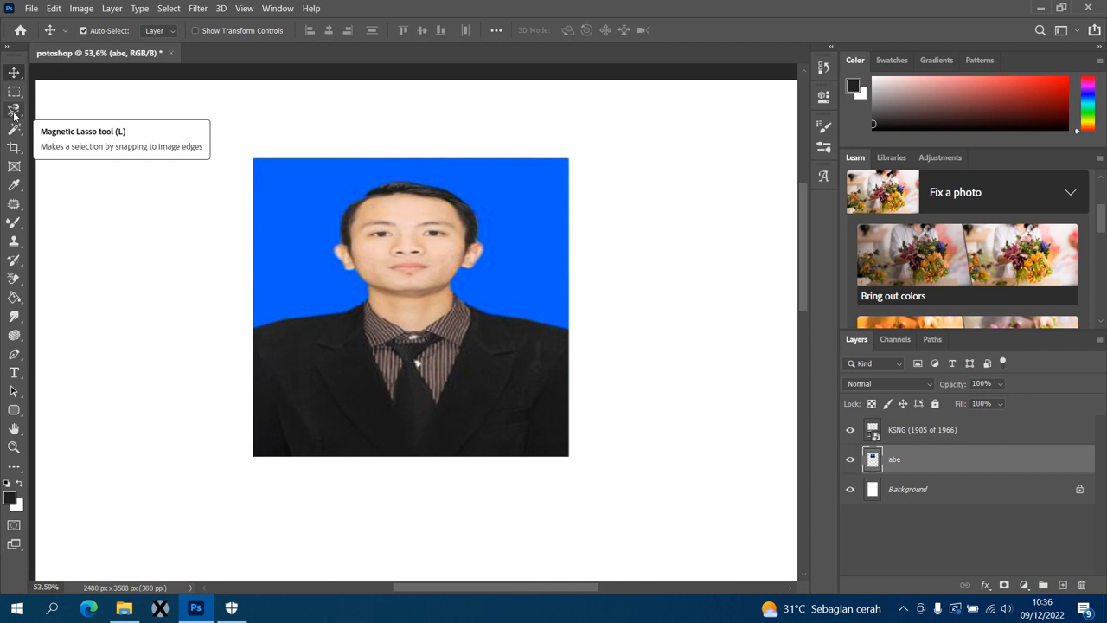
click(13, 112)
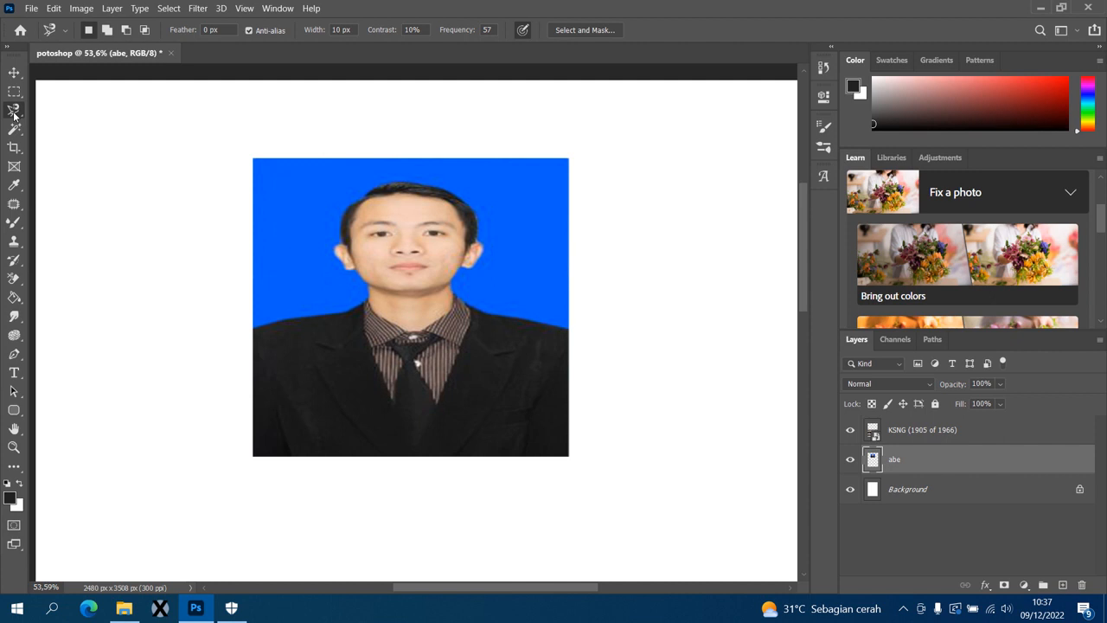
right_click(14, 113)
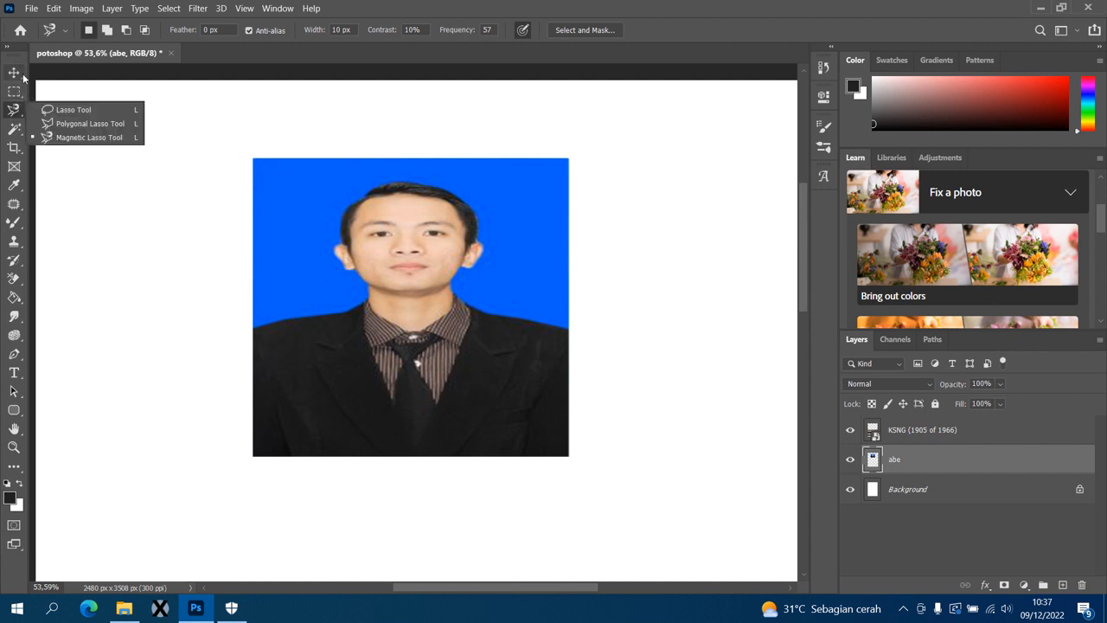
click(22, 79)
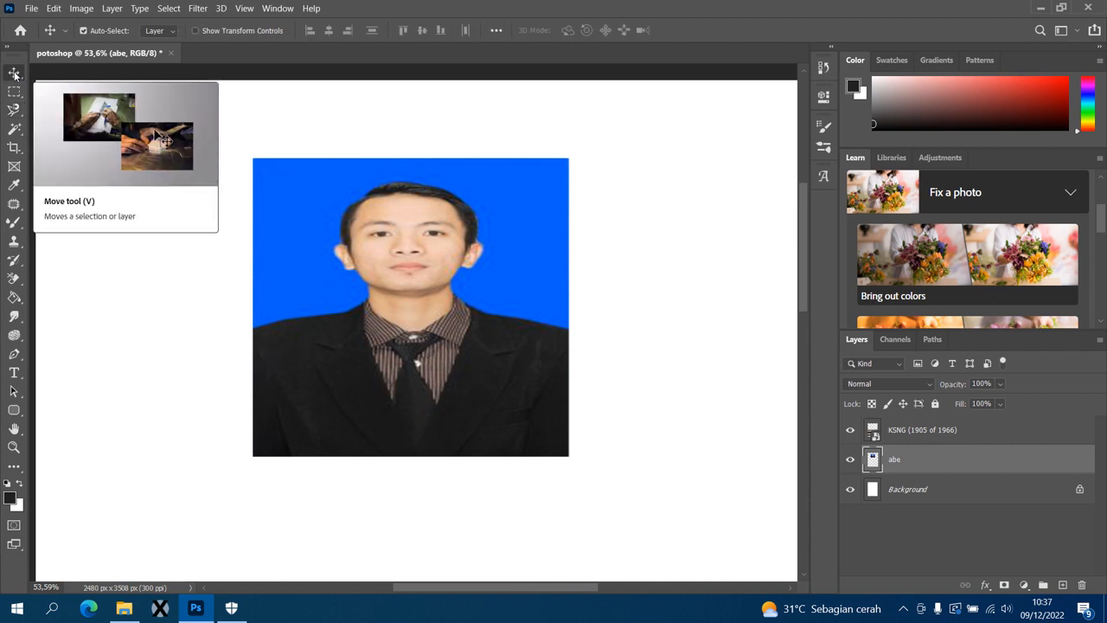
right_click(14, 75)
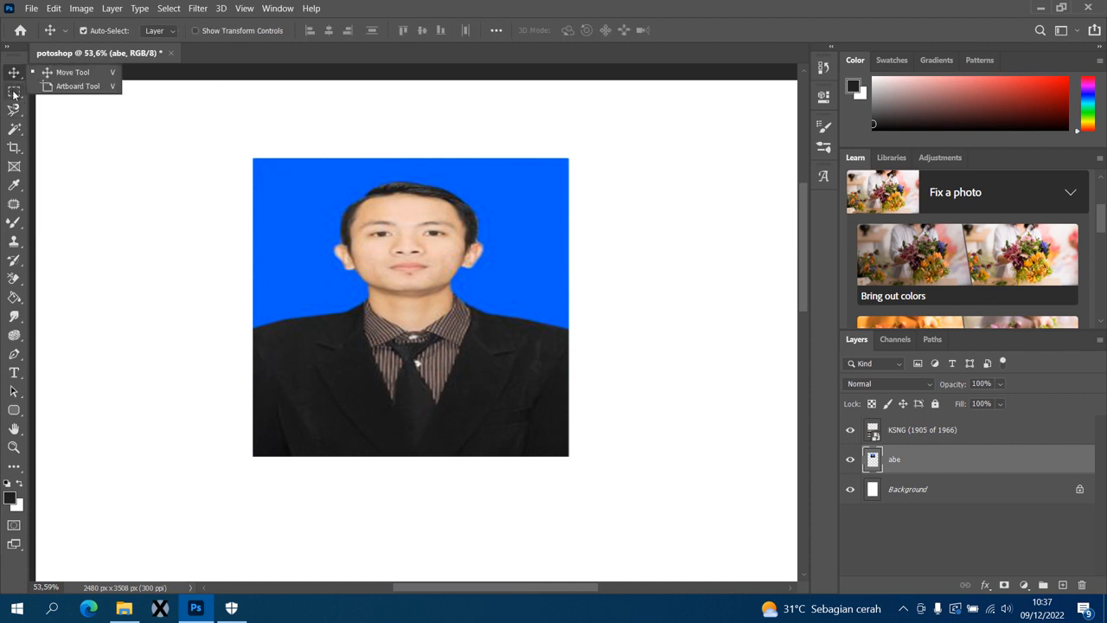
click(14, 92)
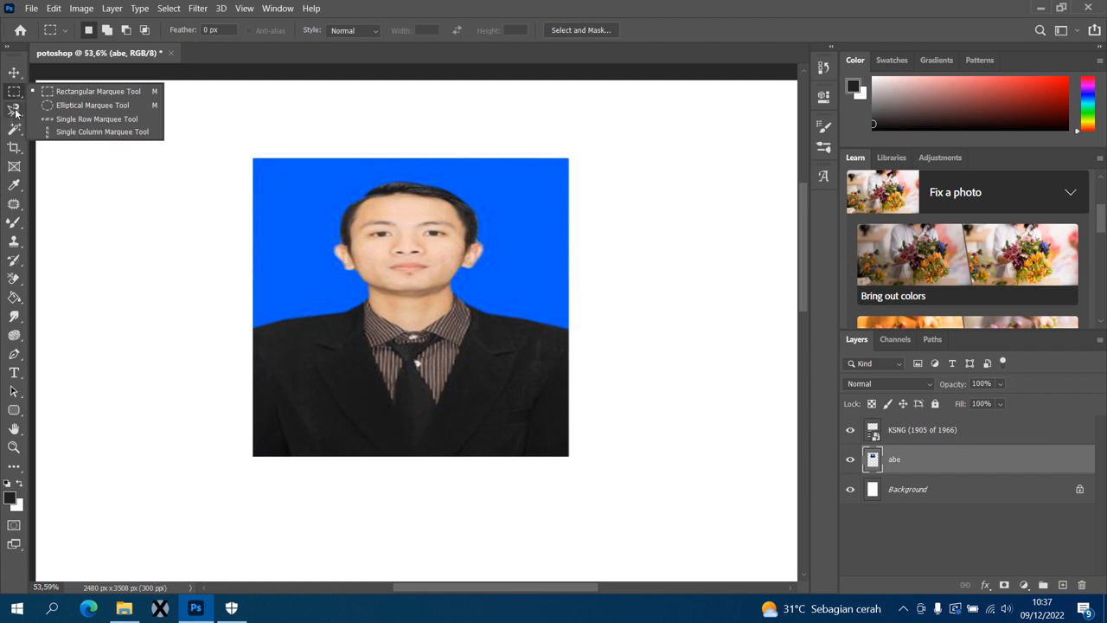
- Draw a freehand Lasso selection around the head on the abe layer
click(16, 112)
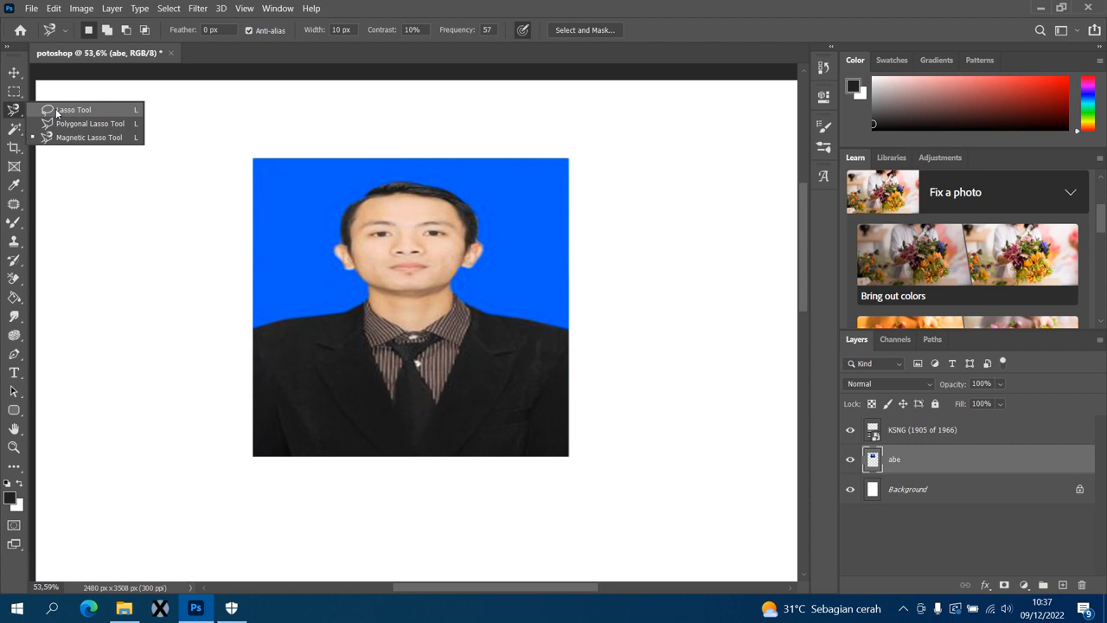
click(55, 110)
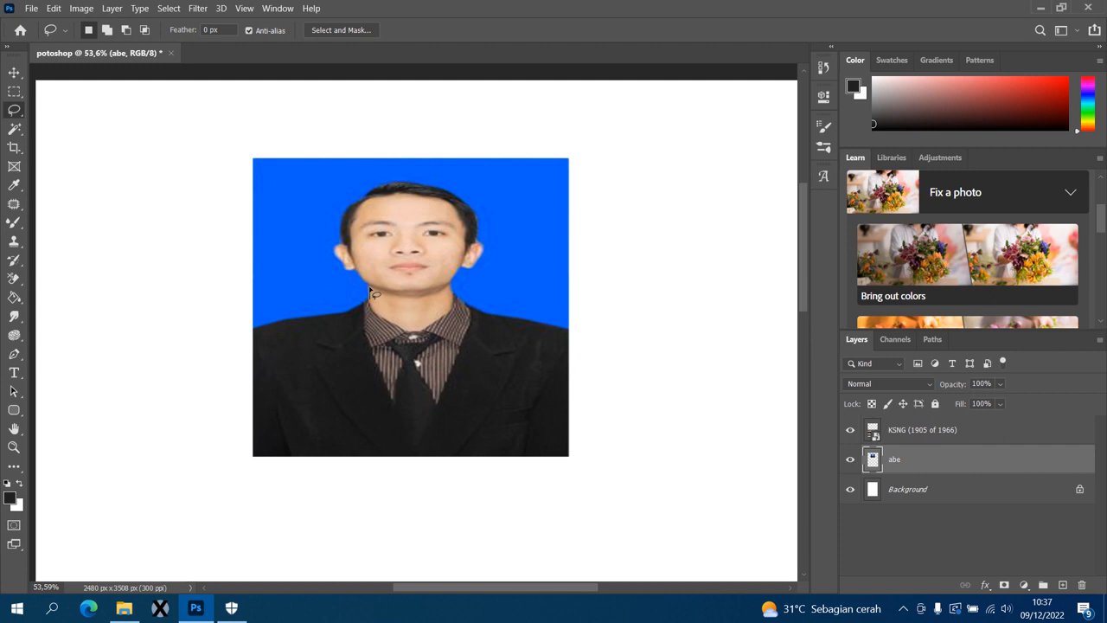
mouse_move(369, 289)
mouse_down()
mouse_move(333, 249)
mouse_move(346, 249)
mouse_move(342, 210)
mouse_move(358, 194)
mouse_move(417, 179)
mouse_move(459, 191)
mouse_move(495, 230)
mouse_move(498, 270)
mouse_move(471, 299)
mouse_move(373, 297)
mouse_up()
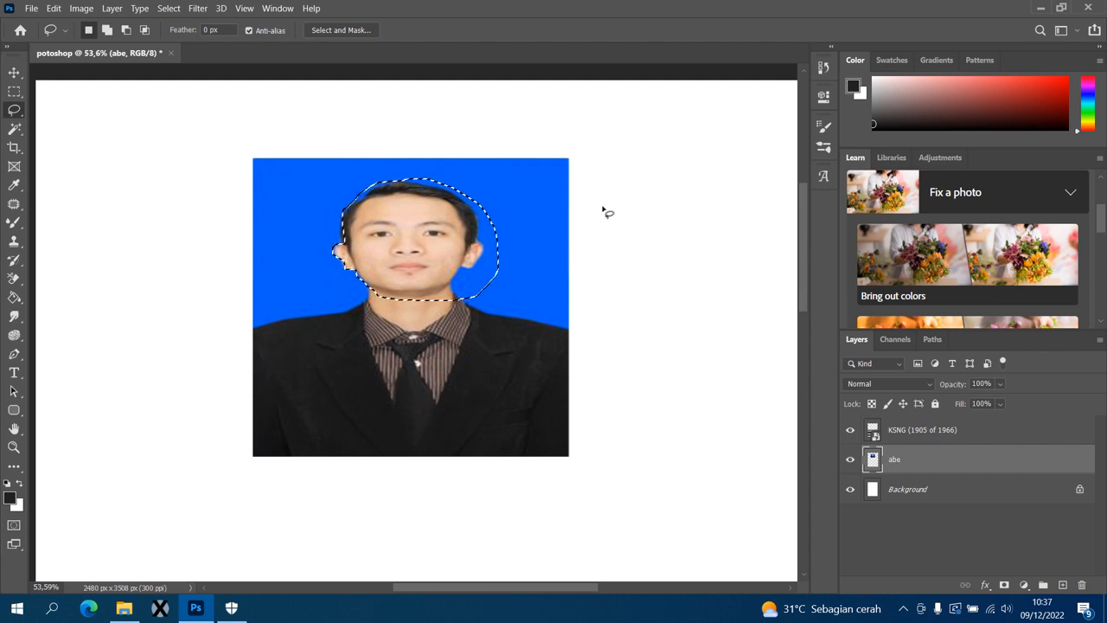
- Delete the lassoed head area and undo it, and copy the area to a new layer and undo that too
key(Delete)
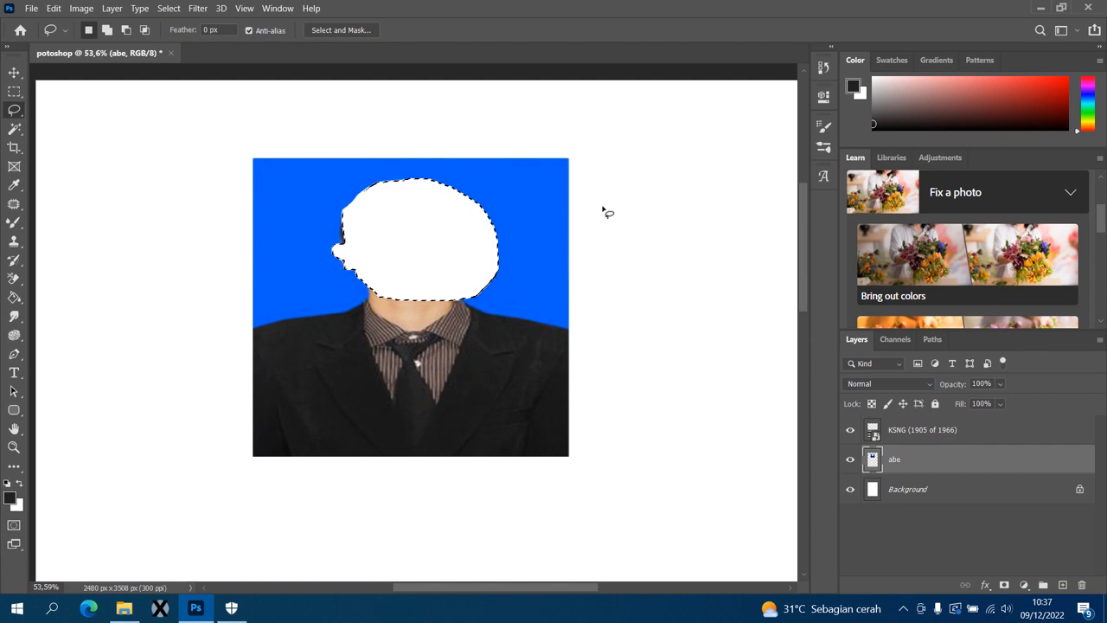
key(ctrl+z)
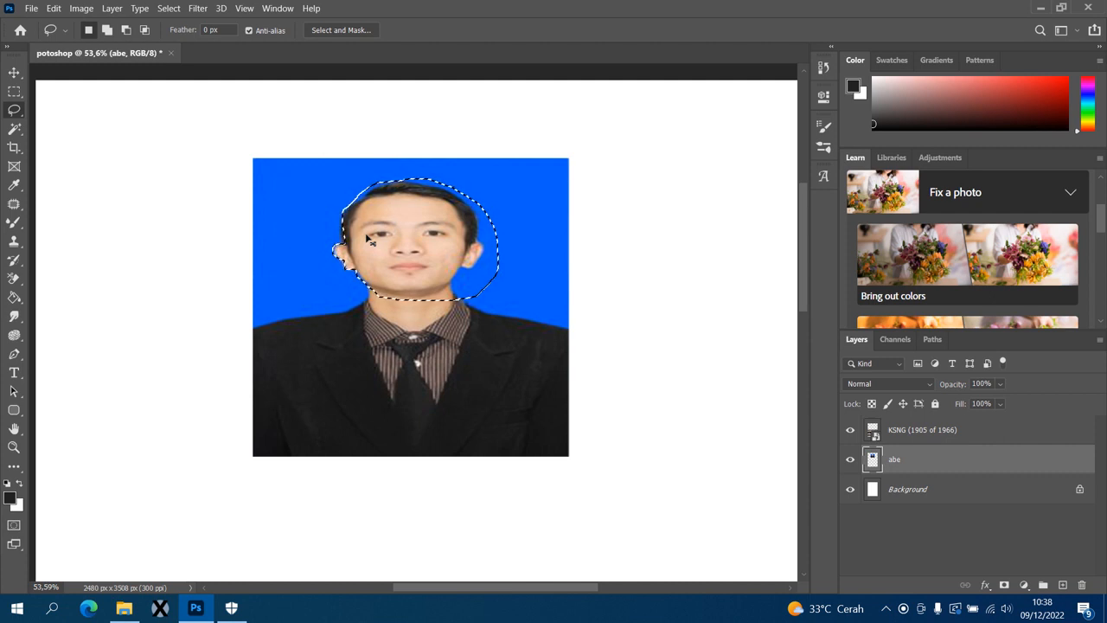
key(ctrl+j)
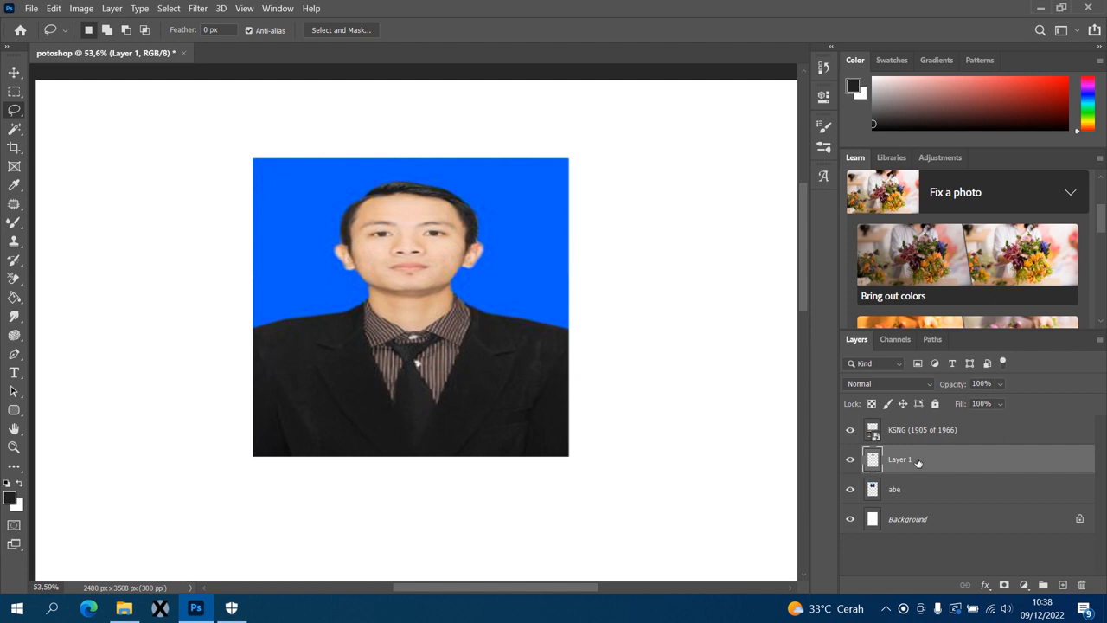
key(ctrl+z)
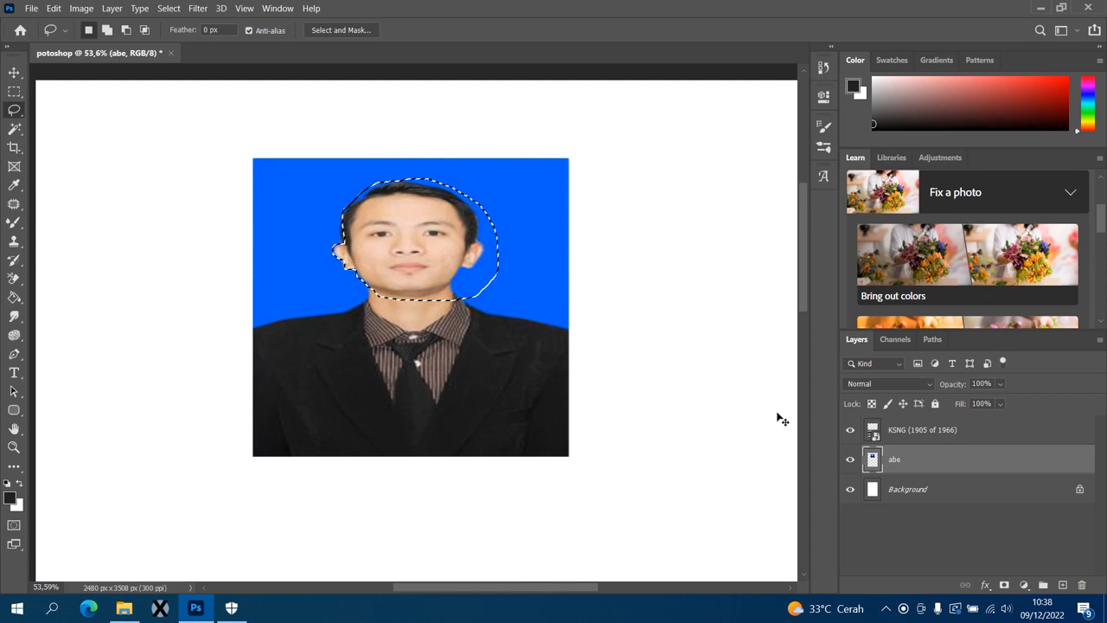
- Copy the lassoed head to a new layer, move the copy to the right of the photo, and delete it
key(ctrl+j)
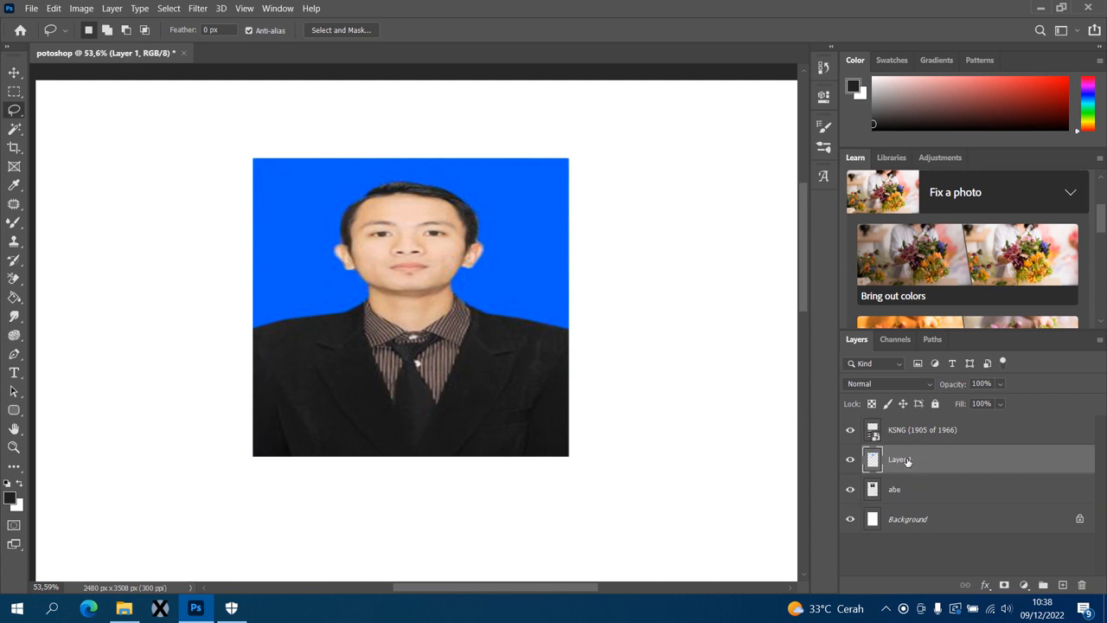
click(924, 491)
click(914, 466)
click(12, 71)
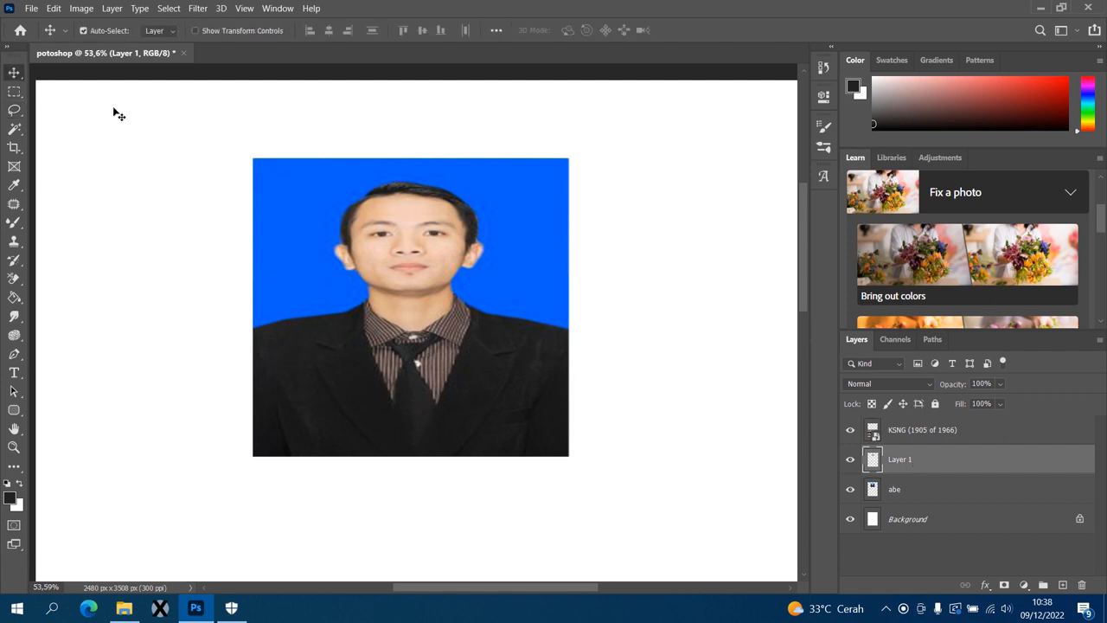
drag(417, 241, 661, 241)
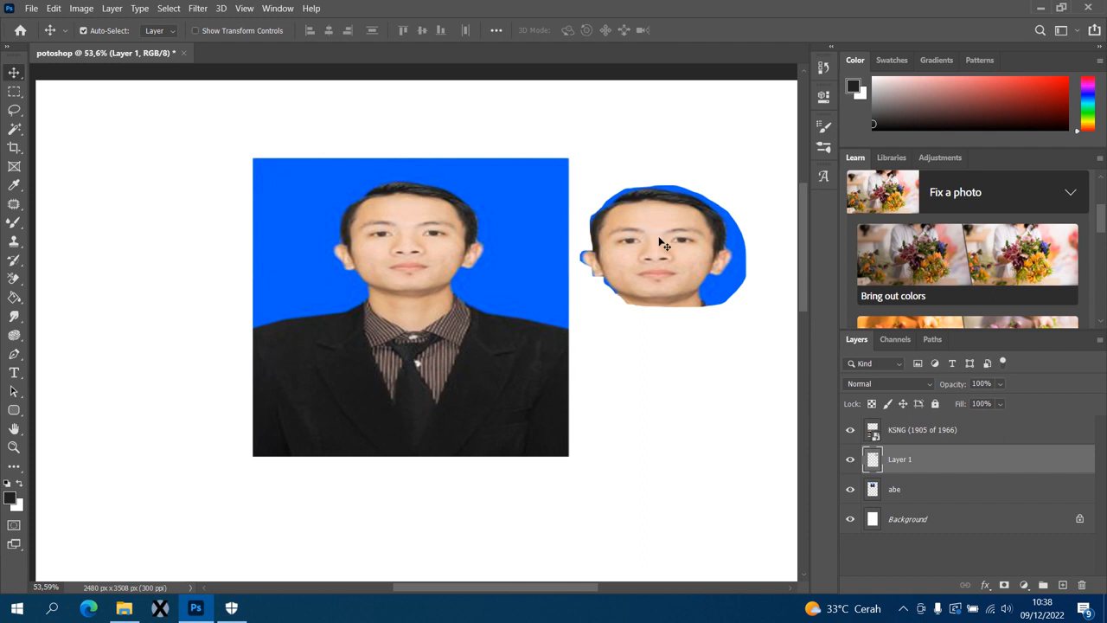
key(Delete)
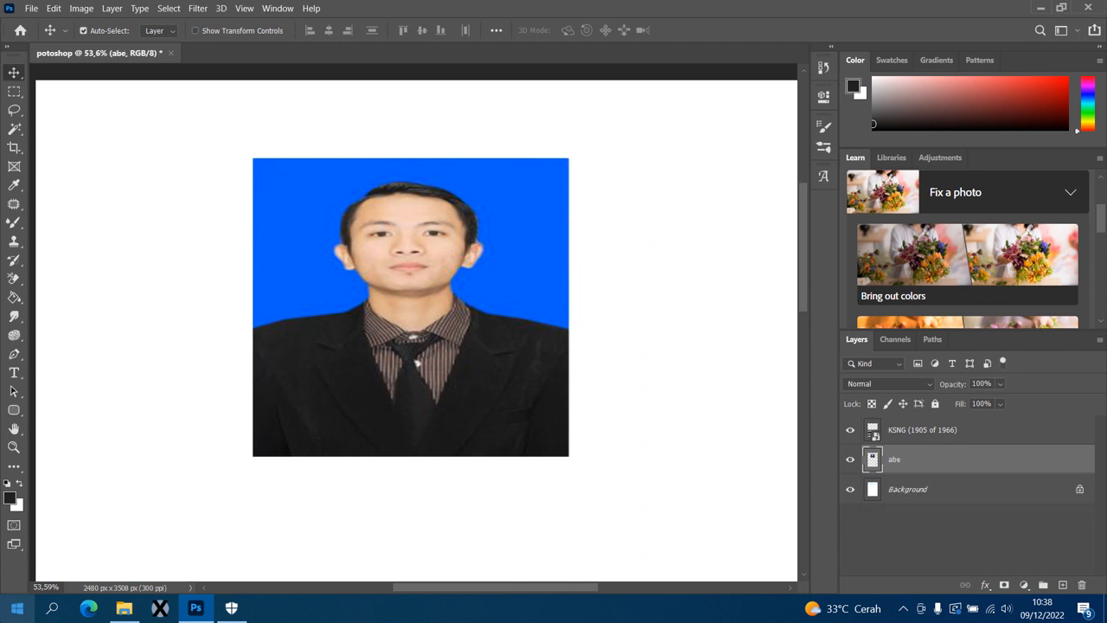
- Trace the football player's shorts, legs and shoes with the Magnetic Lasso tool and close the selection
click(23, 114)
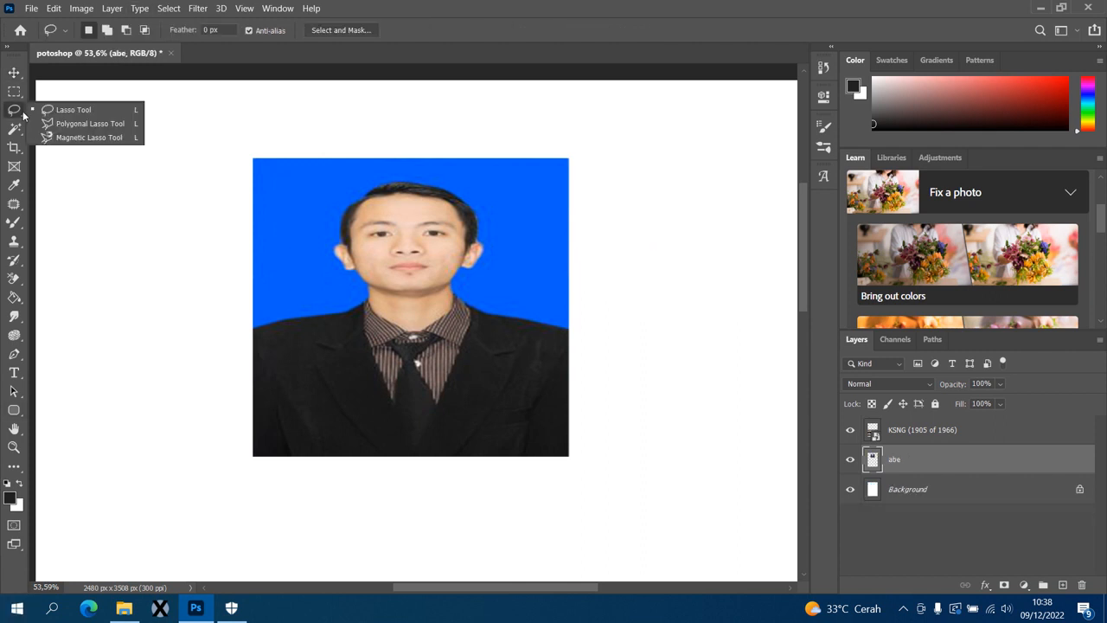
click(90, 137)
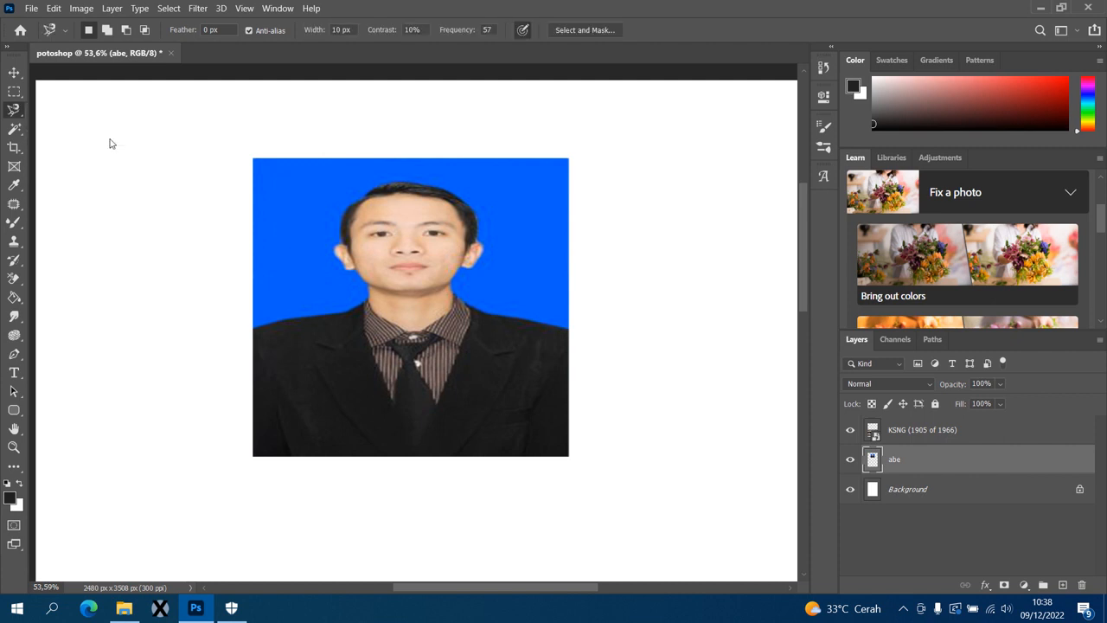
scroll(303, 332, down, 5)
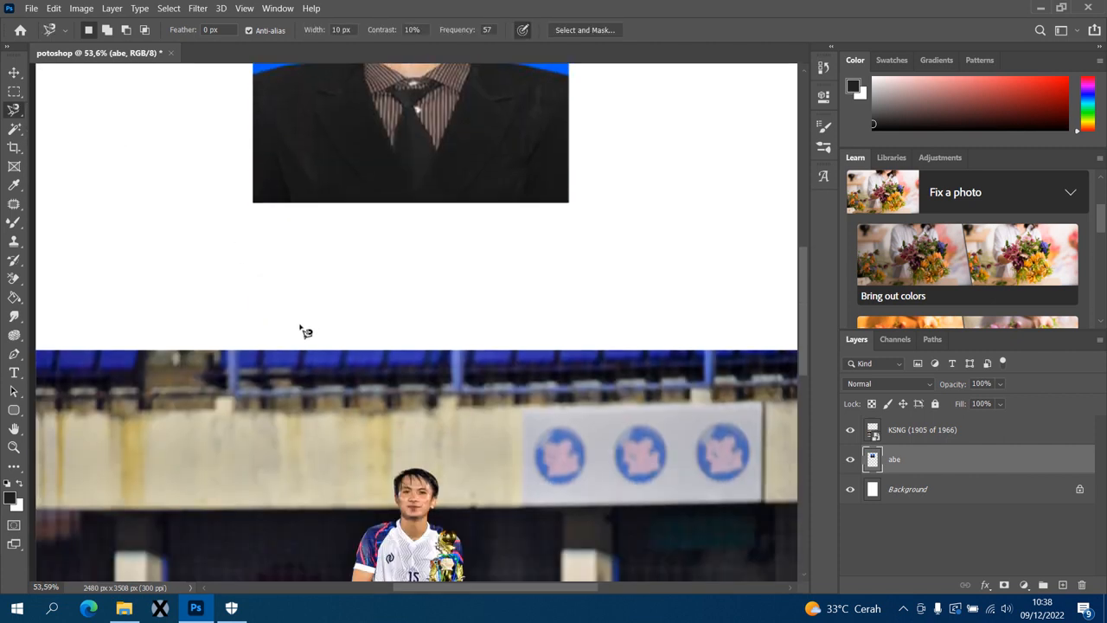
scroll(303, 331, down, 8)
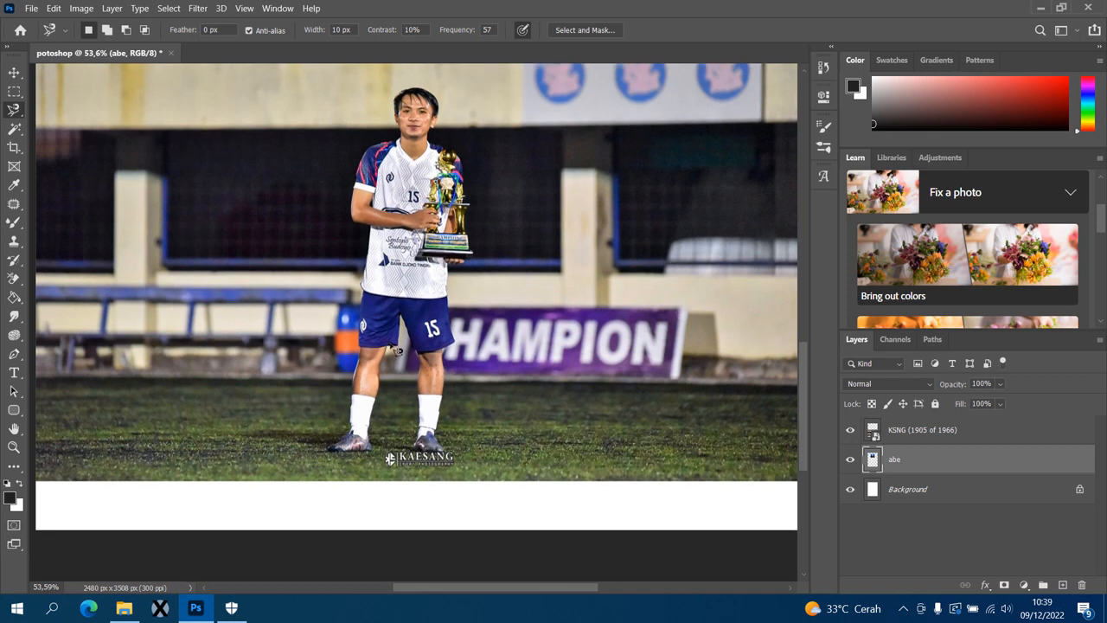
scroll(395, 349, up, 3)
scroll(396, 349, down, 2)
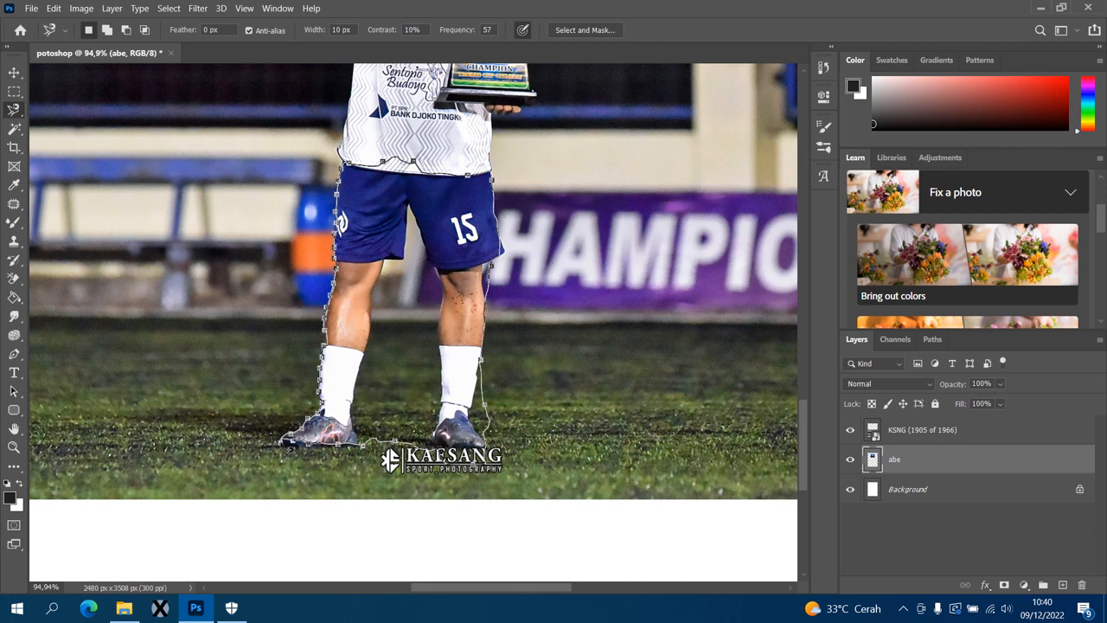
click(287, 446)
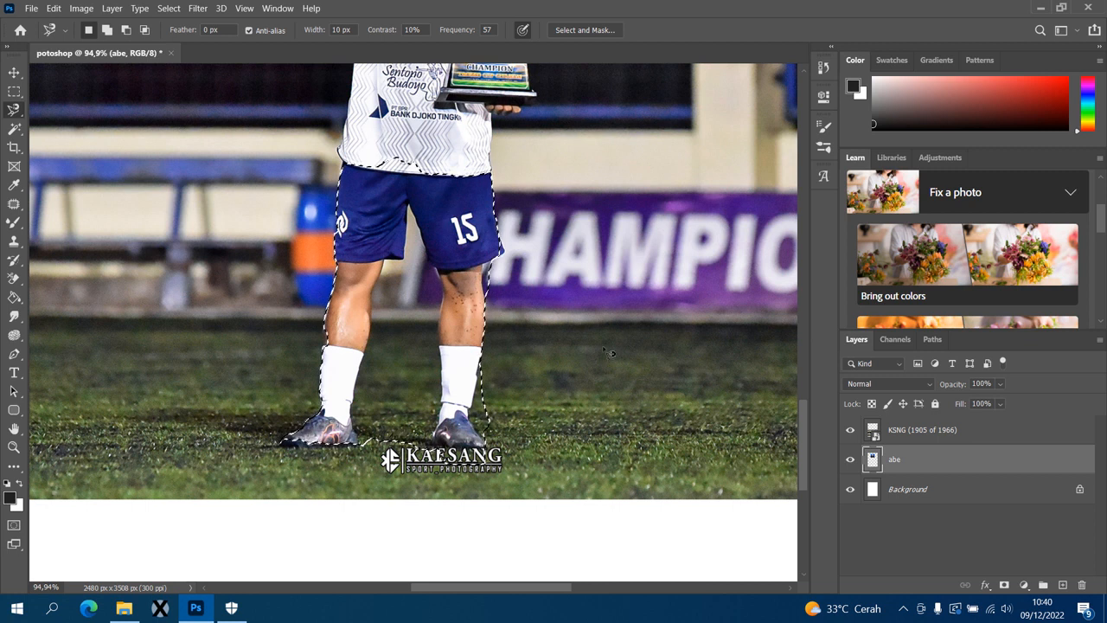
- Try to delete the selected area from the KSNG (1905 of 1966) layer, and rasterize that layer
click(912, 437)
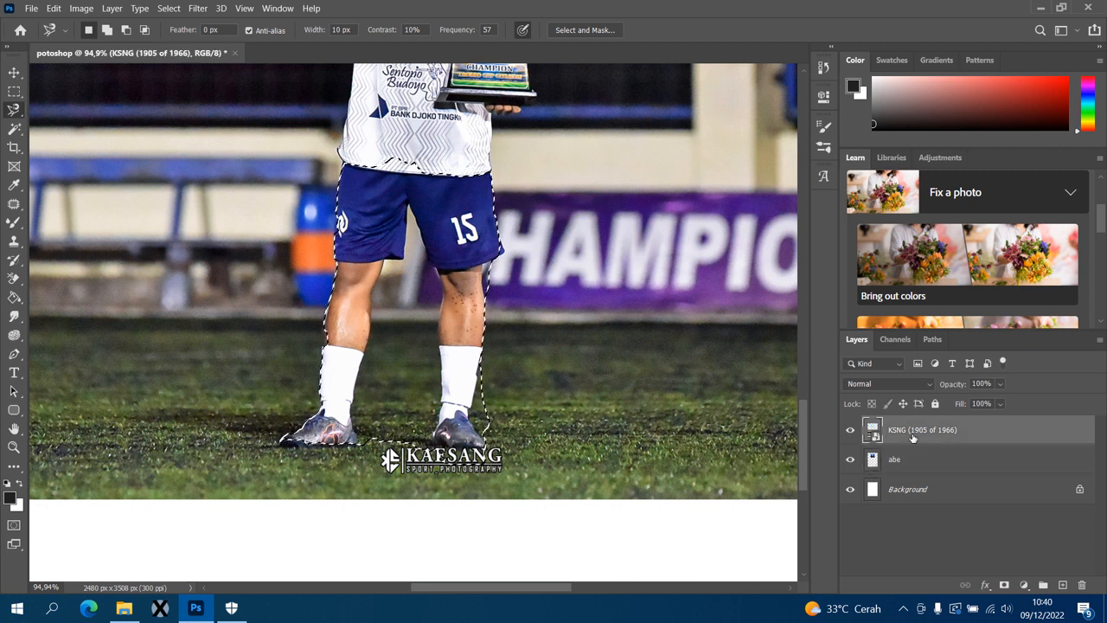
key(Delete)
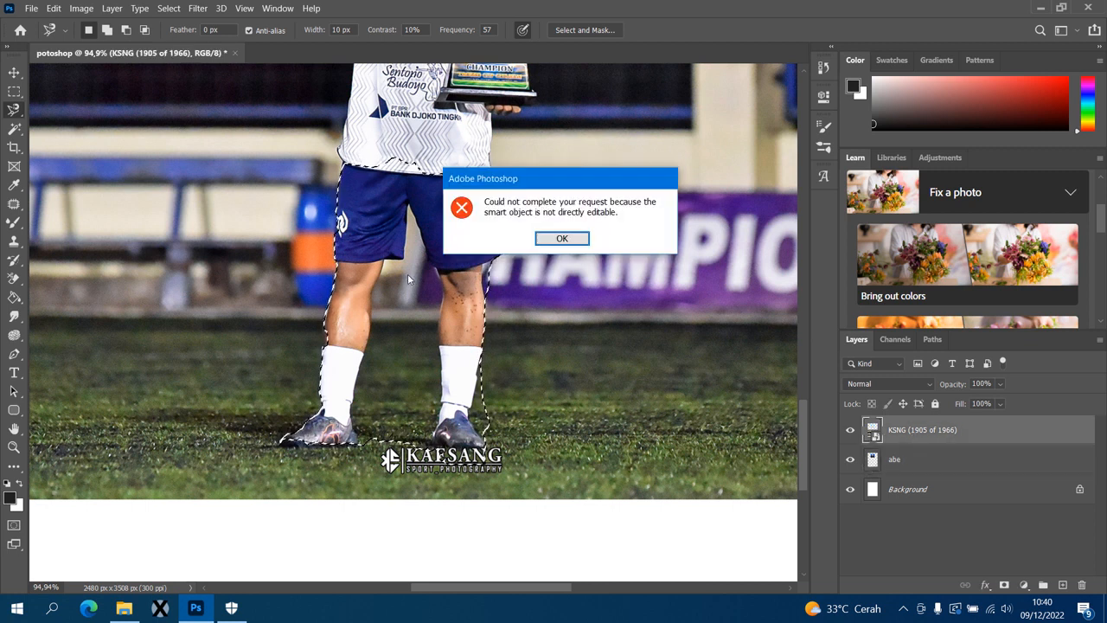
click(563, 238)
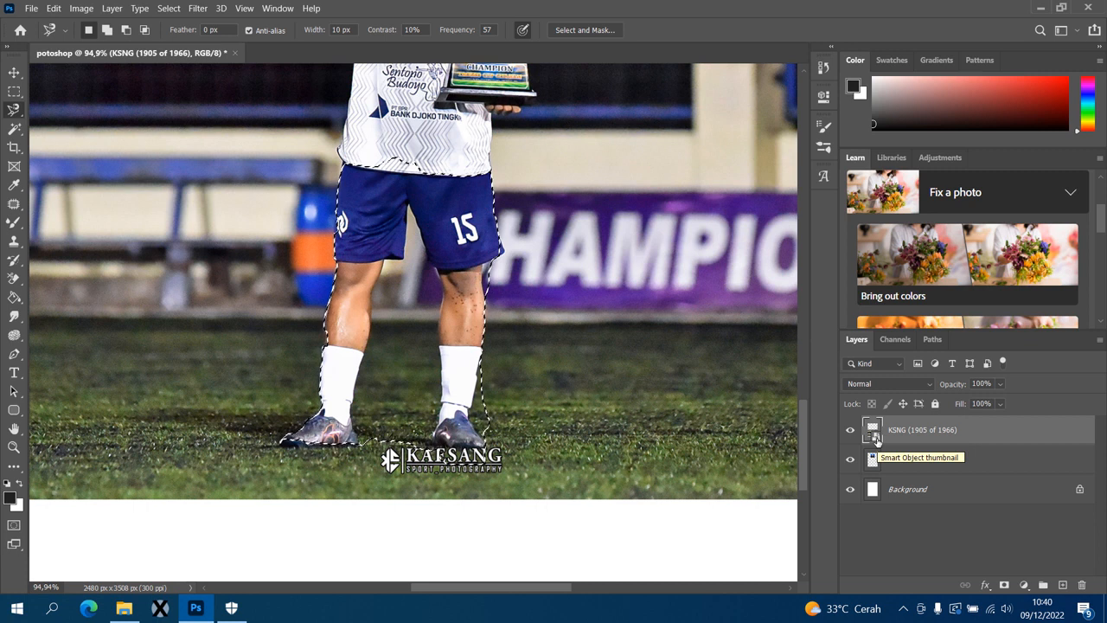
right_click(876, 440)
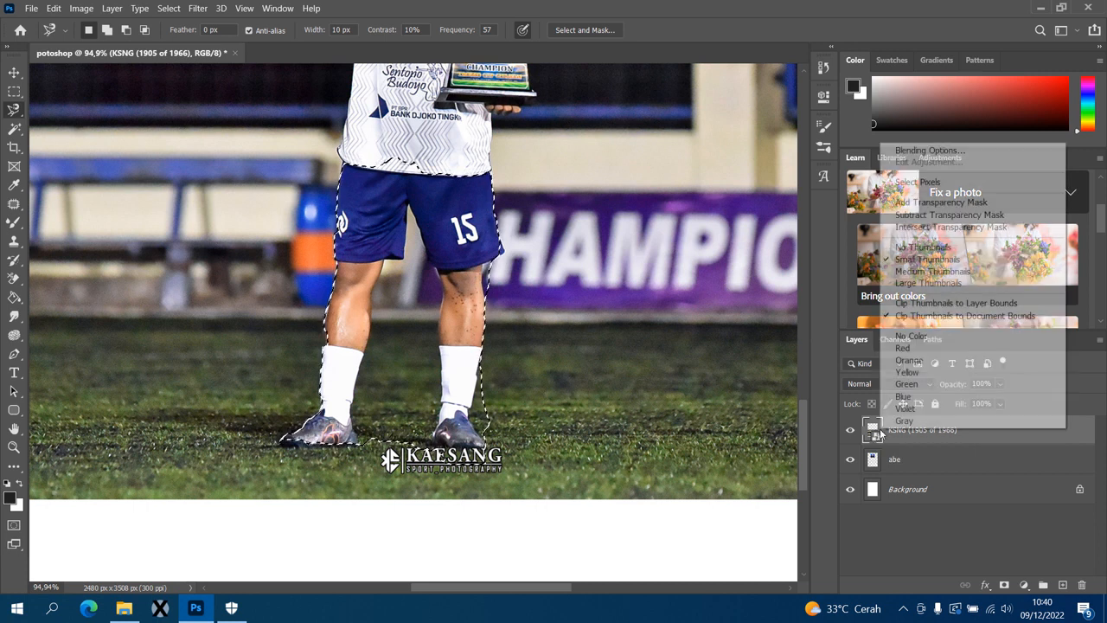
click(876, 459)
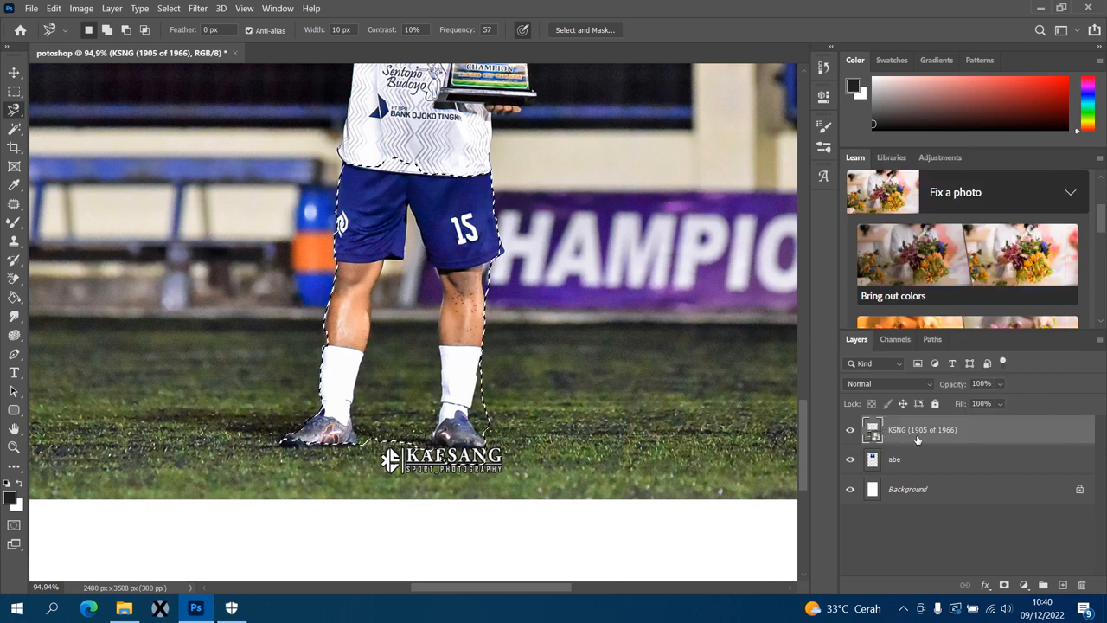
right_click(917, 432)
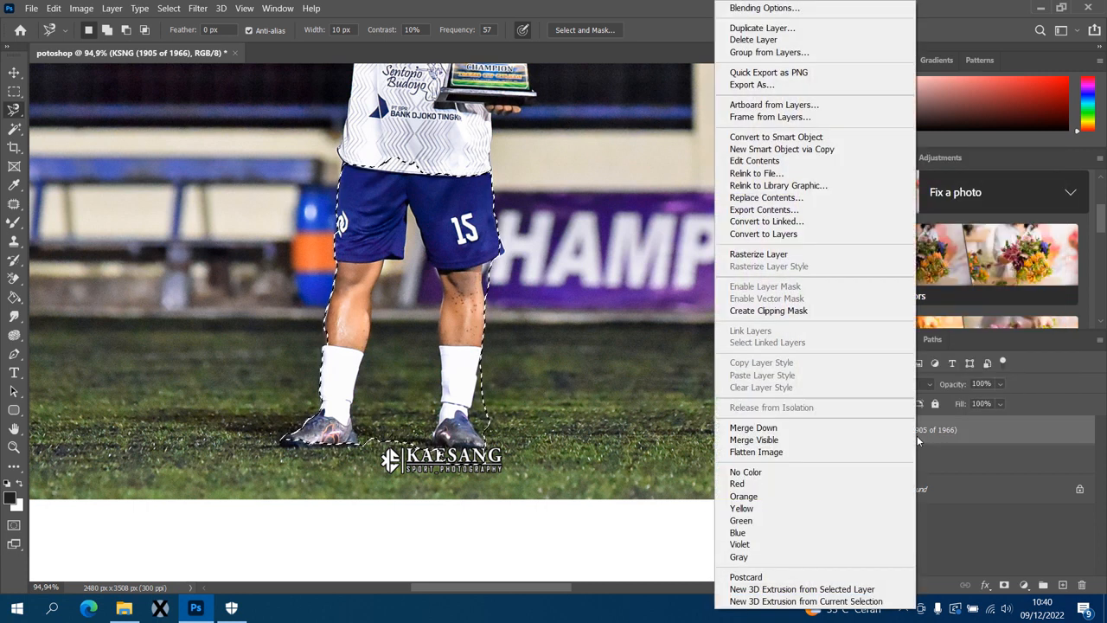
click(782, 254)
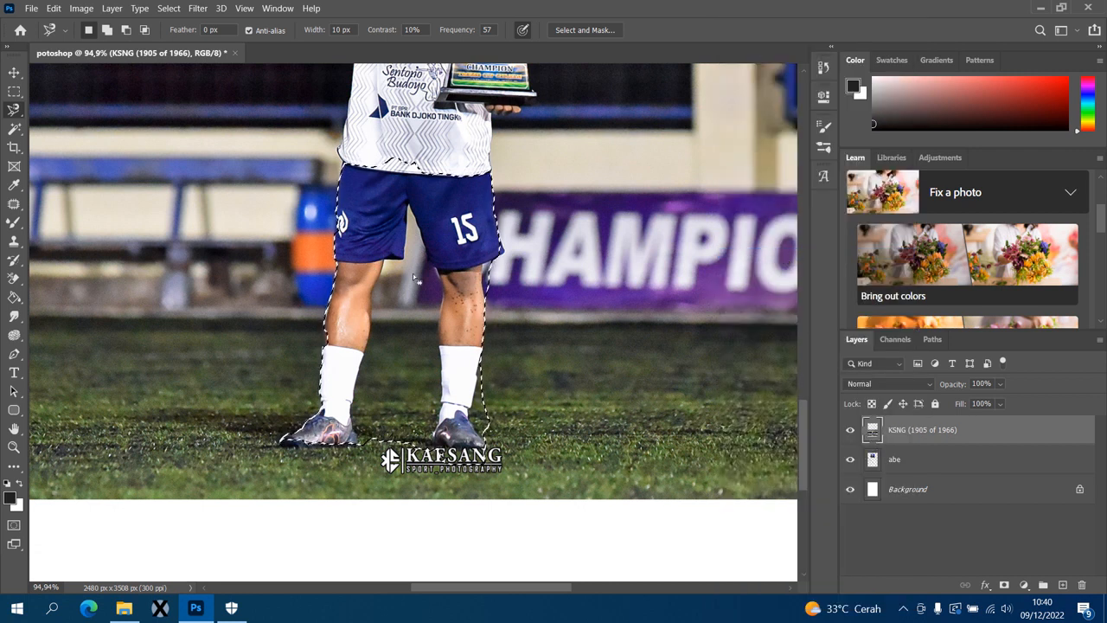
- Delete the selected shorts and legs from the rasterized photo and undo the deletion
key(Delete)
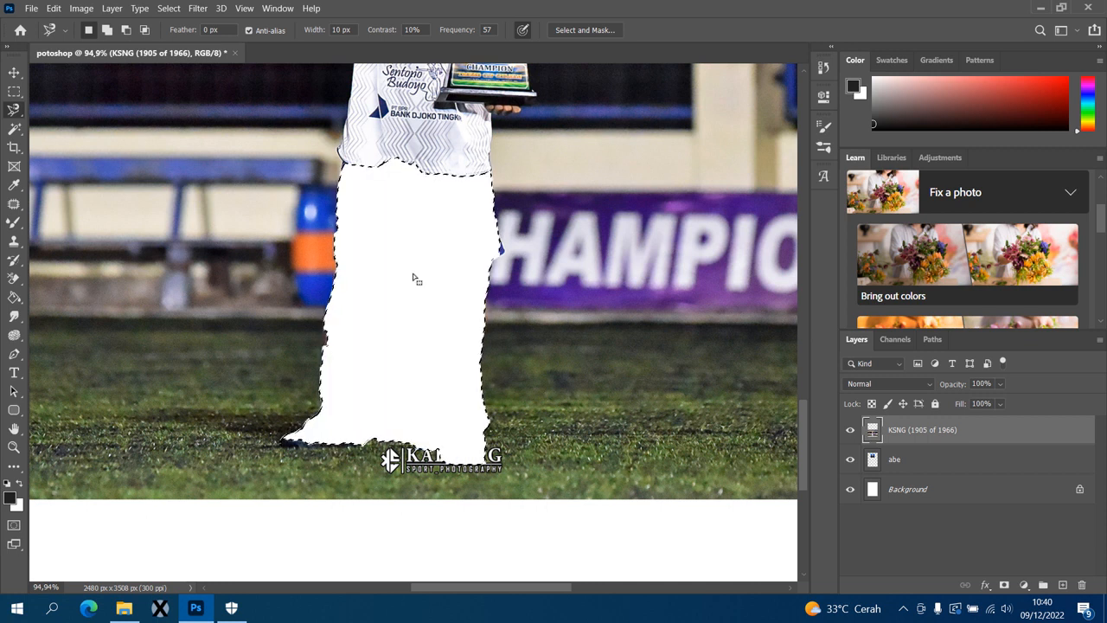
key(ctrl+z)
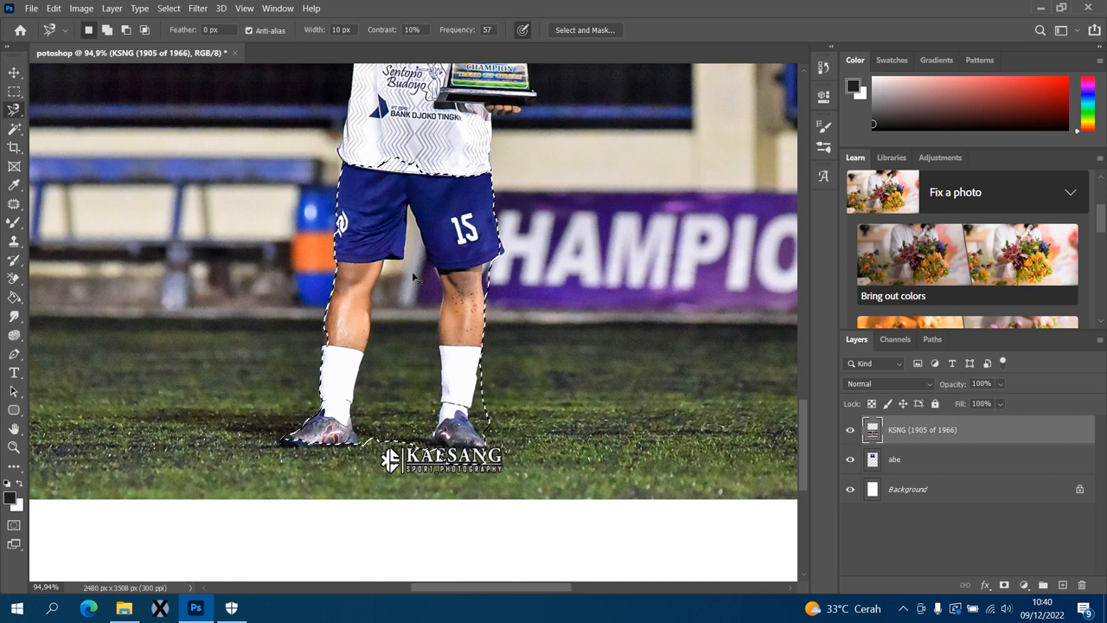
- Copy the selected shorts and legs to a new layer and move the copy to the right, beside the player
key(ctrl+j)
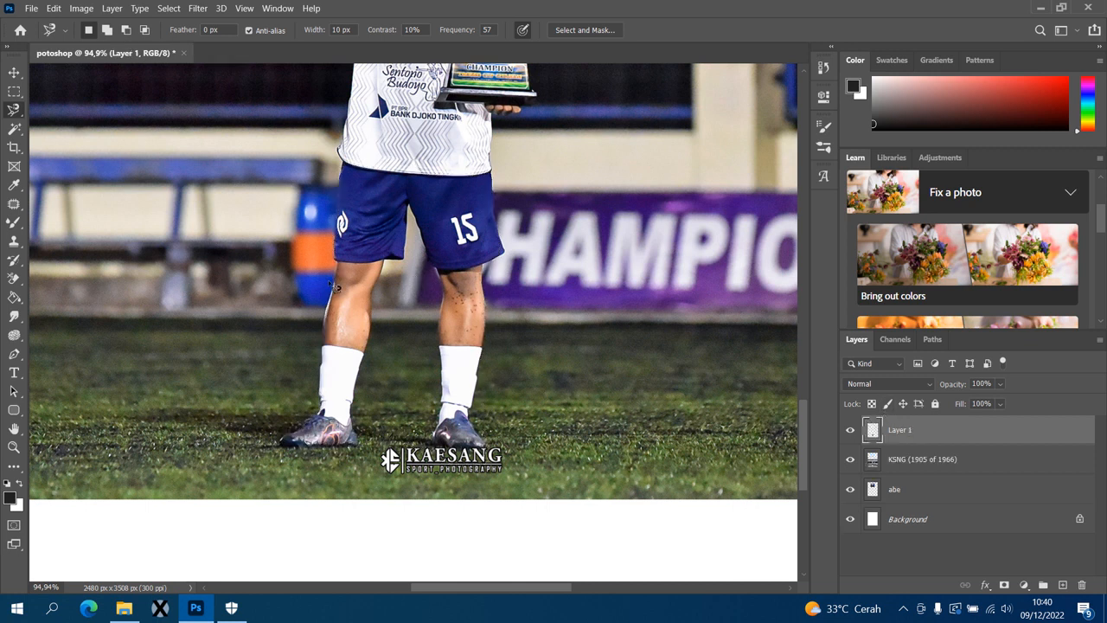
click(383, 272)
key(Escape)
click(7, 76)
drag(387, 271, 578, 275)
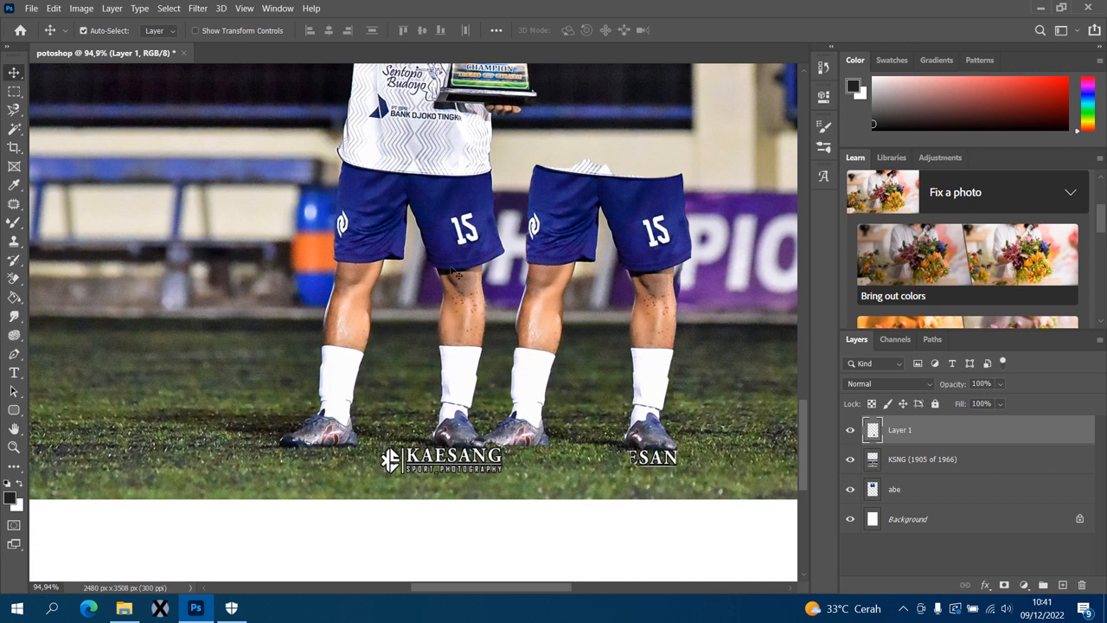
- Undo the move of the copied legs and delete their layer
key(ctrl)
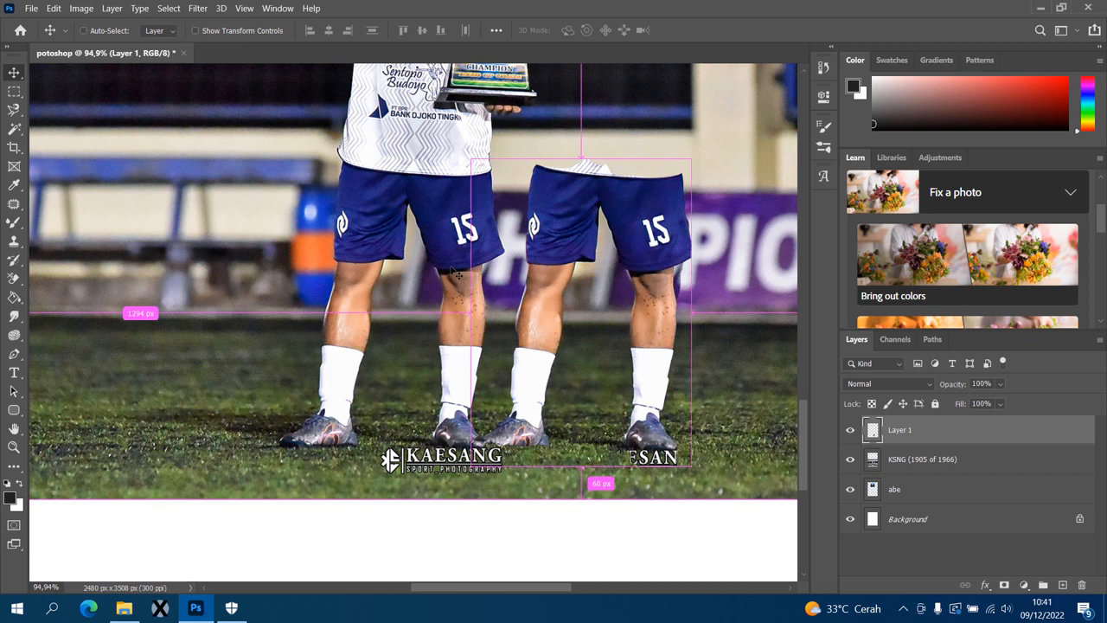
key(ctrl+z)
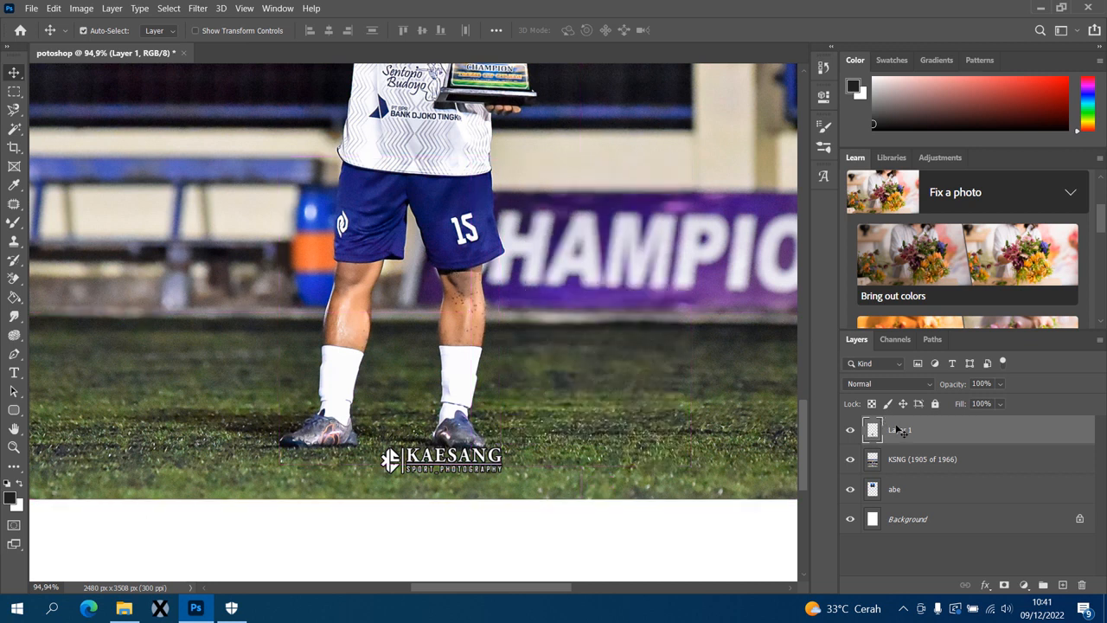
key(Delete)
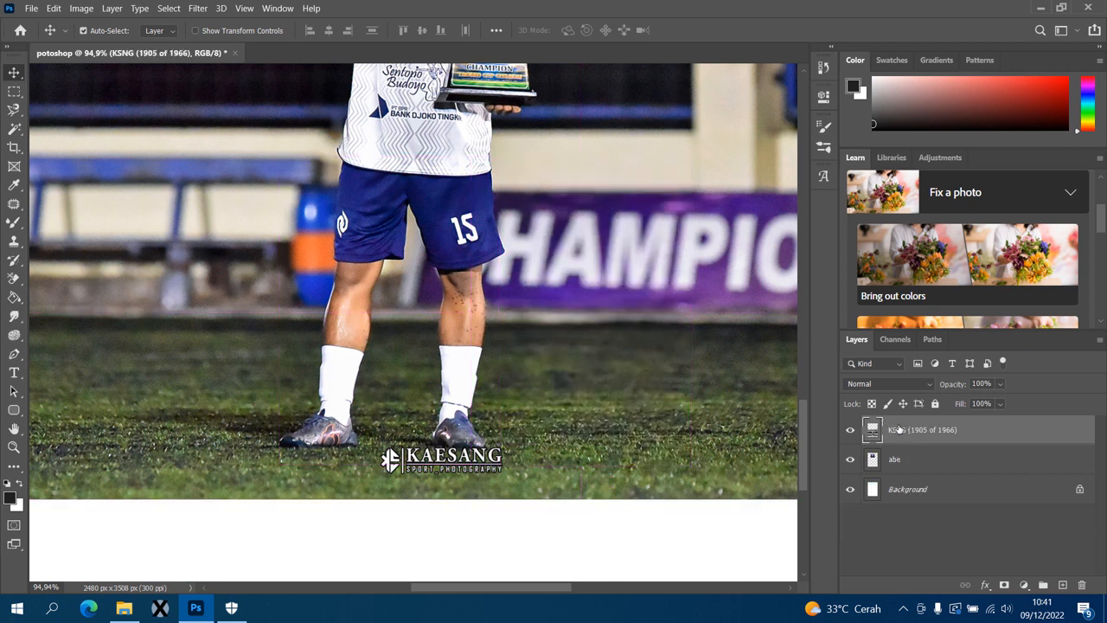
- Try to select part of the face in the blue-background portrait with the Object Selection tool in Rectangle mode
click(17, 112)
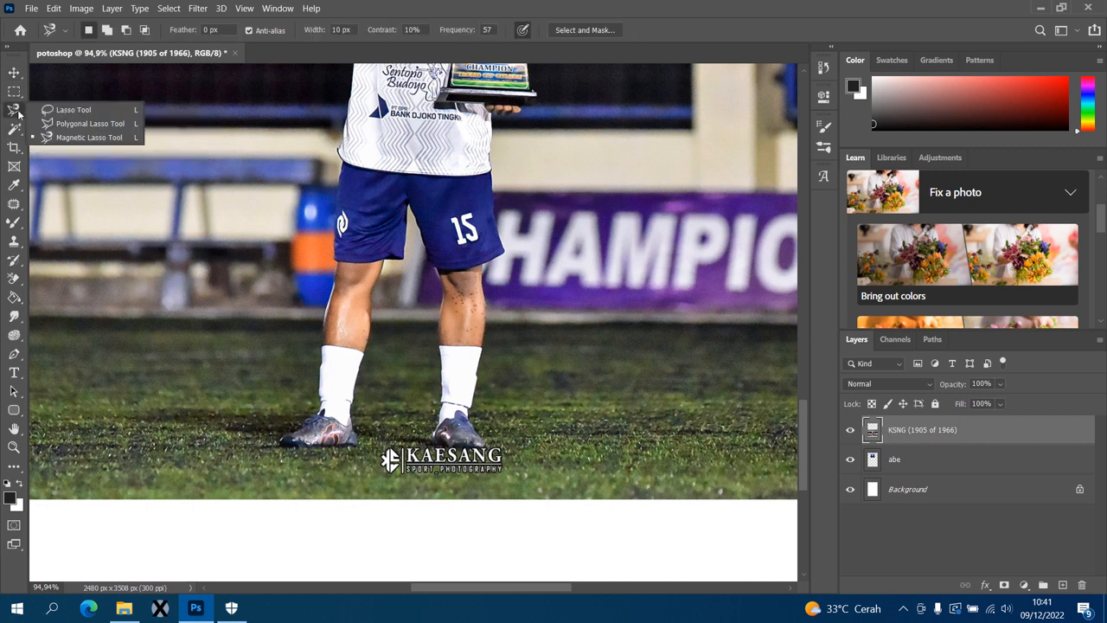
click(13, 130)
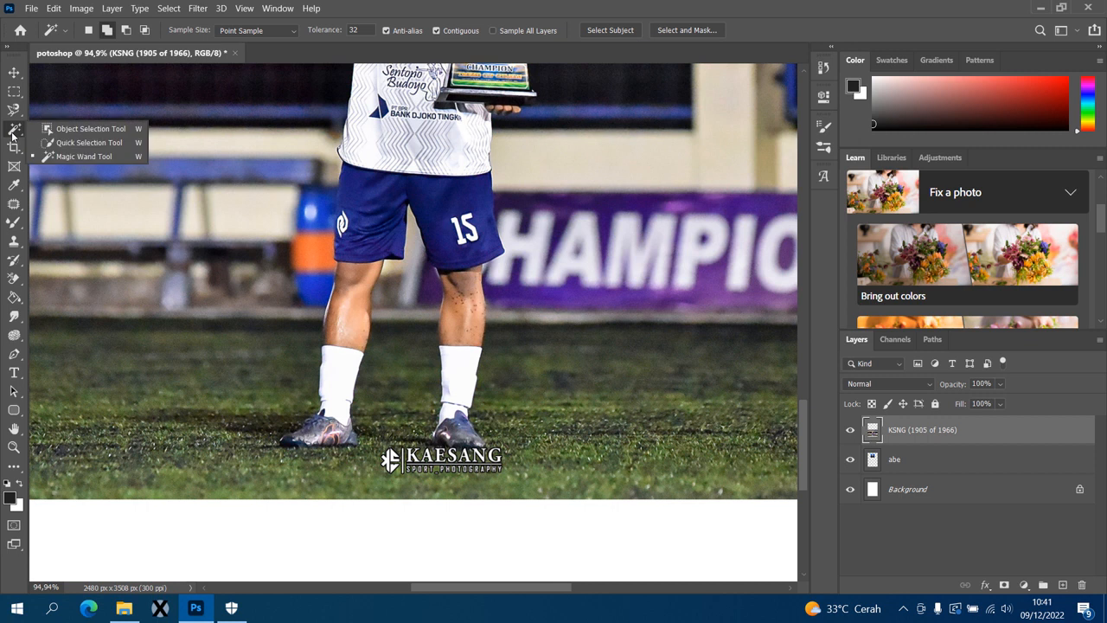
scroll(601, 188, up, 8)
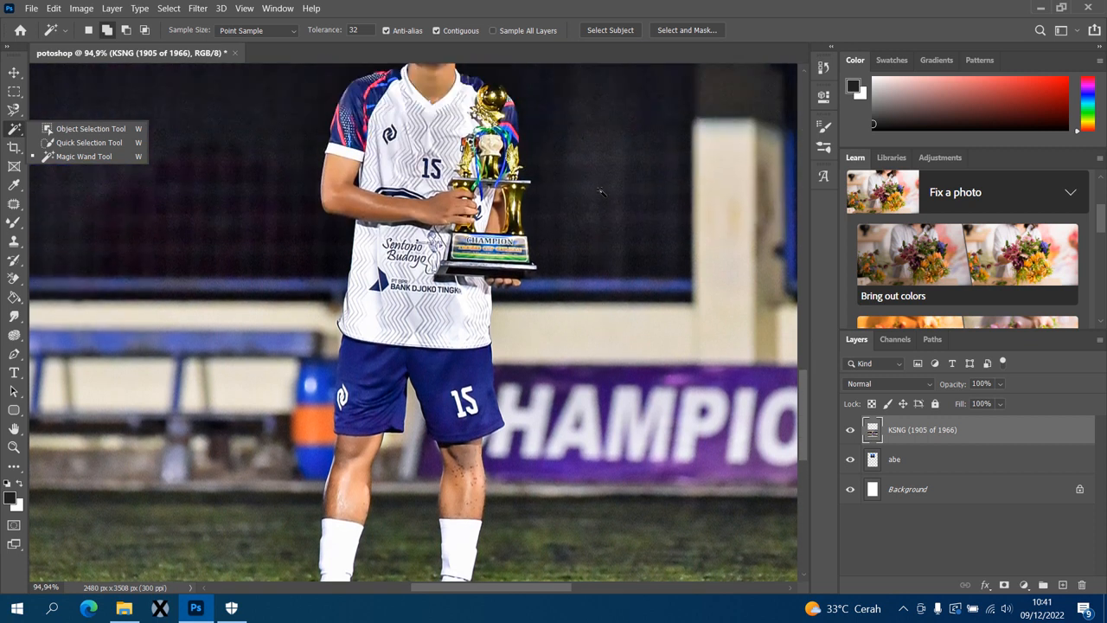
scroll(600, 192, up, 14)
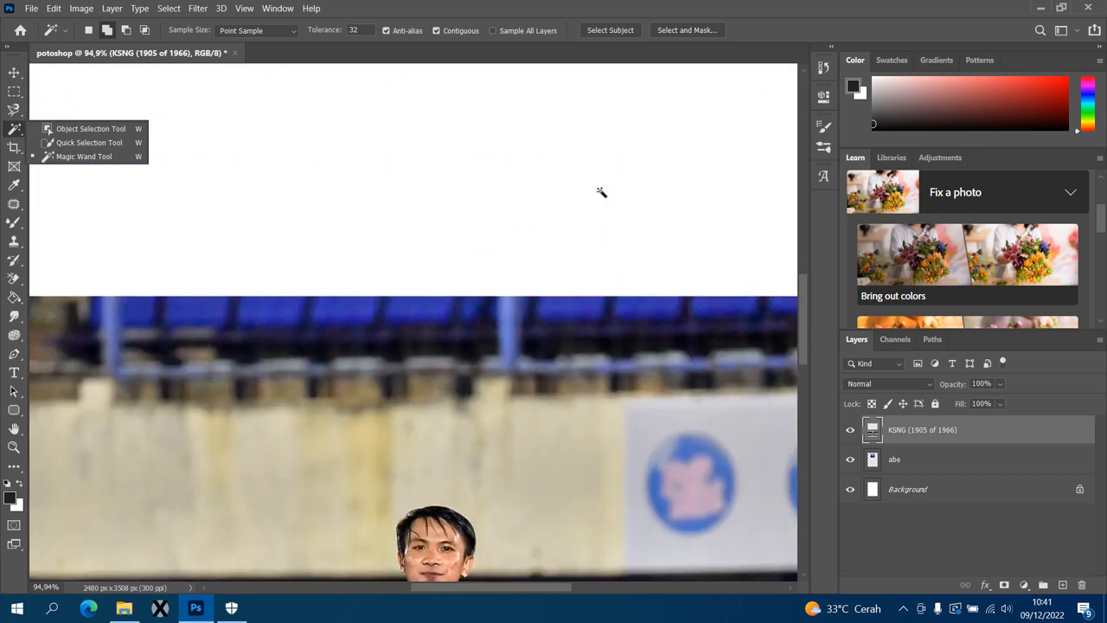
scroll(601, 191, up, 6)
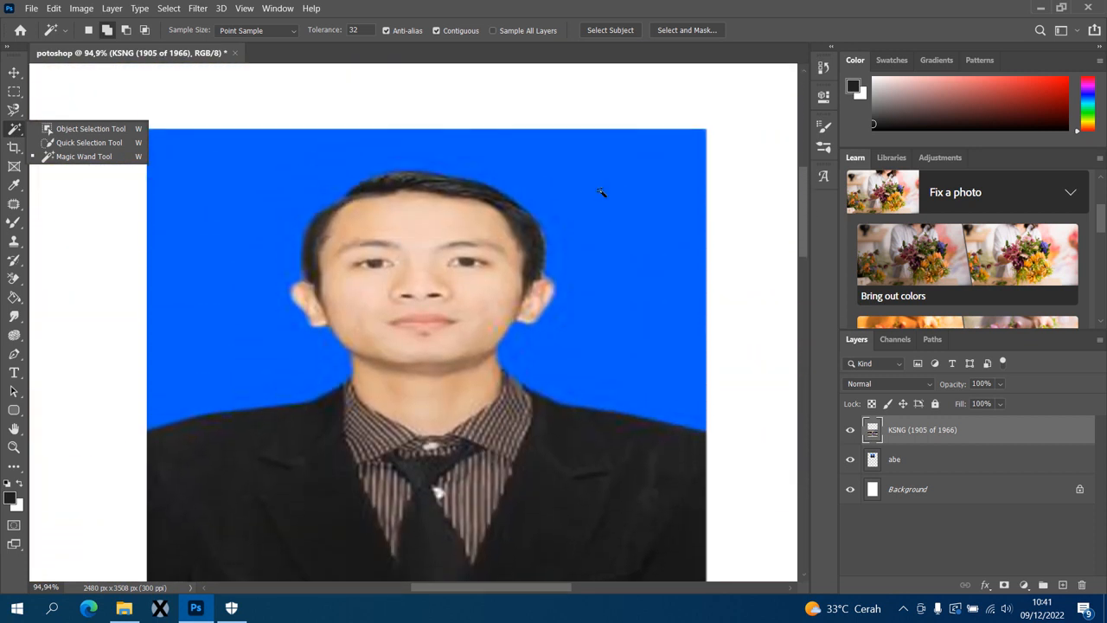
click(93, 129)
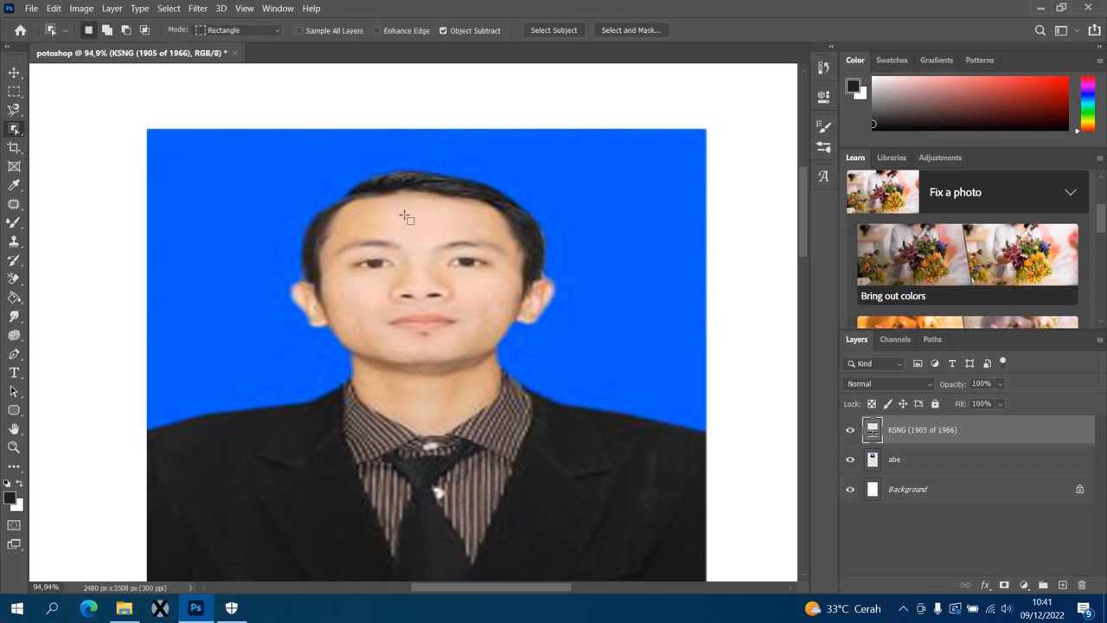
drag(385, 212, 490, 288)
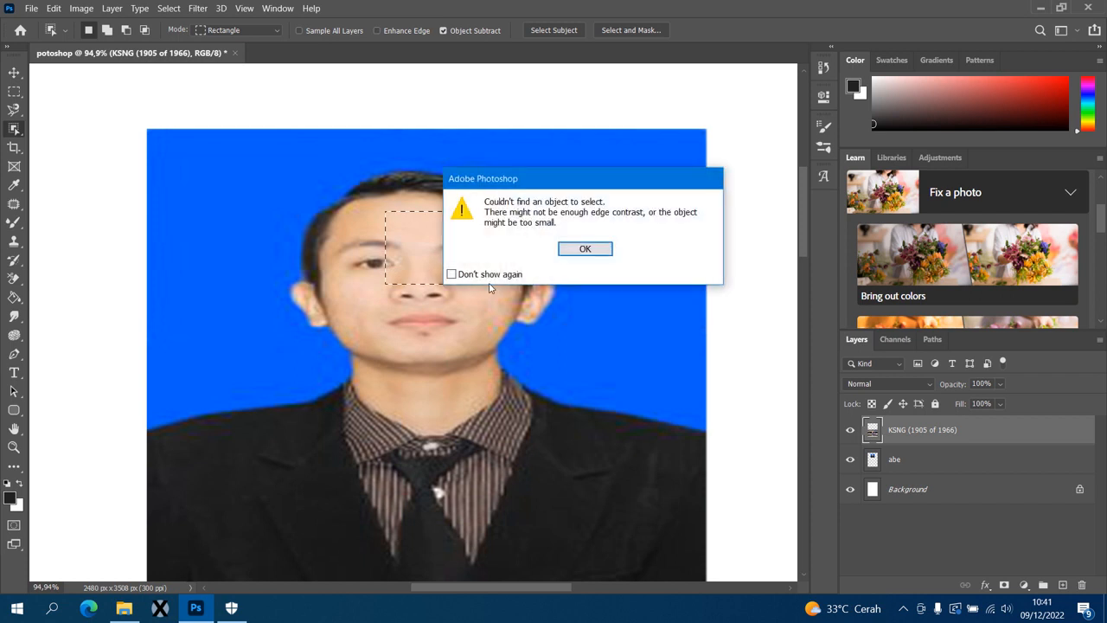
click(585, 249)
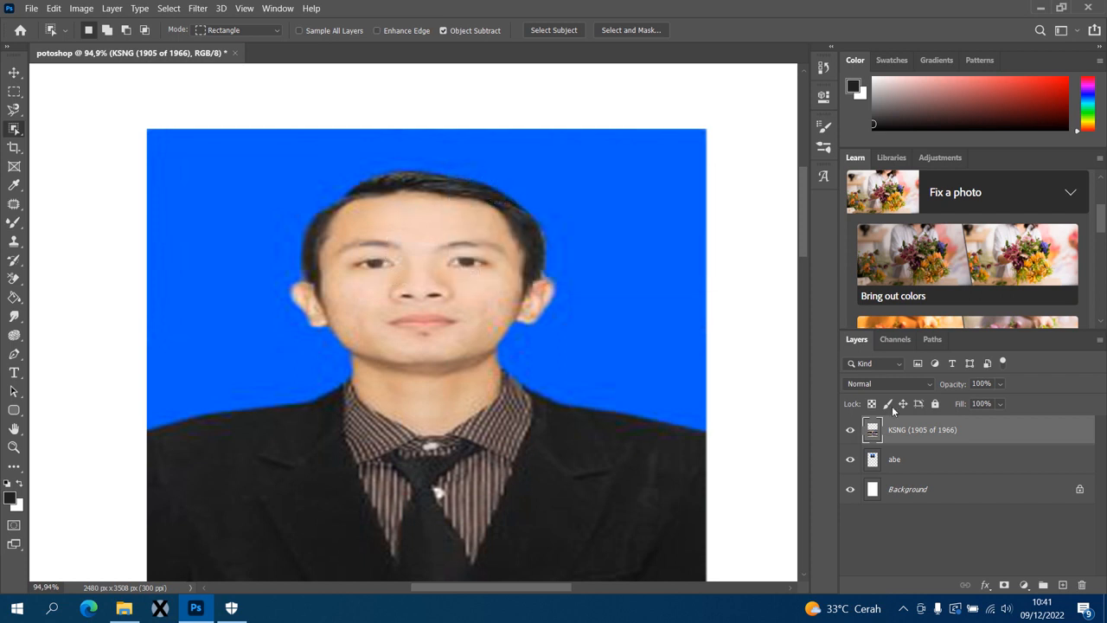
- On the abe layer, make a trial Quick Selection at the shoulder, clear it, and quick-select the black suit and striped shirt
click(902, 456)
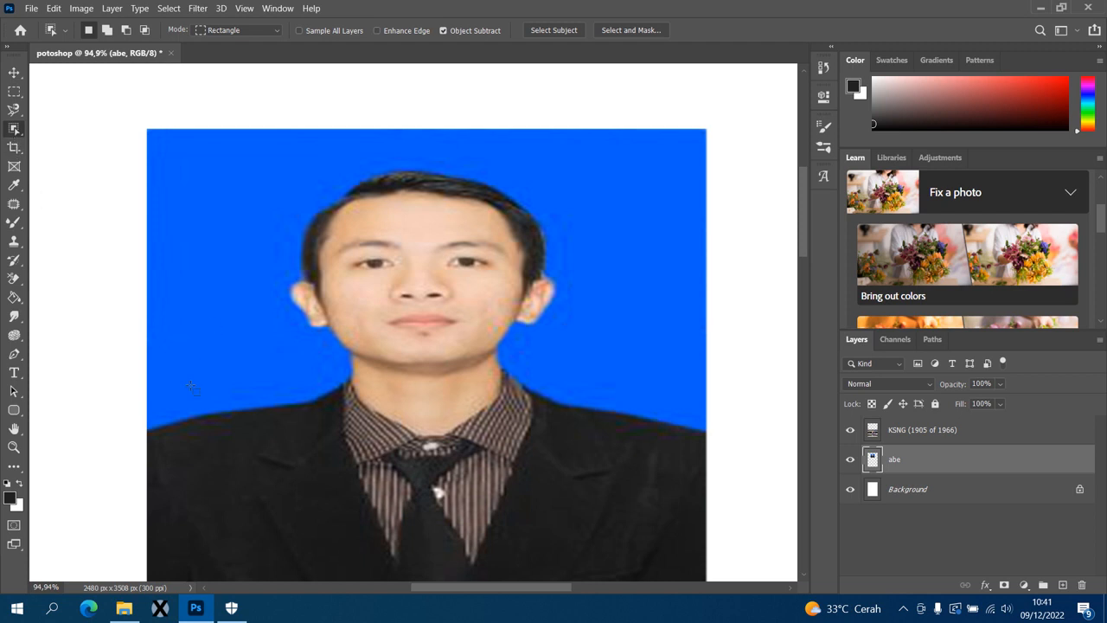
right_click(15, 129)
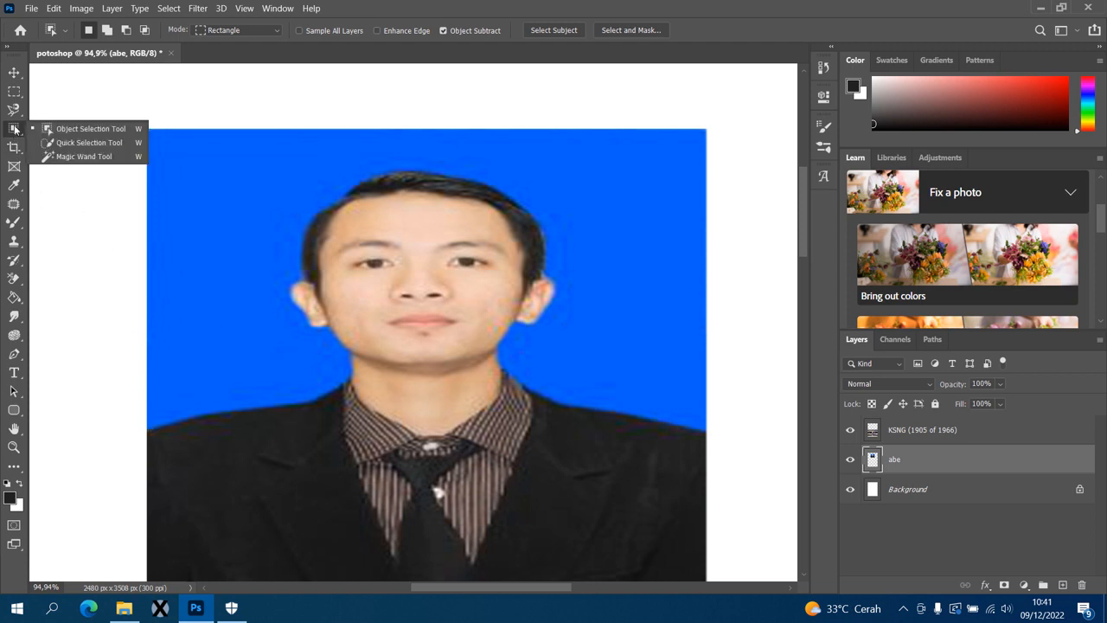
click(98, 143)
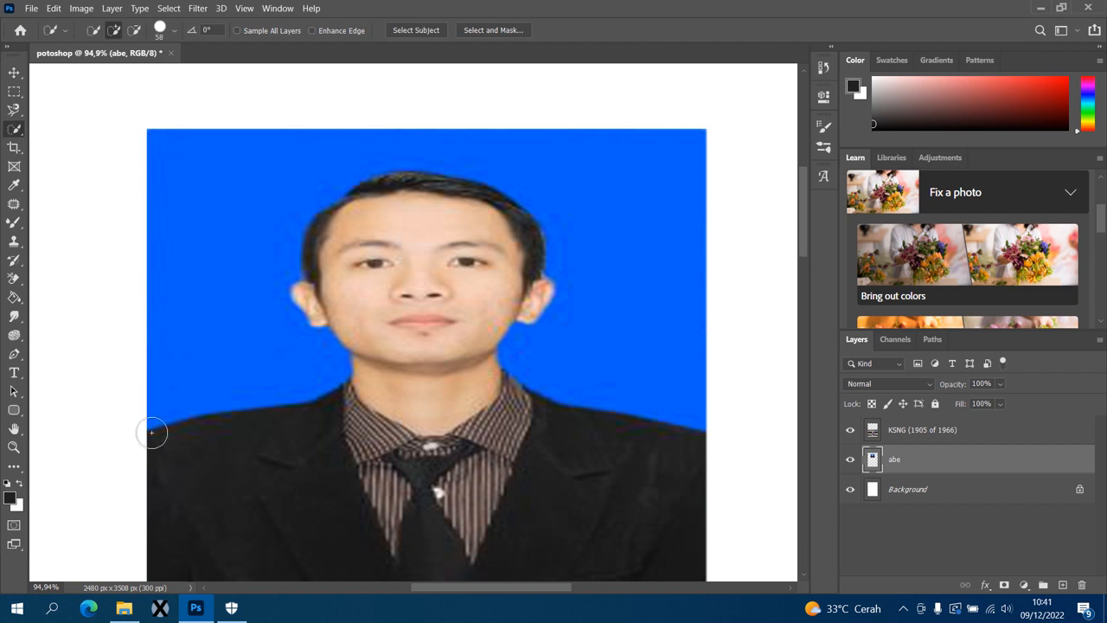
drag(152, 433, 222, 393)
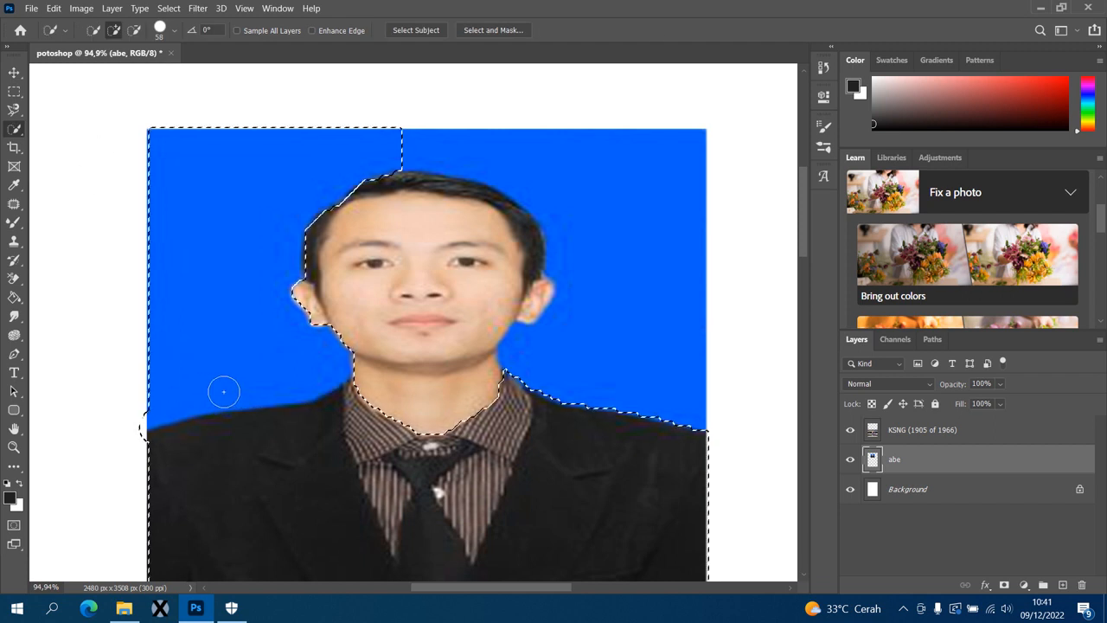
key(ctrl+d)
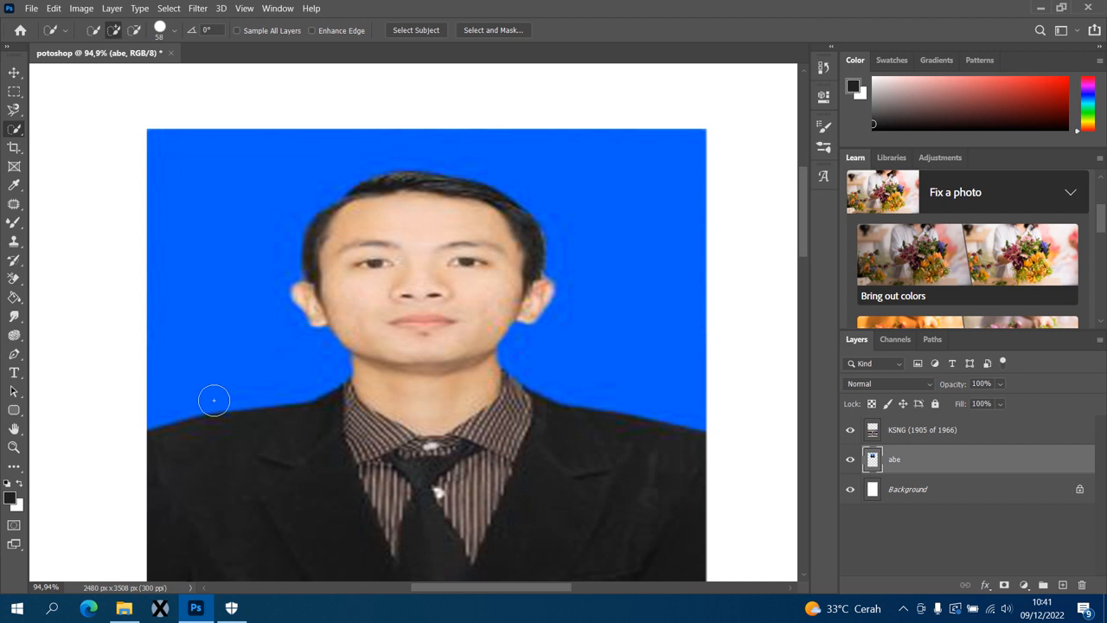
scroll(362, 394, down, 2)
scroll(361, 394, down, 6)
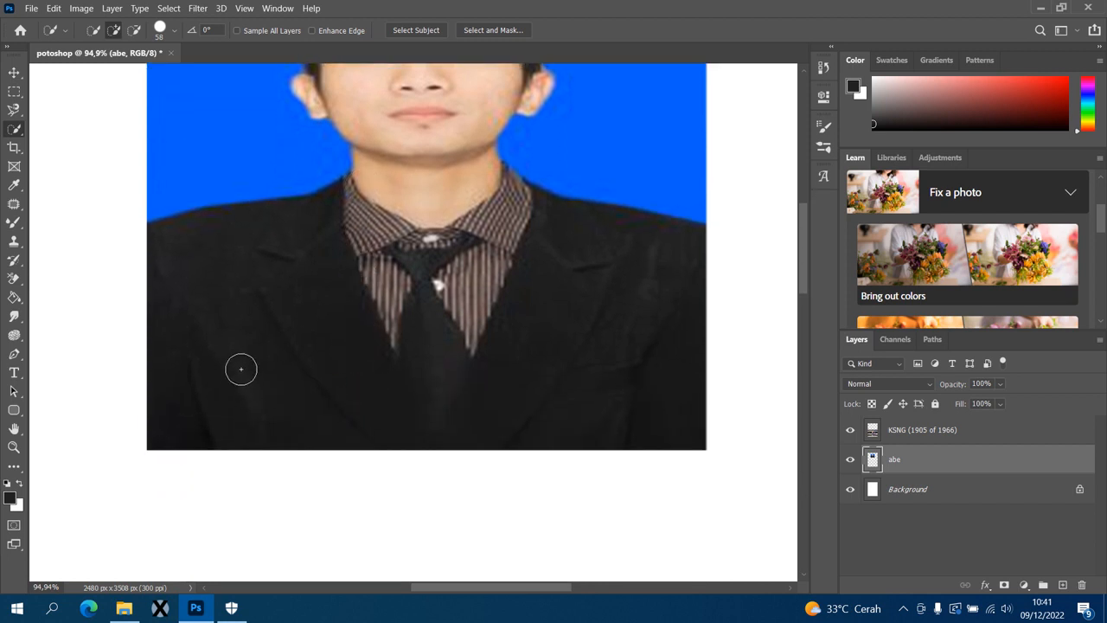
click(256, 338)
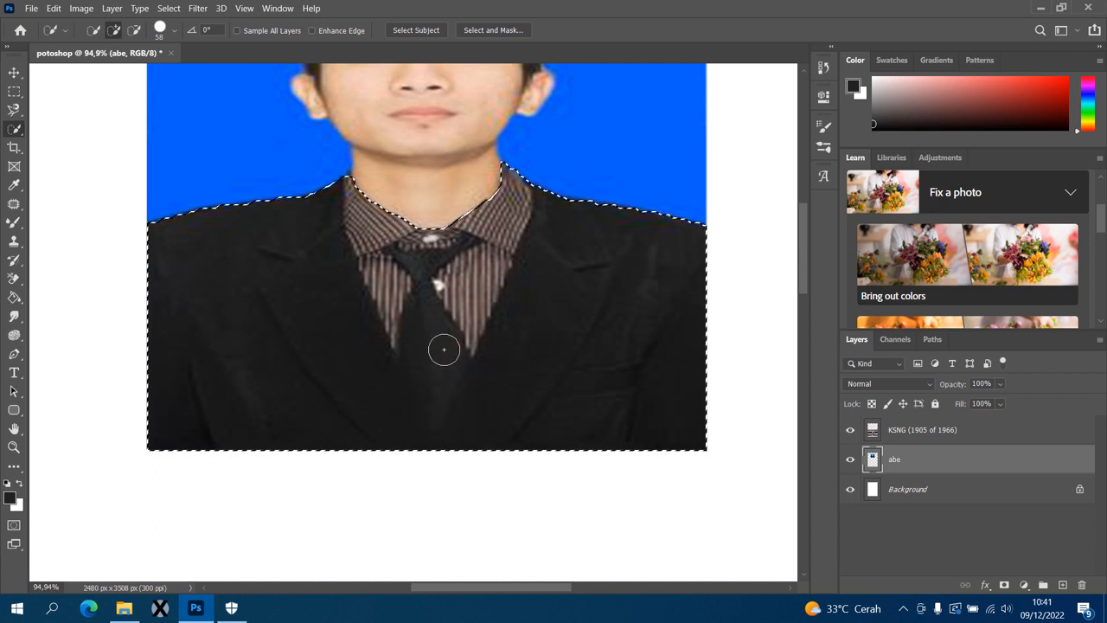
- Clear the suit selection, quick-select the black suit again, extend the selection over the whole portrait, and deselect everything
scroll(493, 288, up, 1)
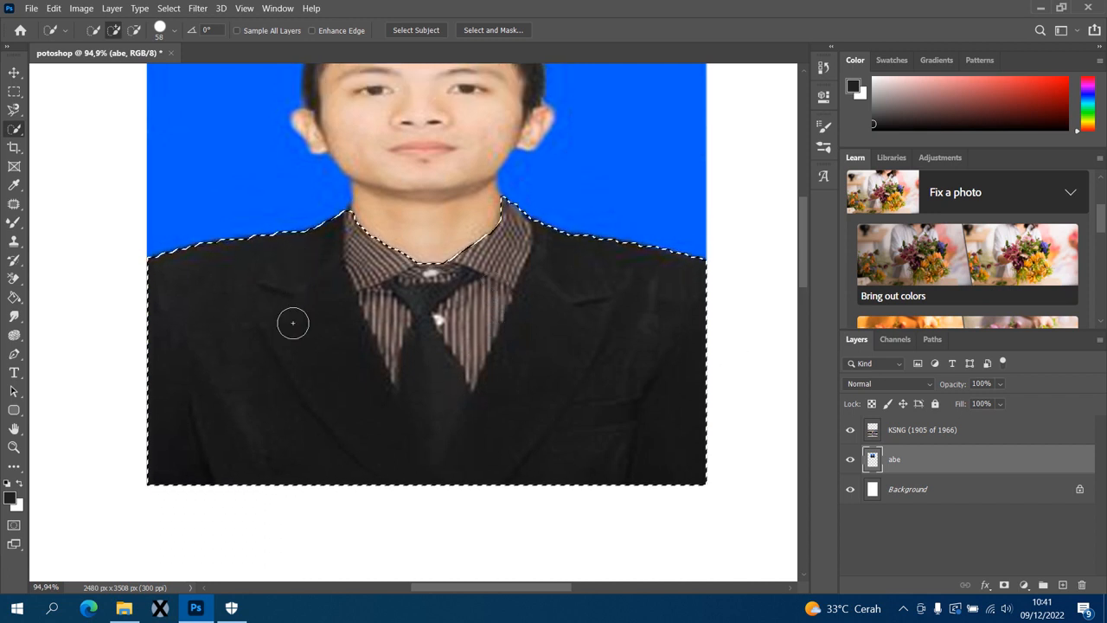
key(ctrl+d)
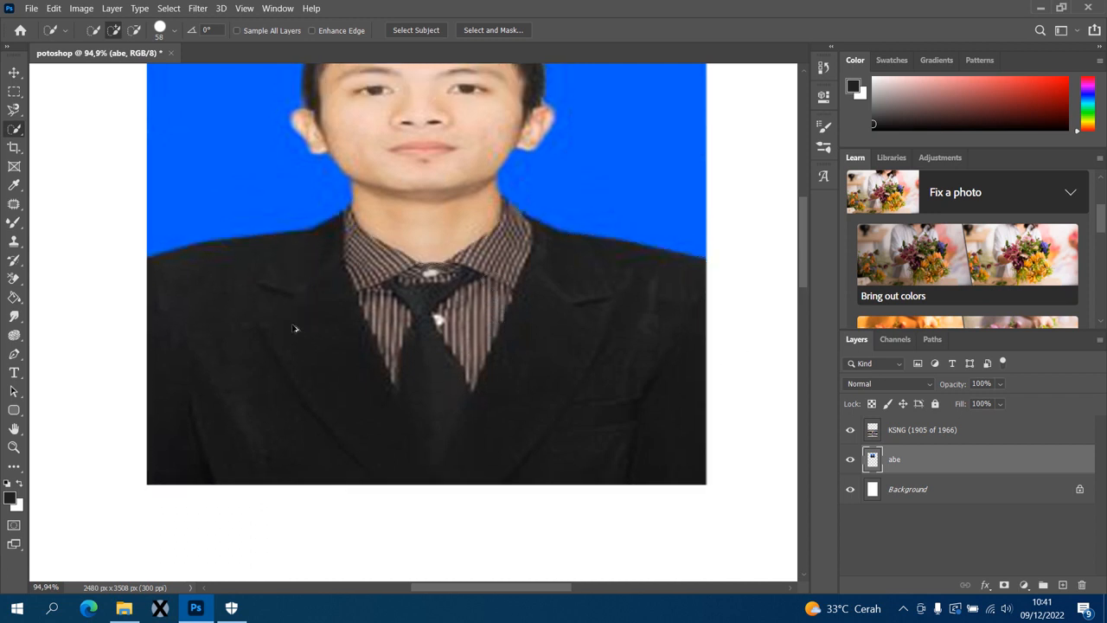
click(206, 411)
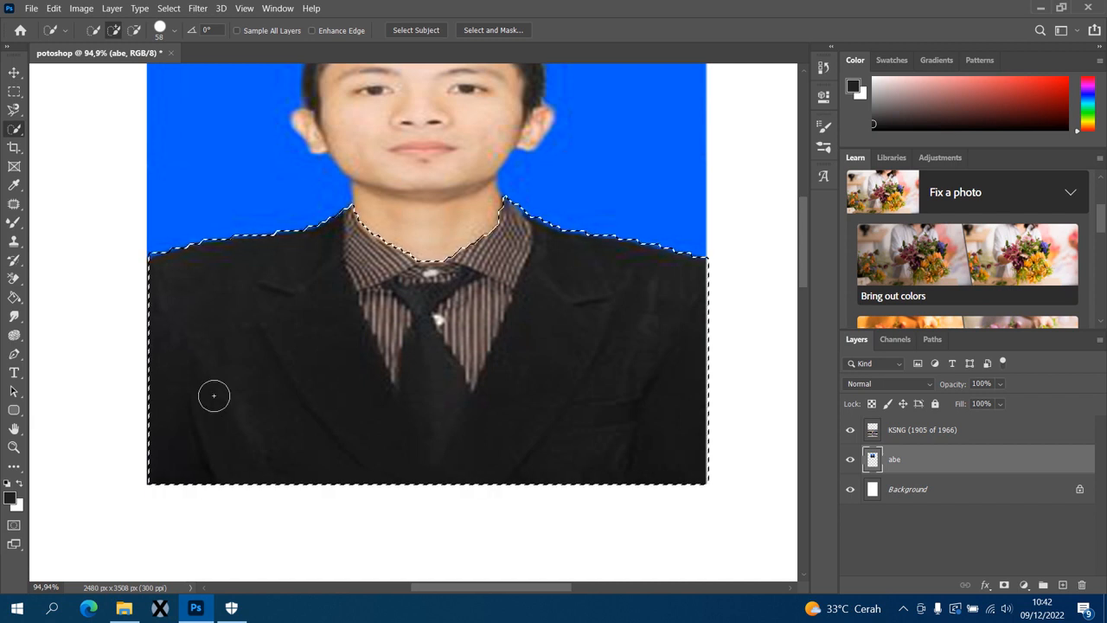
mouse_move(338, 234)
mouse_down()
mouse_move(388, 211)
mouse_move(400, 192)
mouse_move(435, 30)
mouse_move(476, 34)
mouse_up()
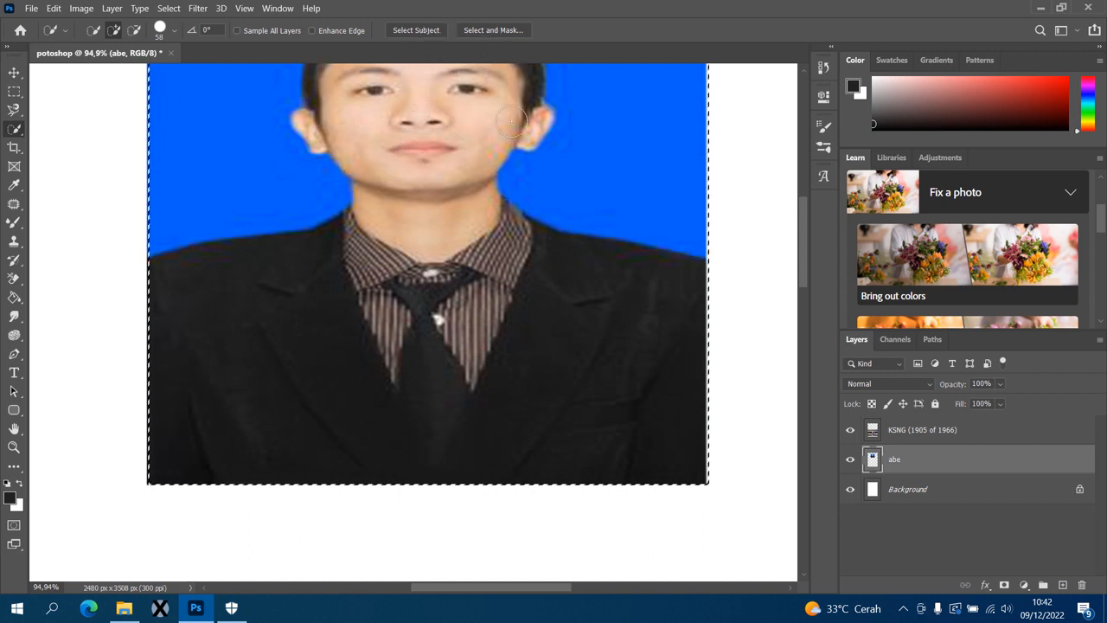
key(ctrl+d)
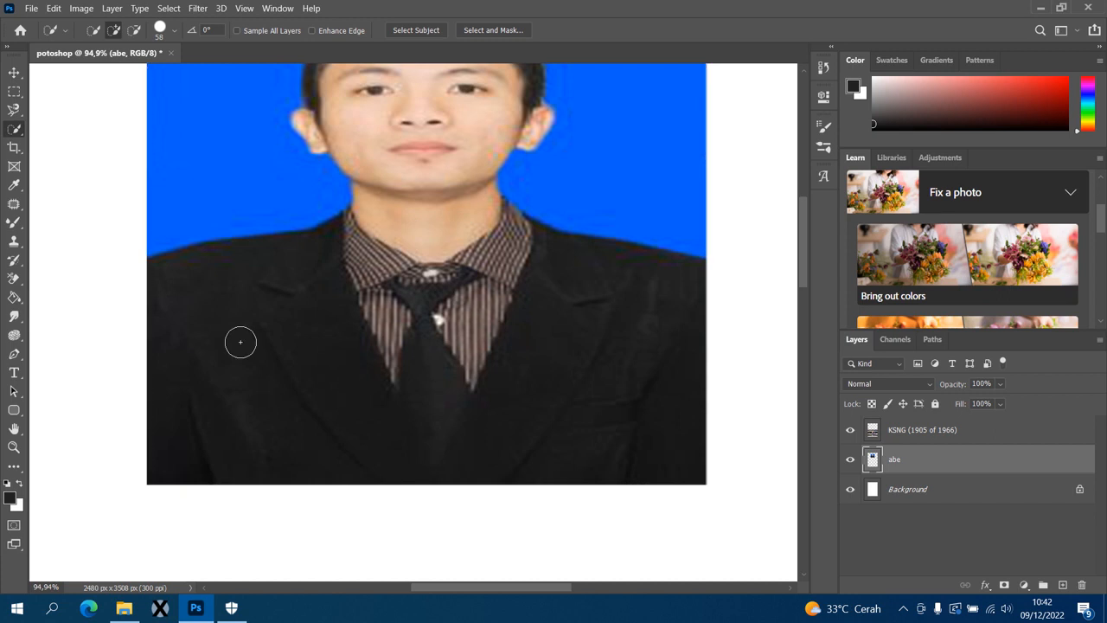
- Select the blue background on the abe layer with the Magic Wand, delete it as a trial, undo the deletion and deselect
right_click(14, 129)
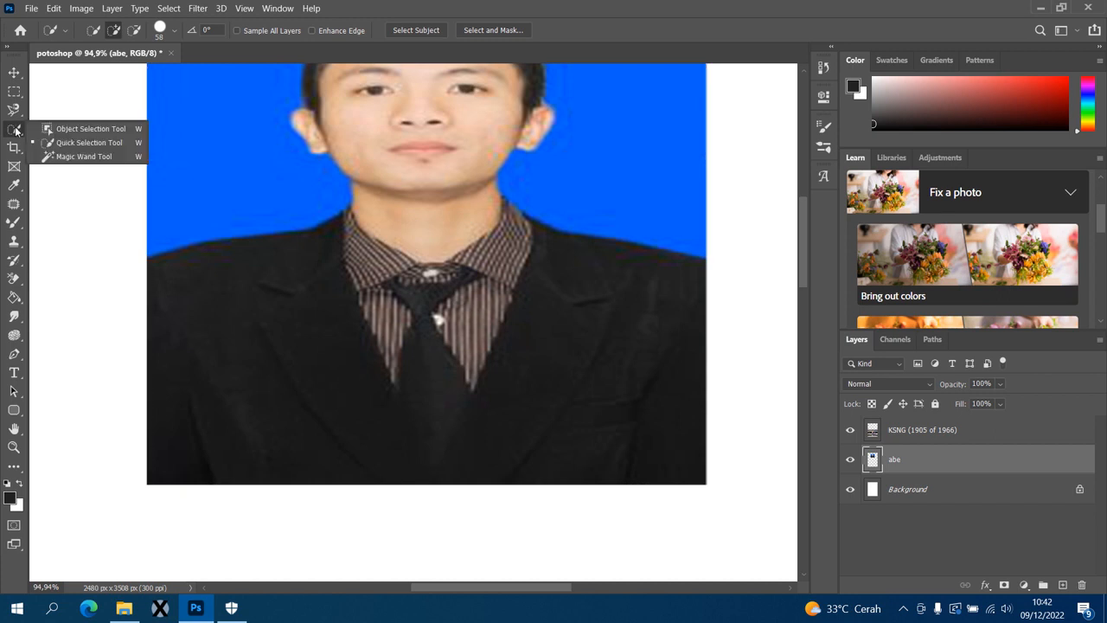
click(72, 157)
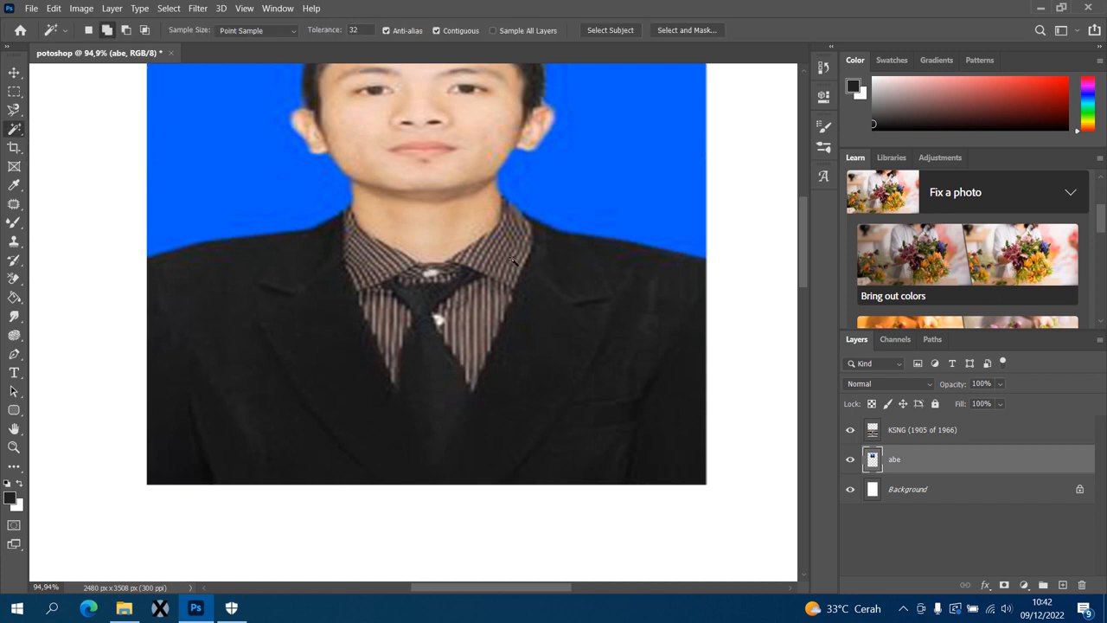
scroll(513, 258, up, 5)
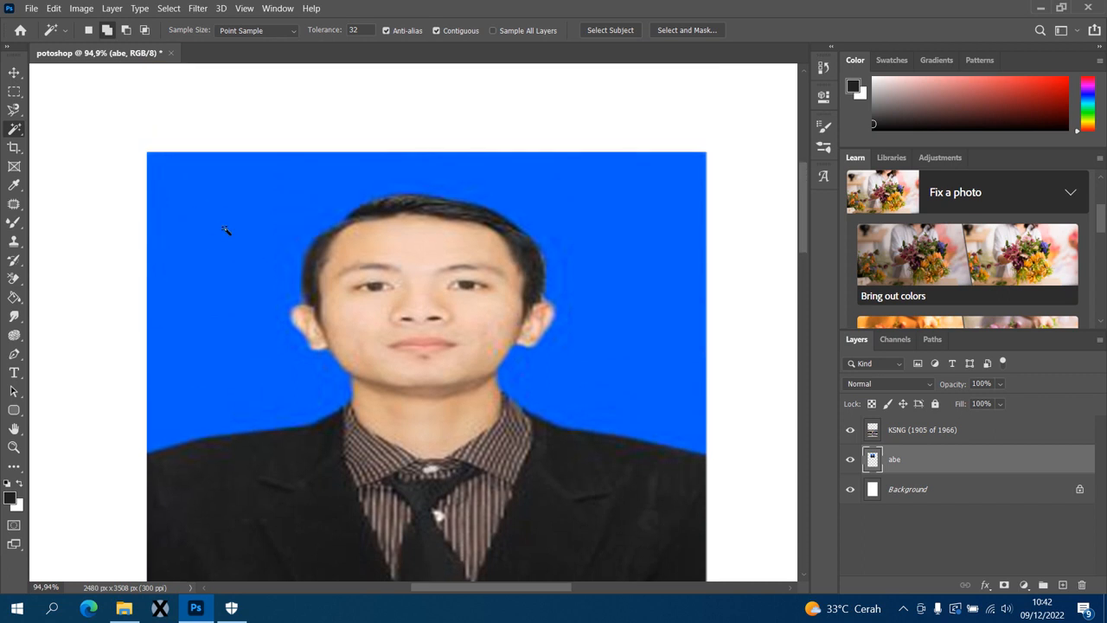
click(225, 230)
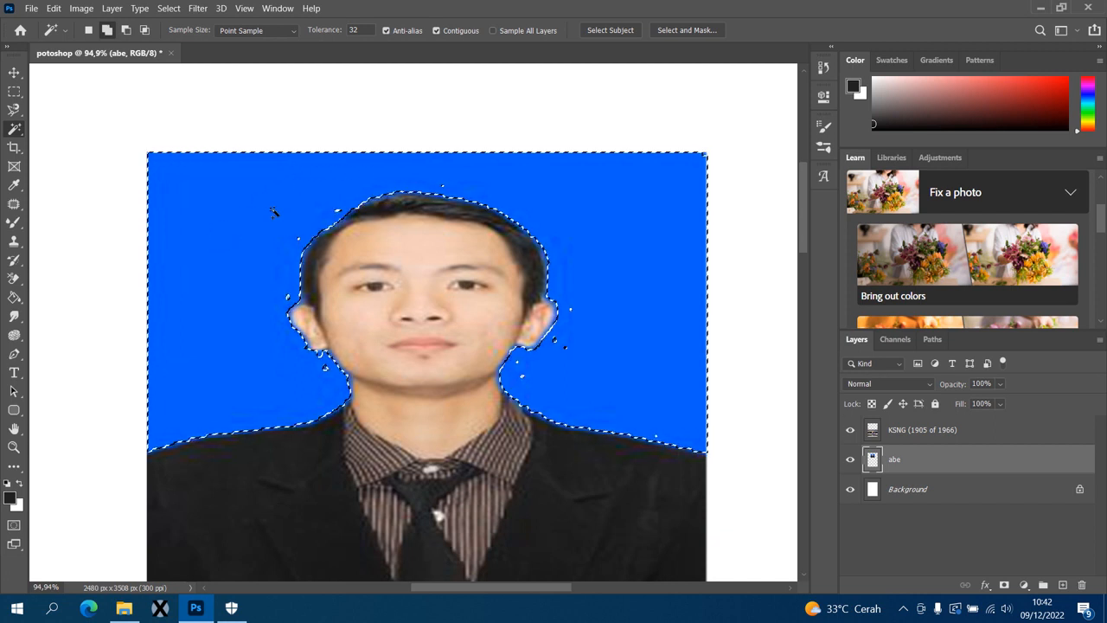
key(Delete)
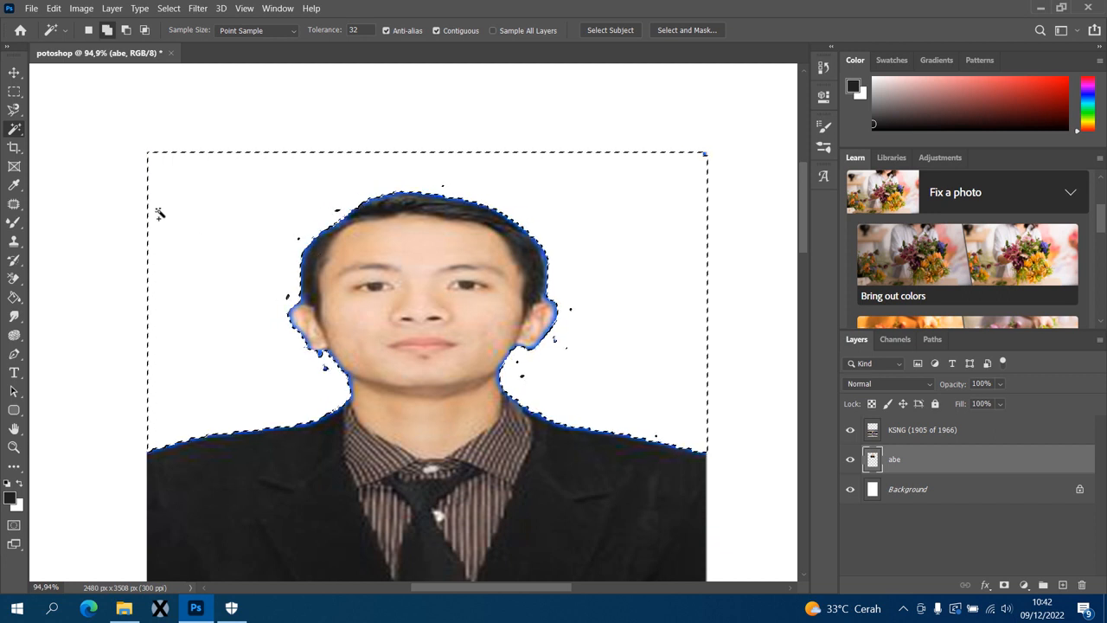
key(ctrl+z)
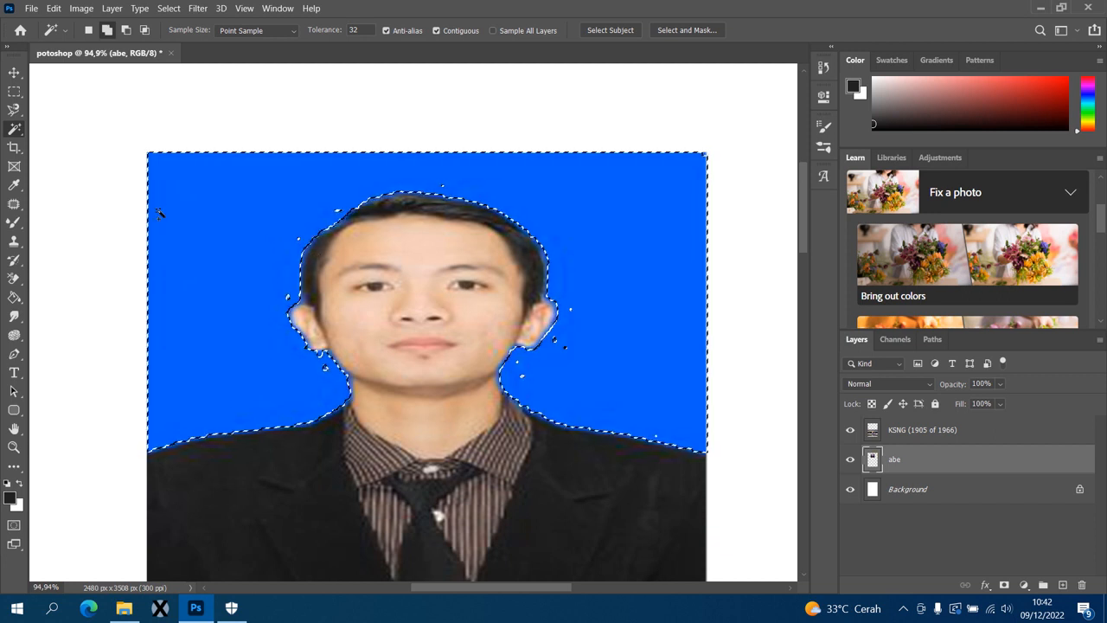
key(ctrl+d)
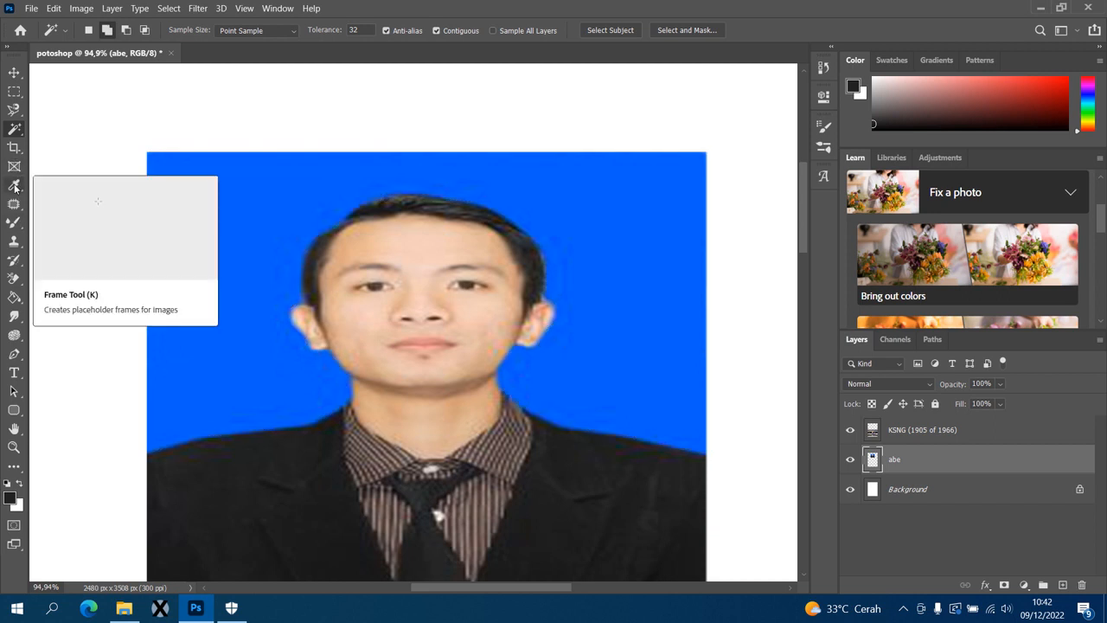
- Crop the document to the portrait's head at about 605 × 406 px as a trial and undo the crop
right_click(18, 134)
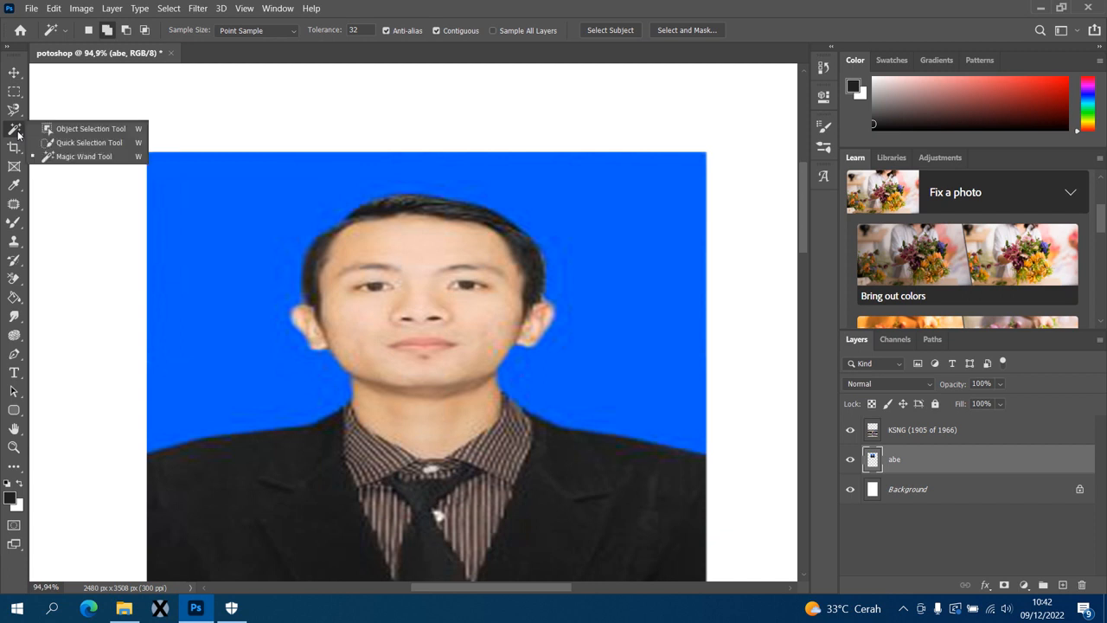
click(17, 152)
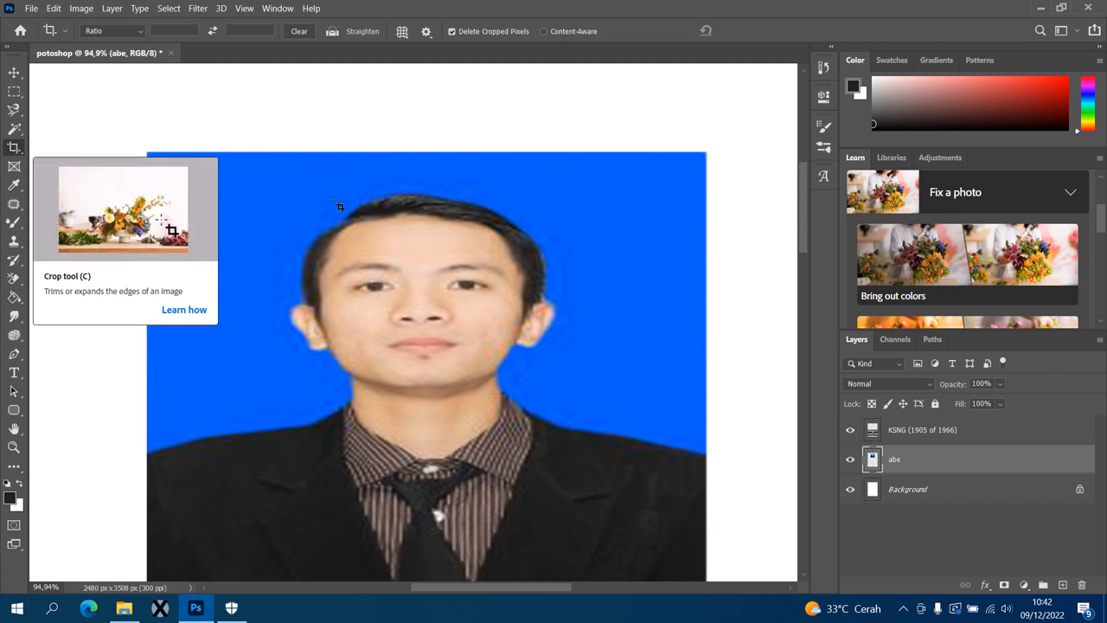
drag(276, 193, 600, 408)
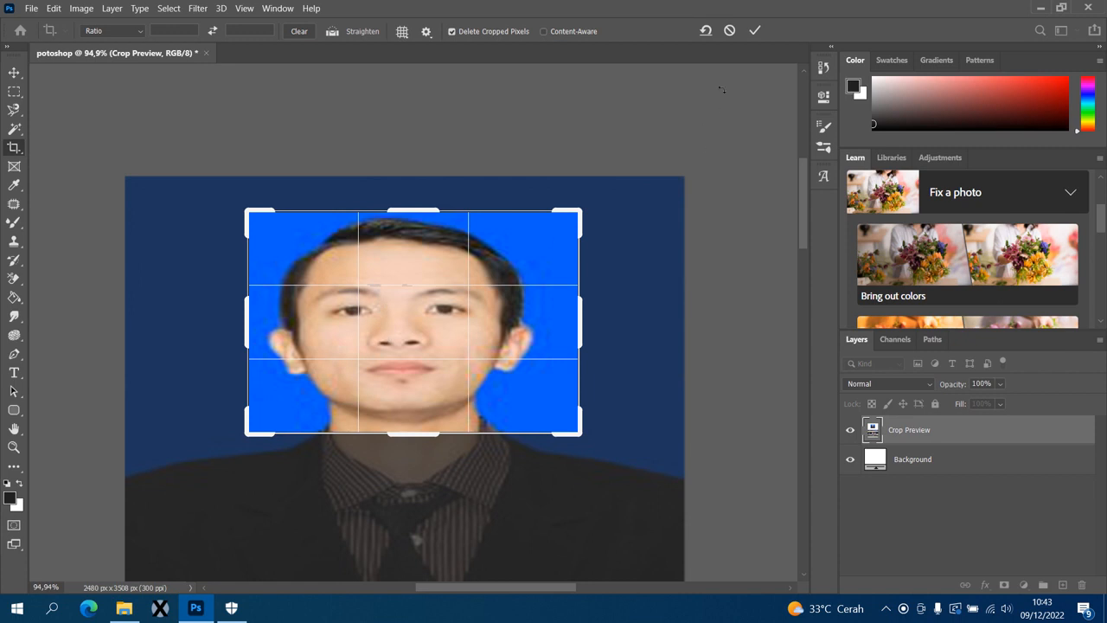
click(755, 31)
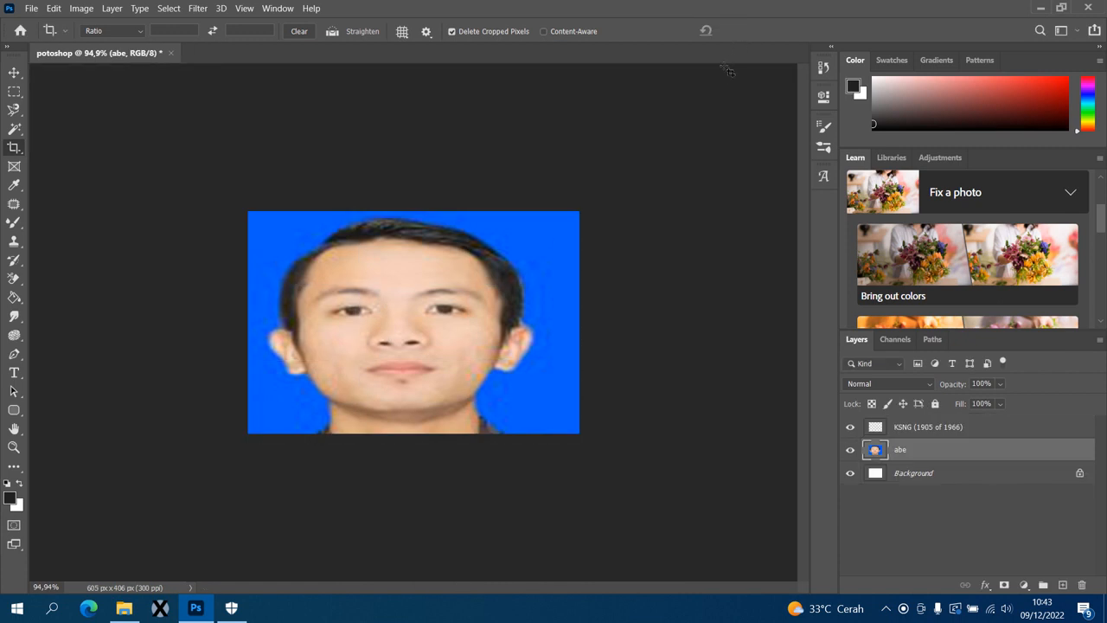
key(ctrl+z)
scroll(683, 281, up, 1)
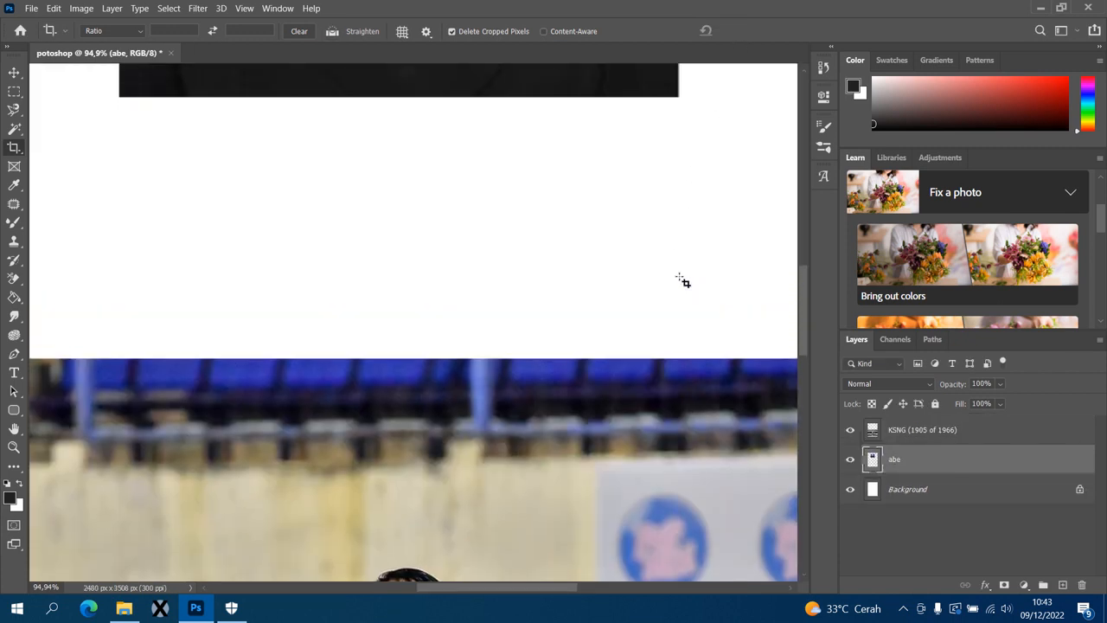
scroll(684, 282, up, 8)
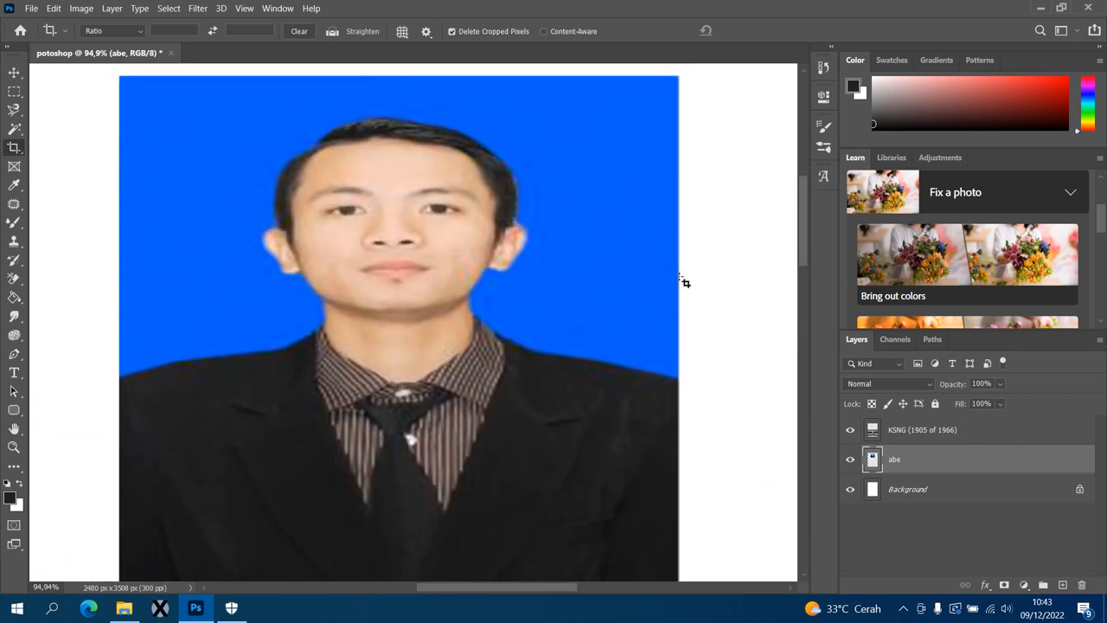
- Draw a new crop frame around the portrait's head and try swapping its width and height back and forth
drag(239, 105, 568, 342)
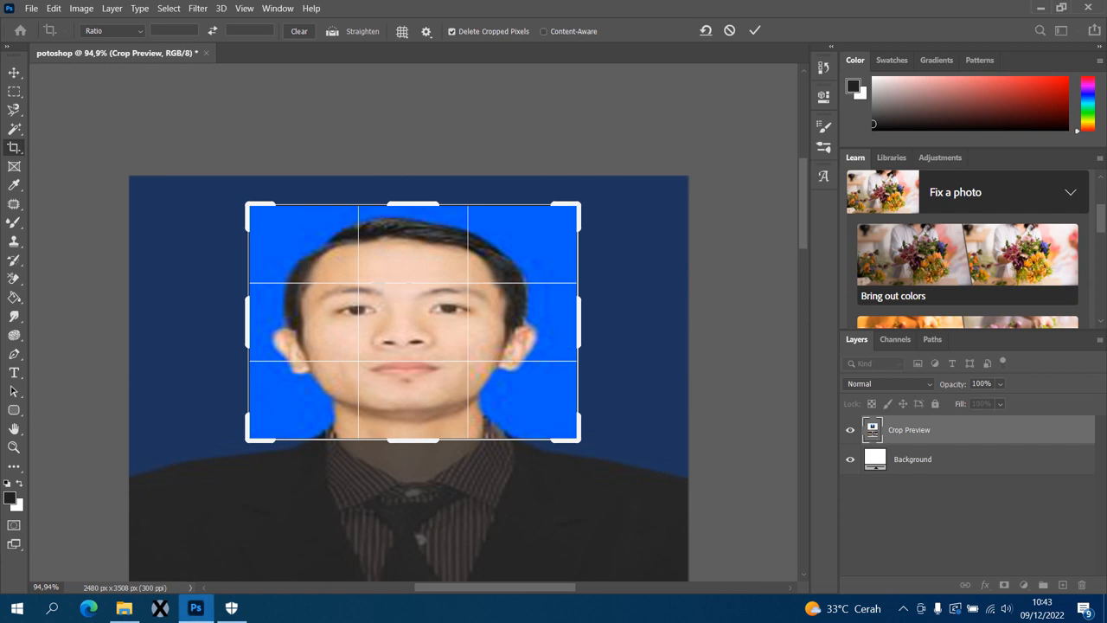
click(139, 32)
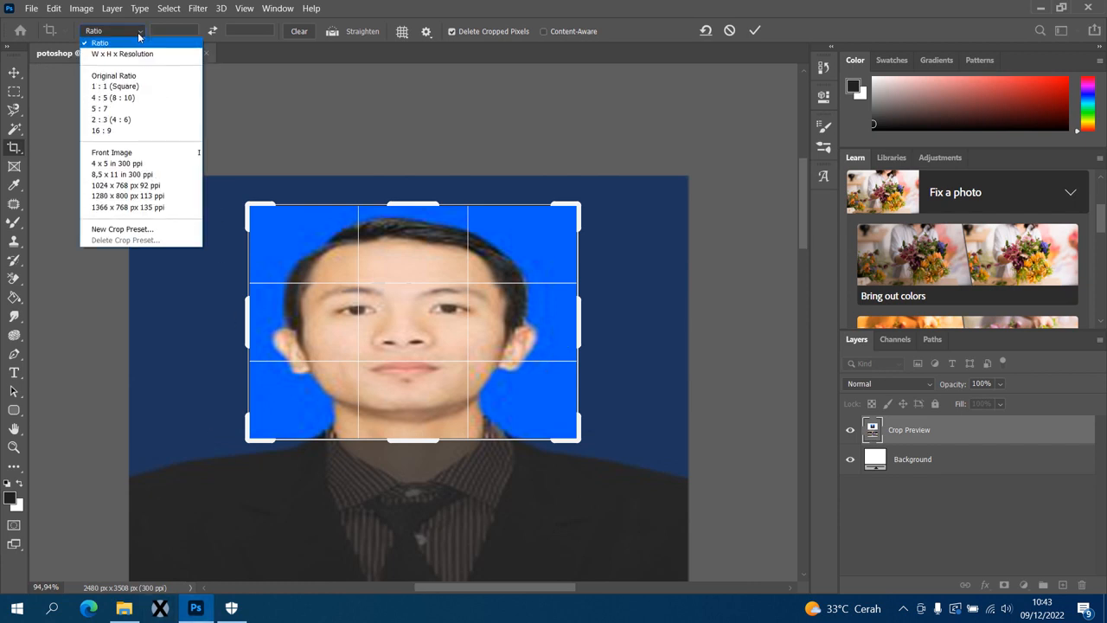
click(138, 35)
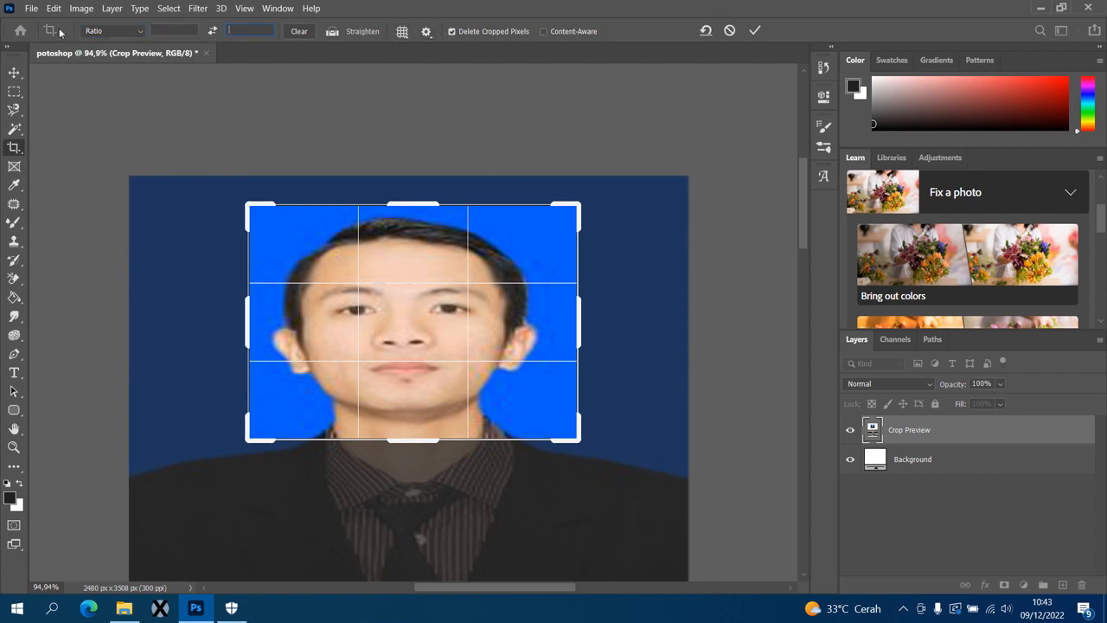
click(213, 32)
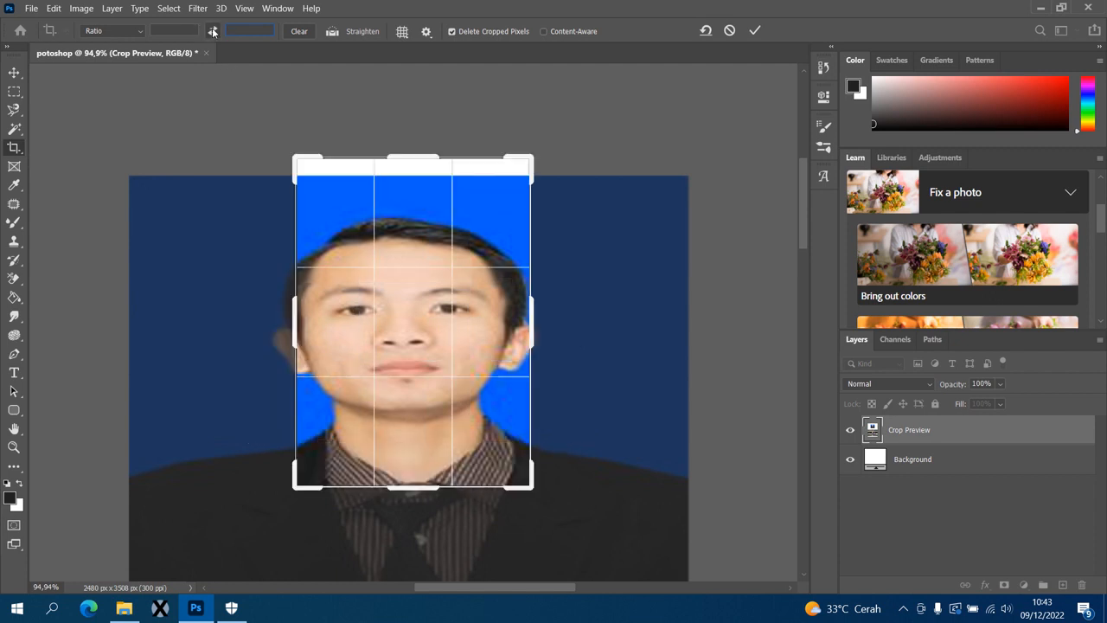
click(213, 32)
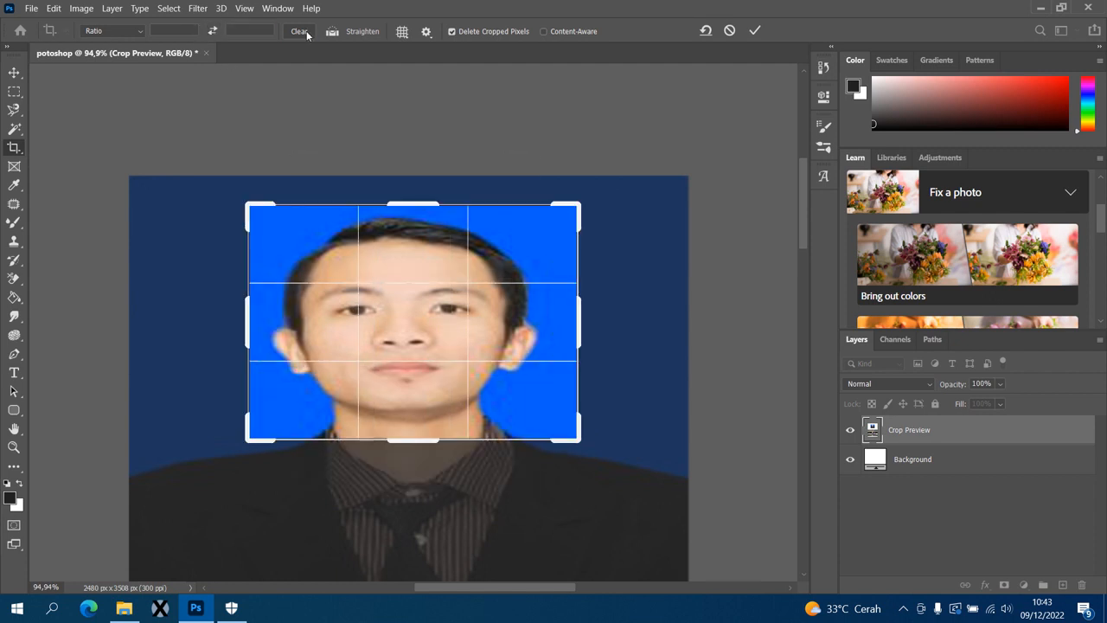
- Examine the crop overlay choices and the additional crop settings such as Classic Mode and Crop Shield
click(402, 32)
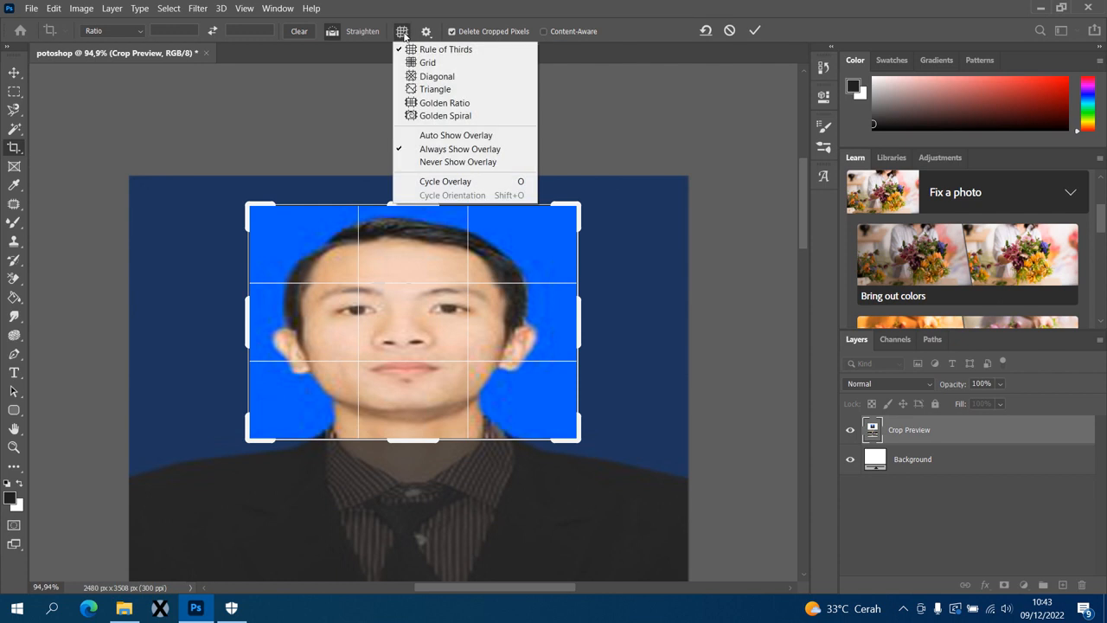
click(424, 33)
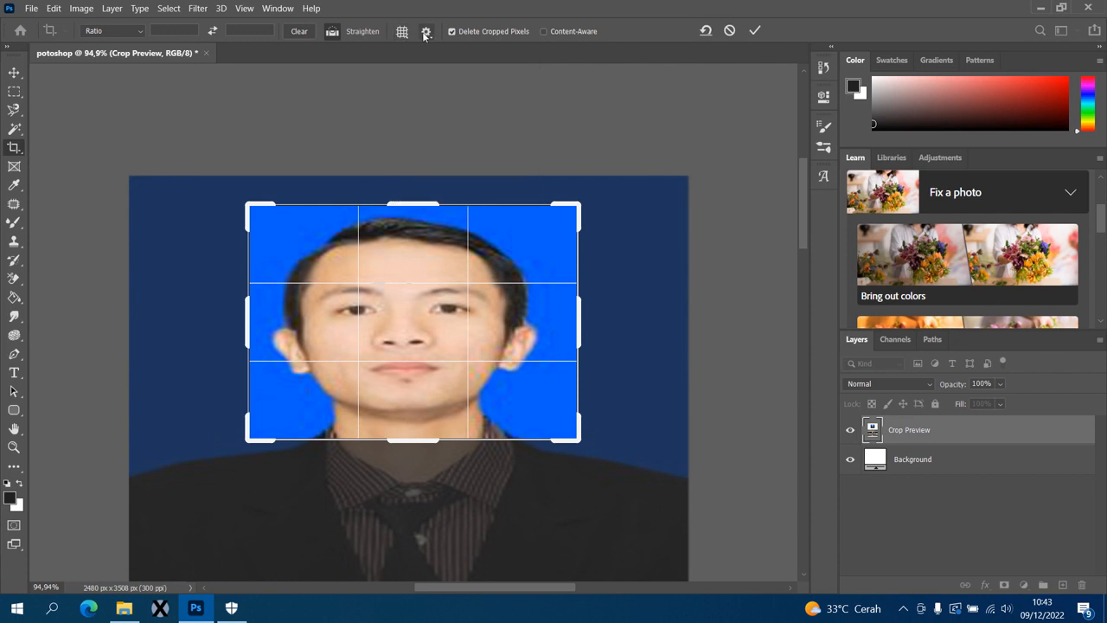
click(426, 34)
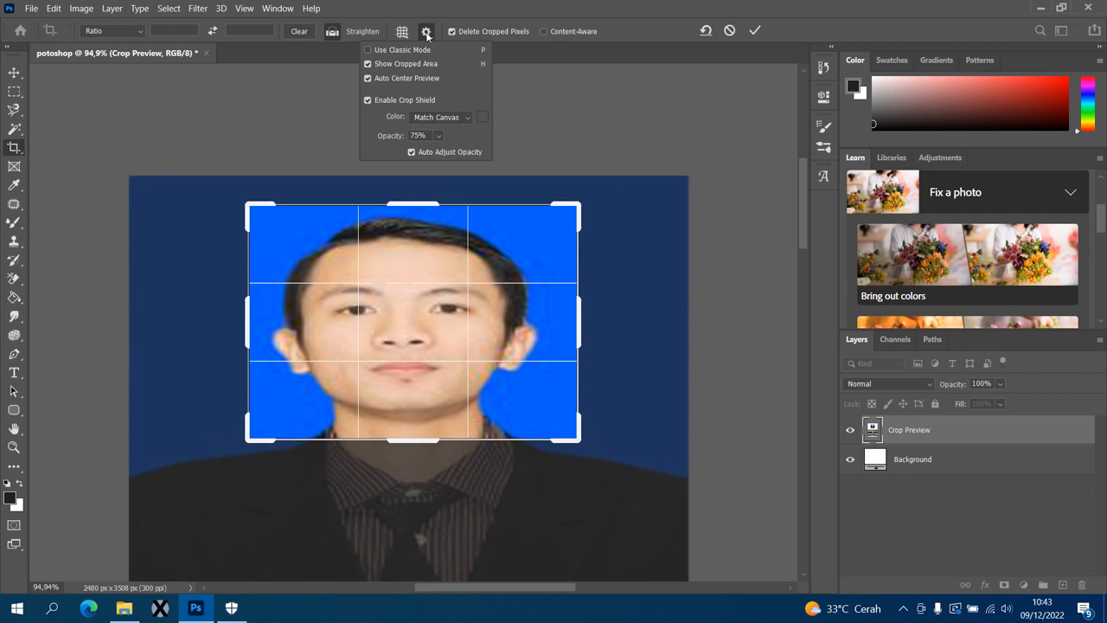
click(426, 36)
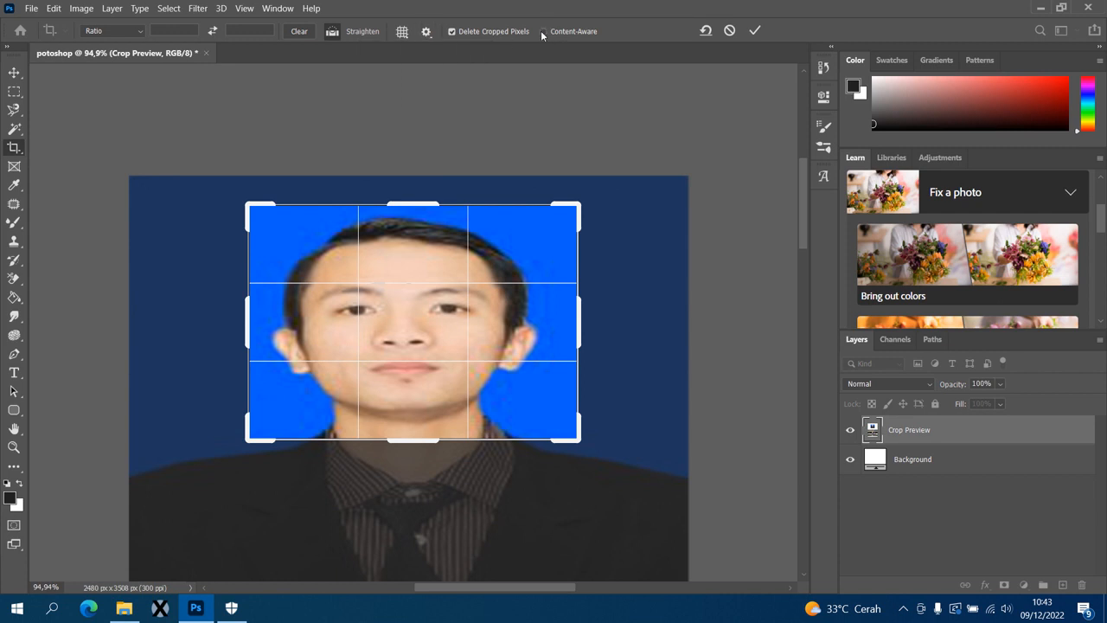
- Try the crop with Delete Cropped Pixels turned off and turn the option back on
click(465, 33)
click(464, 33)
click(545, 33)
click(478, 34)
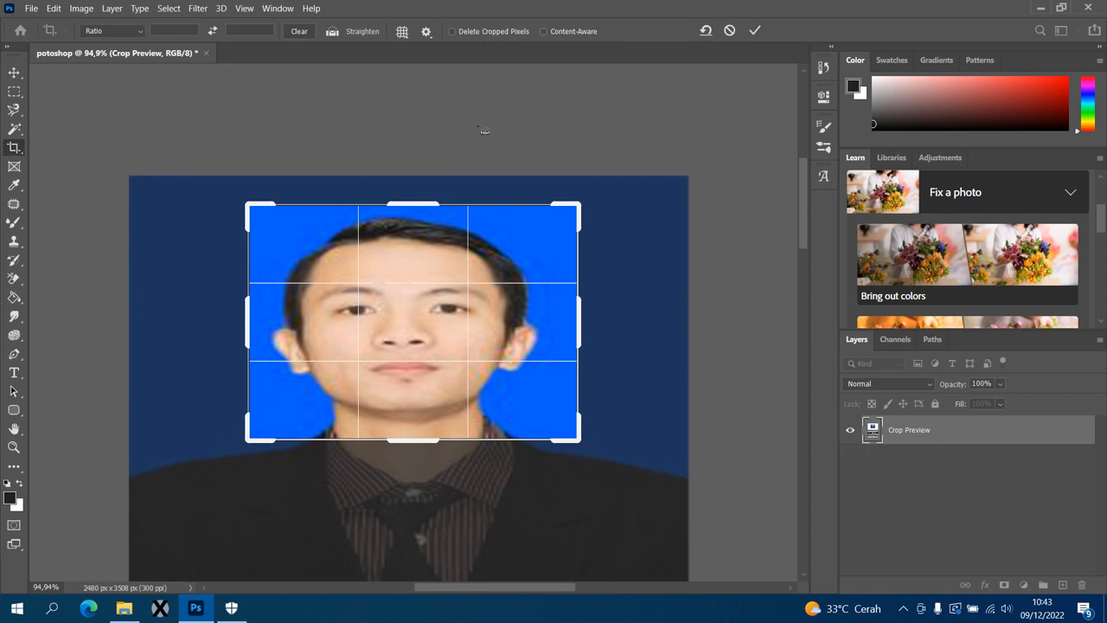
click(474, 33)
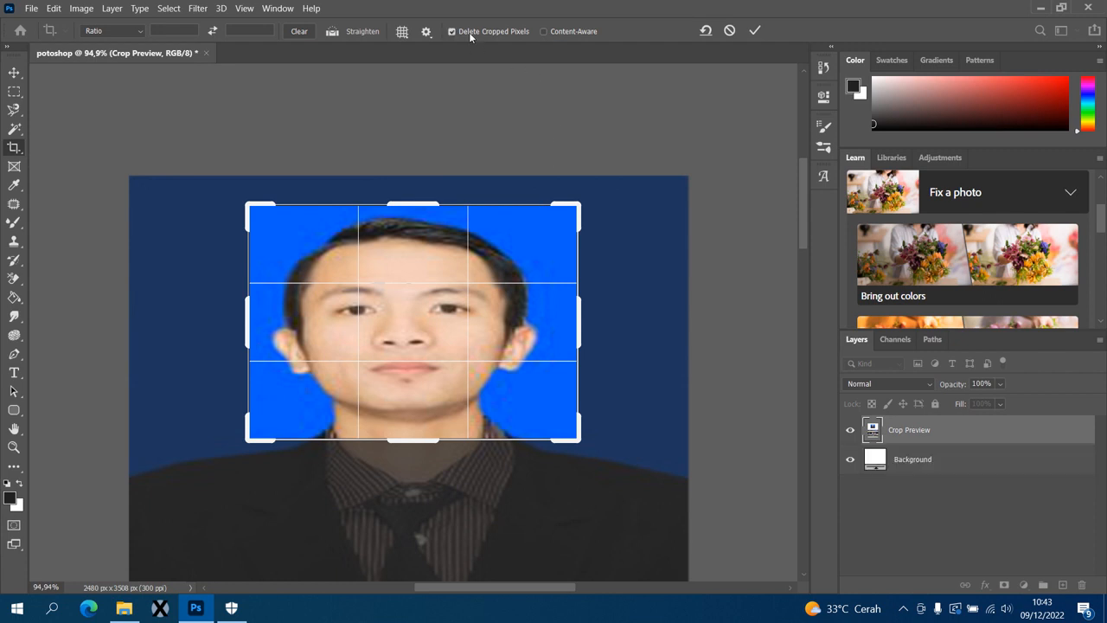
click(134, 33)
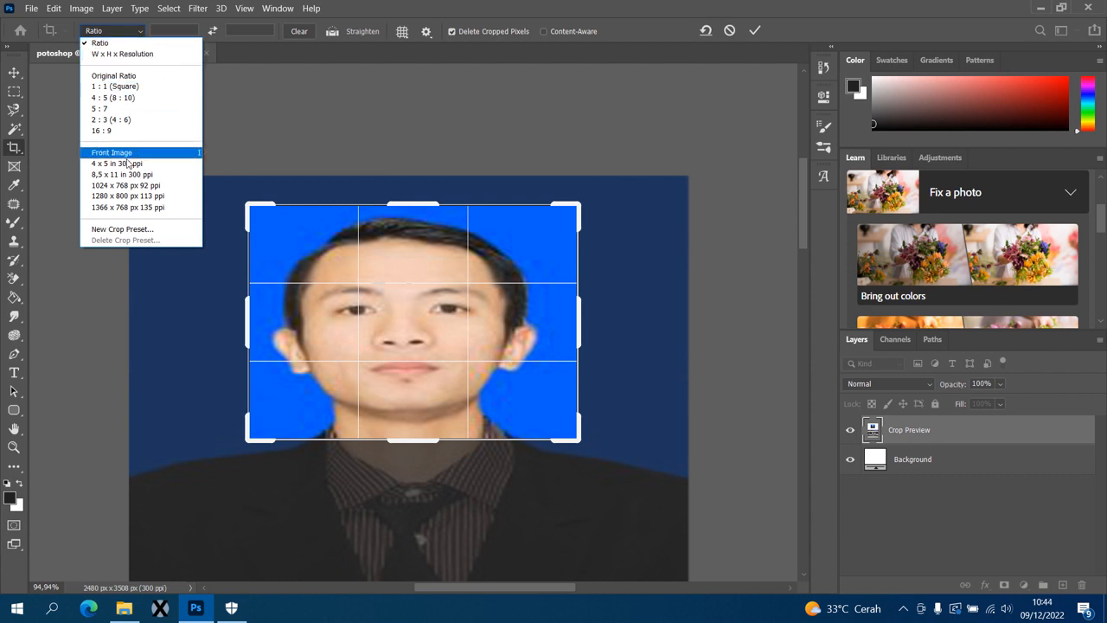
click(124, 230)
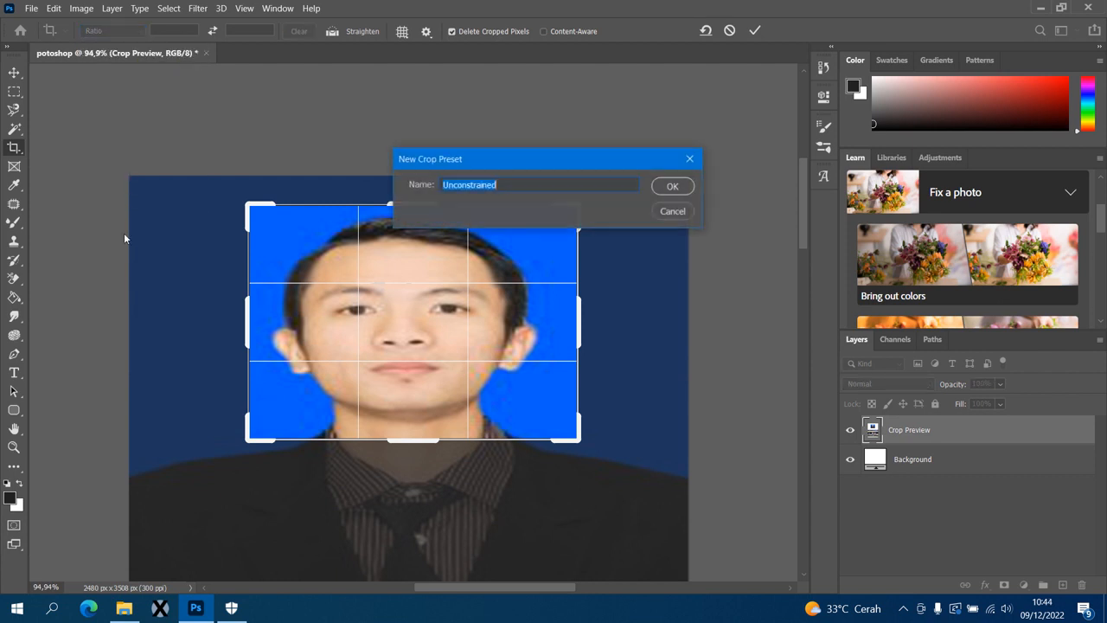
click(690, 158)
- Try the Front Image, Original Ratio and W x H x Resolution crop presets on the frame and return to Ratio
click(119, 33)
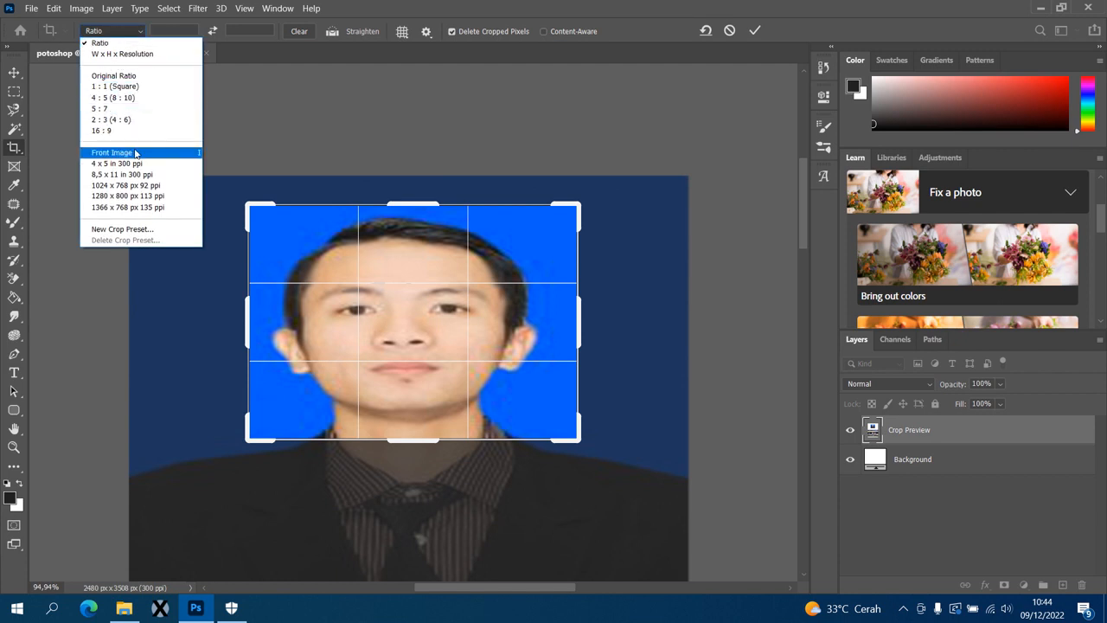
click(135, 152)
click(112, 30)
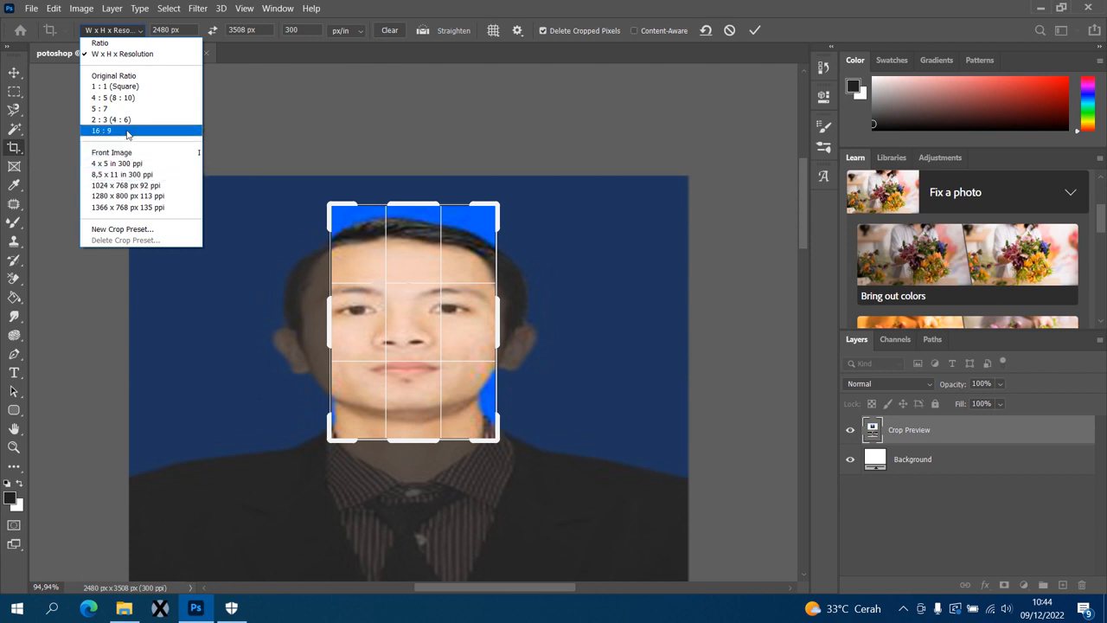
click(128, 79)
click(121, 34)
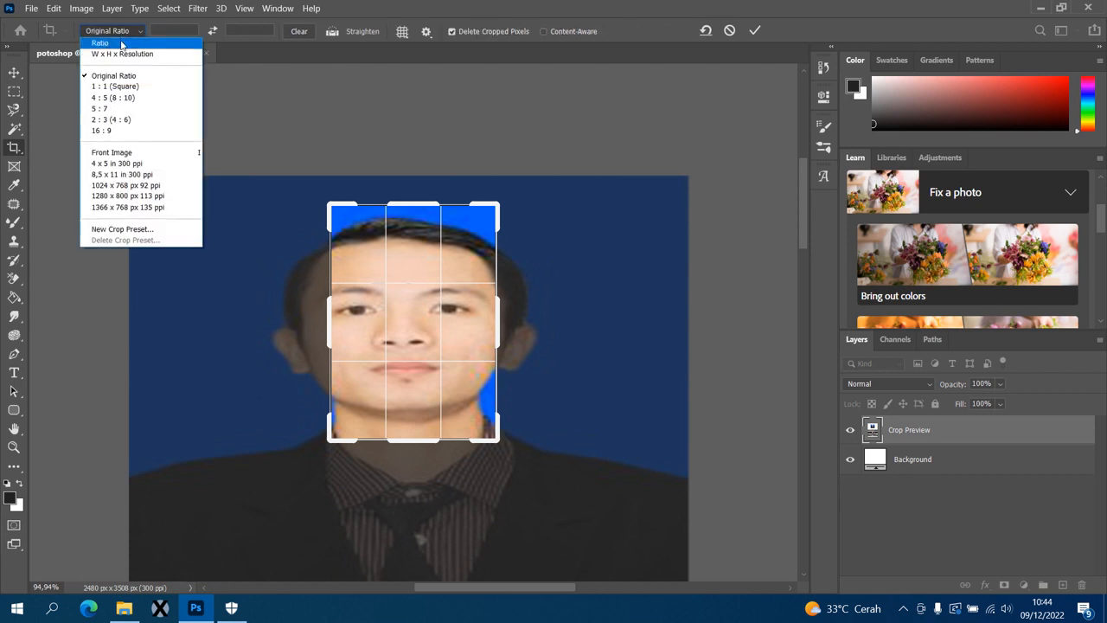
click(125, 53)
click(116, 30)
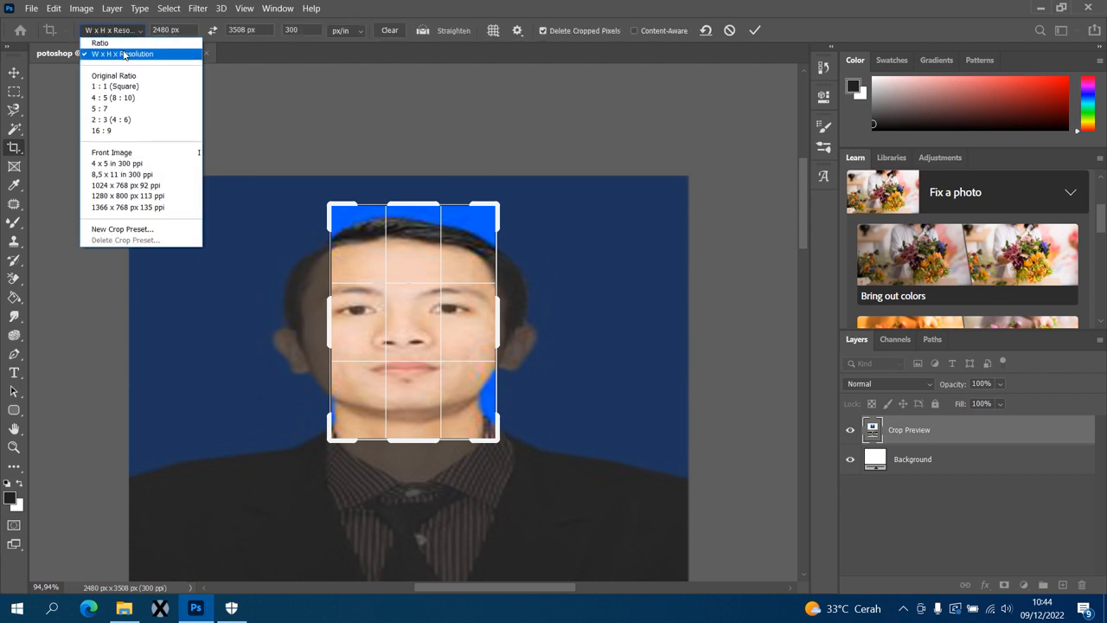
click(136, 41)
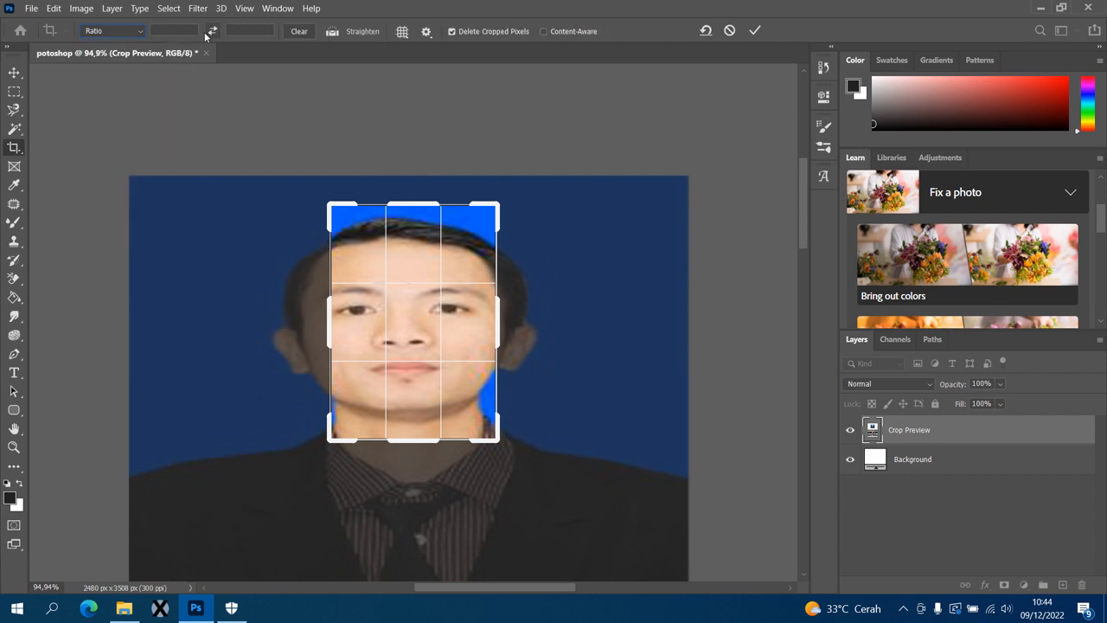
- Try rotating the portrait slightly beneath the crop frame
click(172, 11)
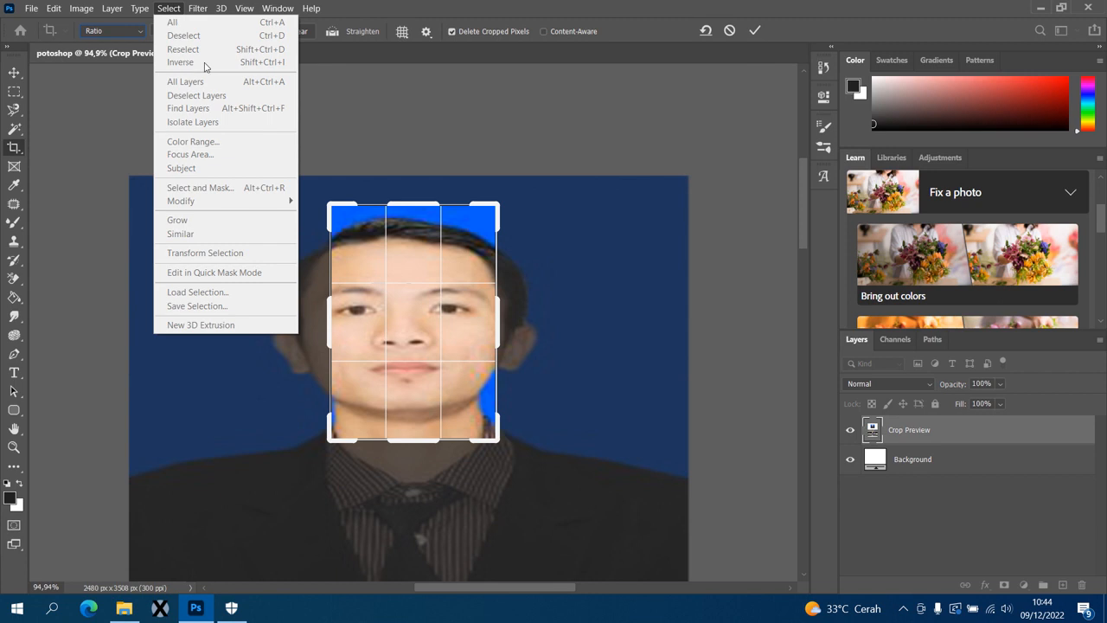
click(413, 205)
mouse_move(337, 318)
mouse_down()
mouse_move(302, 302)
mouse_move(359, 313)
mouse_up()
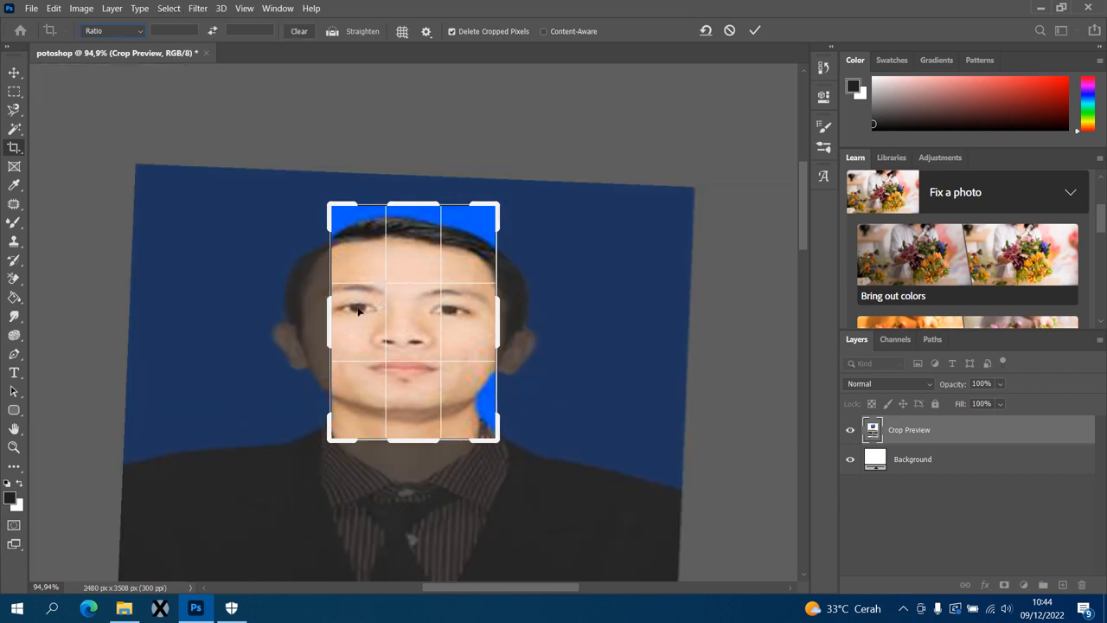
- Undo the crop rotation, reset the crop frame and cancel the crop
key(ctrl+z)
key(ctrl+z)
click(706, 31)
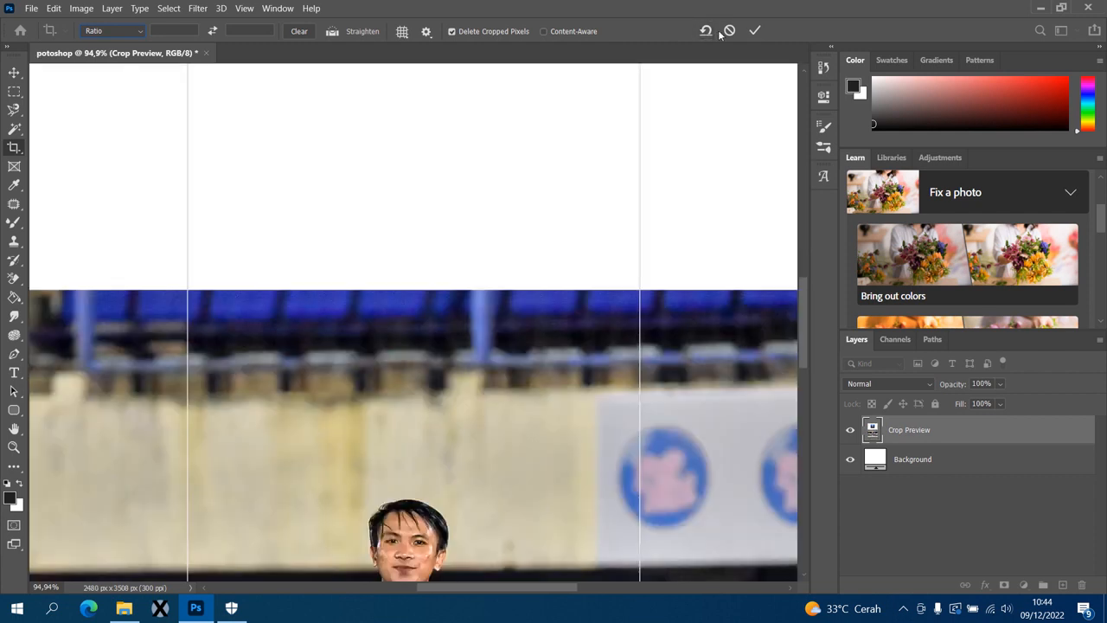
scroll(669, 65, up, 2)
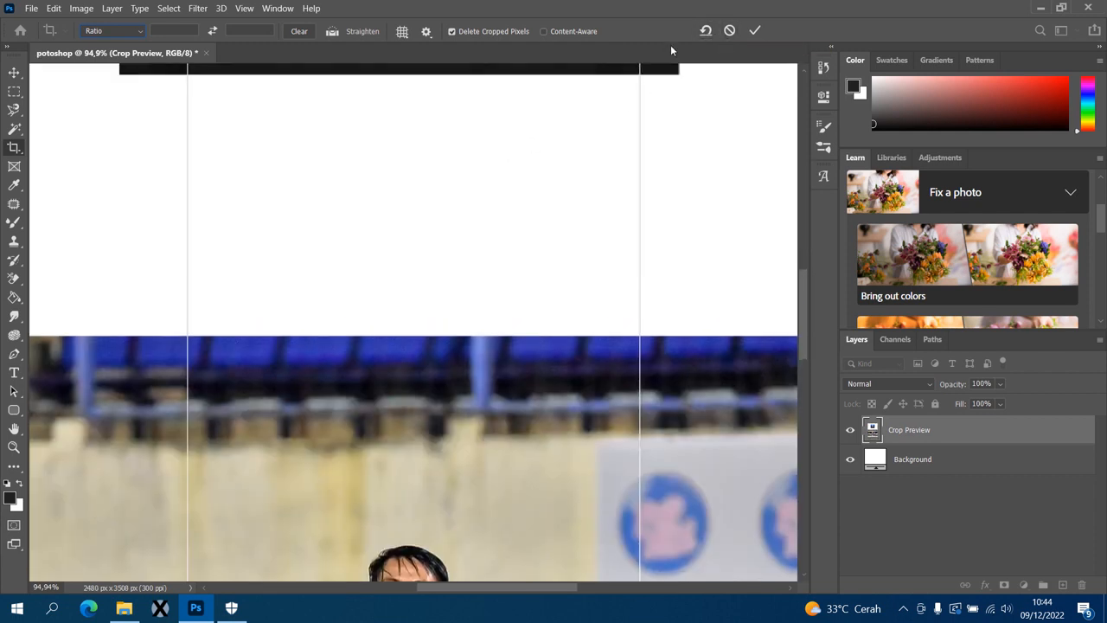
click(729, 32)
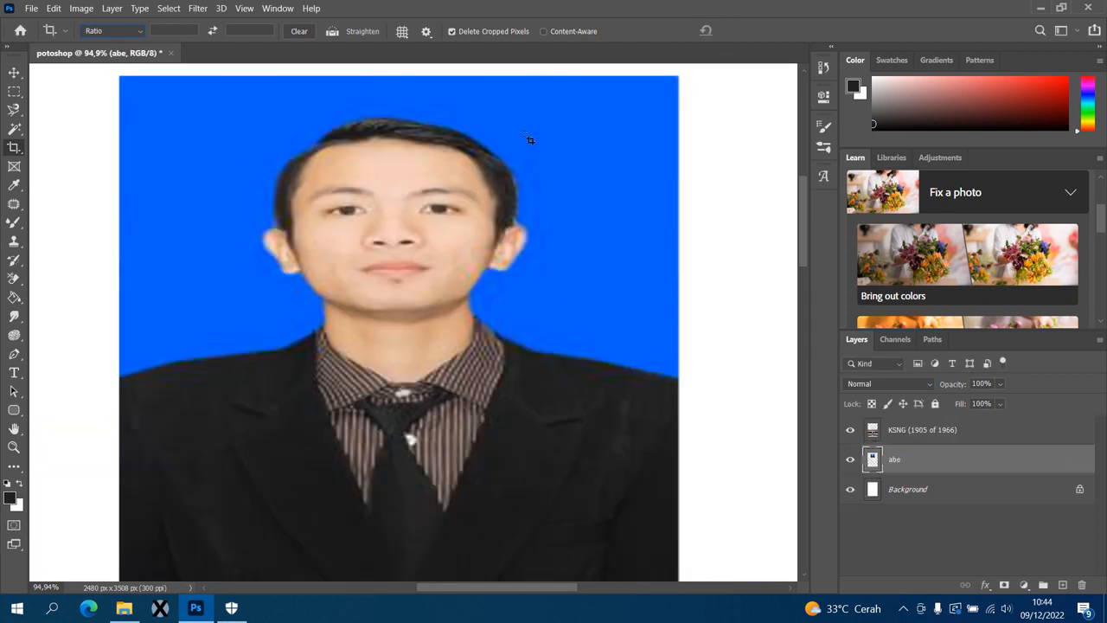
- Draw a fresh crop frame around the portrait's head with the Crop tool in Ratio mode
click(19, 114)
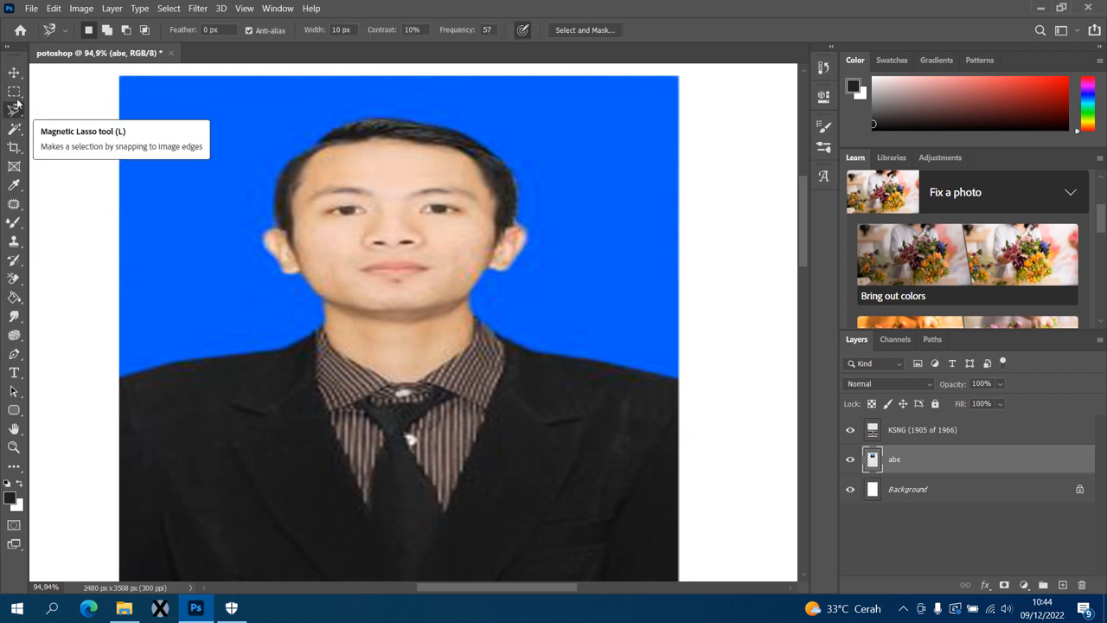
click(14, 148)
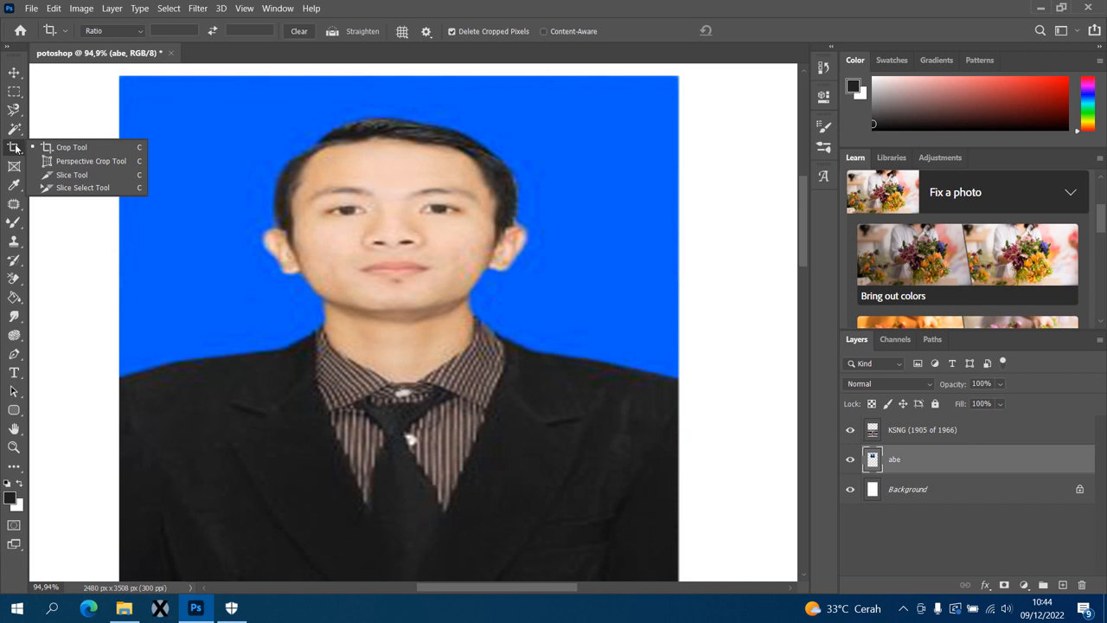
click(82, 147)
drag(242, 110, 592, 331)
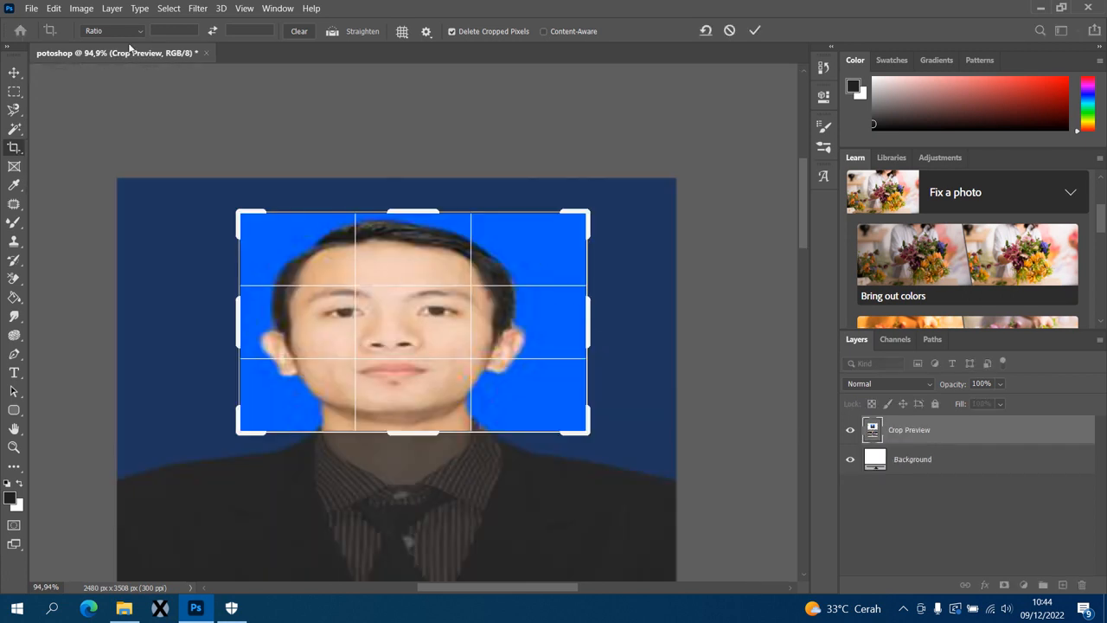
click(179, 9)
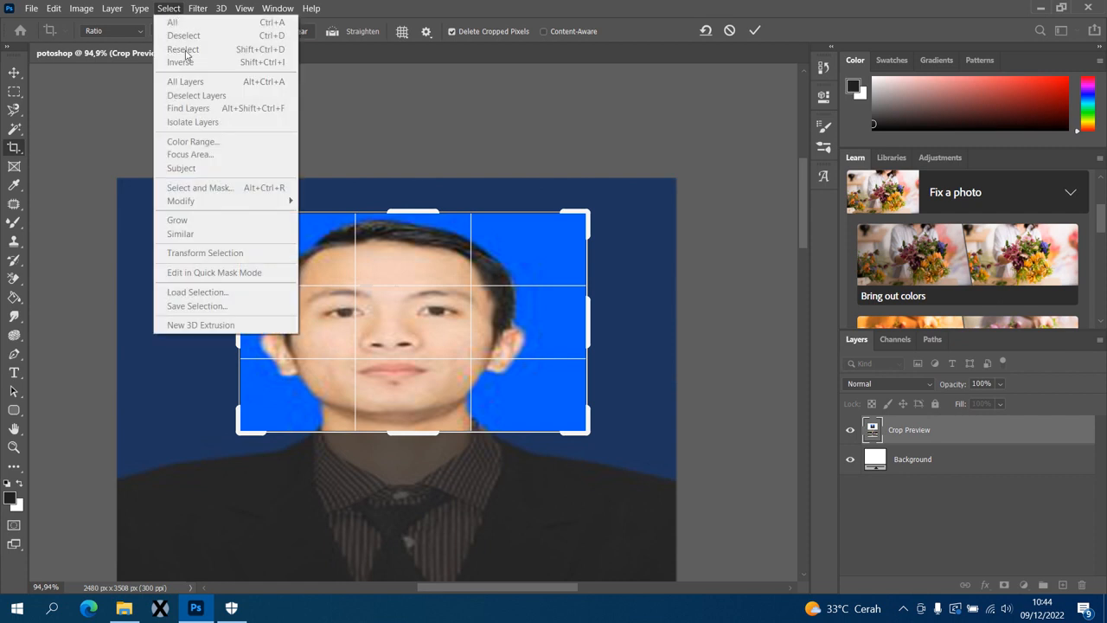
- Undo the crop around the face so the full canvas and portrait photo are restored
click(438, 114)
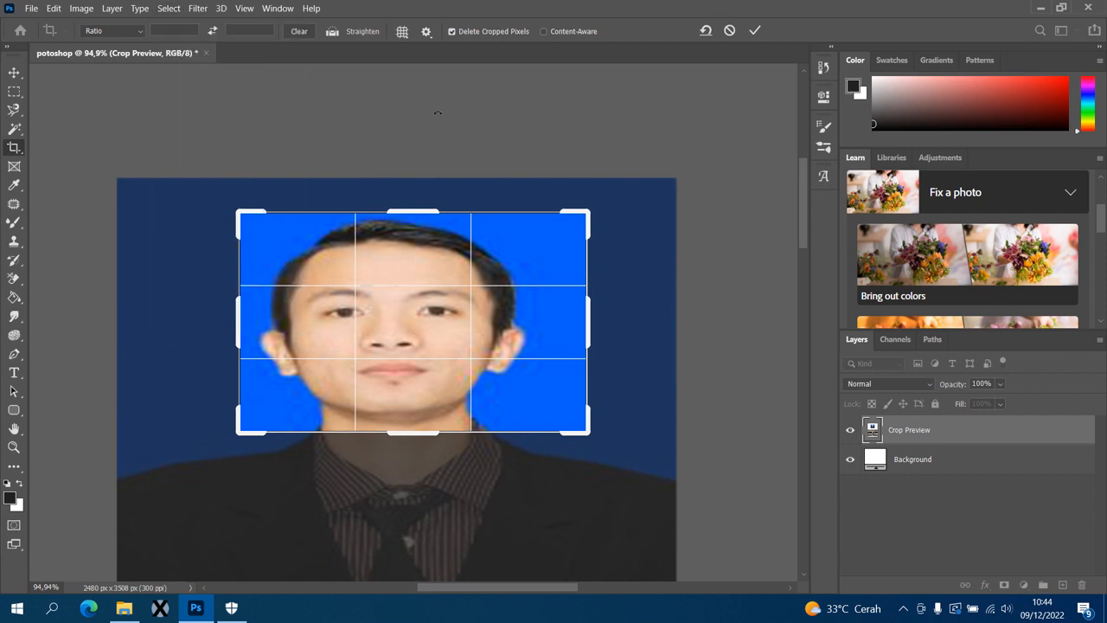
click(14, 109)
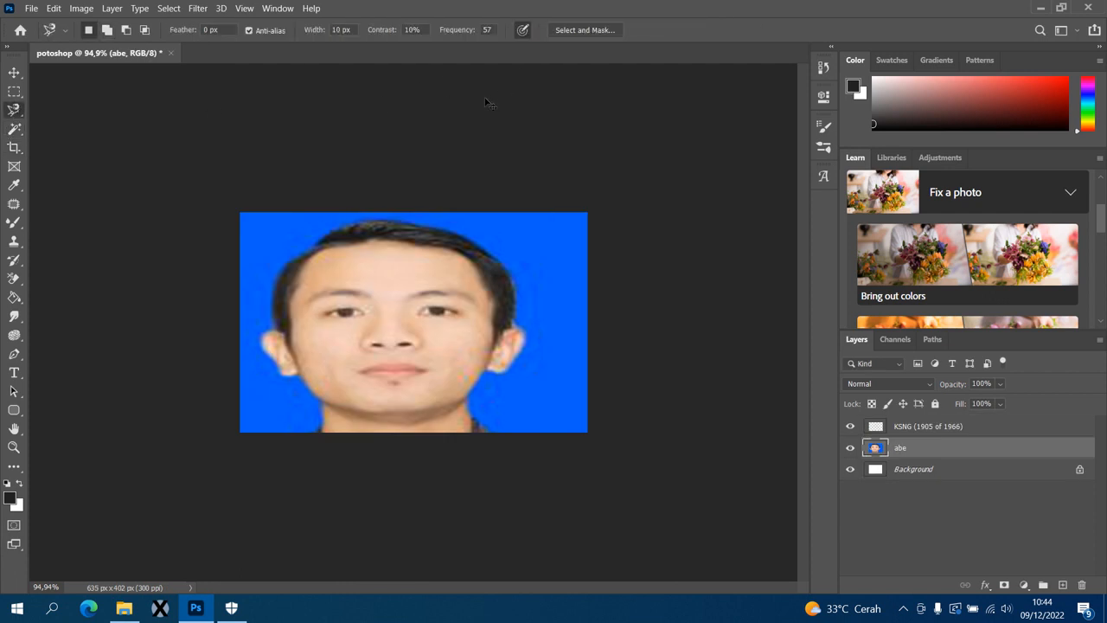
key(ctrl+z)
scroll(239, 156, up, 10)
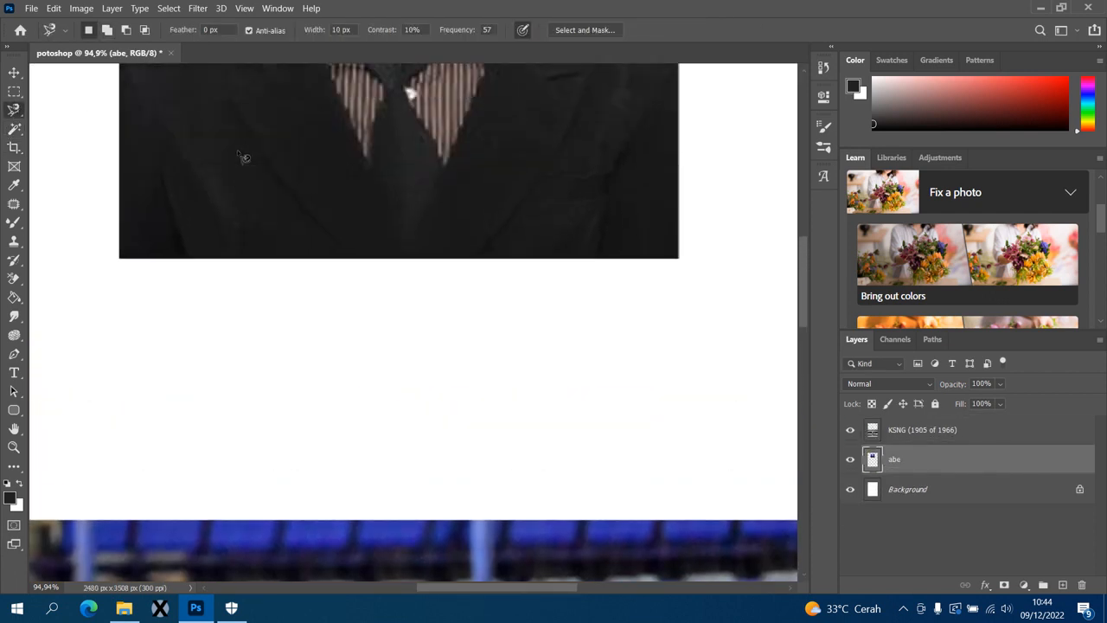
scroll(243, 156, up, 4)
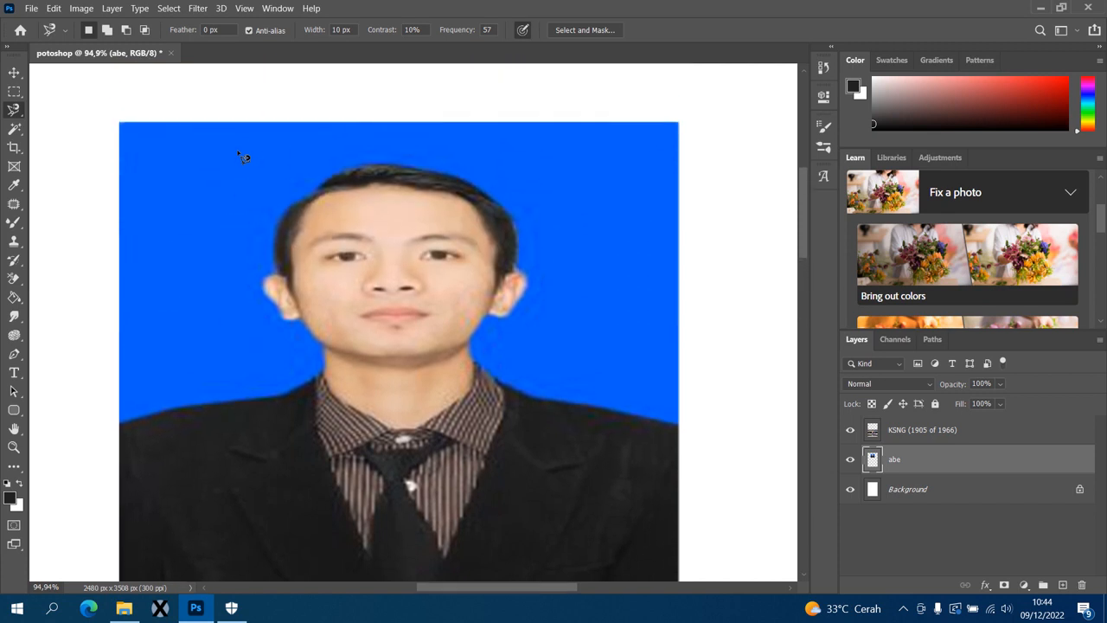
- Select the head in the portrait photo with a rectangular marquee and try deleting the area inside it
click(14, 76)
click(14, 90)
drag(235, 154, 550, 373)
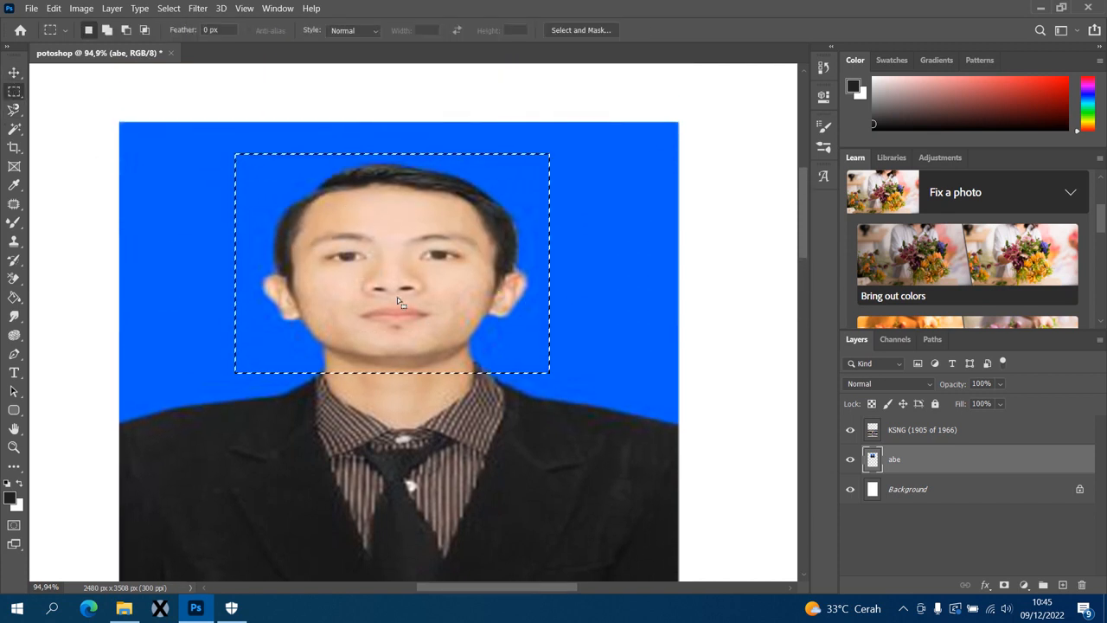
click(171, 9)
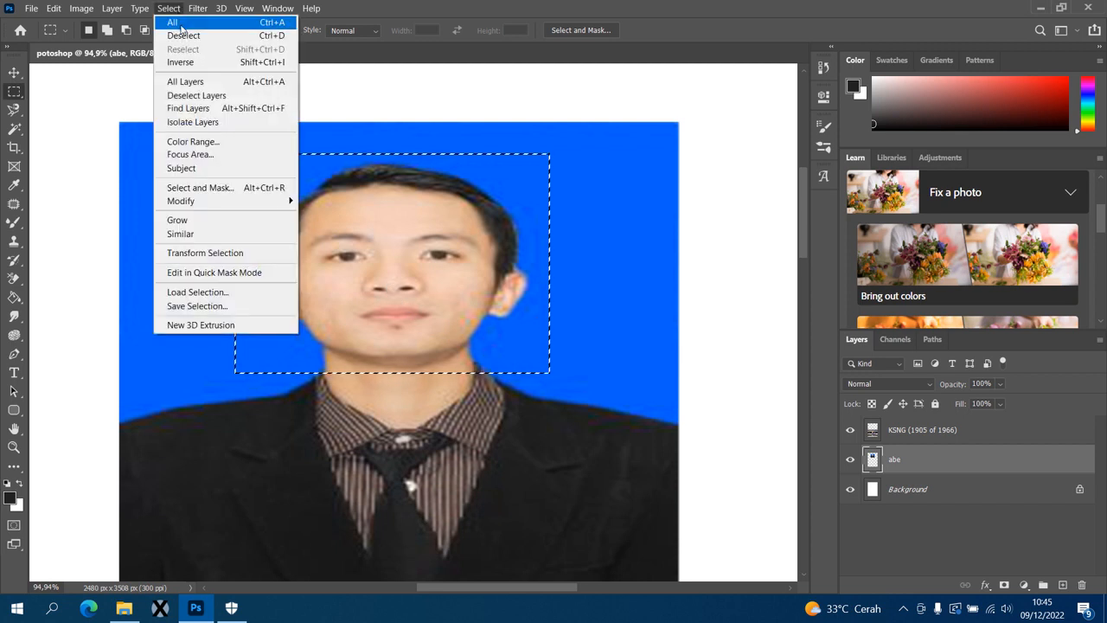
click(593, 207)
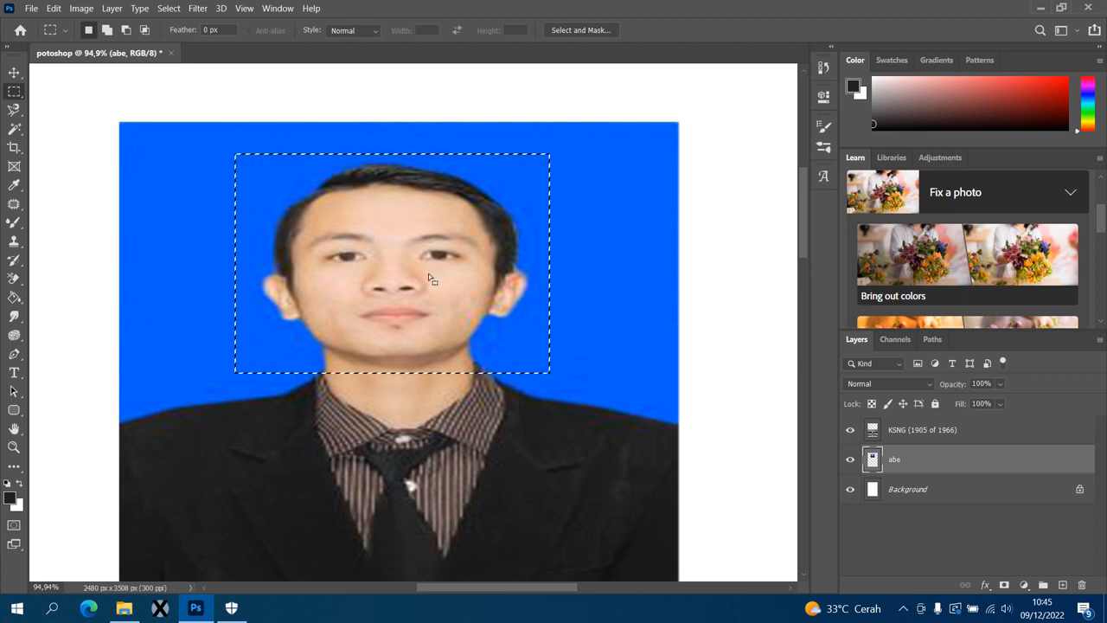
key(Delete)
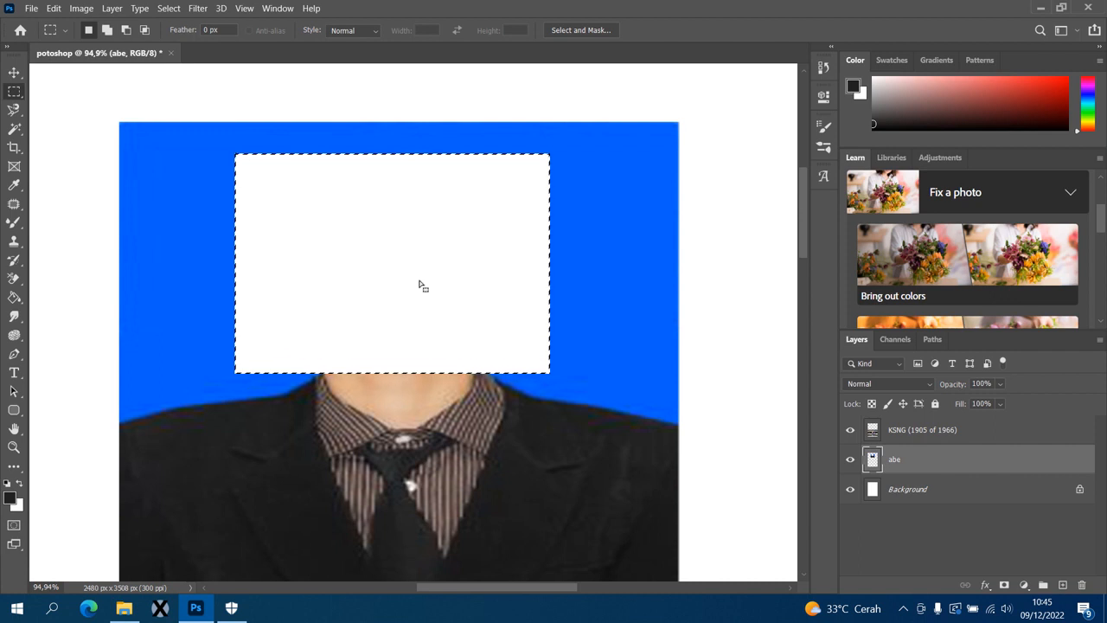
key(ctrl+z)
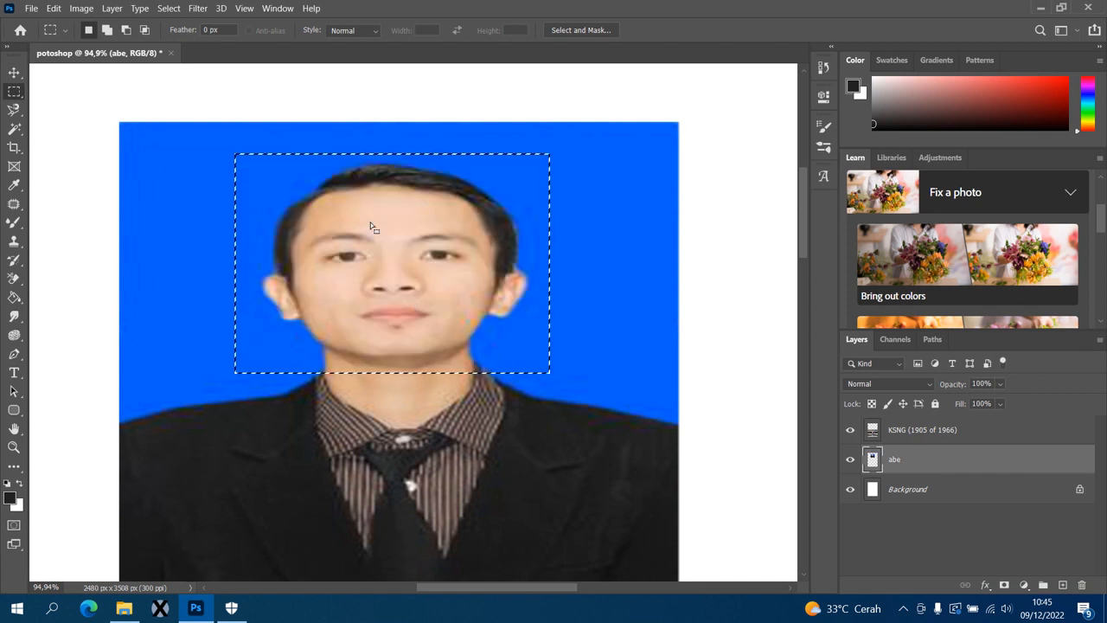
- Invert the marquee selection twice and try deleting the selected head area again
click(168, 9)
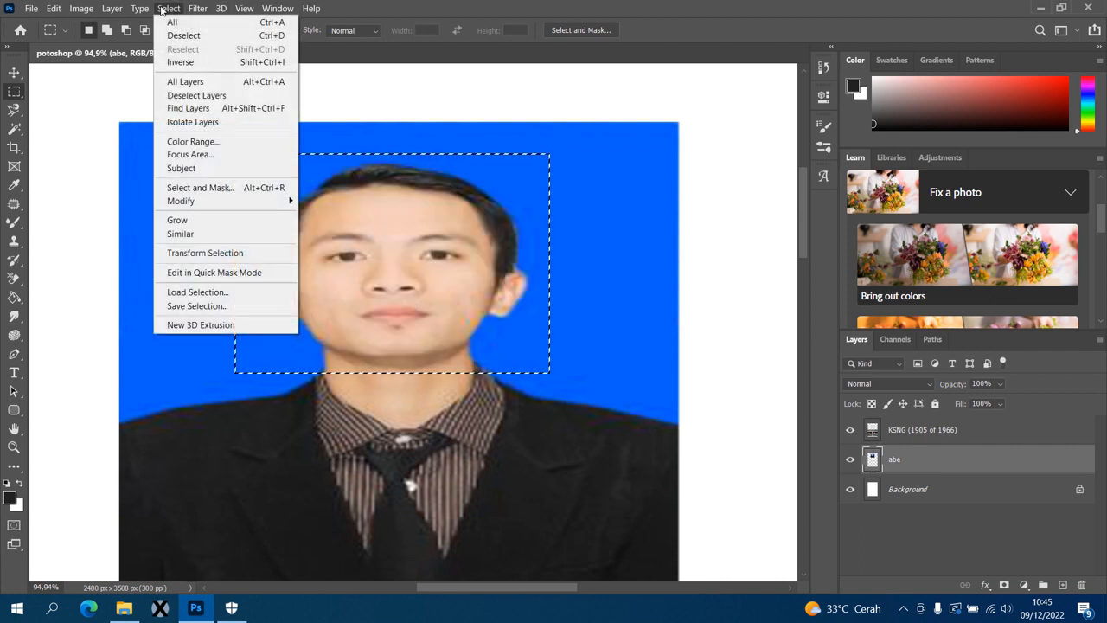
click(197, 63)
click(170, 8)
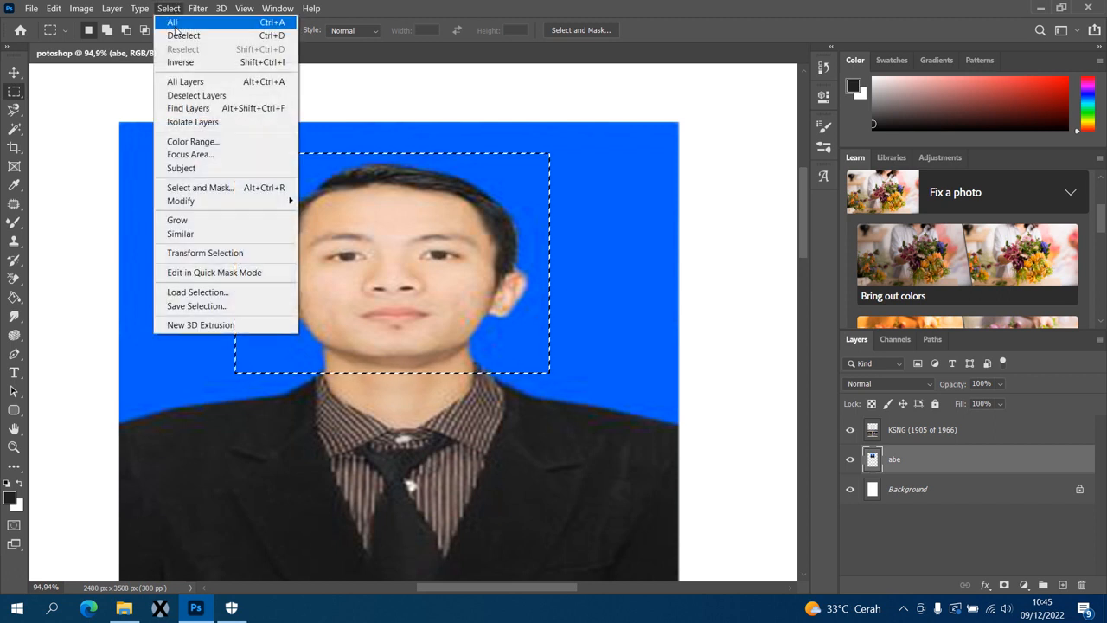
click(188, 62)
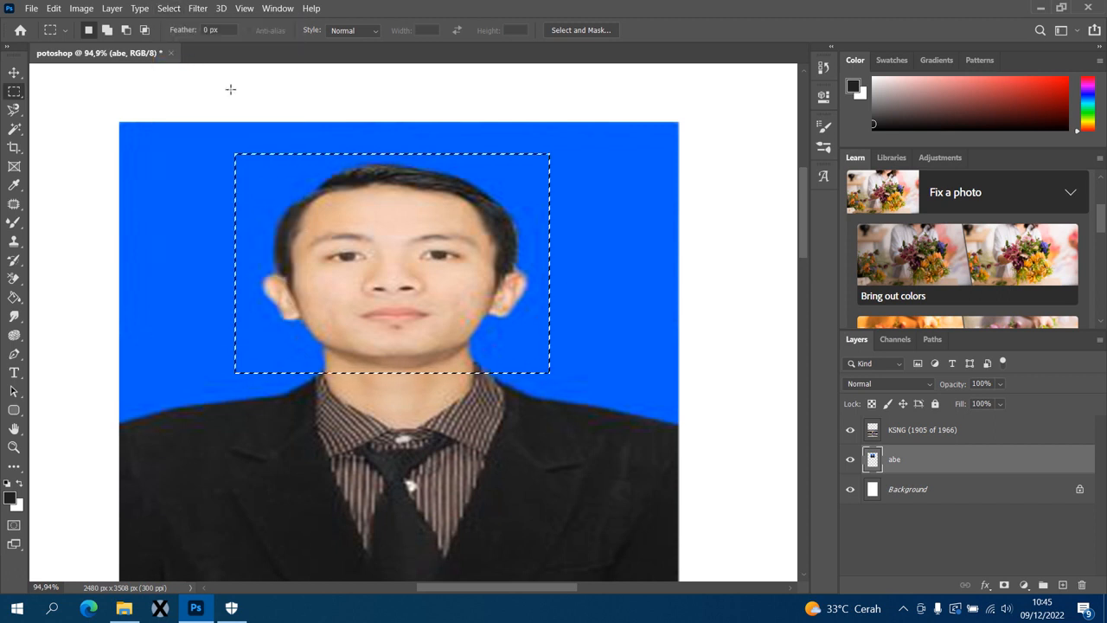
key(Delete)
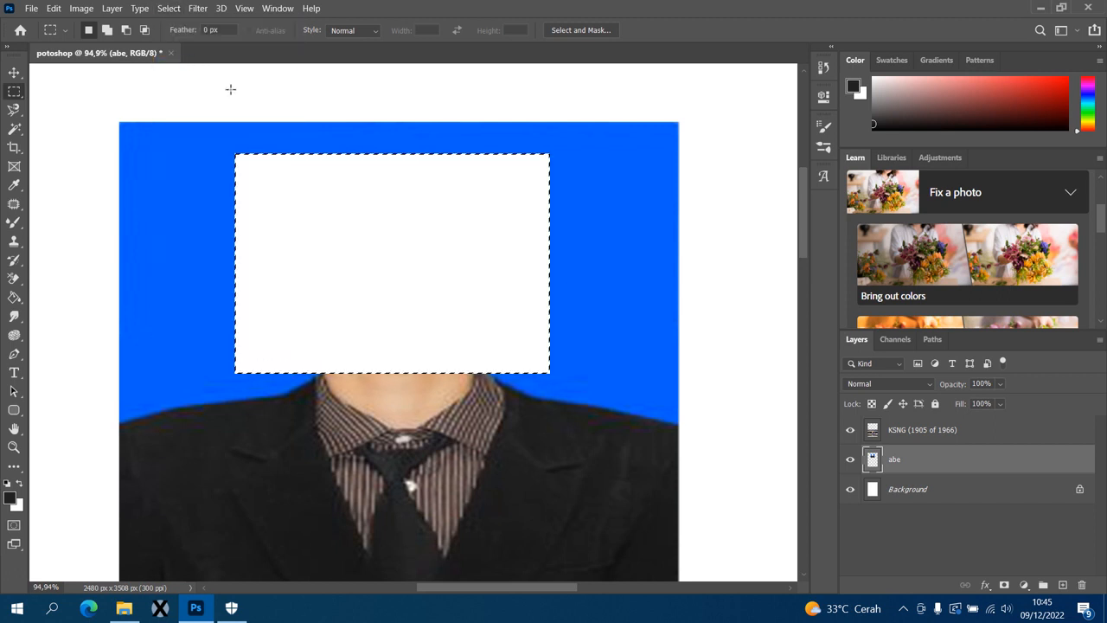
key(ctrl+z)
- Invert the selection and try deleting everything outside the head on the portrait layer
click(169, 8)
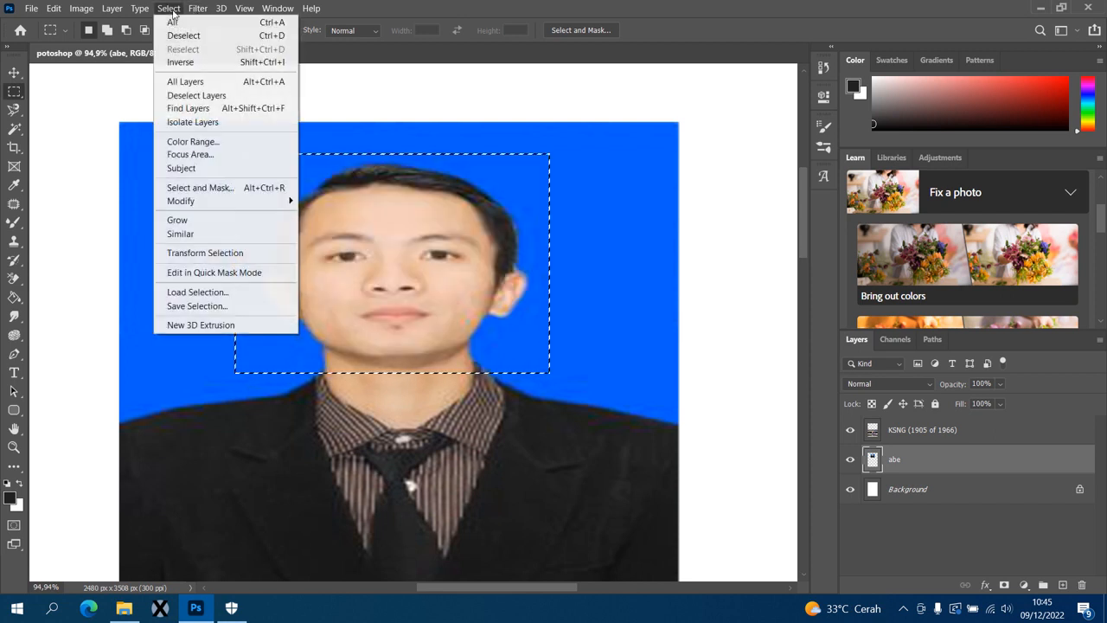
click(187, 62)
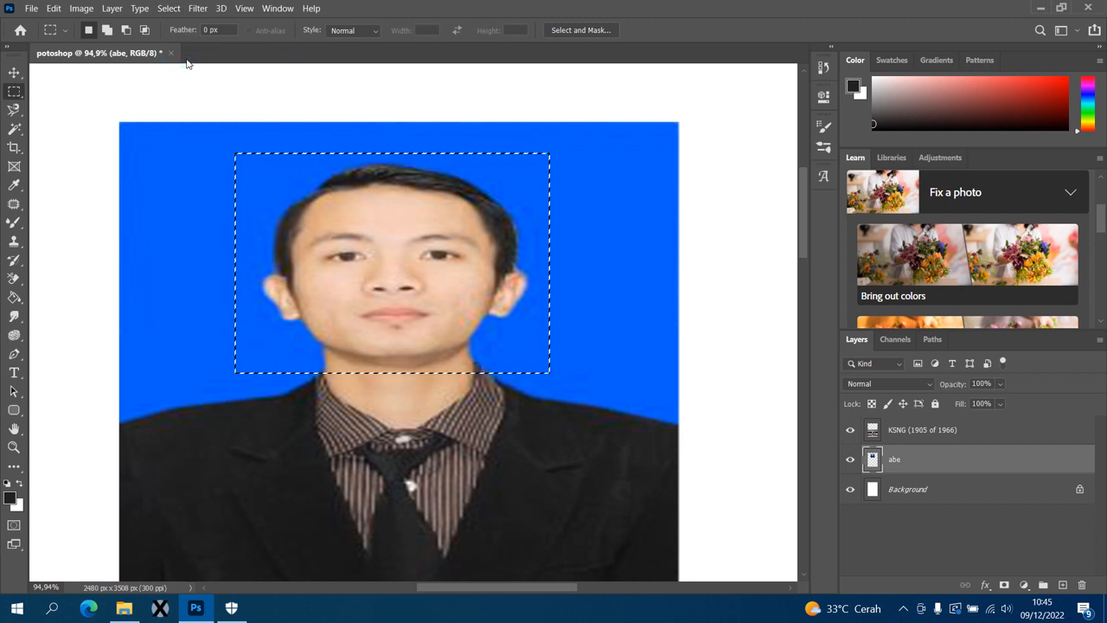
key(Delete)
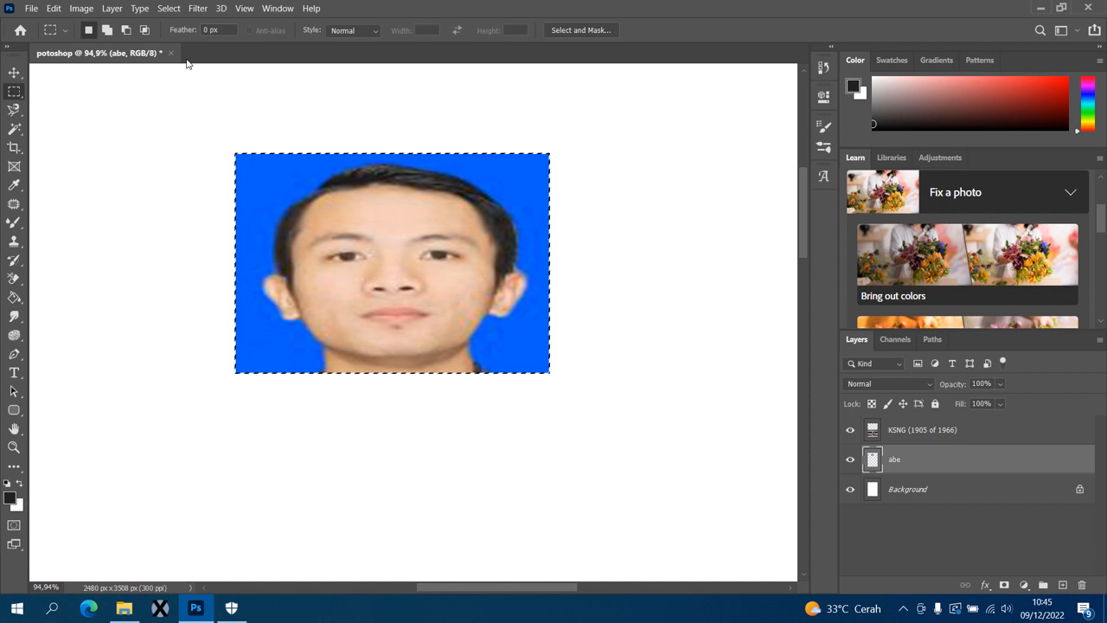
key(ctrl+z)
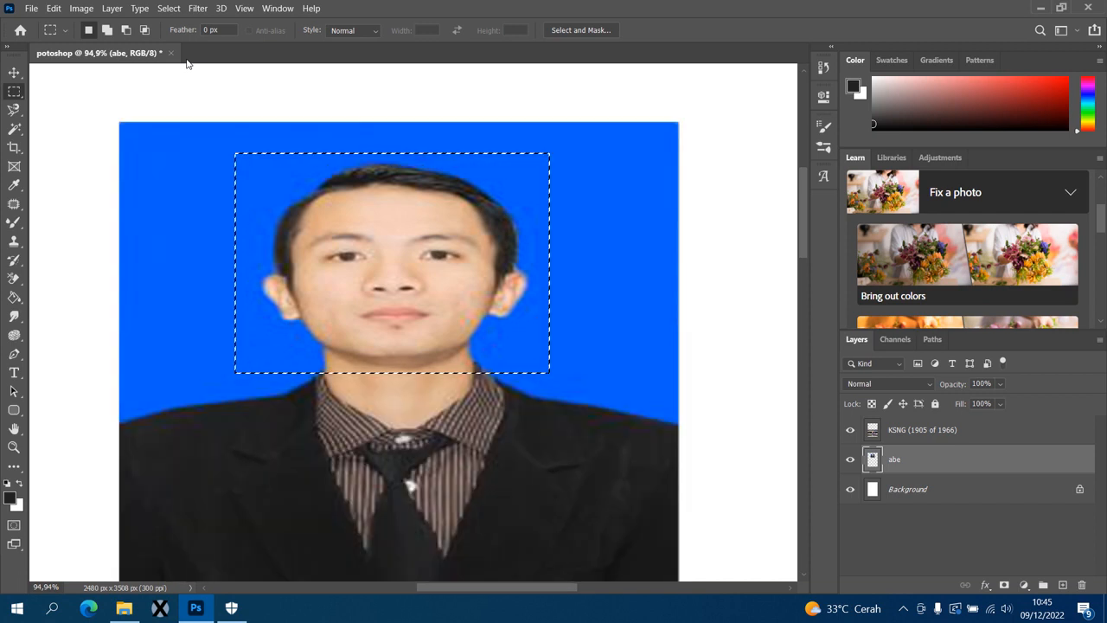
- Deselect the head area and draw a crop frame around the portrait's head
click(18, 152)
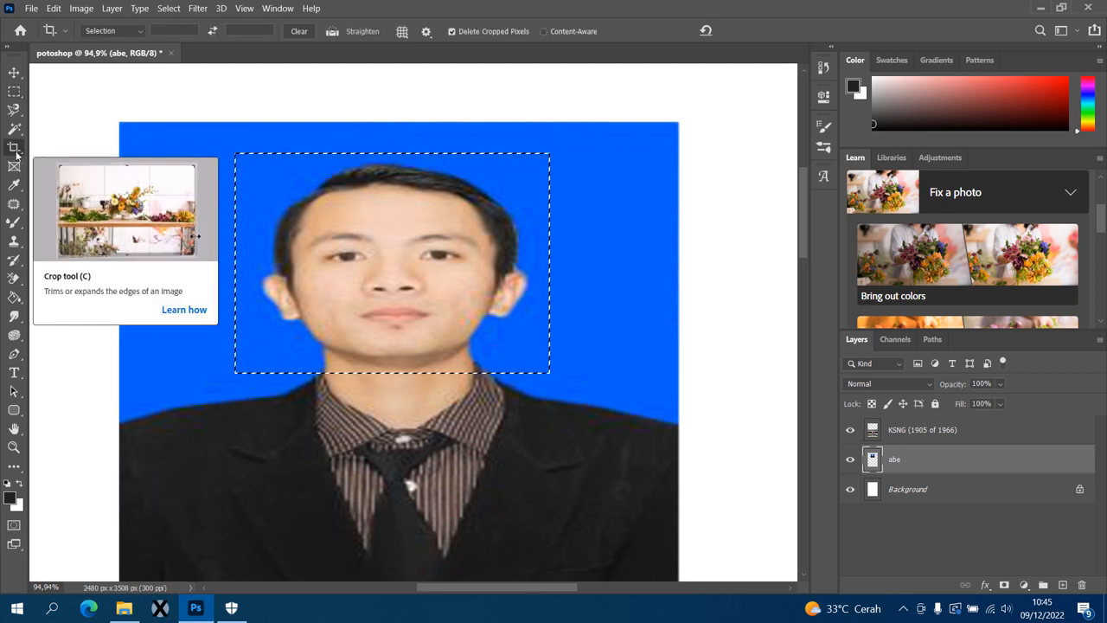
key(ctrl+d)
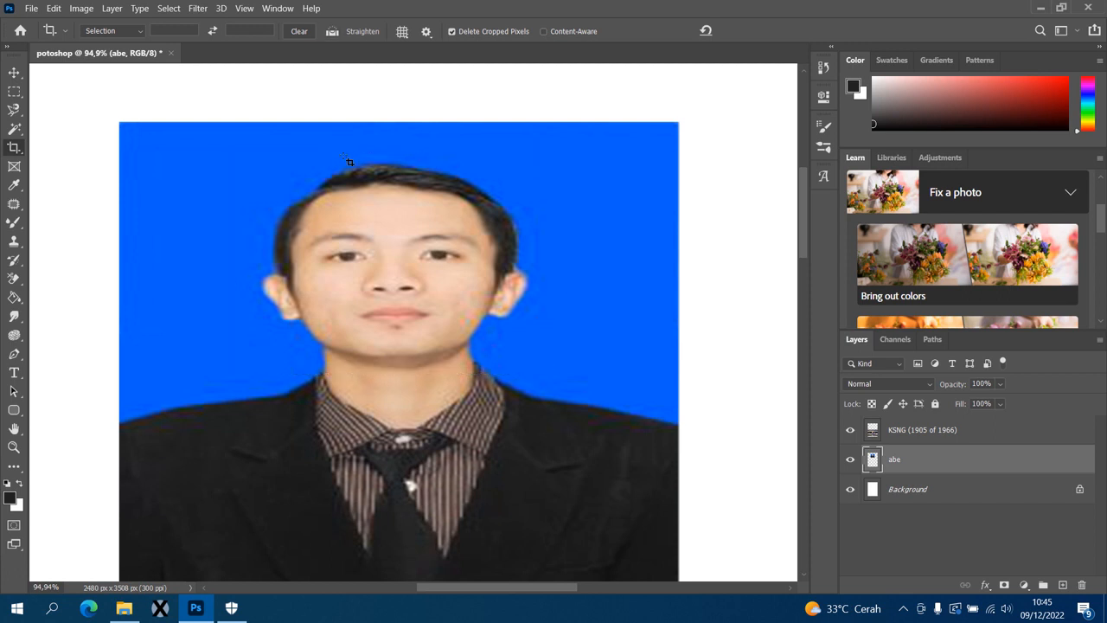
drag(220, 153, 593, 365)
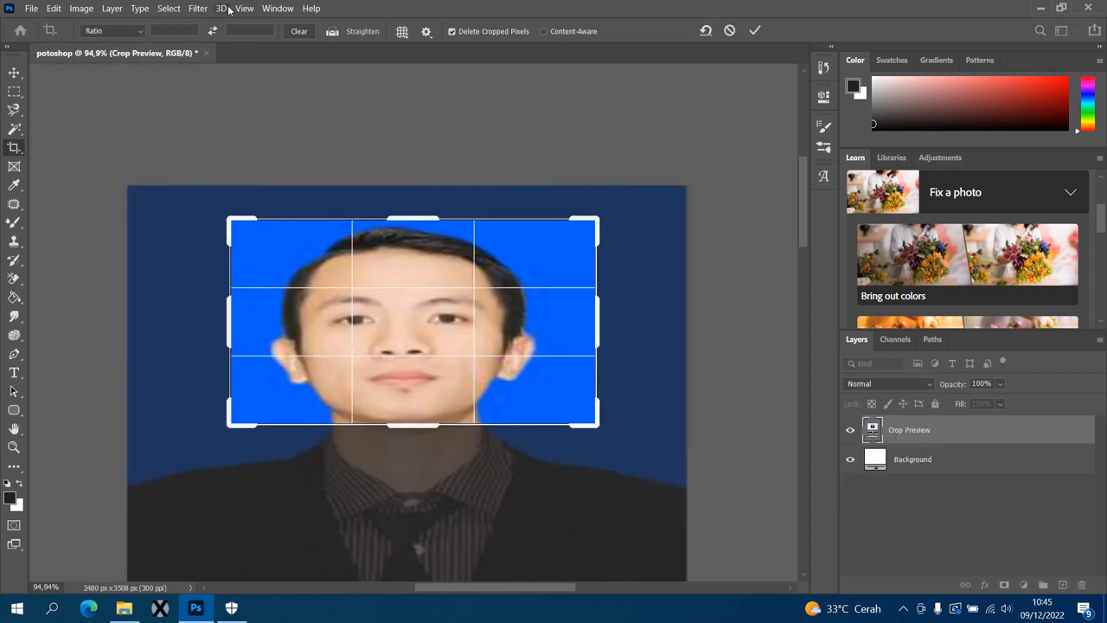
- Review the crop's ratio and overlay options, and cancel the crop of the portrait photo
click(118, 36)
click(119, 35)
click(167, 9)
click(494, 130)
click(403, 32)
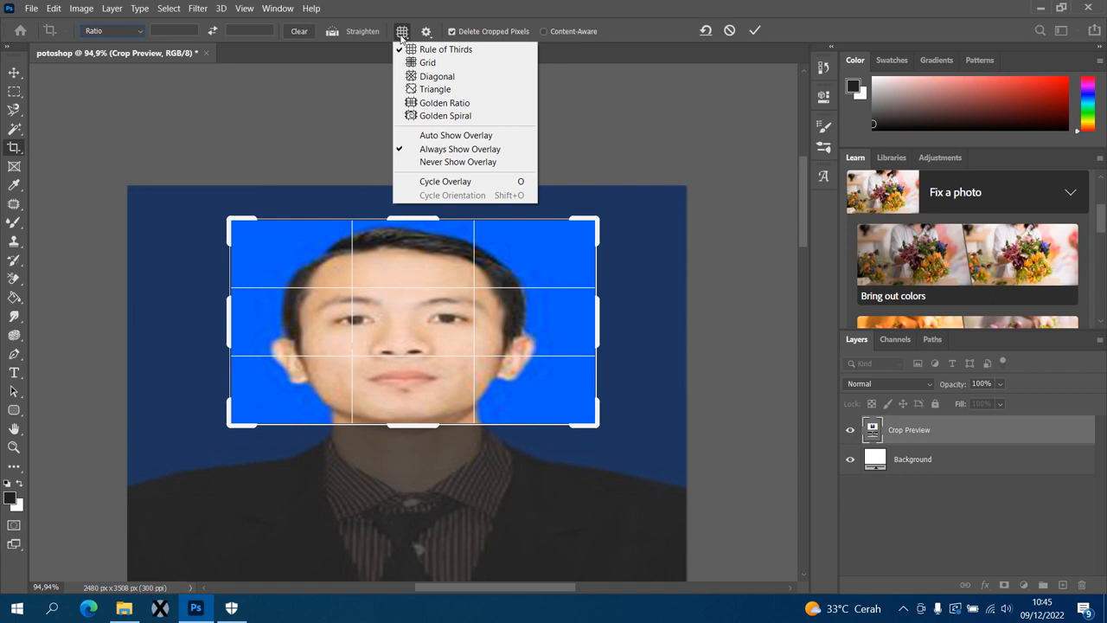
click(430, 35)
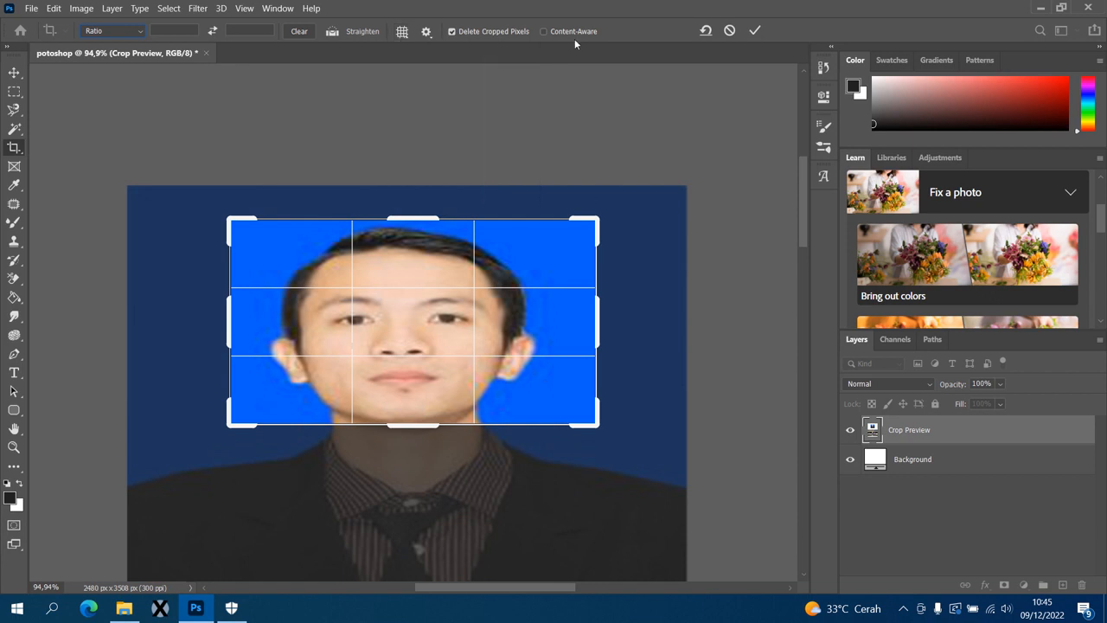
click(728, 34)
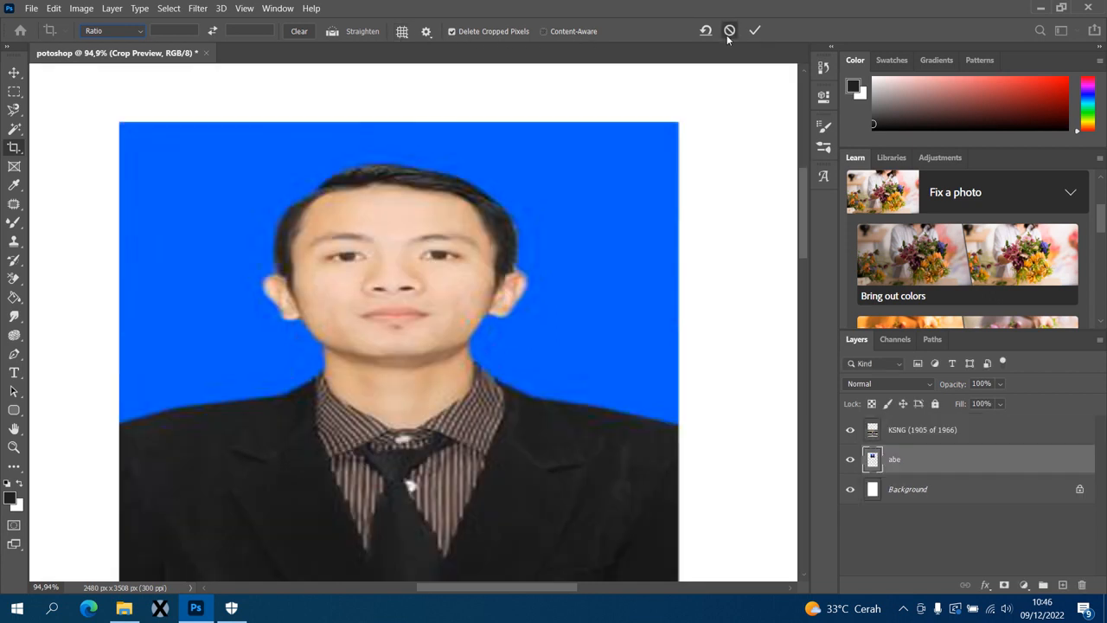
- Activate the Eyedropper Tool from its group of sampling and measuring tools
click(14, 167)
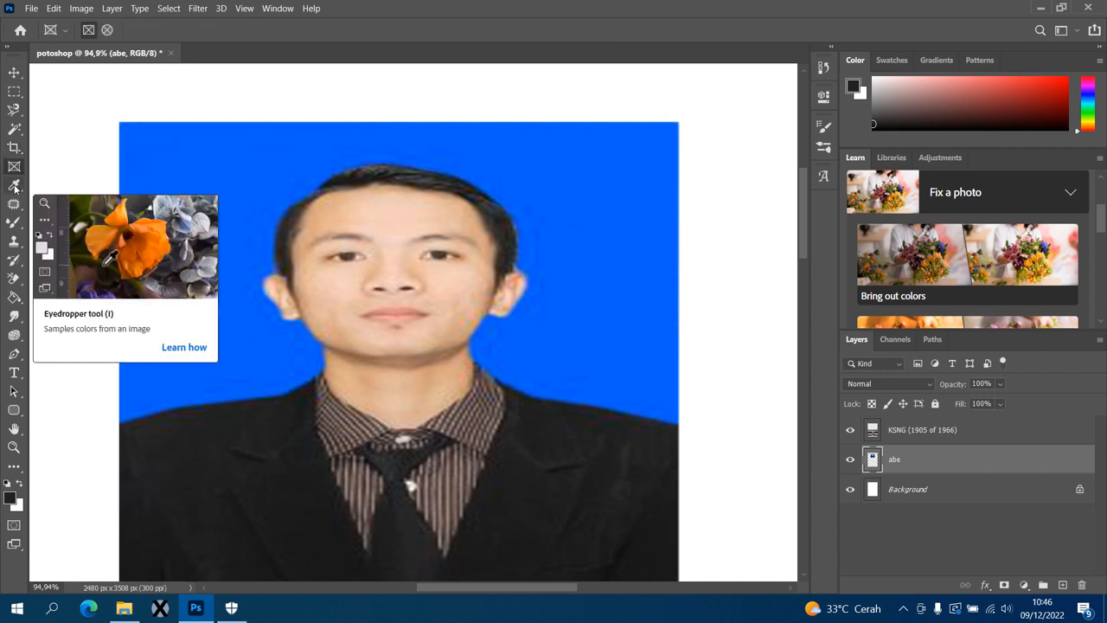
click(15, 187)
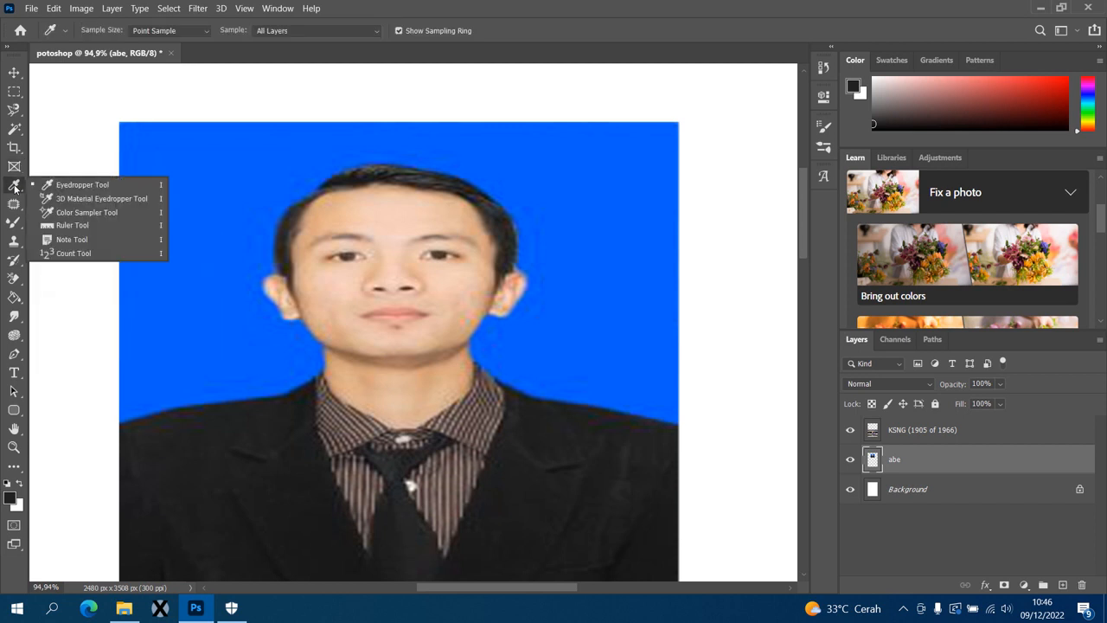
click(97, 192)
- Select the KSNG (1905 of 1966) layer and draw a dark rounded rectangle about 314 by 321 px beside the player
scroll(232, 251, down, 8)
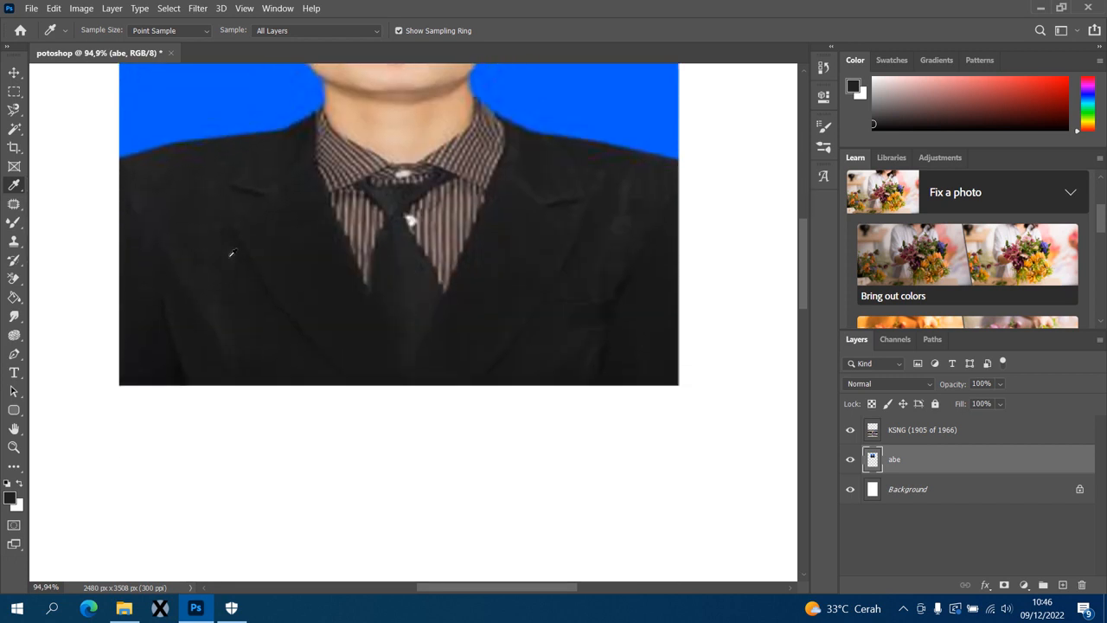
scroll(232, 251, down, 10)
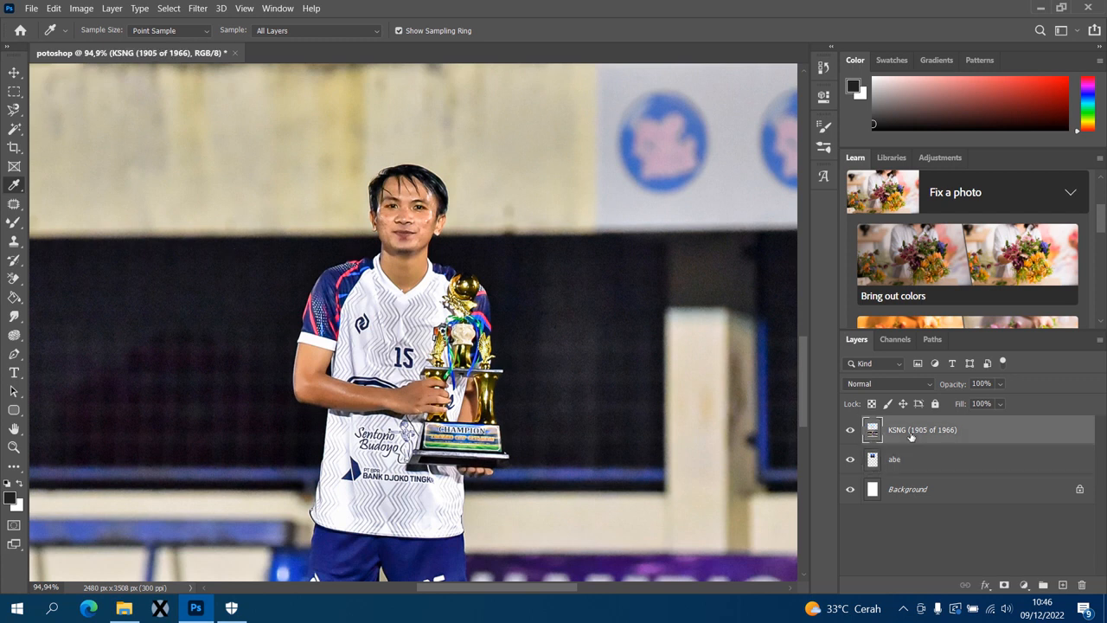
scroll(551, 343, down, 1)
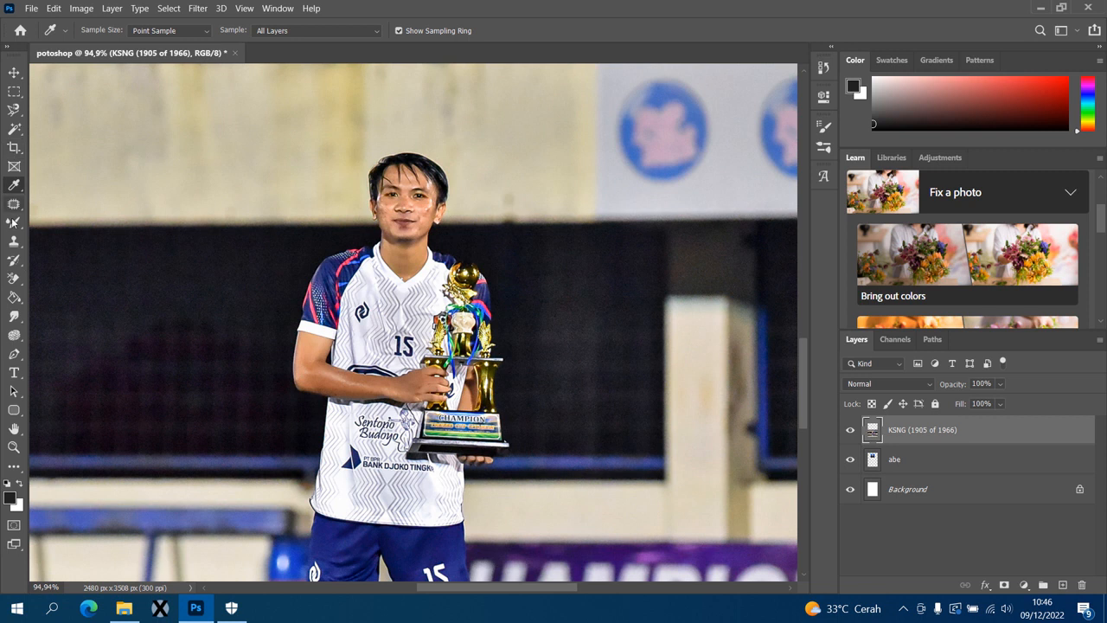
click(14, 410)
drag(79, 180, 249, 355)
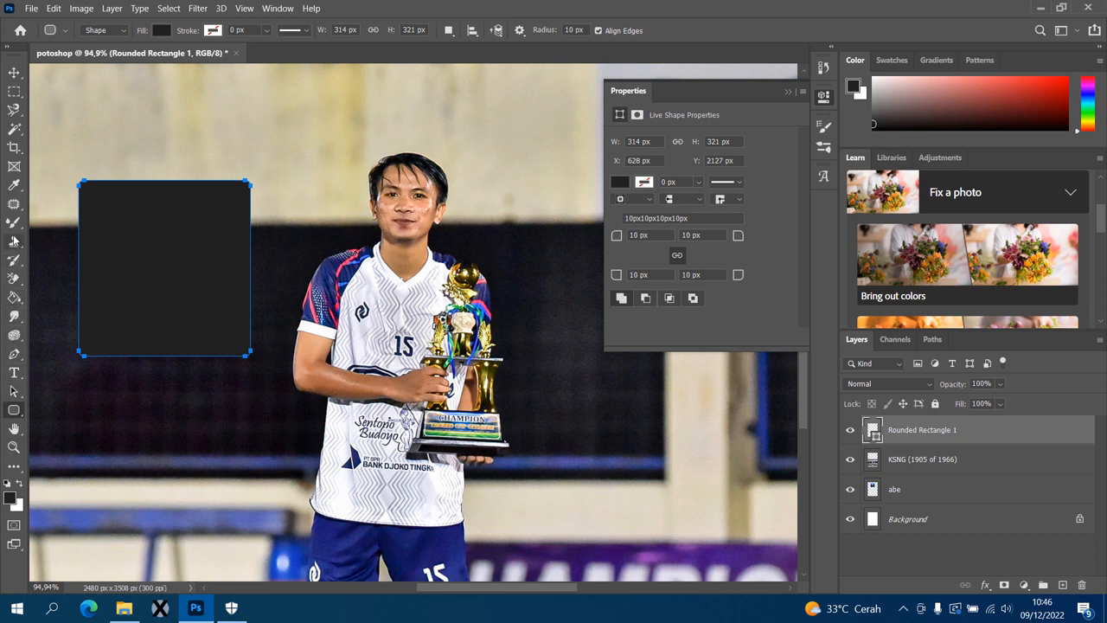
- Sample the navy blue of the player's shorts as the foreground colour with the Eyedropper Tool
drag(14, 184, 41, 180)
scroll(531, 364, down, 10)
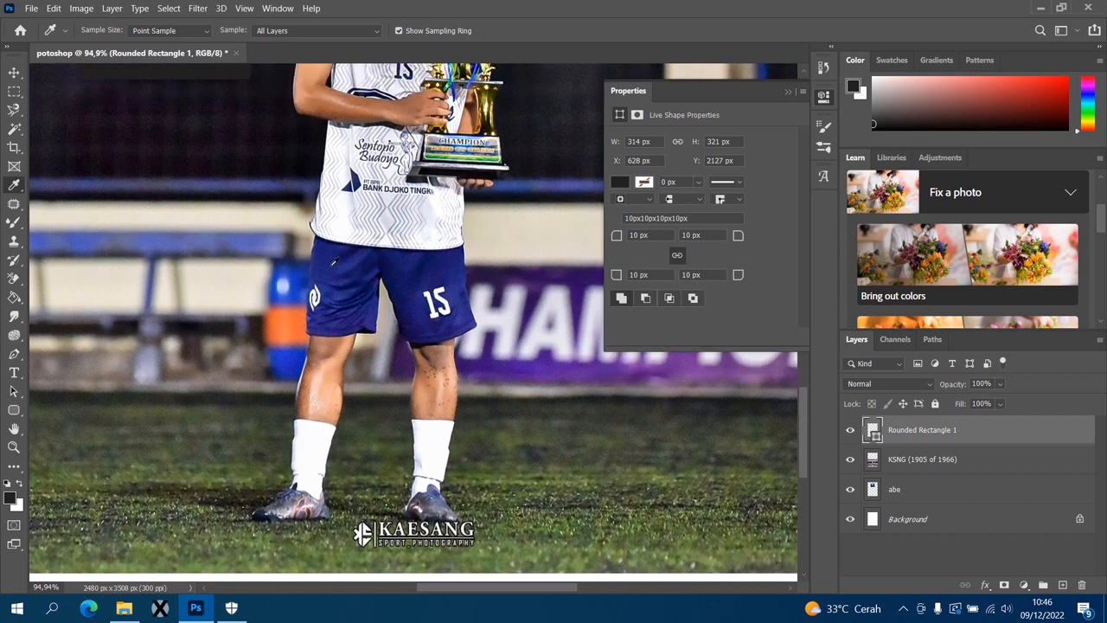
click(334, 261)
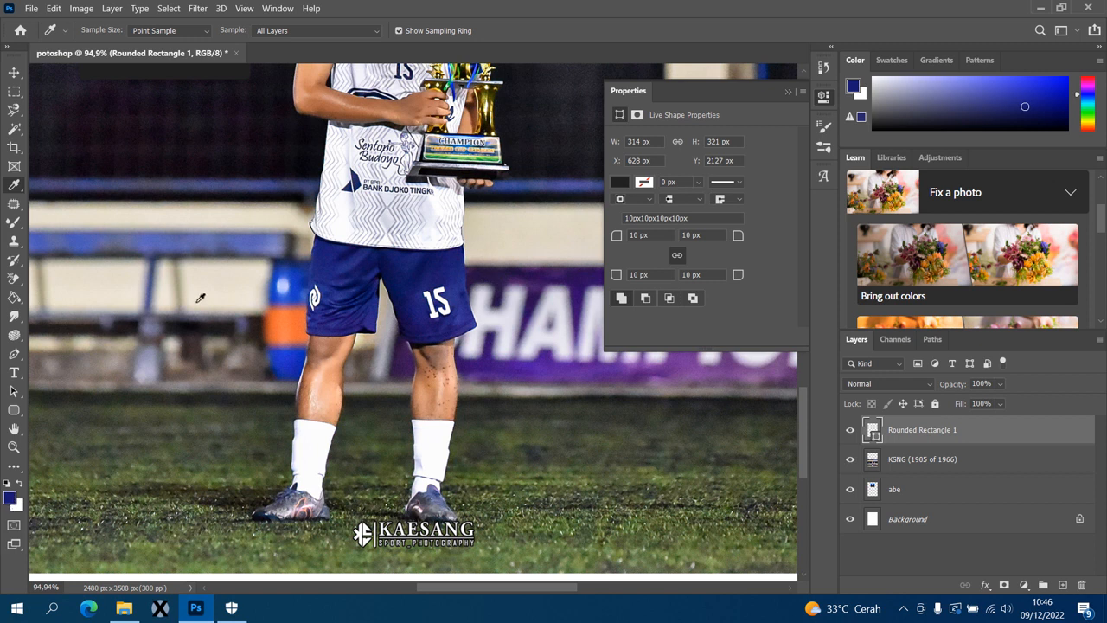
- Fill the dark rounded rectangle beside the player with the sampled navy blue using the Paint Bucket Tool, rasterizing the shape
scroll(199, 299, up, 6)
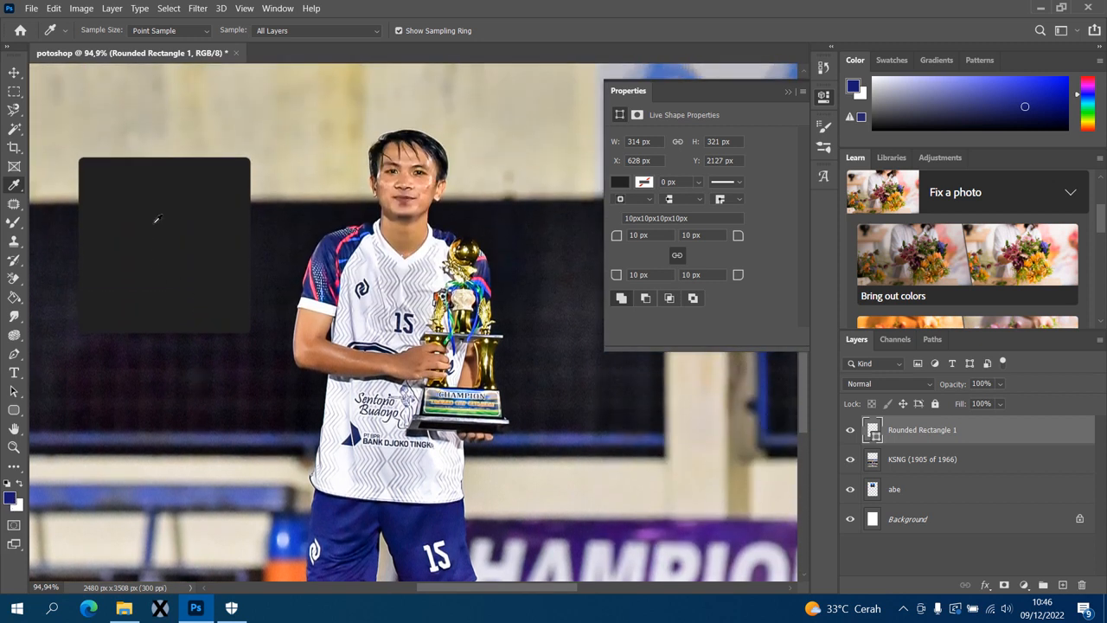
click(14, 298)
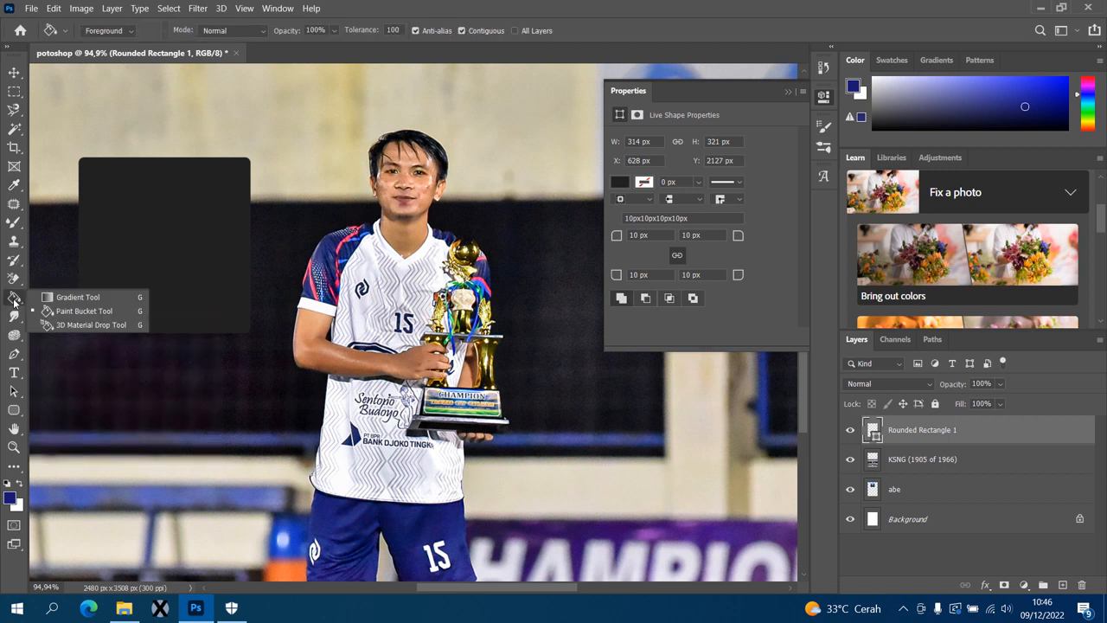
click(78, 311)
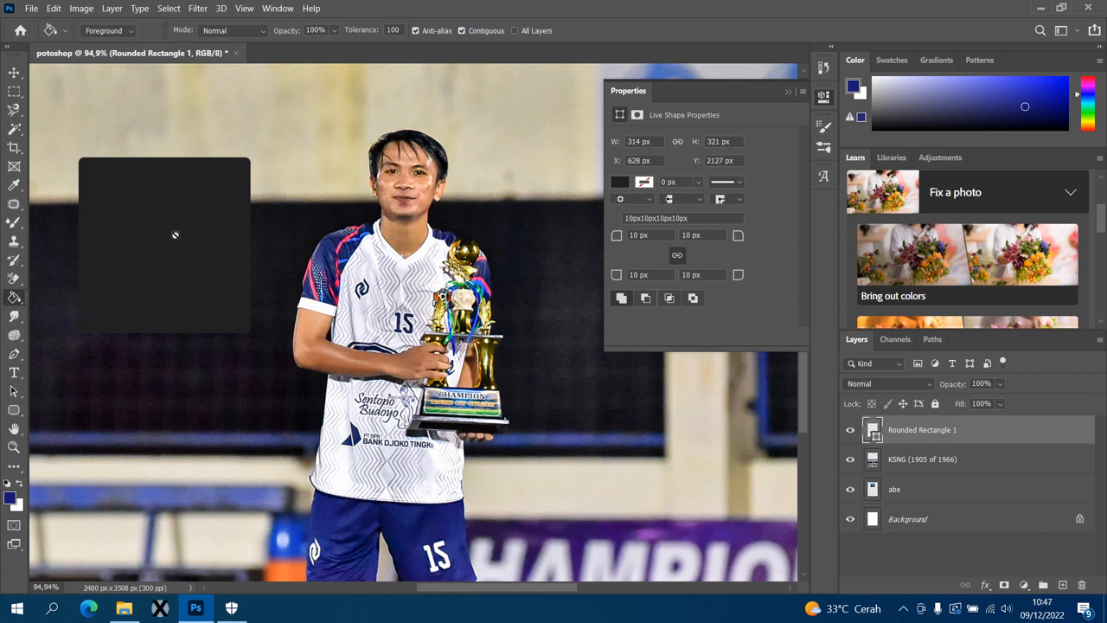
click(149, 241)
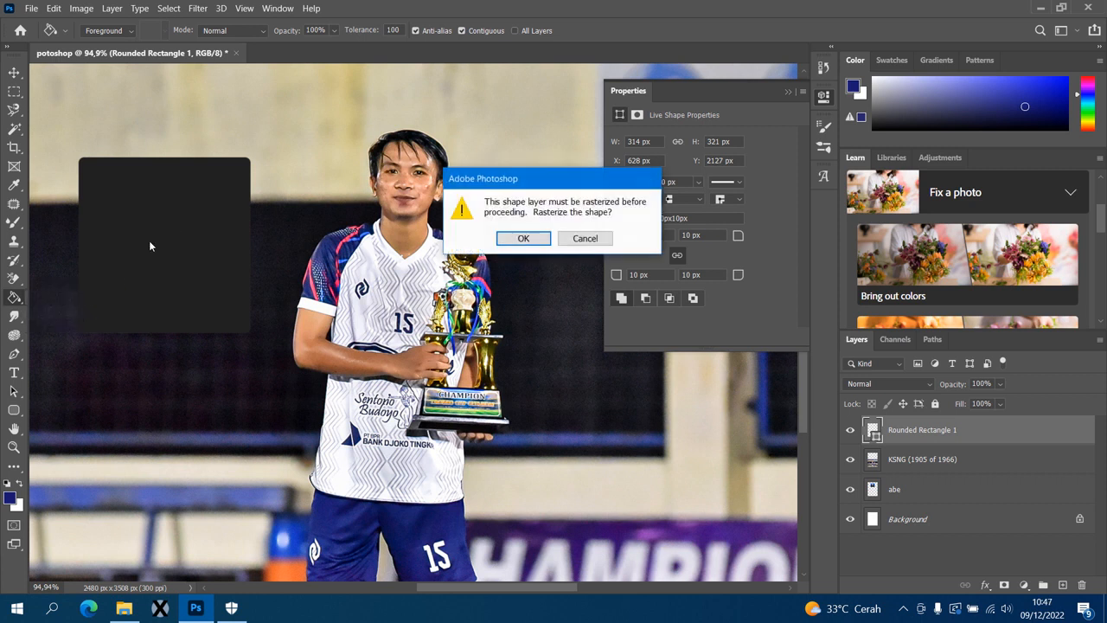
click(524, 239)
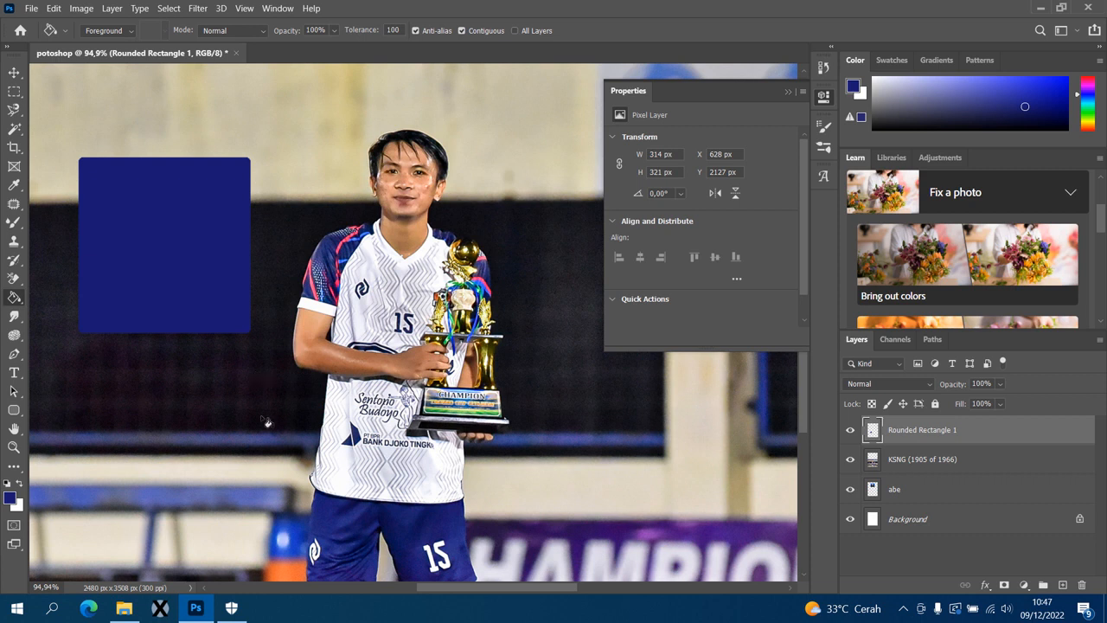
- Delete the Rounded Rectangle 1 layer and collapse its properties
key(Delete)
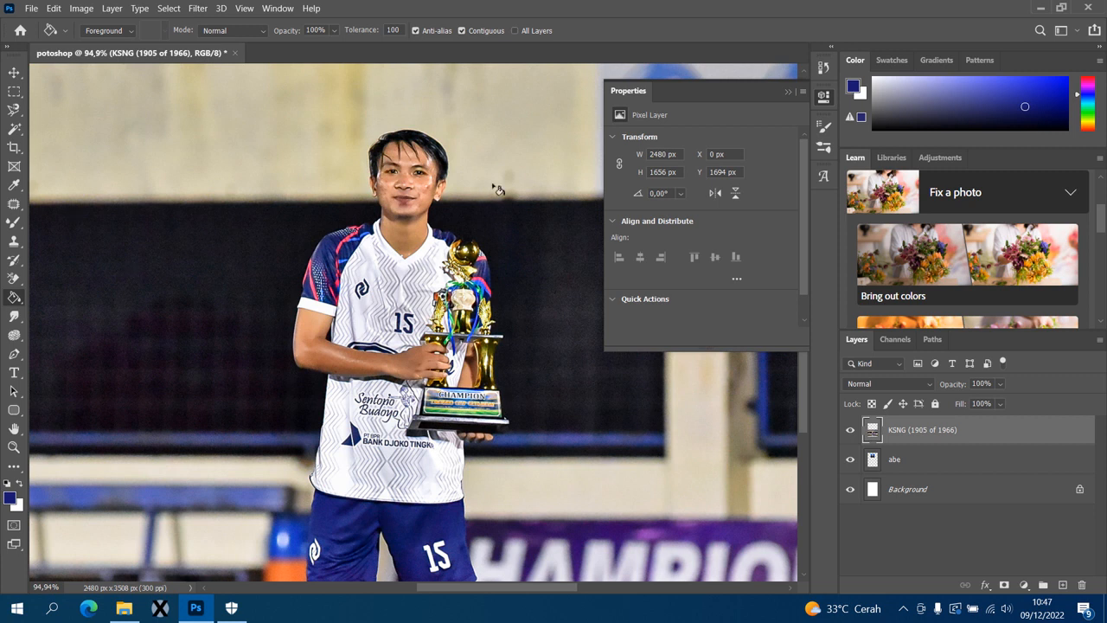
click(787, 92)
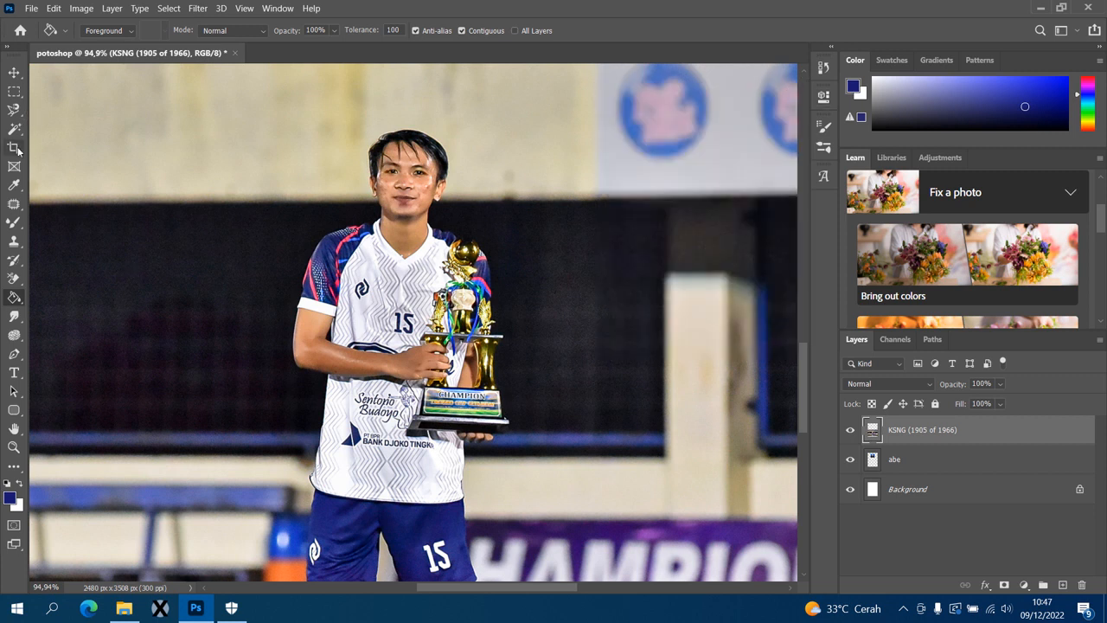
- Retouch the blemishes on both of the player's cheeks with the content-aware Spot Healing Brush at size 19
click(17, 203)
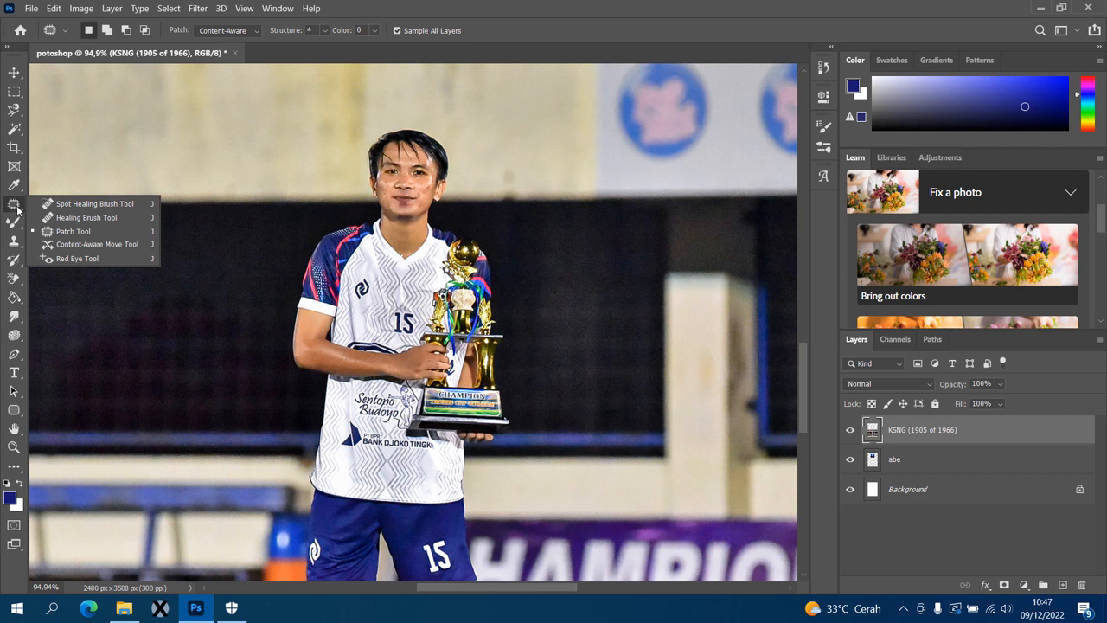
click(118, 206)
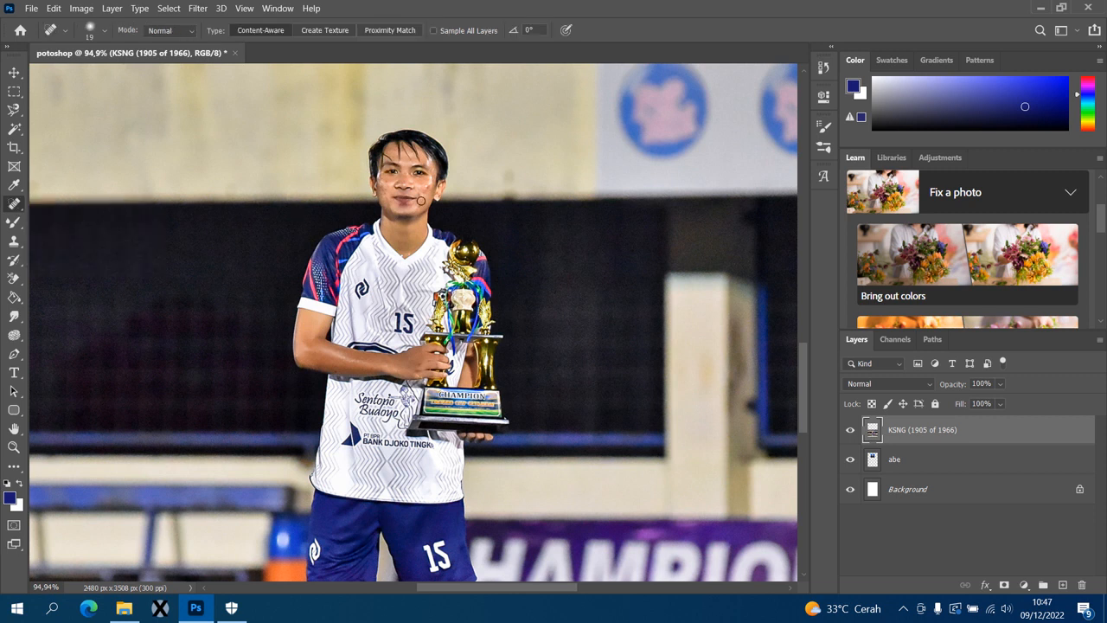
scroll(422, 201, up, 6)
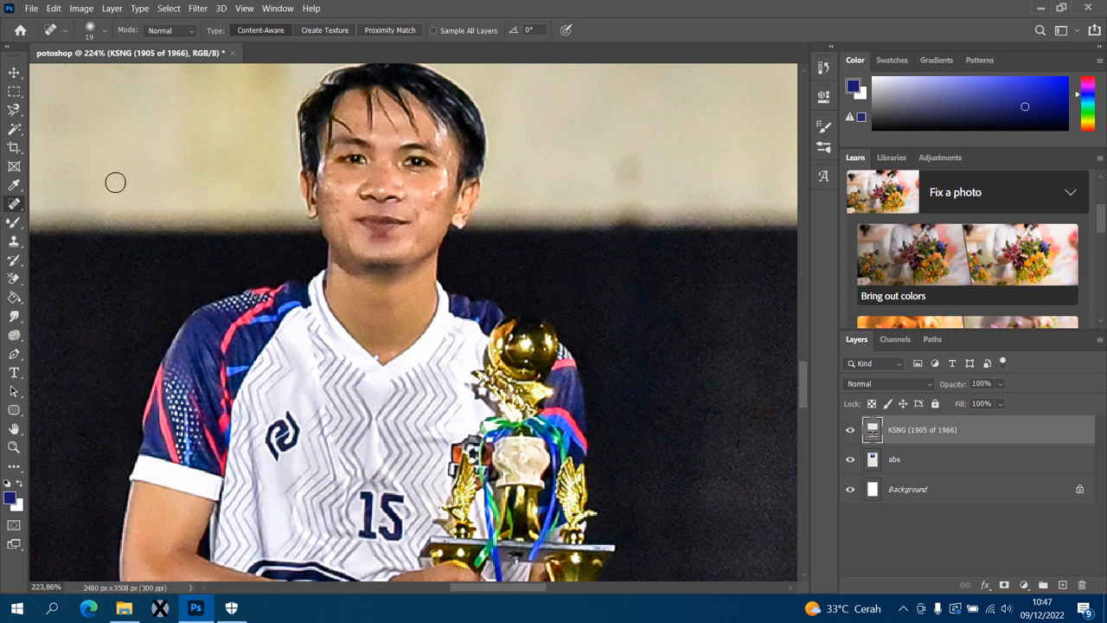
right_click(12, 206)
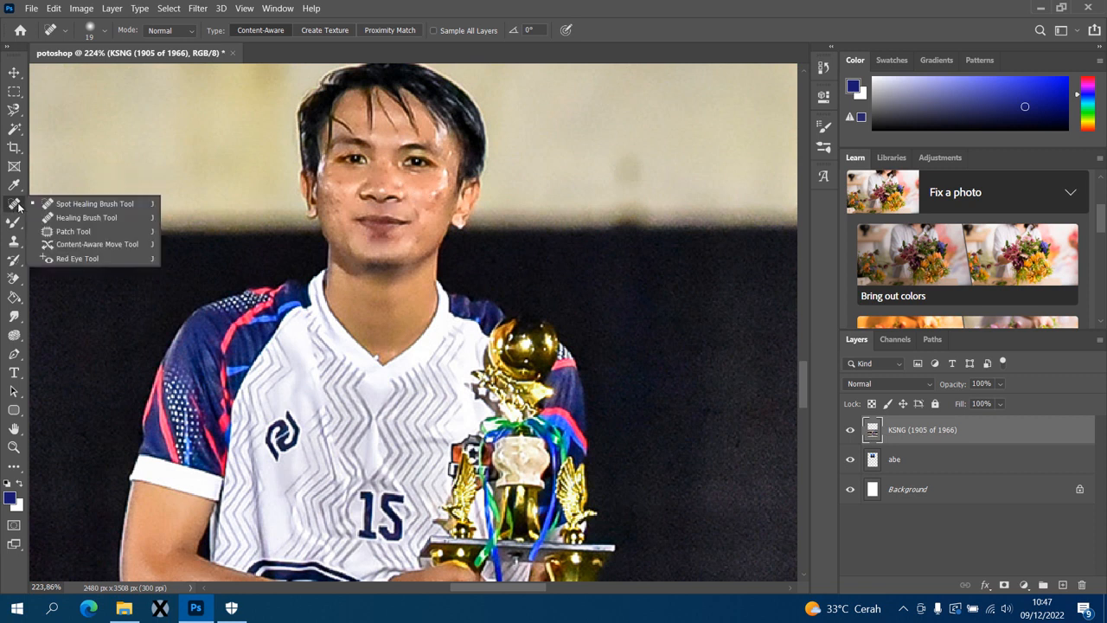
click(66, 204)
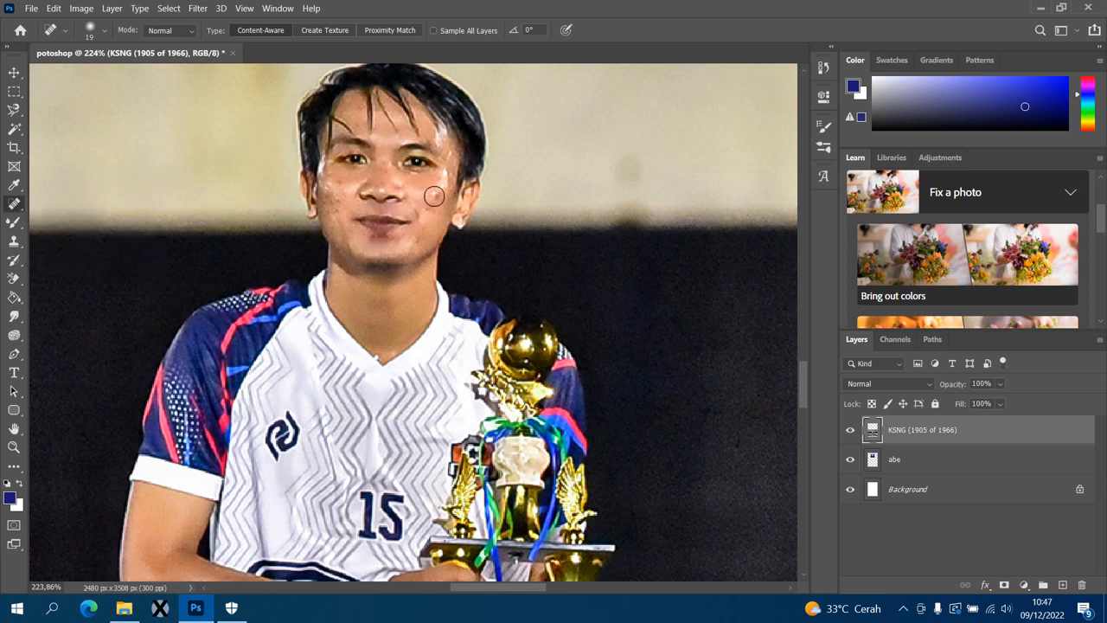
mouse_move(433, 195)
mouse_down()
mouse_move(434, 218)
mouse_move(453, 208)
mouse_up()
click(442, 223)
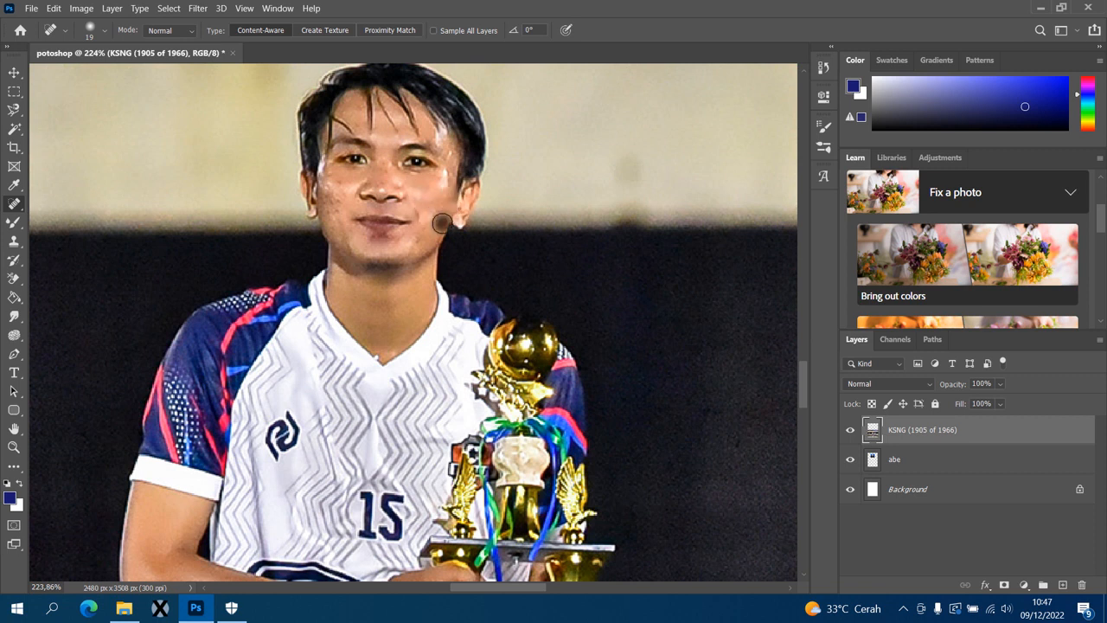
mouse_move(338, 206)
mouse_down()
mouse_move(340, 183)
mouse_move(341, 213)
mouse_up()
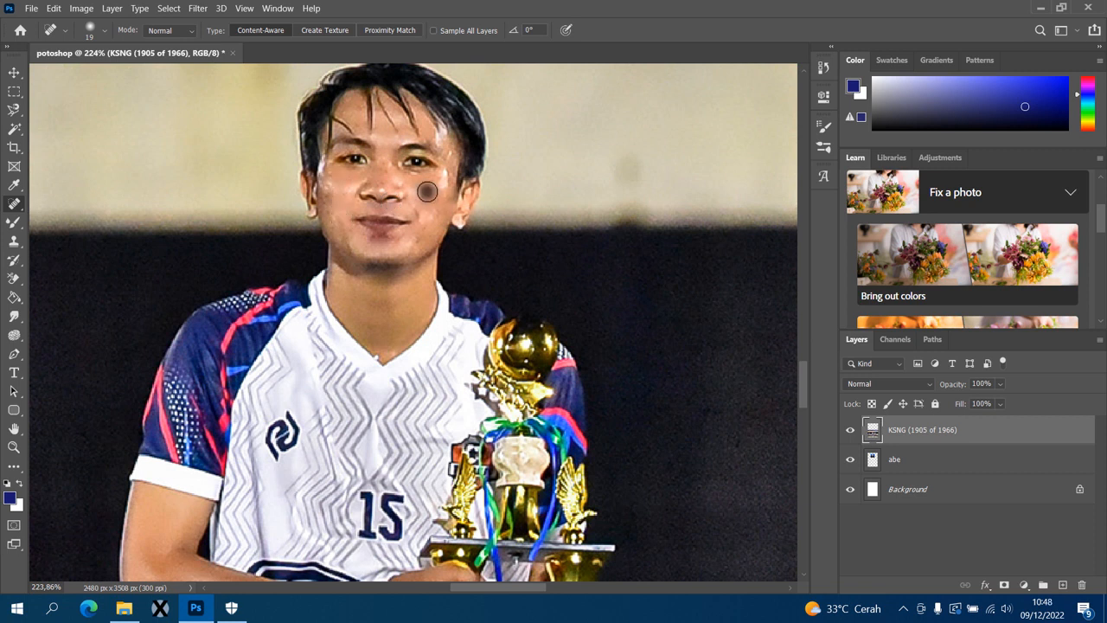
mouse_move(429, 208)
mouse_down()
mouse_move(416, 240)
mouse_move(433, 218)
mouse_up()
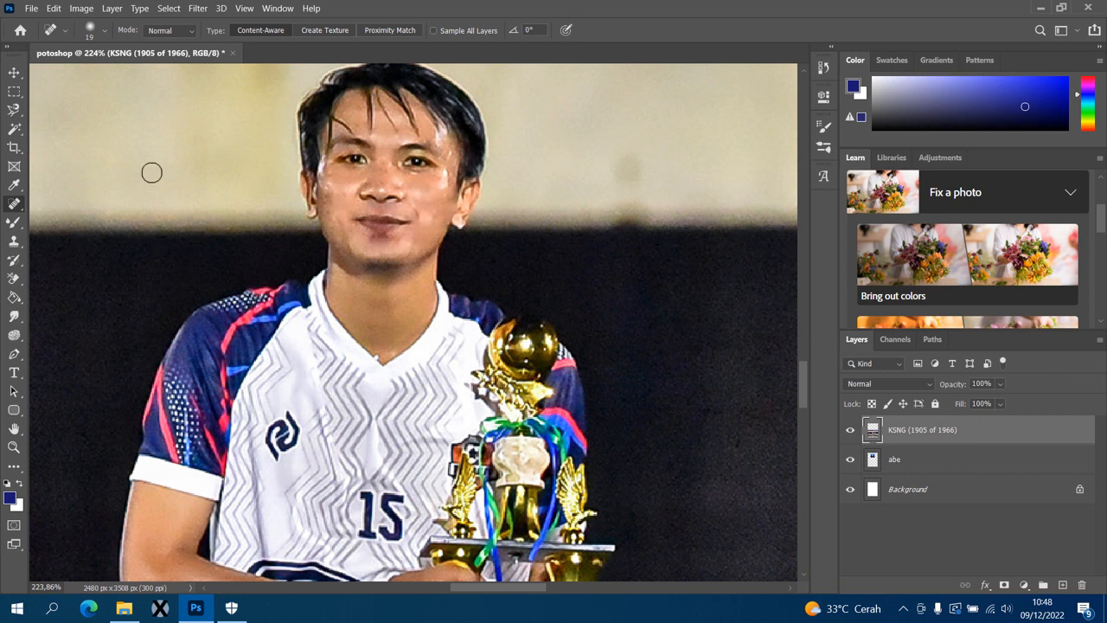
- Remove the white number 15 from the player's shorts with the Spot Healing Brush
scroll(107, 181, down, 10)
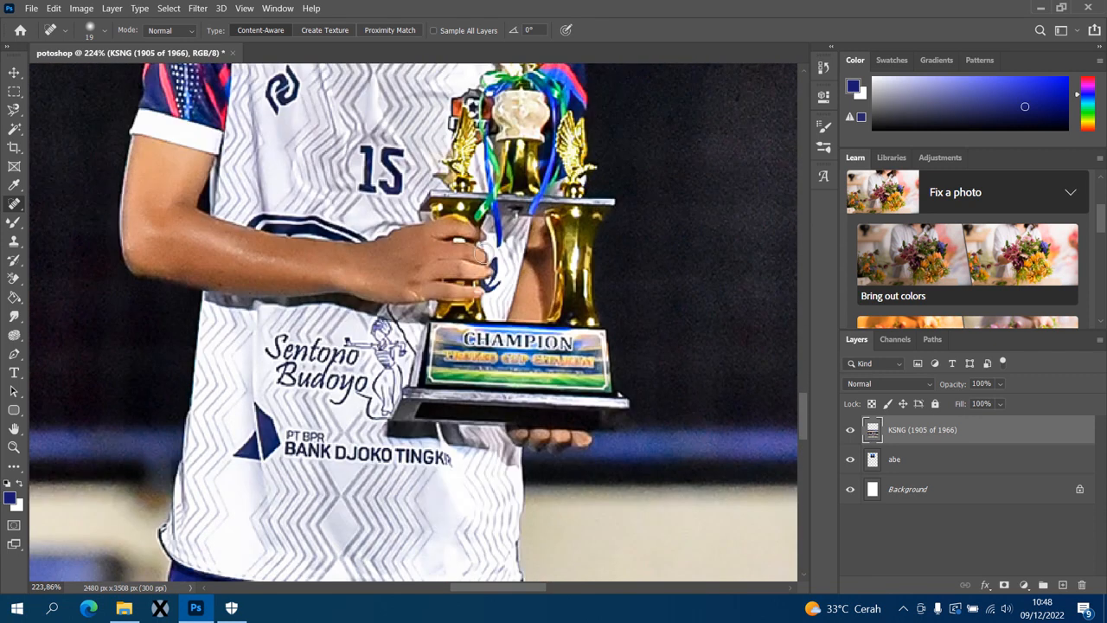
scroll(482, 253, down, 12)
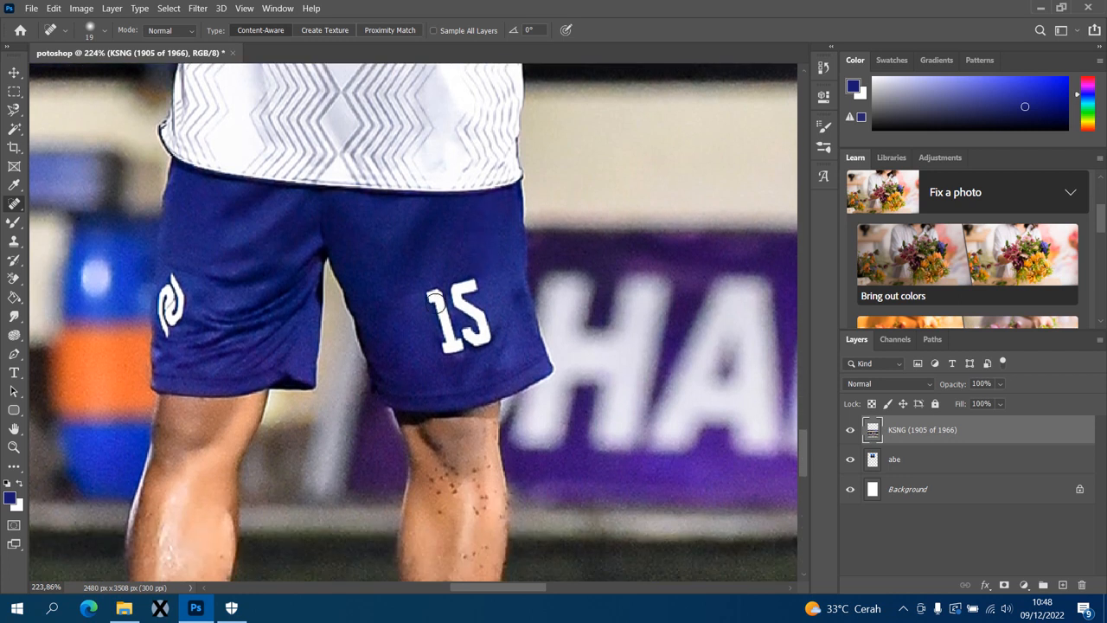
click(436, 302)
mouse_move(436, 294)
mouse_down()
mouse_move(449, 343)
mouse_move(459, 342)
mouse_move(441, 308)
mouse_move(482, 285)
mouse_move(464, 308)
mouse_move(482, 336)
mouse_move(461, 340)
mouse_move(456, 321)
mouse_move(453, 333)
mouse_move(462, 290)
mouse_move(487, 330)
mouse_move(481, 346)
mouse_move(448, 338)
mouse_move(489, 303)
mouse_move(420, 295)
mouse_move(442, 334)
mouse_move(476, 343)
mouse_up()
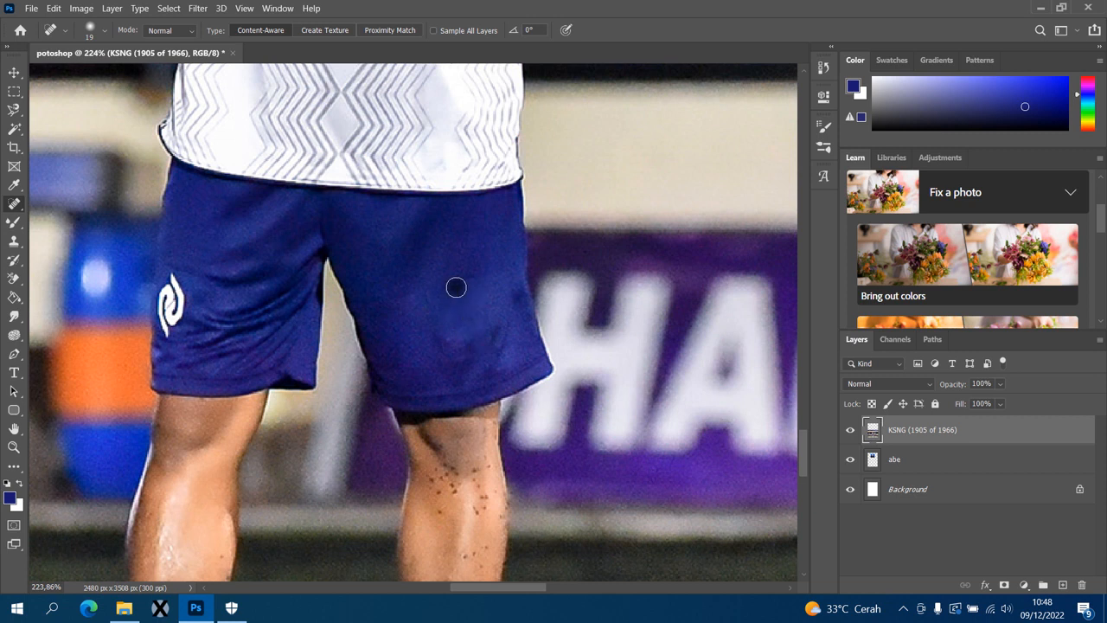
drag(442, 343, 445, 335)
- Revert the document history to a Spot Healing Brush state from before the number 15 was removed from the shorts
click(823, 67)
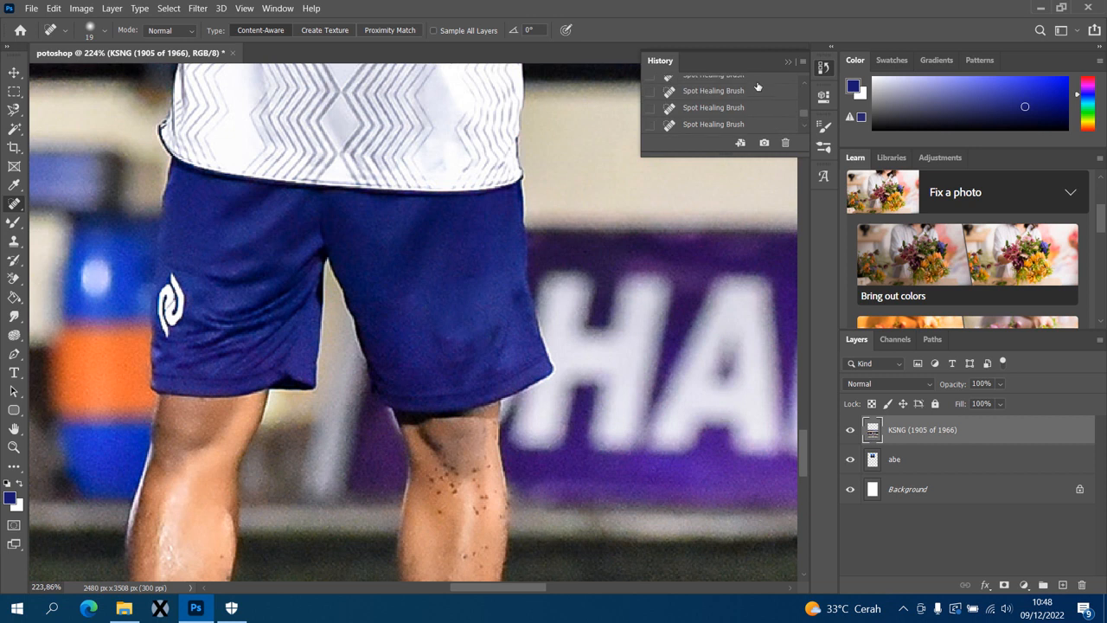
click(746, 102)
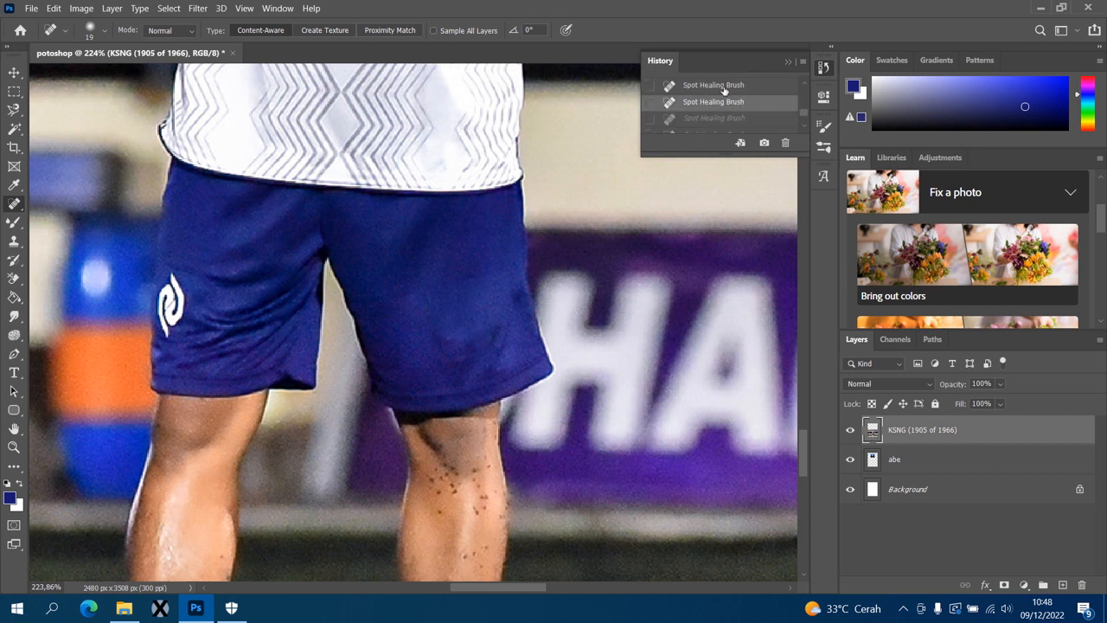
scroll(724, 90, up, 3)
scroll(723, 92, down, 1)
scroll(723, 92, up, 2)
click(725, 93)
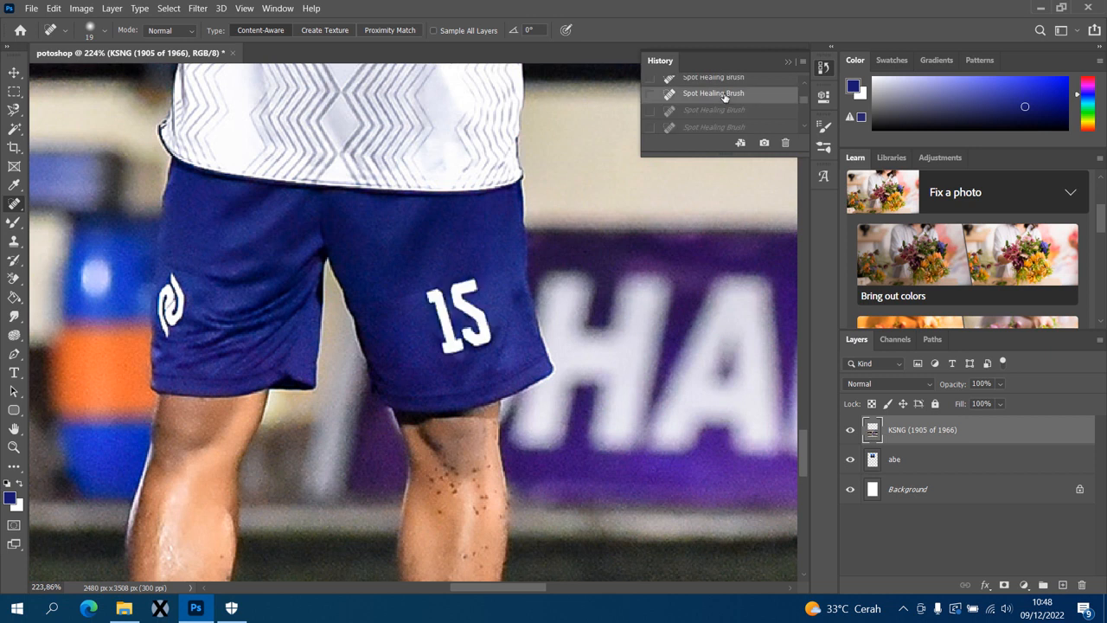
scroll(725, 97, up, 1)
click(723, 105)
click(721, 120)
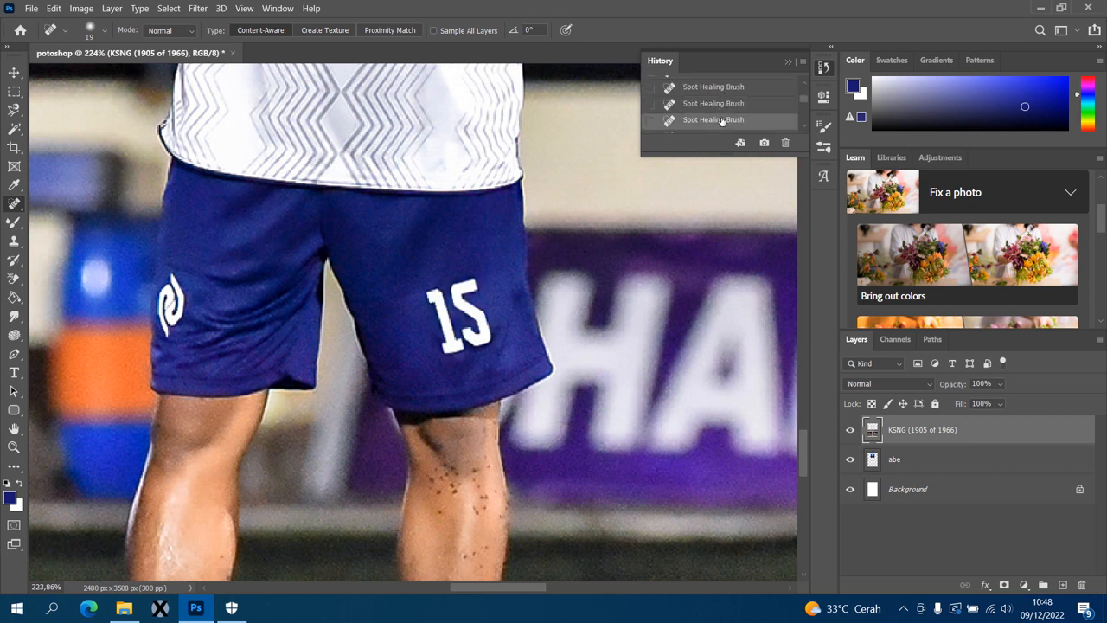
- Paint over the number 15 on the shorts with the Healing Brush Tool at size 53, using plain shorts fabric as the source
right_click(13, 205)
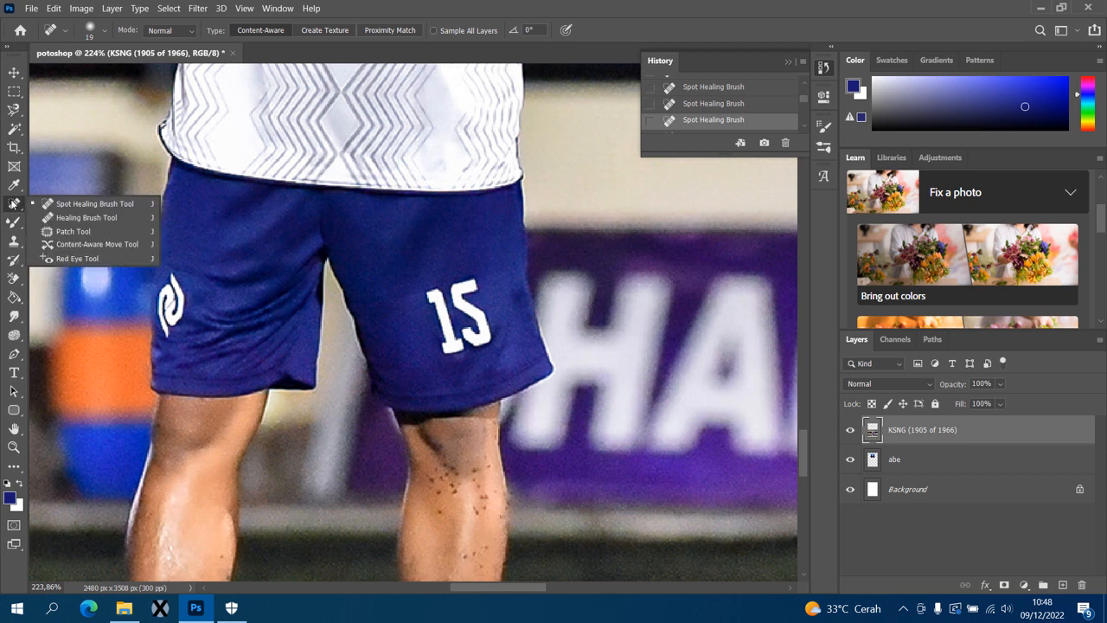
click(73, 218)
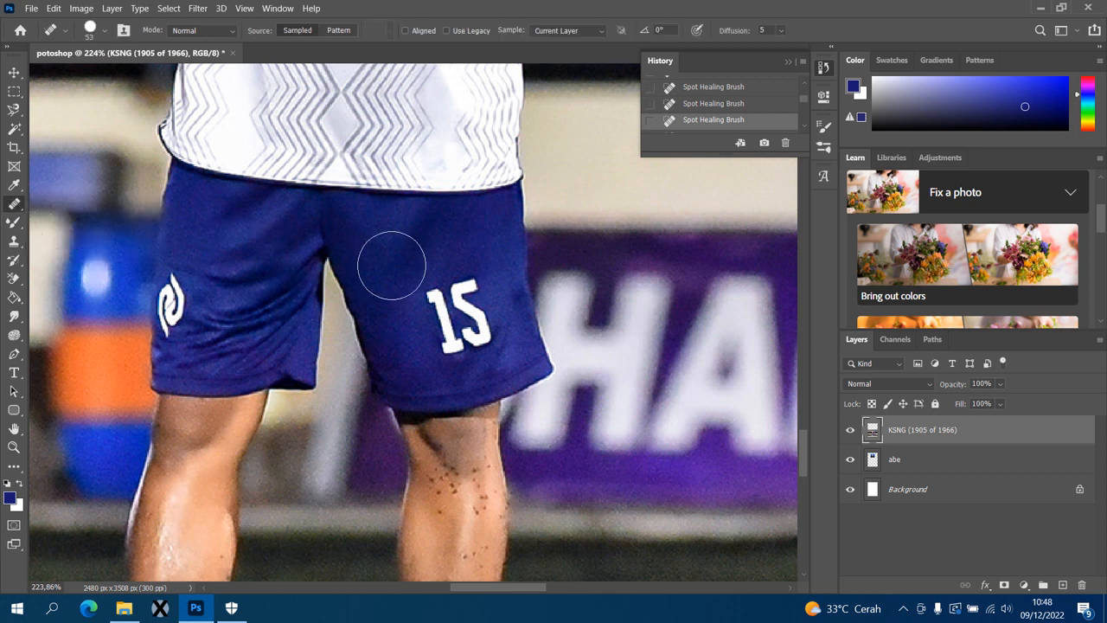
right_click(13, 205)
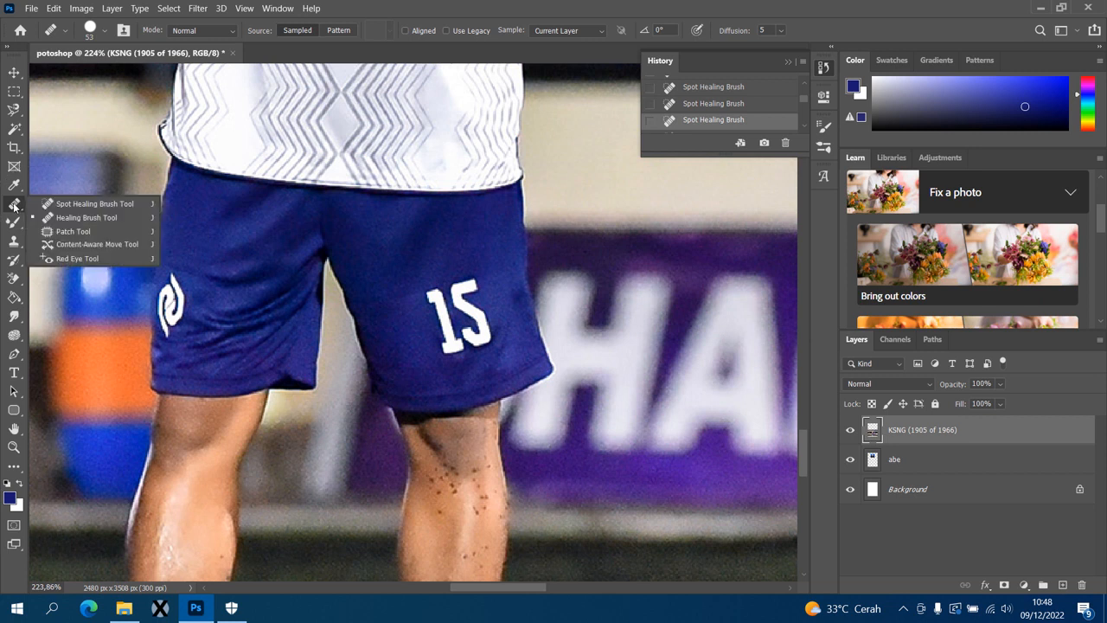
click(83, 216)
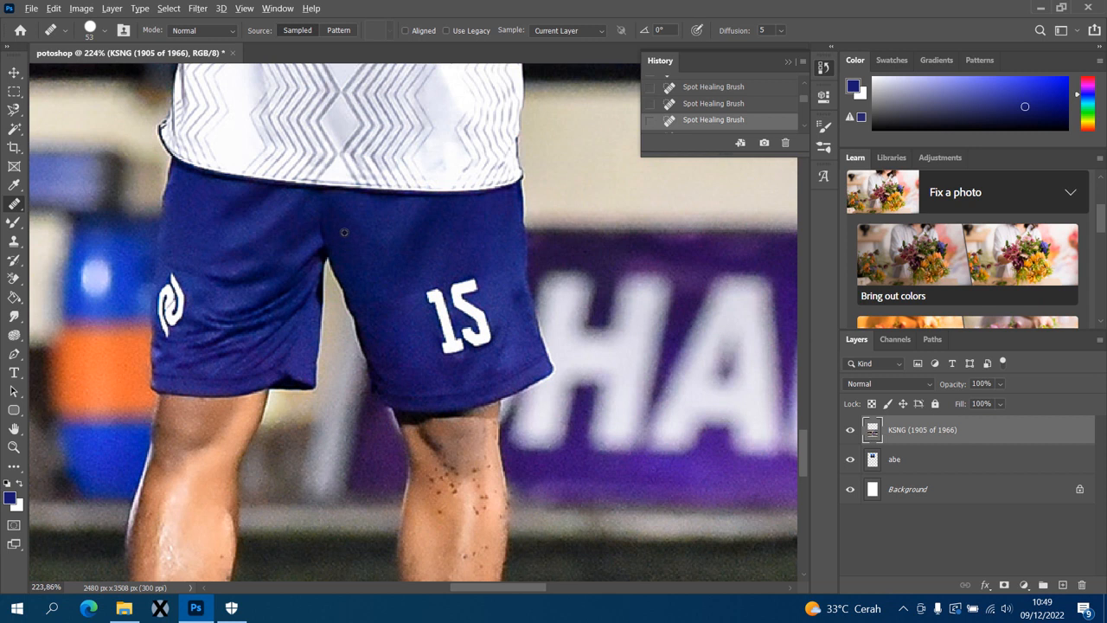
mouse_move(389, 245)
mouse_down()
mouse_move(424, 259)
mouse_move(408, 287)
mouse_up()
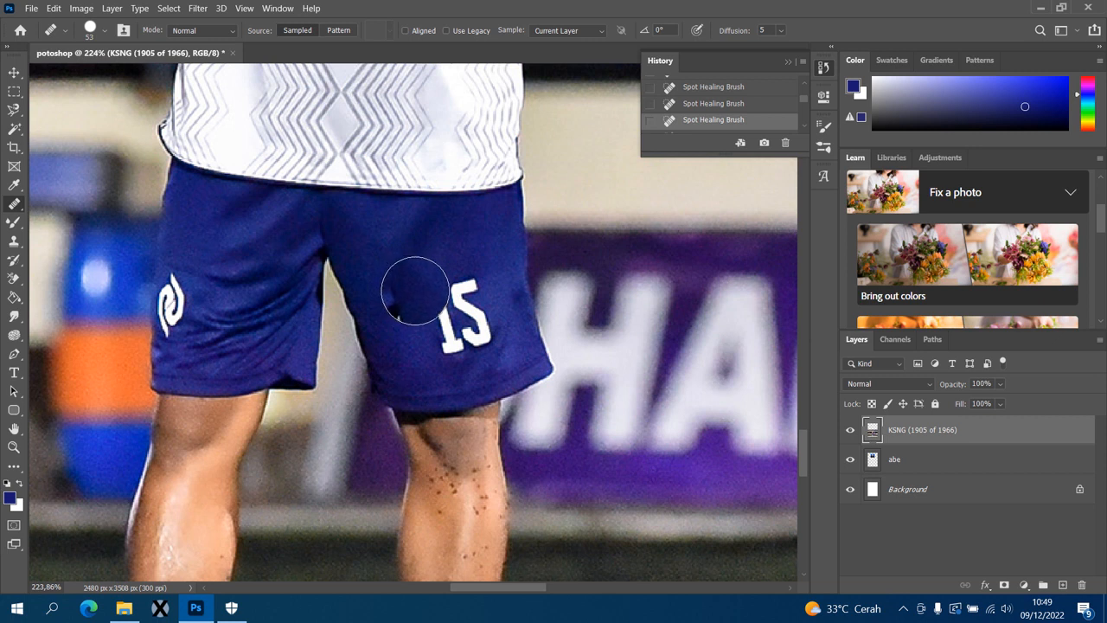
drag(469, 317, 470, 301)
click(463, 301)
click(455, 312)
click(452, 328)
click(482, 314)
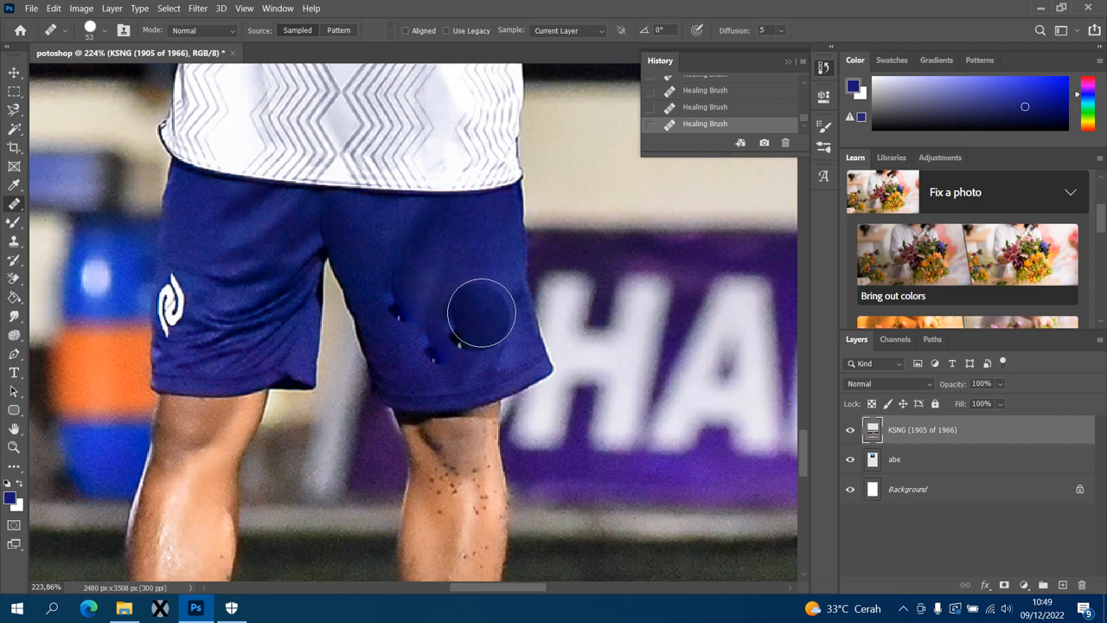
click(415, 297)
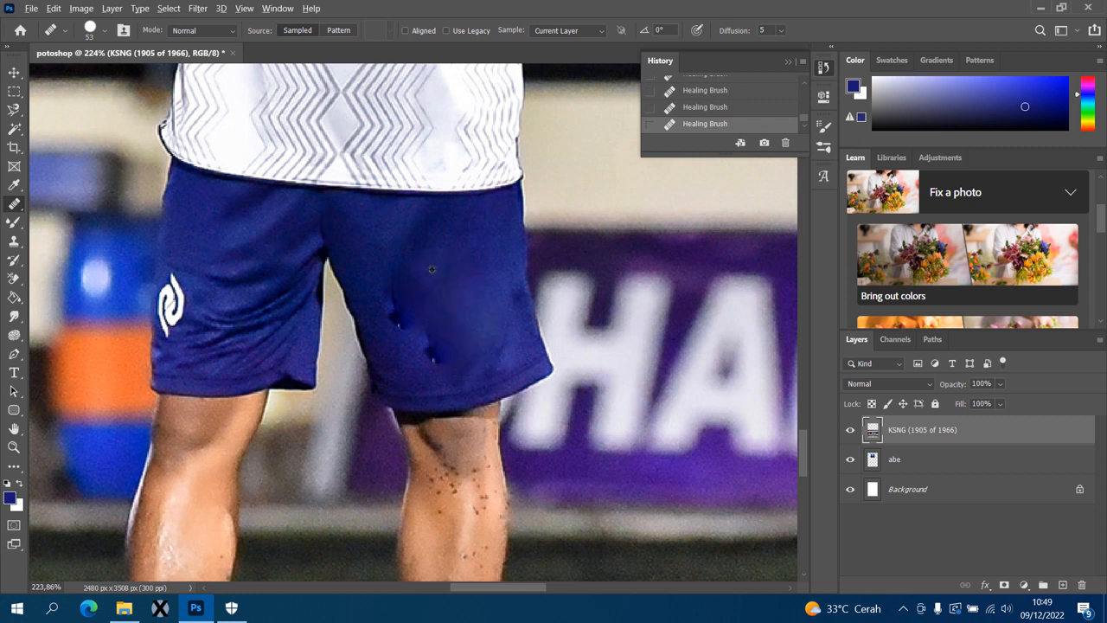
- Resample clean fabric near the top of the shorts and heal the leftover marks and uneven patches around the covered number
alt+click(379, 231)
click(432, 262)
click(429, 274)
click(409, 287)
click(398, 313)
click(428, 345)
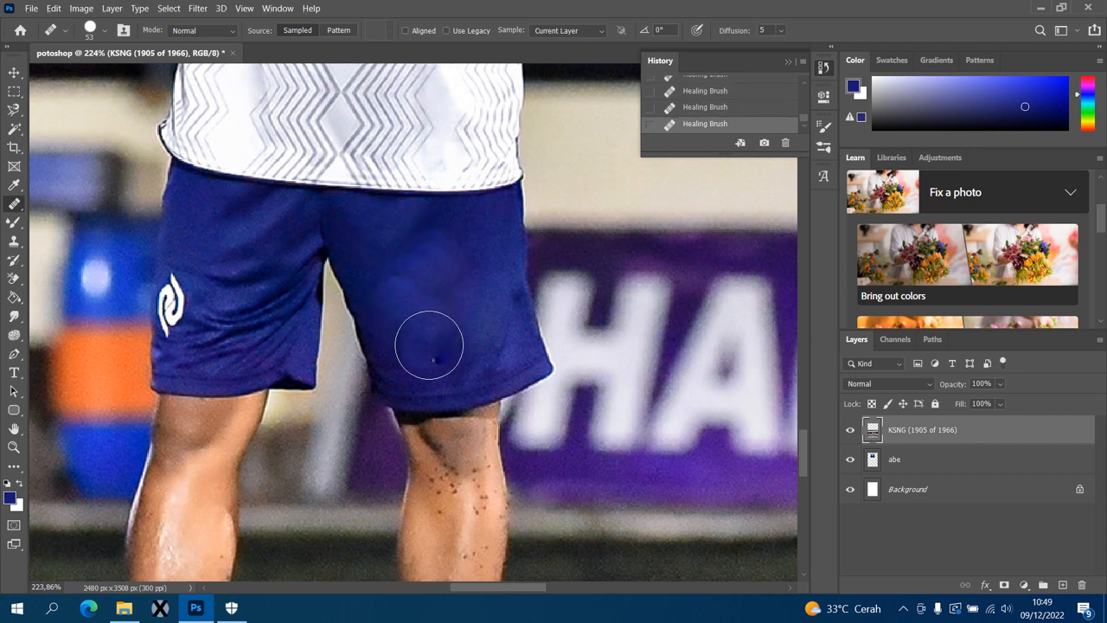
click(467, 342)
click(471, 281)
click(448, 262)
click(416, 261)
click(424, 279)
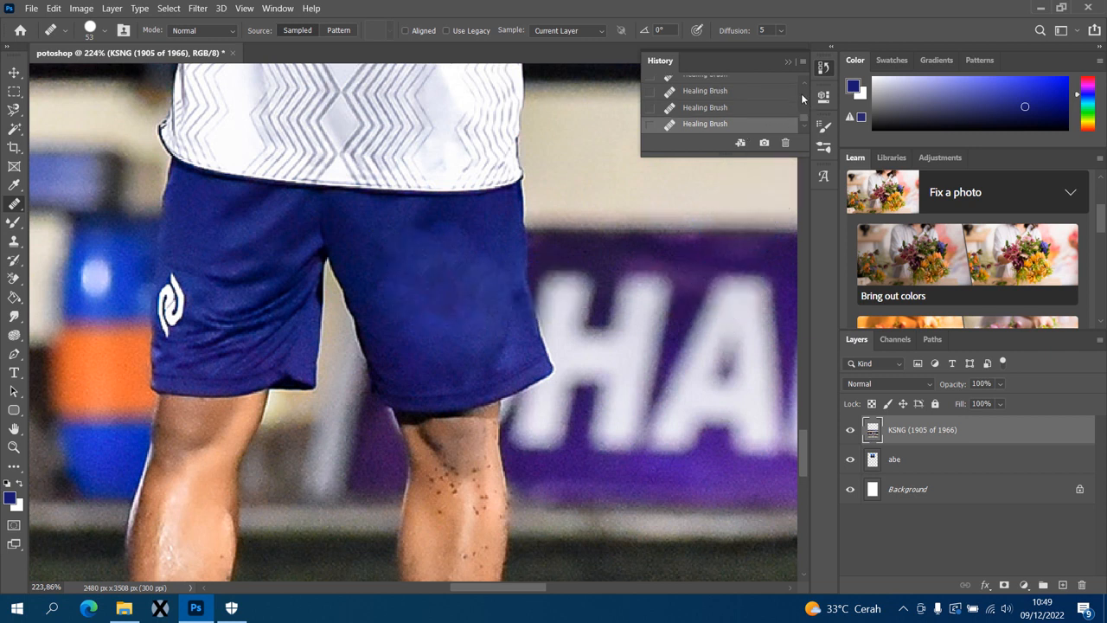
- Return the document history to a Spot Healing Brush state that precedes all the Healing Brush strokes on the shorts
scroll(800, 91, up, 1)
scroll(801, 88, up, 1)
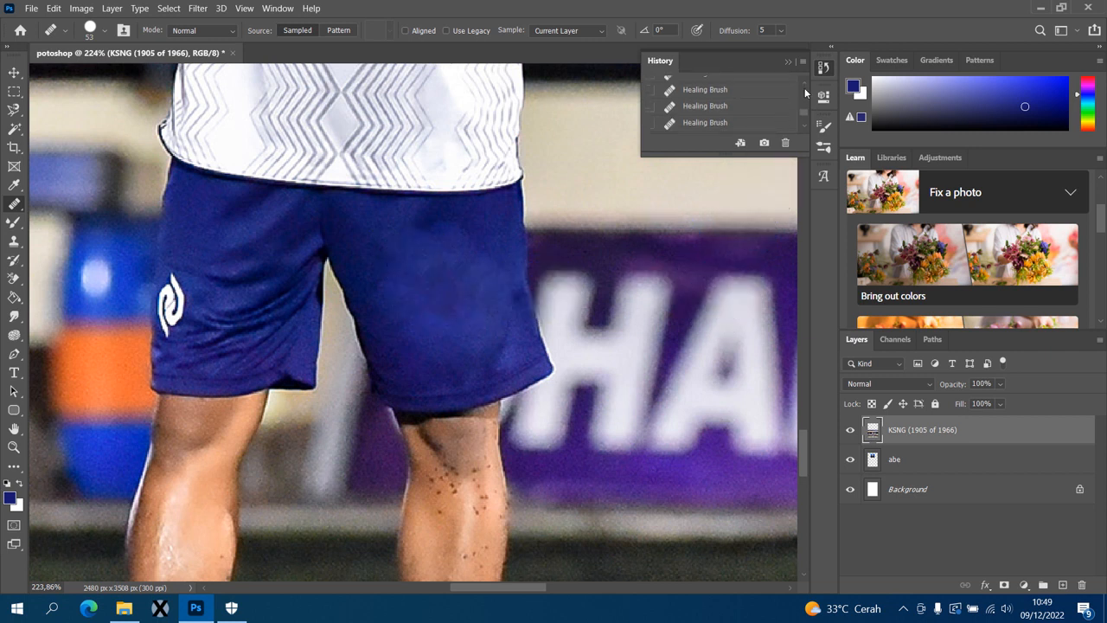
scroll(804, 90, down, 1)
scroll(802, 101, up, 2)
click(729, 97)
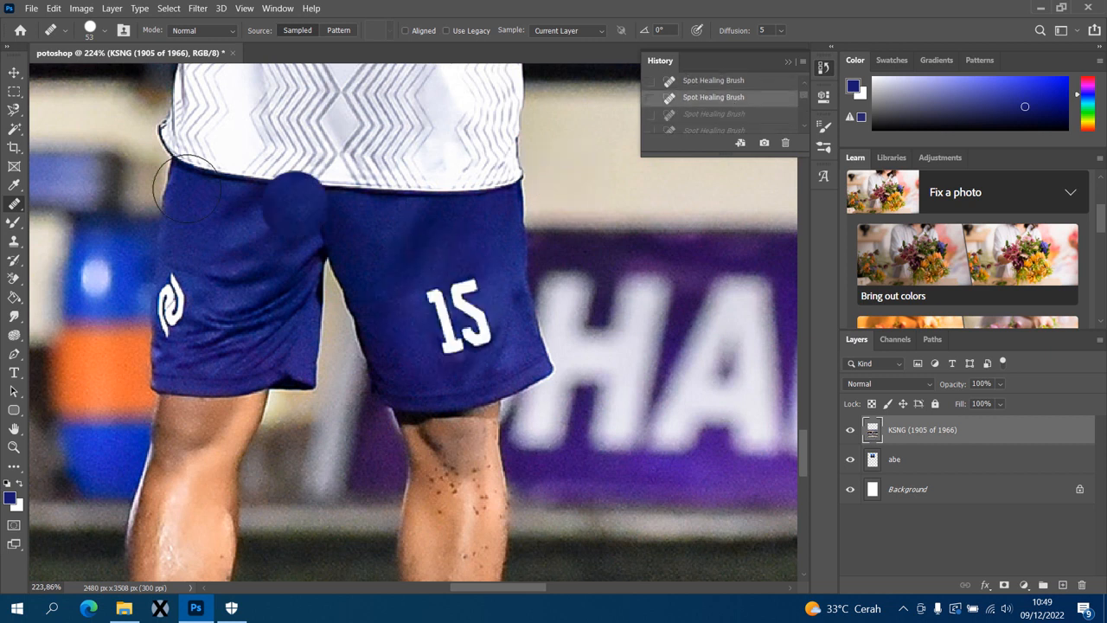
- Patch the plain fabric beside the white shorts logo with the Patch Tool, using the logo as the source, and deselect
right_click(19, 206)
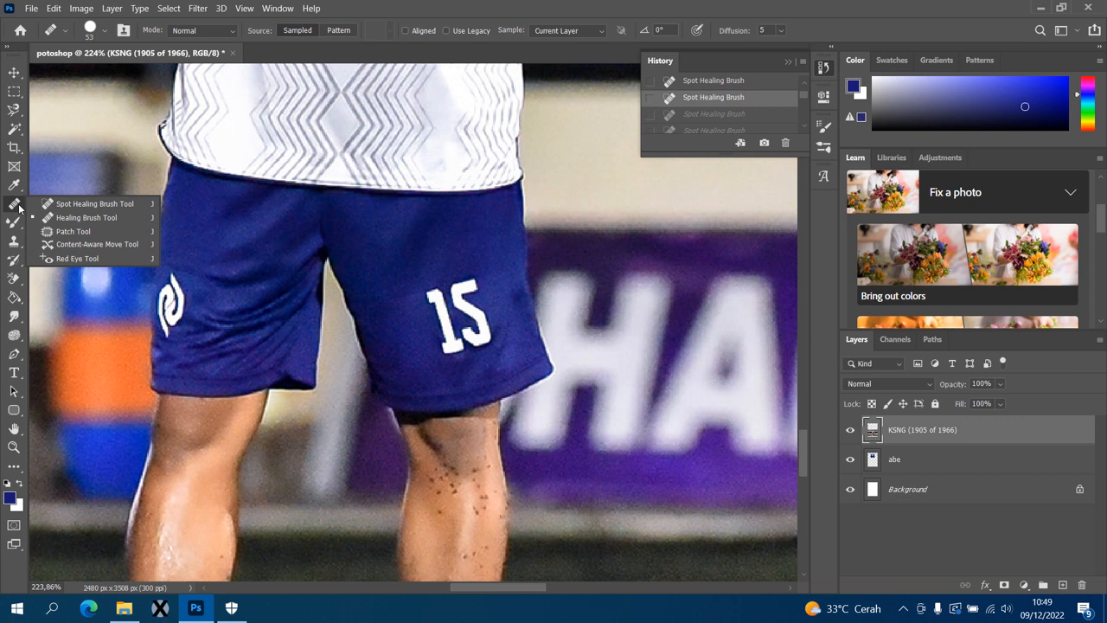
click(74, 231)
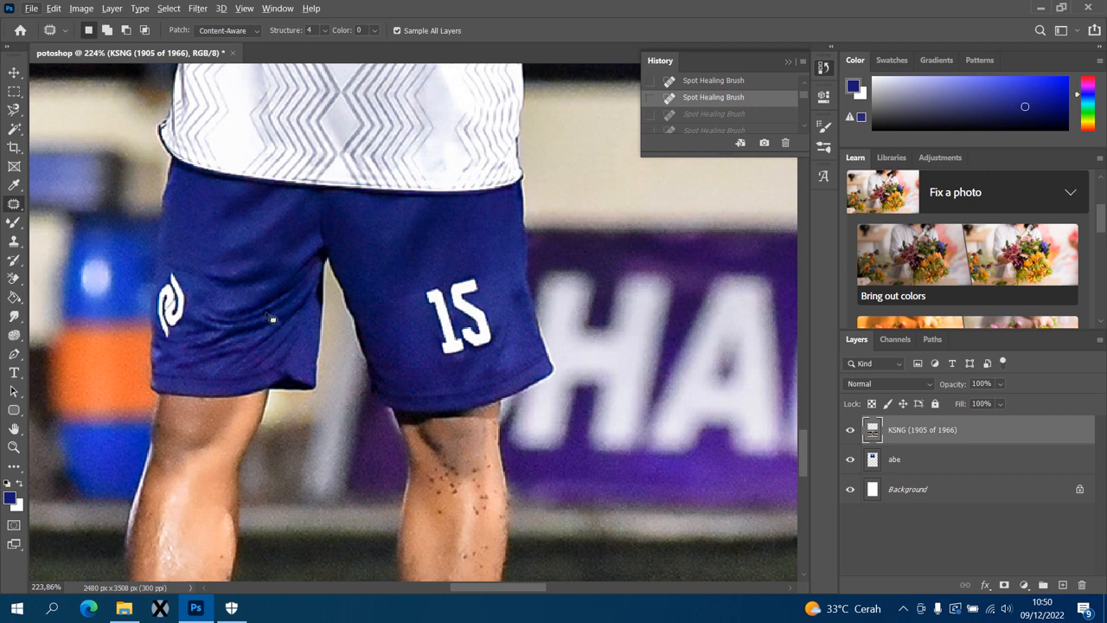
mouse_move(237, 279)
mouse_down()
mouse_move(240, 342)
mouse_move(280, 347)
mouse_move(299, 302)
mouse_move(286, 283)
mouse_move(238, 279)
mouse_up()
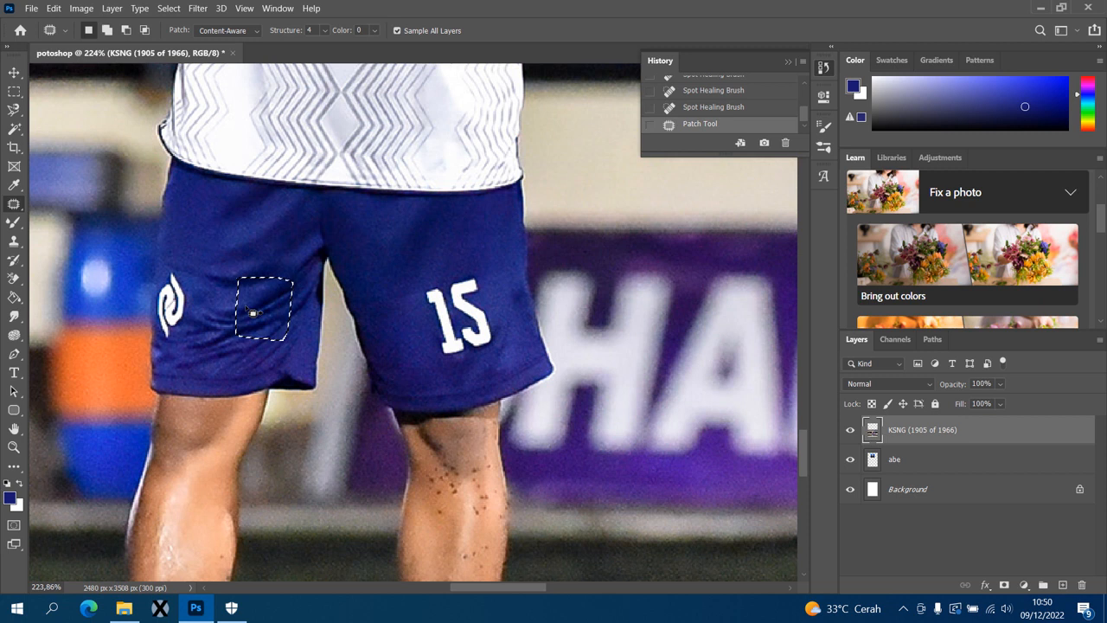
drag(257, 299, 164, 299)
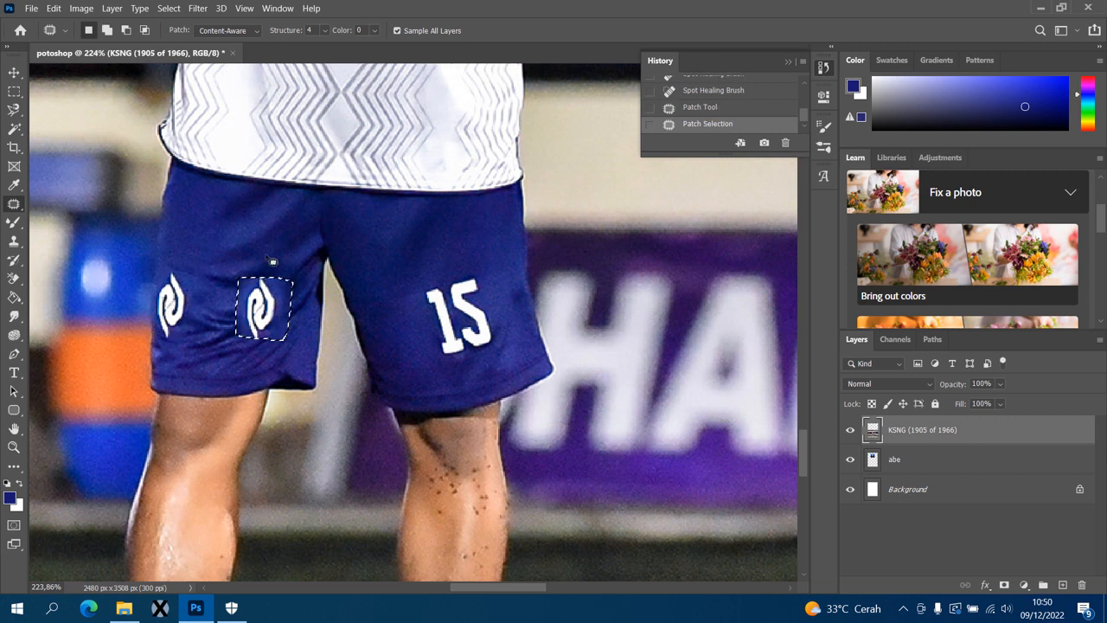
key(ctrl+d)
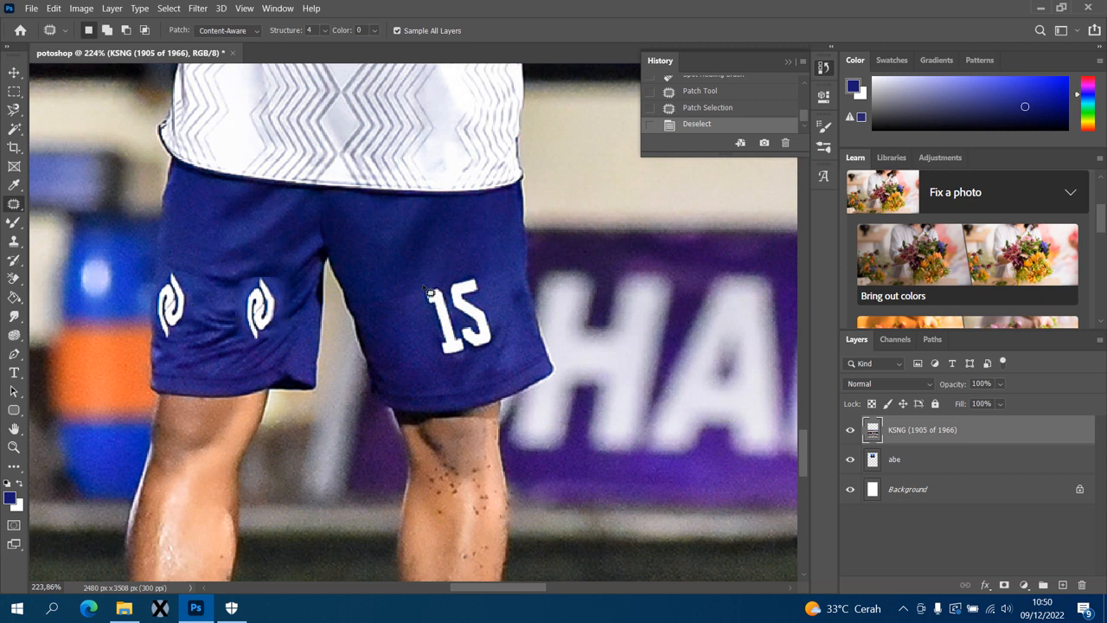
- Patch an area of plain shorts fabric just above the number 15, using the number as the source, and clear the selection
mouse_move(430, 292)
mouse_down()
mouse_move(429, 316)
mouse_move(430, 294)
mouse_up()
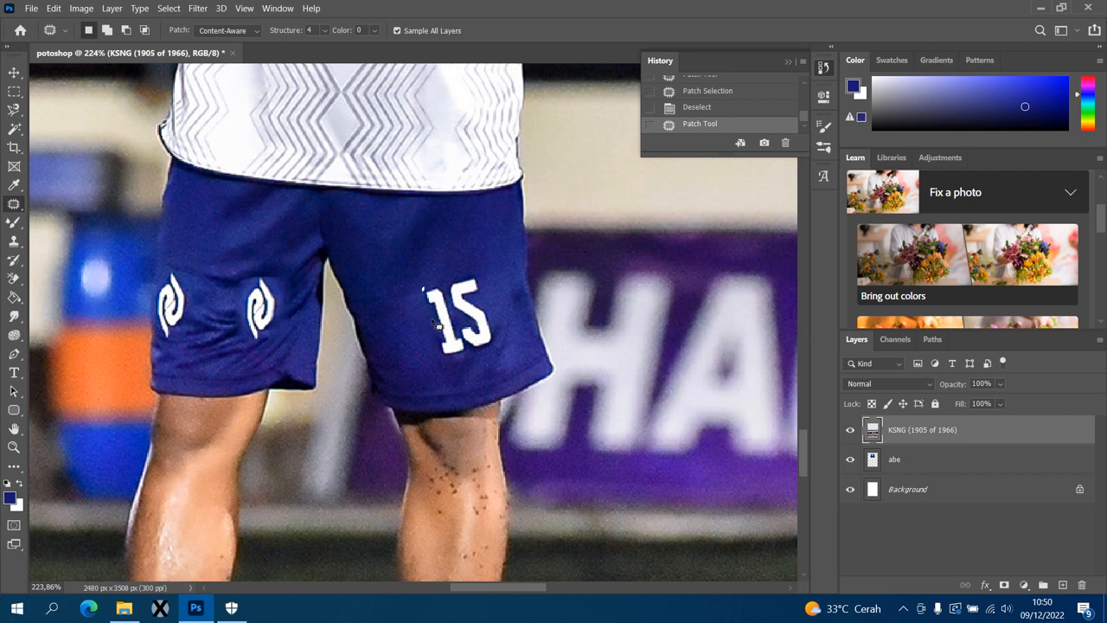
key(ctrl+d)
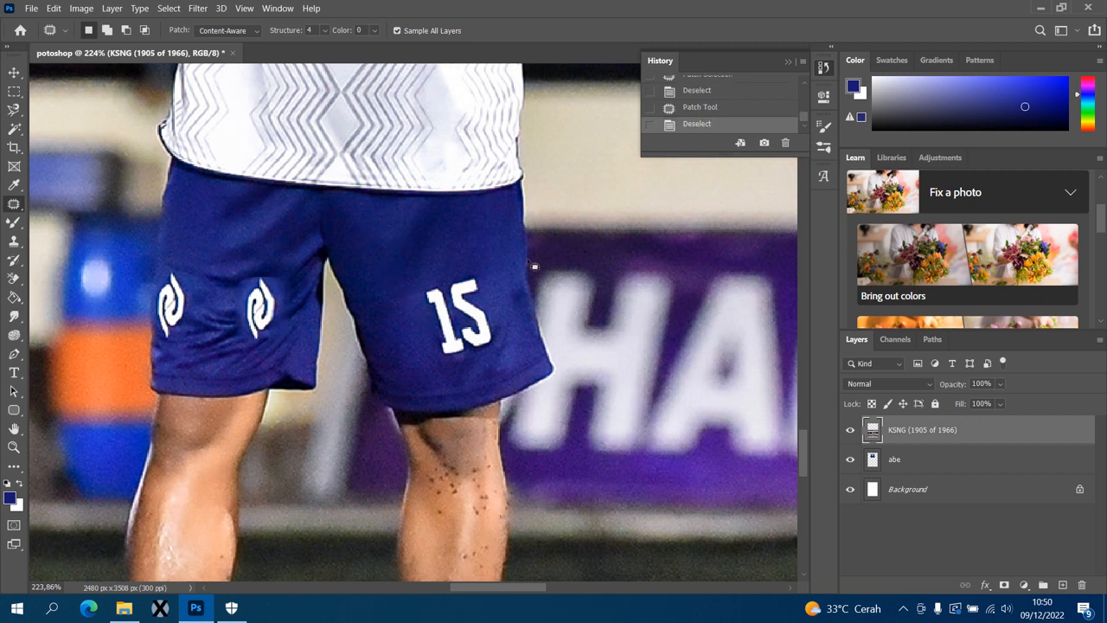
mouse_move(356, 209)
mouse_down()
mouse_move(366, 291)
mouse_move(436, 289)
mouse_move(461, 275)
mouse_move(450, 213)
mouse_move(363, 214)
mouse_up()
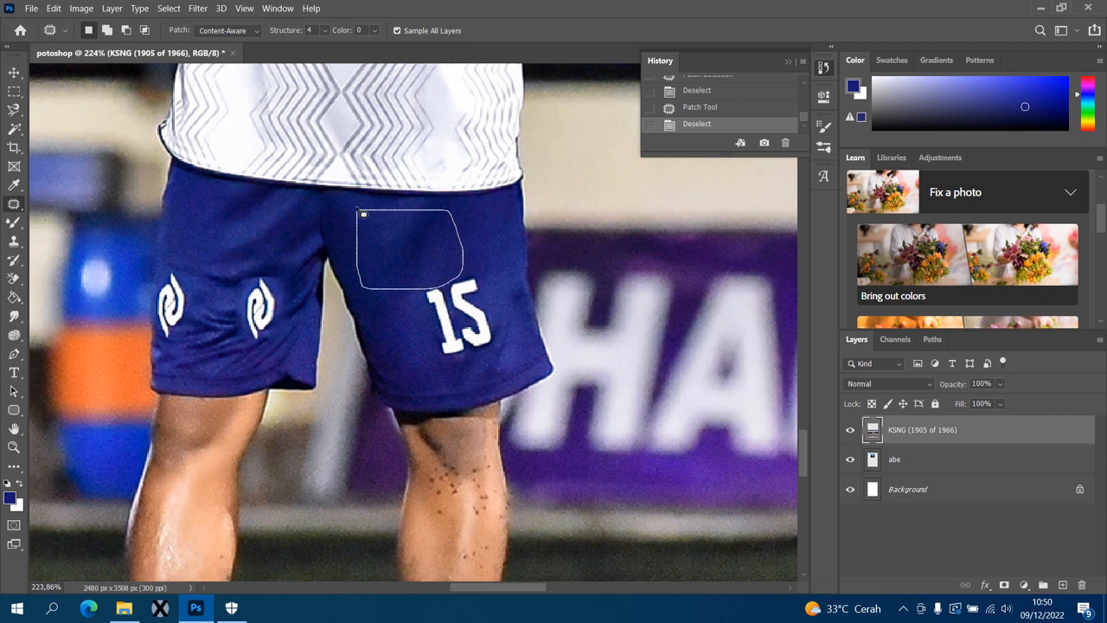
mouse_move(402, 257)
mouse_down()
mouse_move(414, 296)
mouse_move(447, 326)
mouse_up()
click(593, 259)
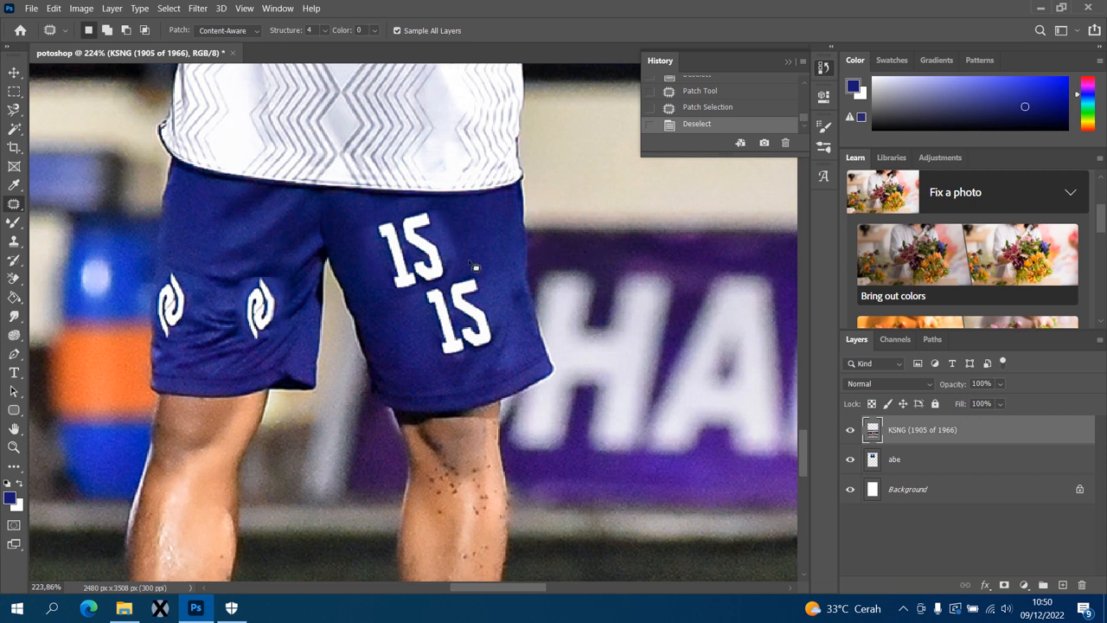
- Revert the document history to a Spot Healing Brush state that precedes all the Patch Tool edits
scroll(803, 92, up, 3)
scroll(805, 84, up, 2)
click(762, 93)
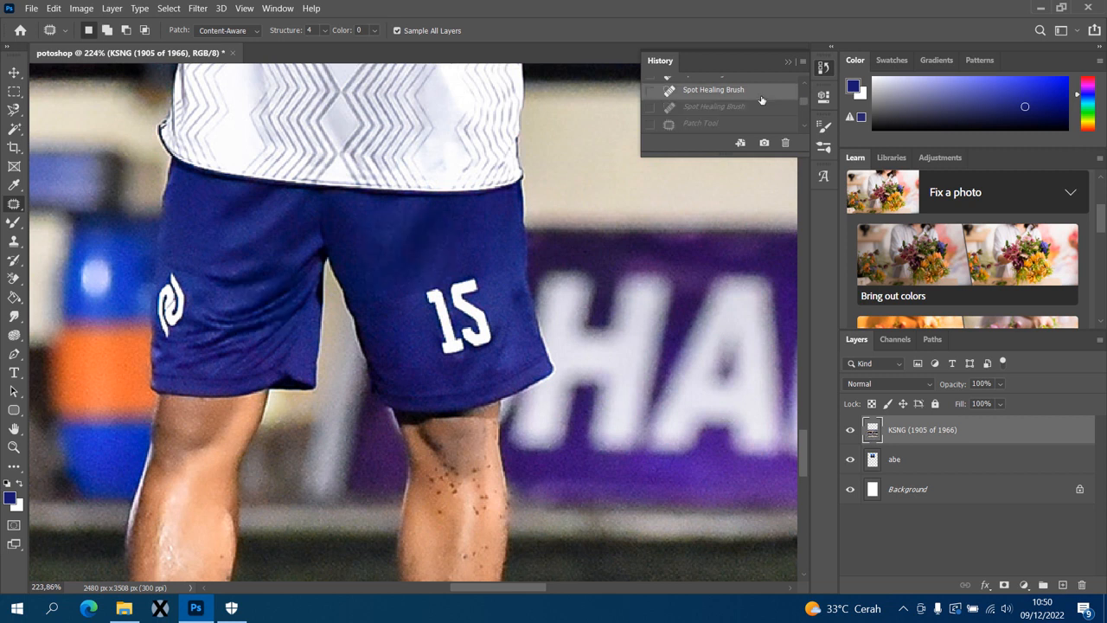
- Browse the Brush Tool's presets and choose Kyle's Impressionist Blender 1
click(19, 228)
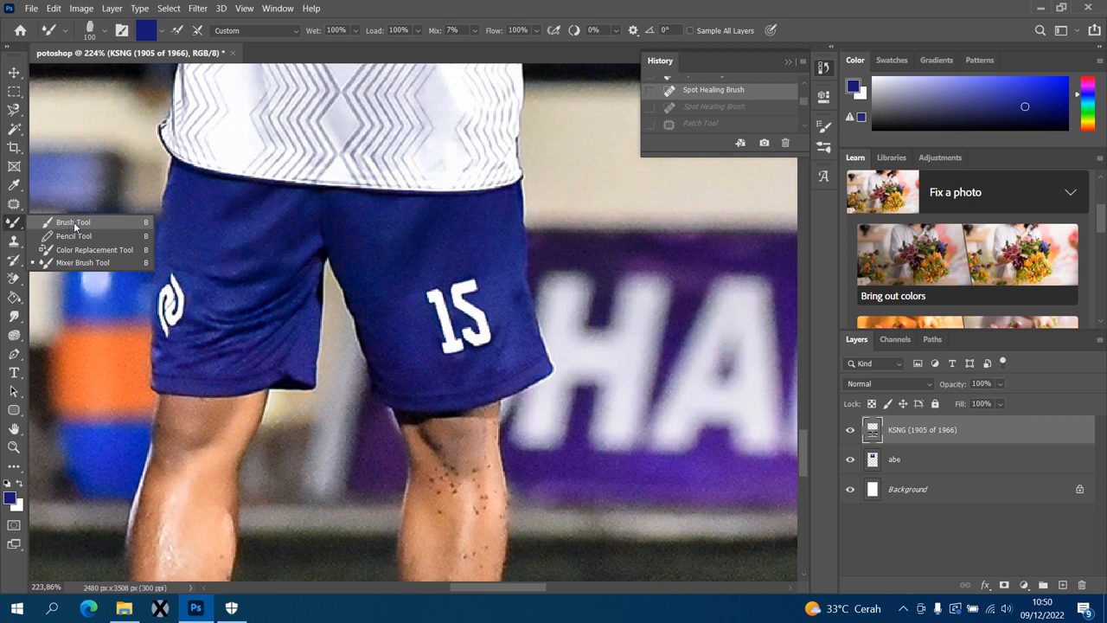
click(75, 225)
click(66, 31)
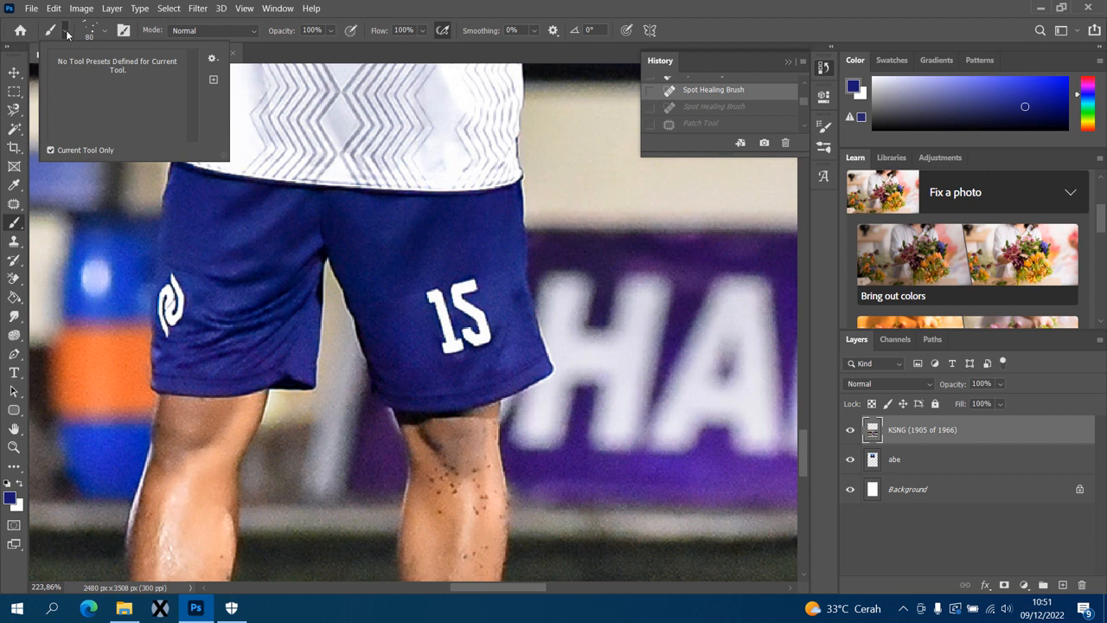
click(106, 32)
scroll(100, 182, up, 5)
scroll(99, 192, down, 2)
click(100, 192)
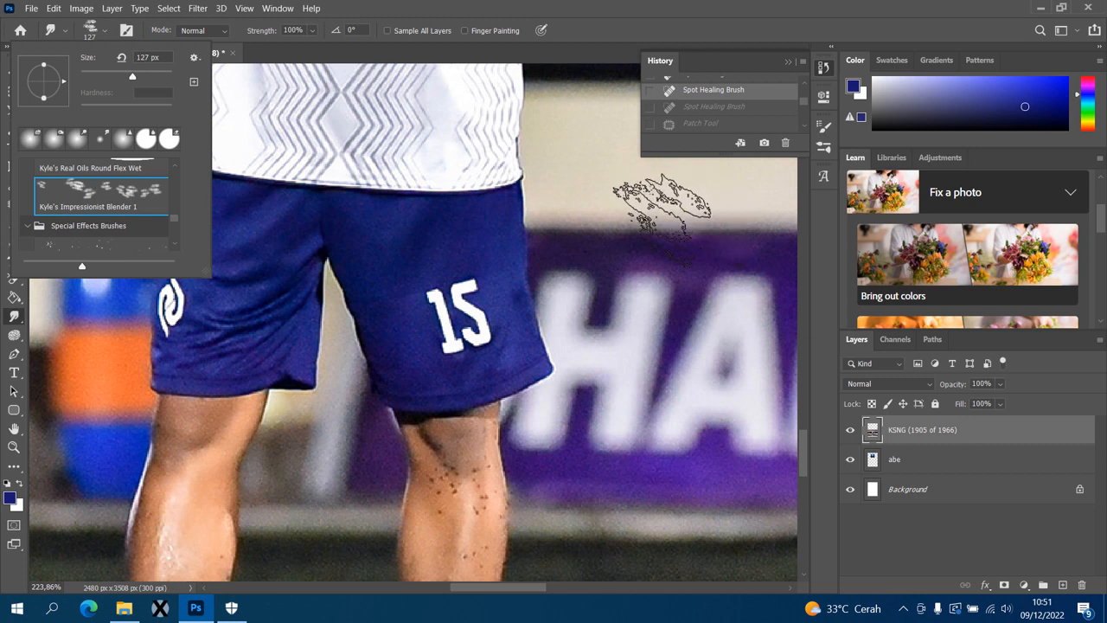
- Smudge the blurred background beside the shorts with several short strokes across the pale wall and purple banner
click(614, 194)
click(680, 243)
drag(664, 307, 635, 258)
click(634, 258)
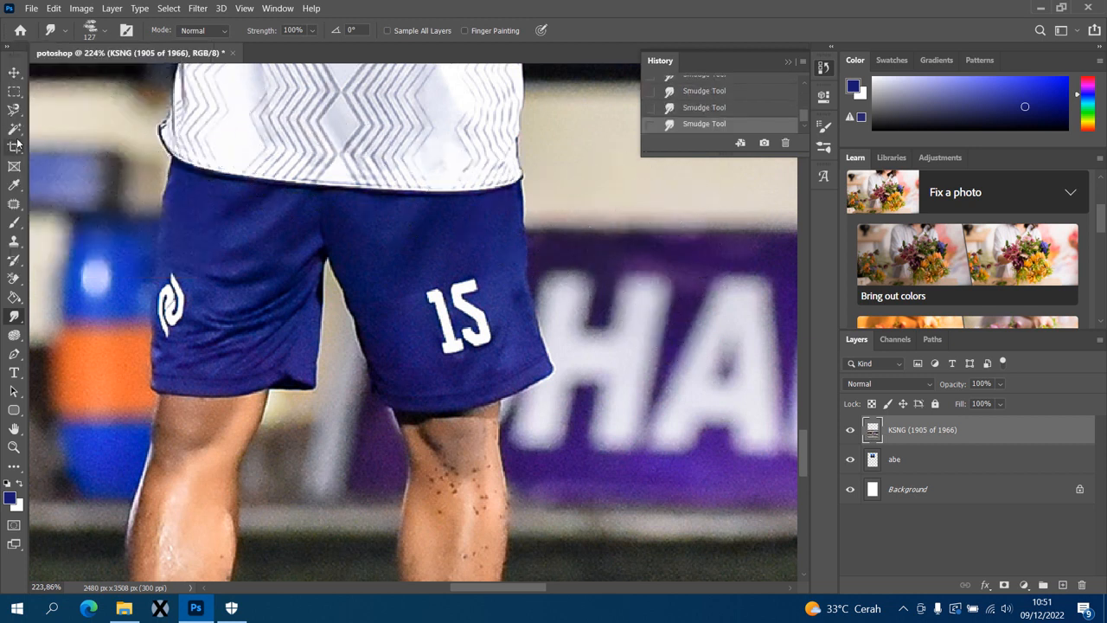
- Set up the Brush Tool with the Kyle's Screentones 38 preset at a size of 50 px
click(17, 224)
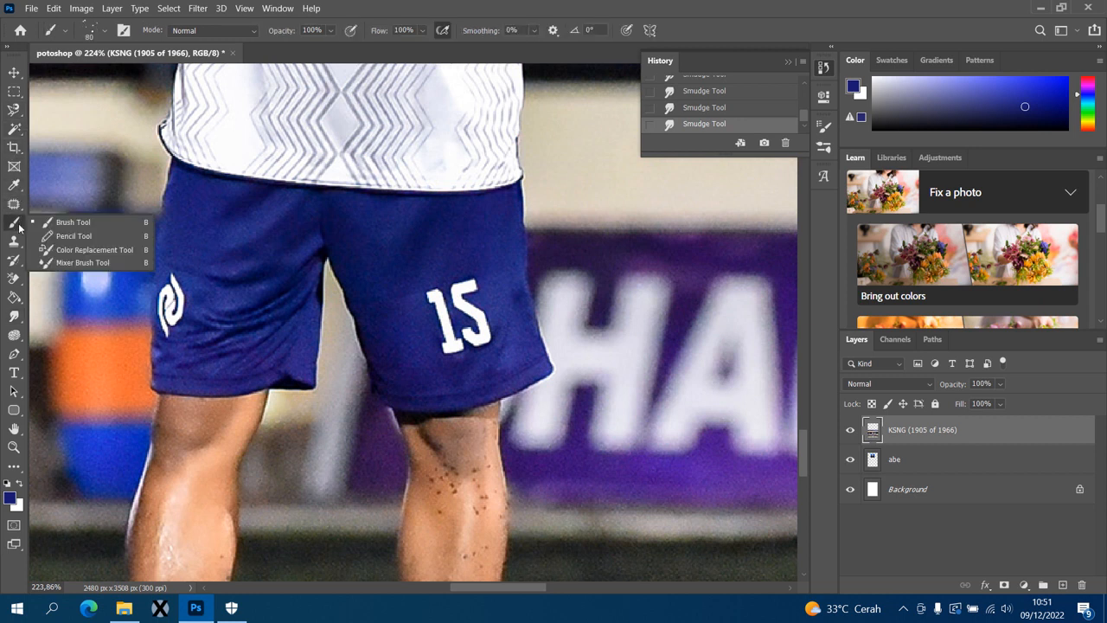
click(57, 223)
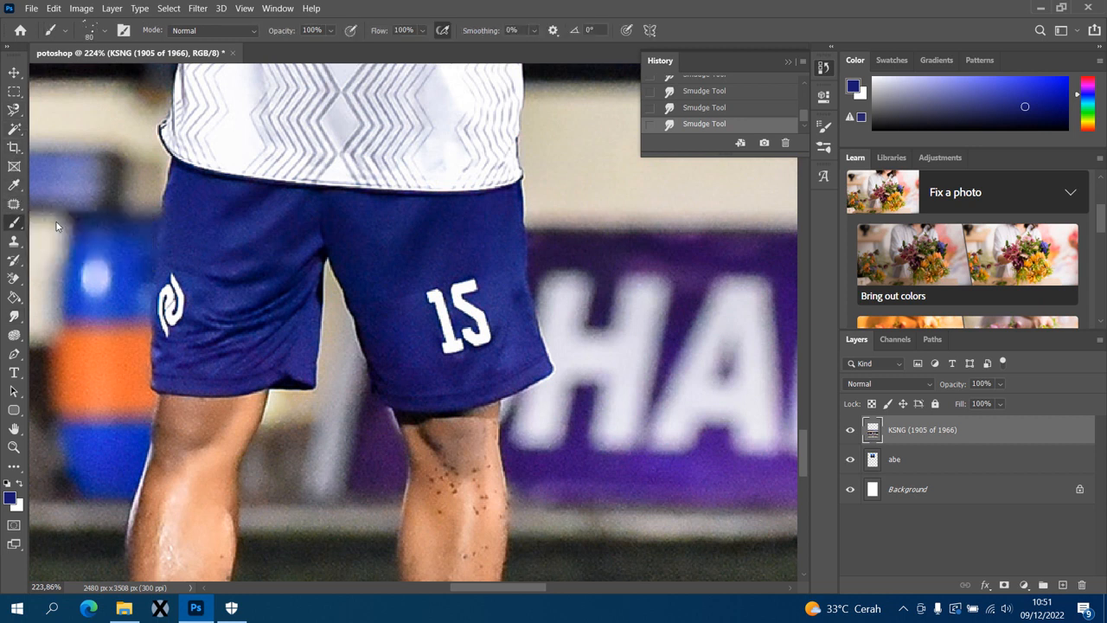
click(105, 33)
scroll(133, 178, down, 2)
scroll(119, 215, down, 3)
scroll(119, 216, down, 1)
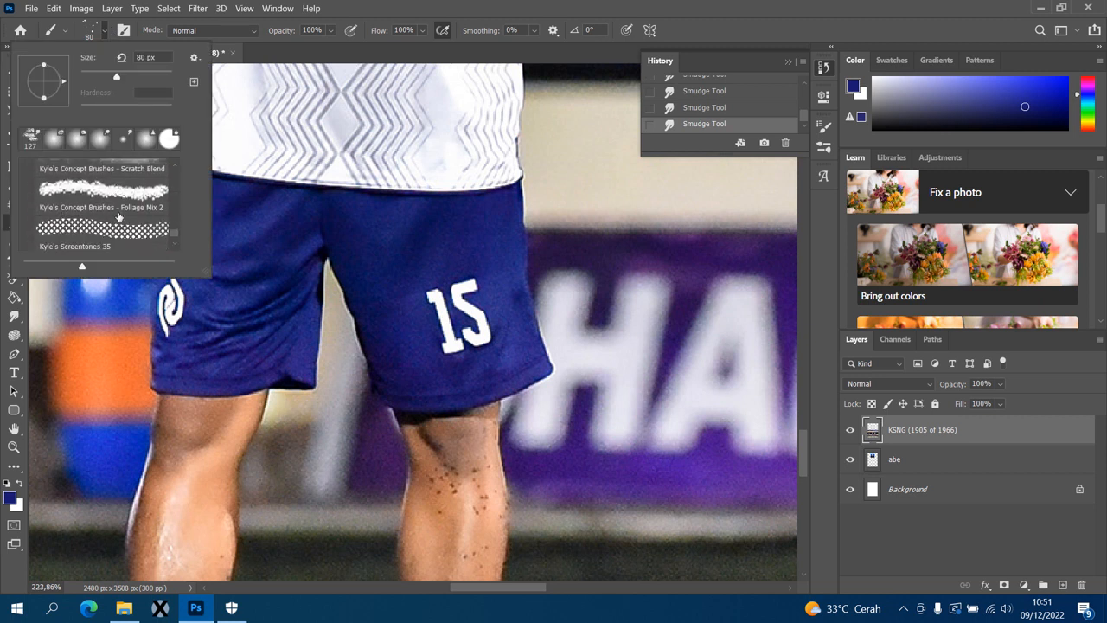
scroll(118, 216, down, 1)
click(79, 231)
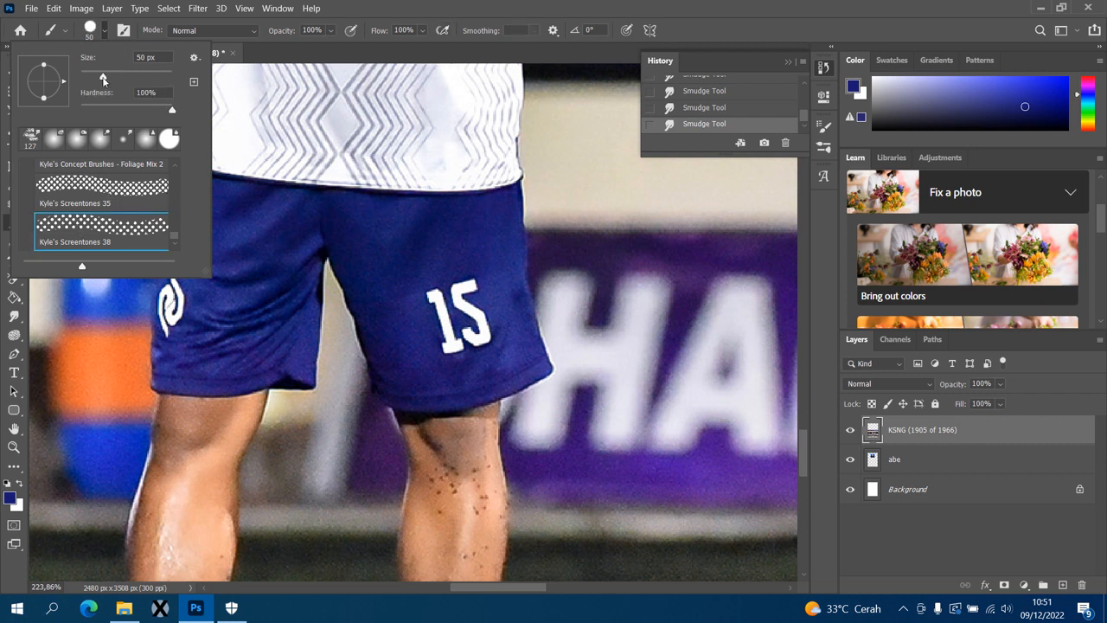
click(104, 81)
- Paint dark blue screentone dots over the background on both sides of the player and across the middle of the shorts
click(607, 204)
click(656, 209)
click(677, 212)
mouse_move(680, 227)
mouse_down()
mouse_move(675, 280)
mouse_move(642, 412)
mouse_move(692, 437)
mouse_move(632, 459)
mouse_up()
click(583, 273)
mouse_move(582, 274)
mouse_down()
mouse_move(531, 295)
mouse_move(446, 254)
mouse_move(113, 230)
mouse_move(83, 200)
mouse_move(96, 176)
mouse_move(105, 347)
mouse_up()
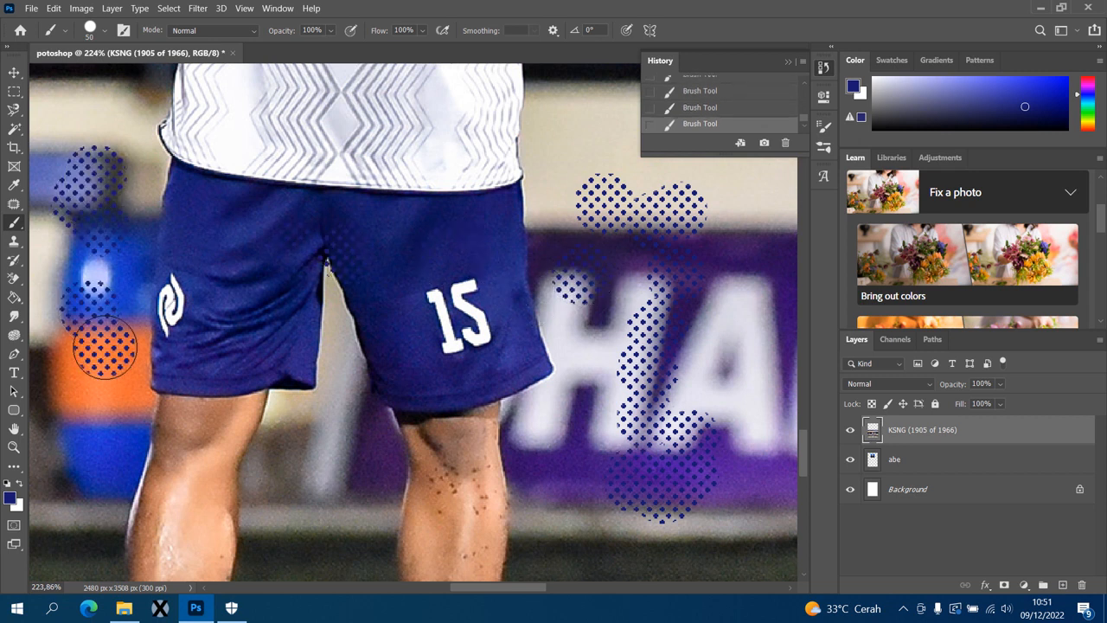
- Clone the number 15 onto the middle of the shorts with the Clone Stamp Tool, extend the stroke over the banner, and undo it
click(14, 244)
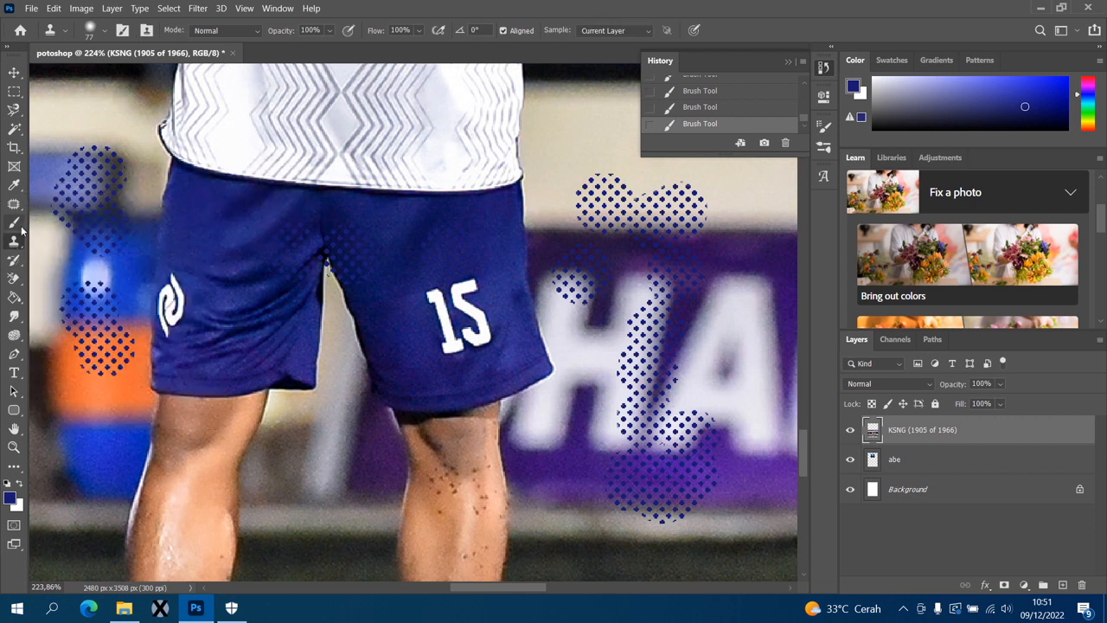
right_click(16, 245)
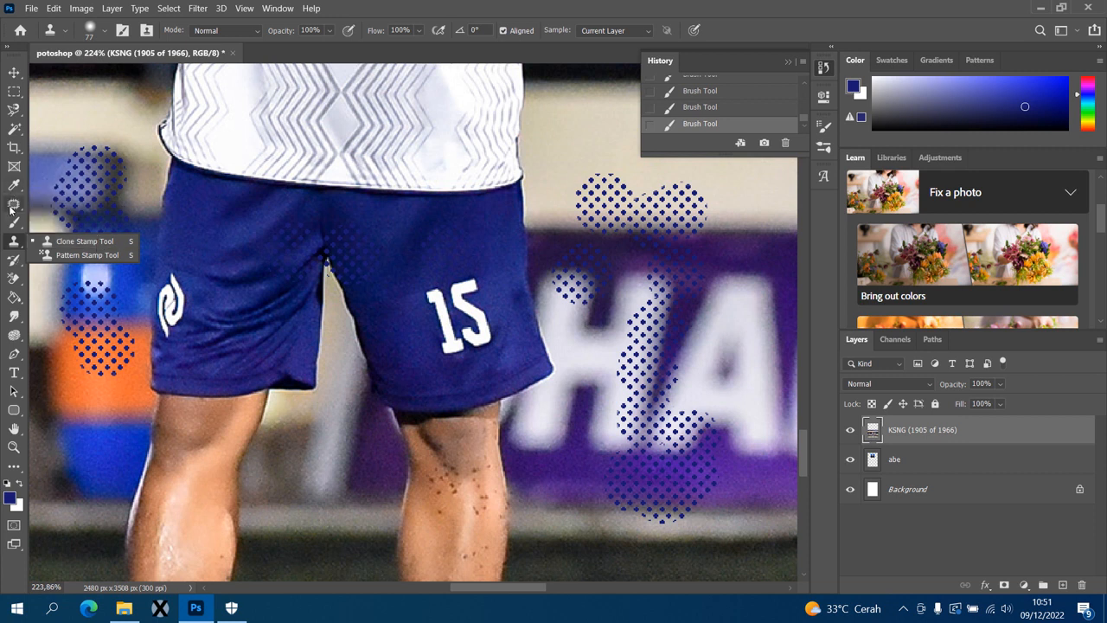
click(84, 242)
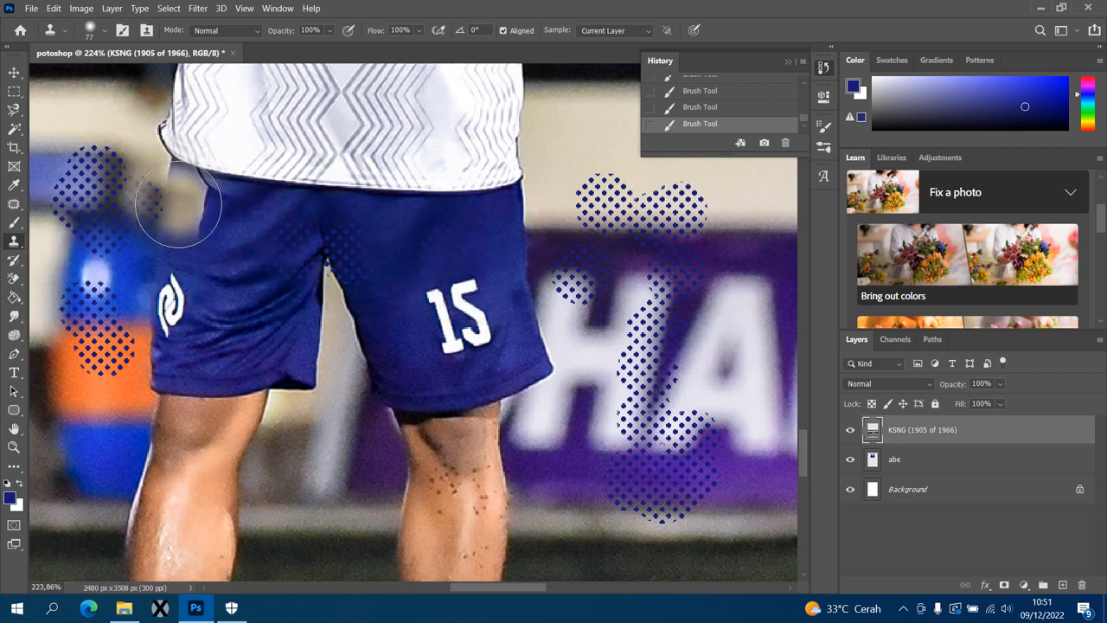
alt+click(179, 237)
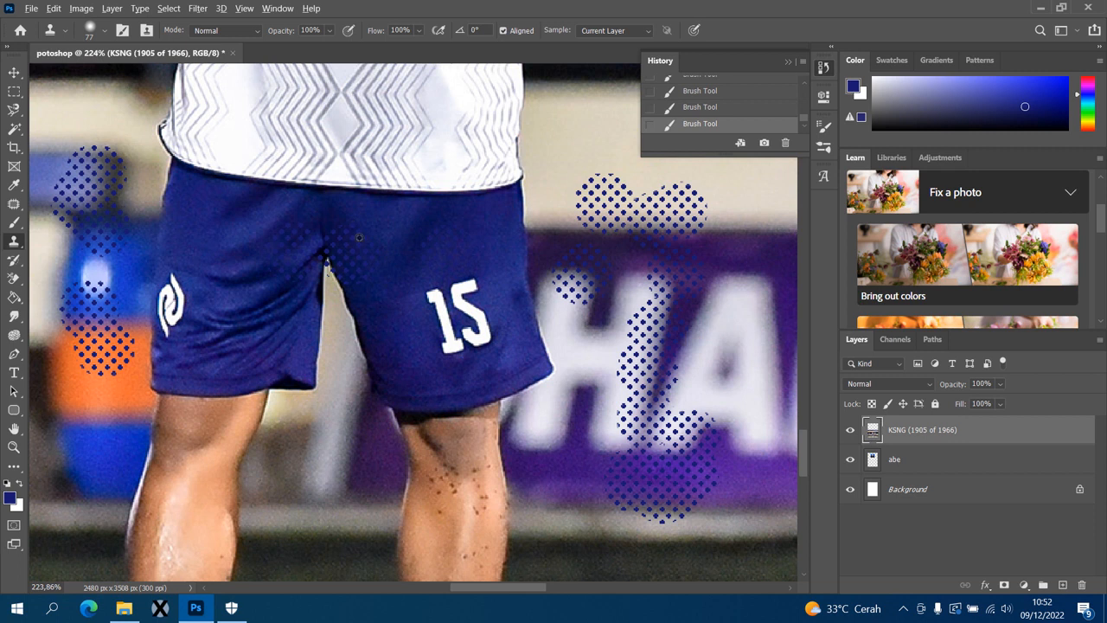
alt+click(413, 291)
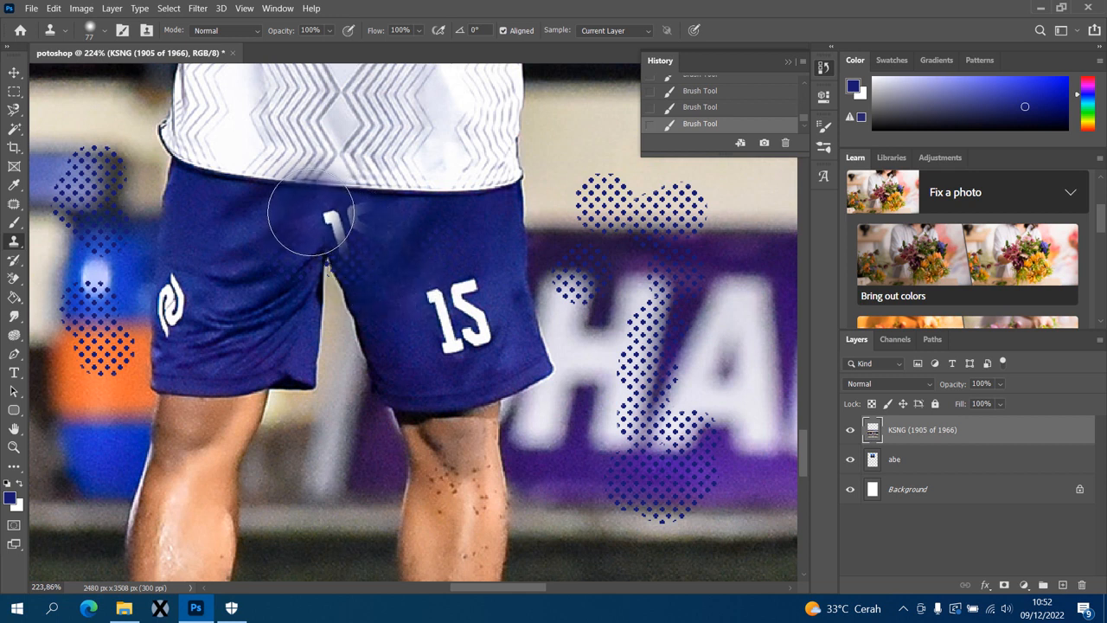
drag(310, 214, 380, 236)
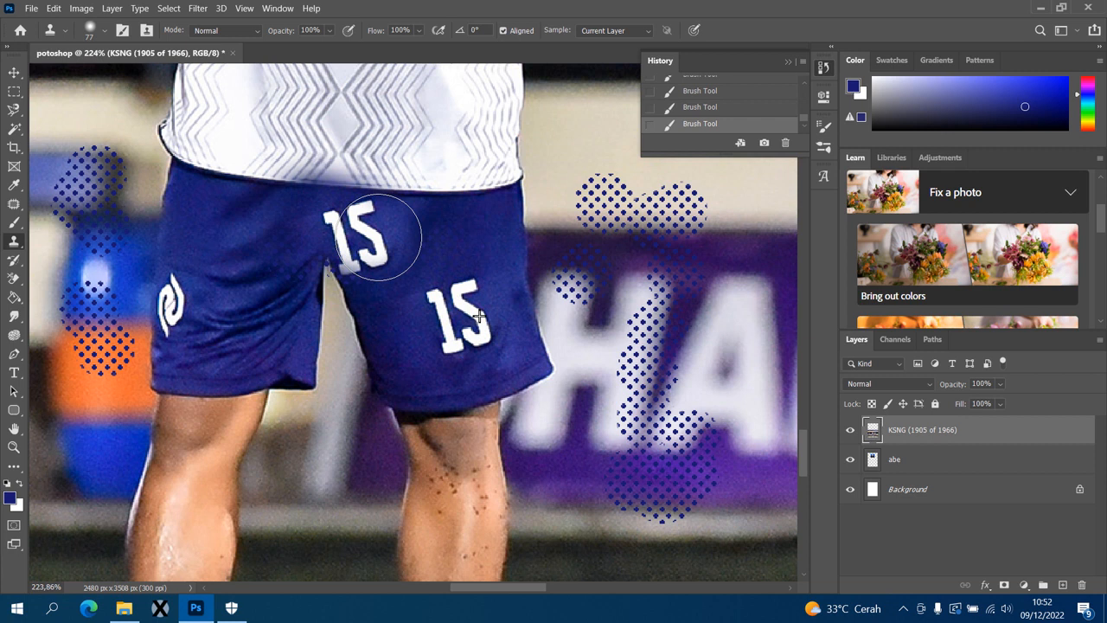
drag(455, 248, 519, 253)
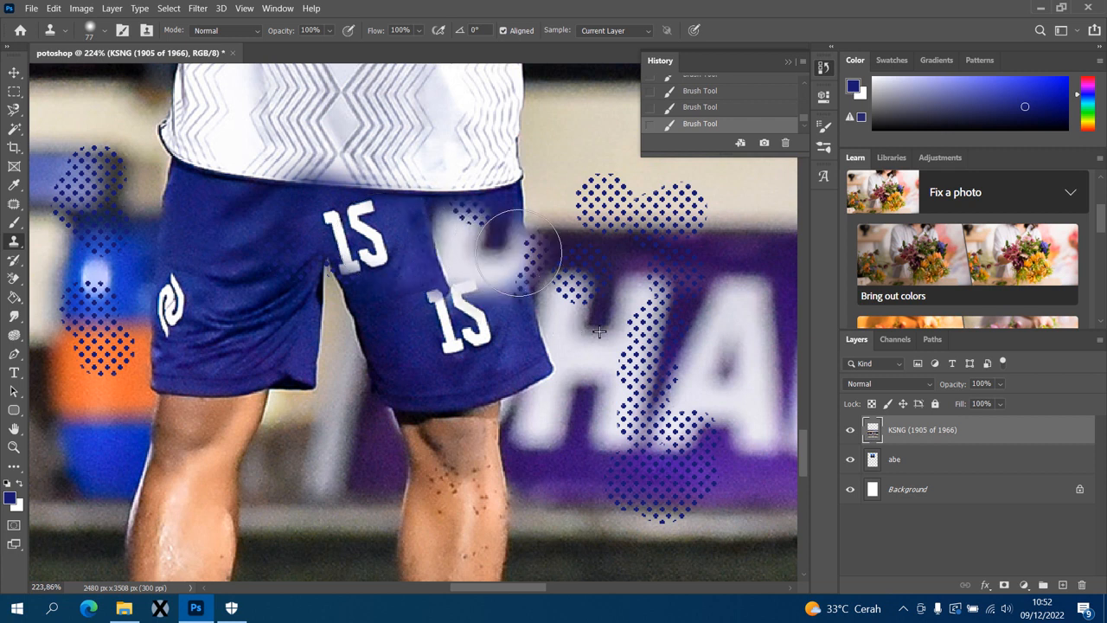
mouse_move(519, 253)
mouse_down()
mouse_move(507, 248)
mouse_move(593, 260)
mouse_move(580, 279)
mouse_up()
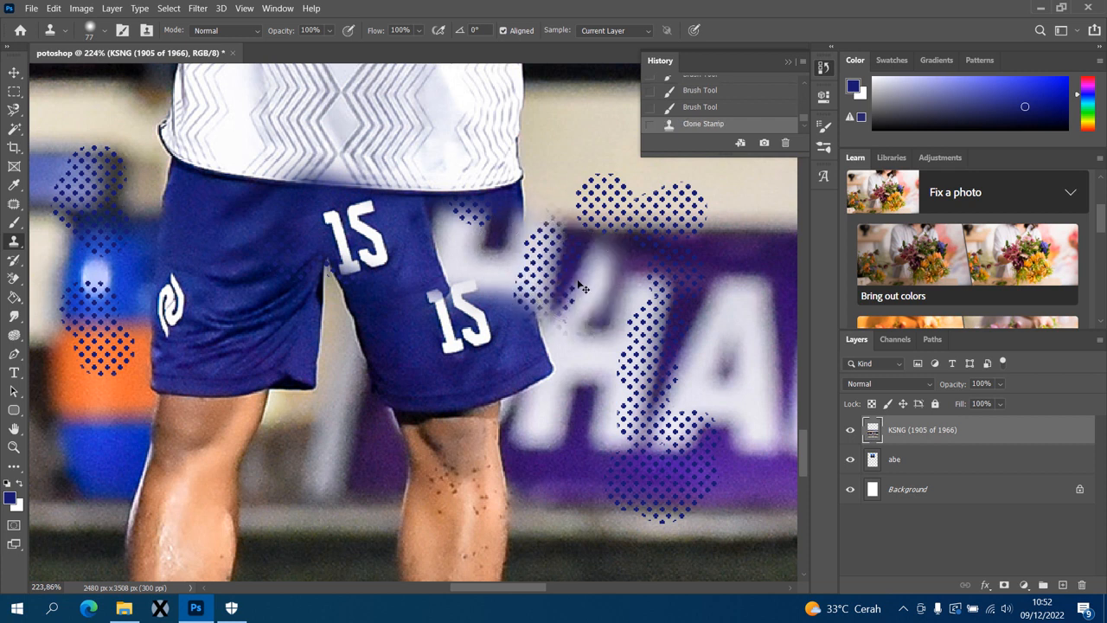
key(ctrl+z)
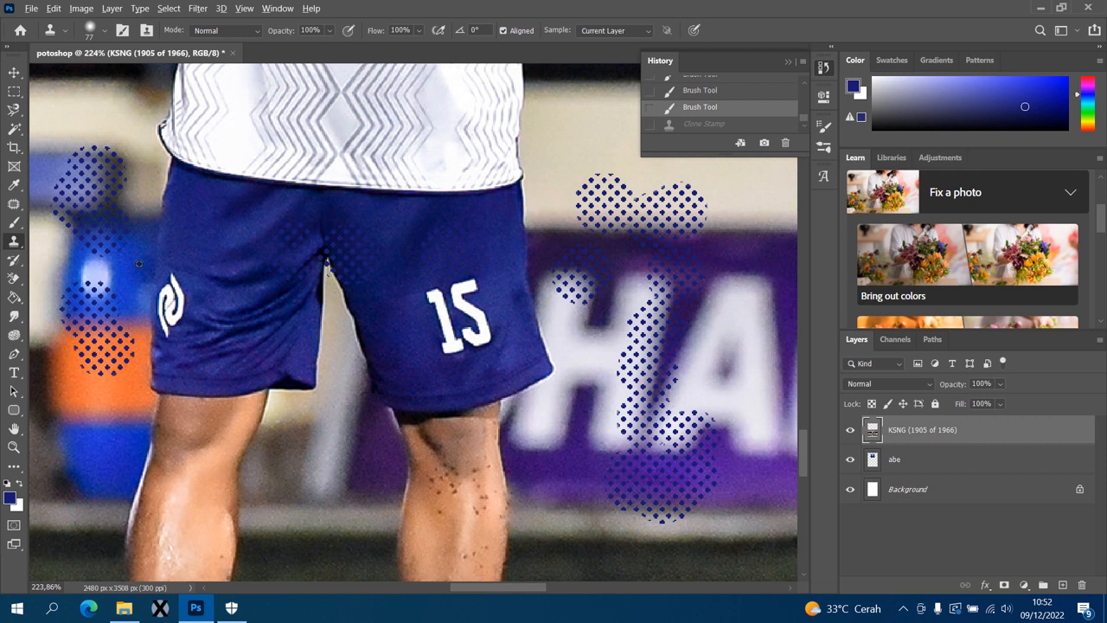
- Clone the shorts with their logo and number 15 upward over the jersey hem, and undo the stroke
drag(143, 131, 147, 137)
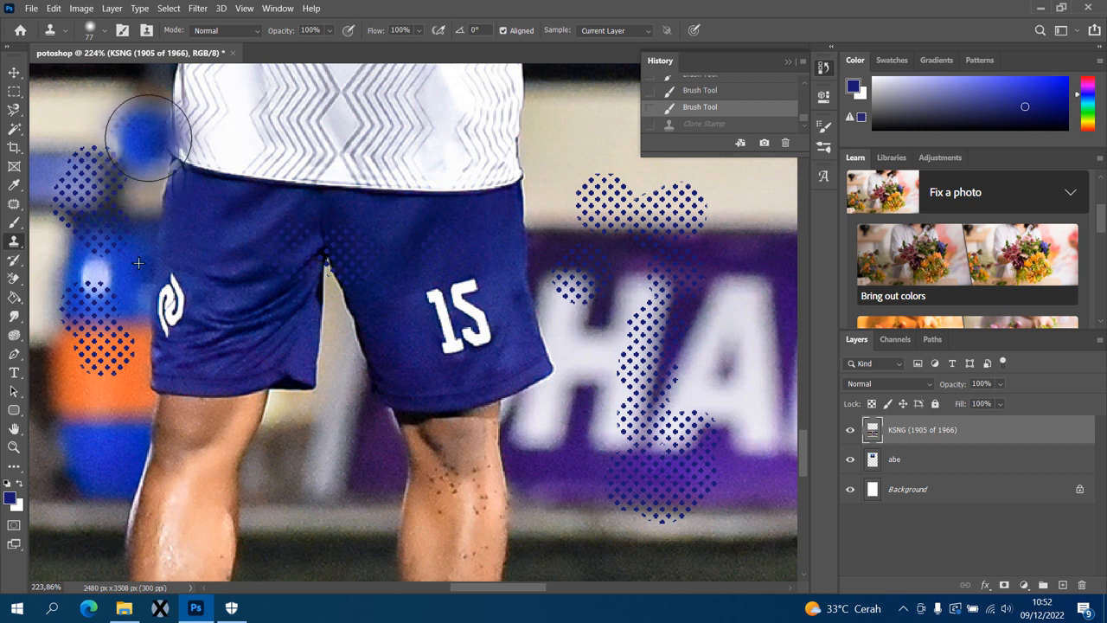
drag(147, 136, 208, 190)
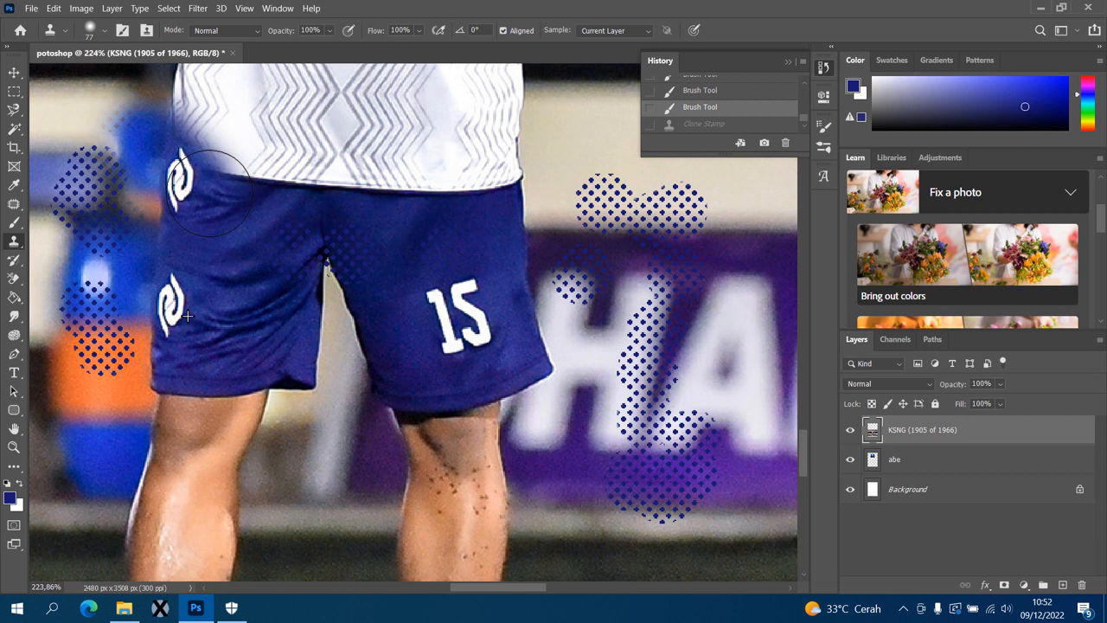
mouse_move(207, 190)
mouse_down()
mouse_move(517, 210)
mouse_move(554, 185)
mouse_move(553, 172)
mouse_move(449, 113)
mouse_move(416, 61)
mouse_move(484, 69)
mouse_move(232, 37)
mouse_move(313, 130)
mouse_move(302, 204)
mouse_move(326, 258)
mouse_up()
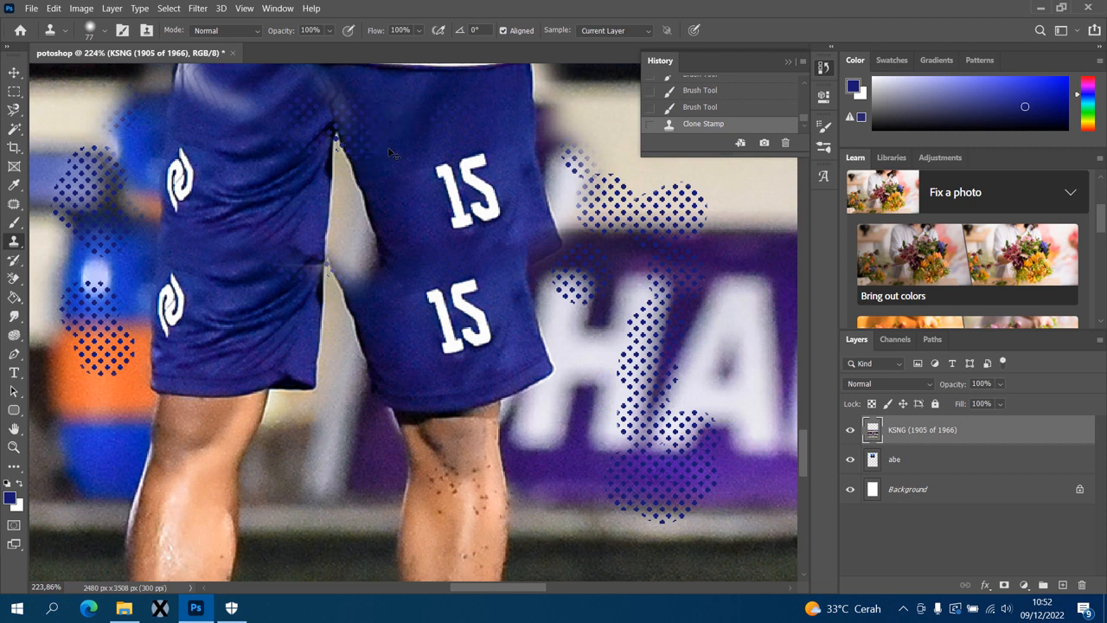
key(ctrl+z)
right_click(21, 243)
click(19, 261)
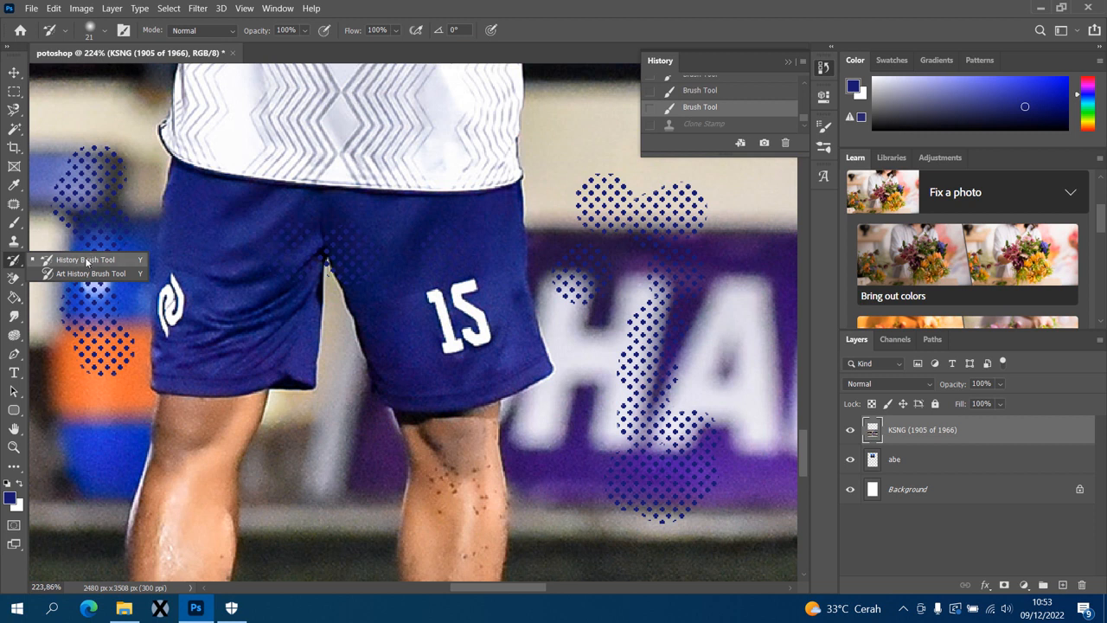
click(9, 285)
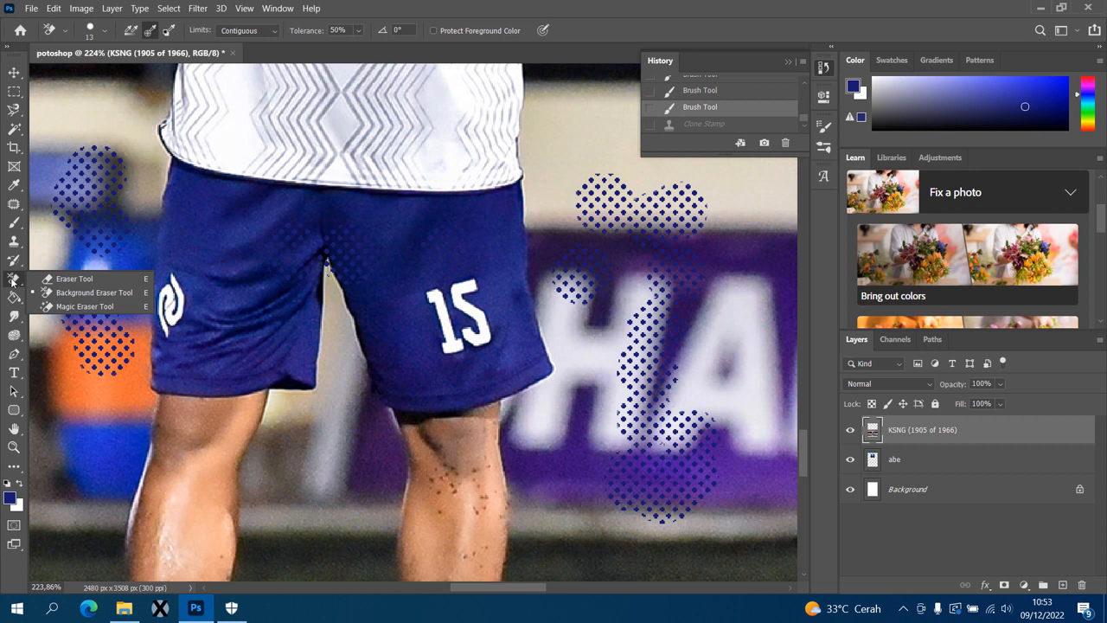
- Go to the portrait photo with the blue background and select its layer, abe
scroll(12, 282, up, 10)
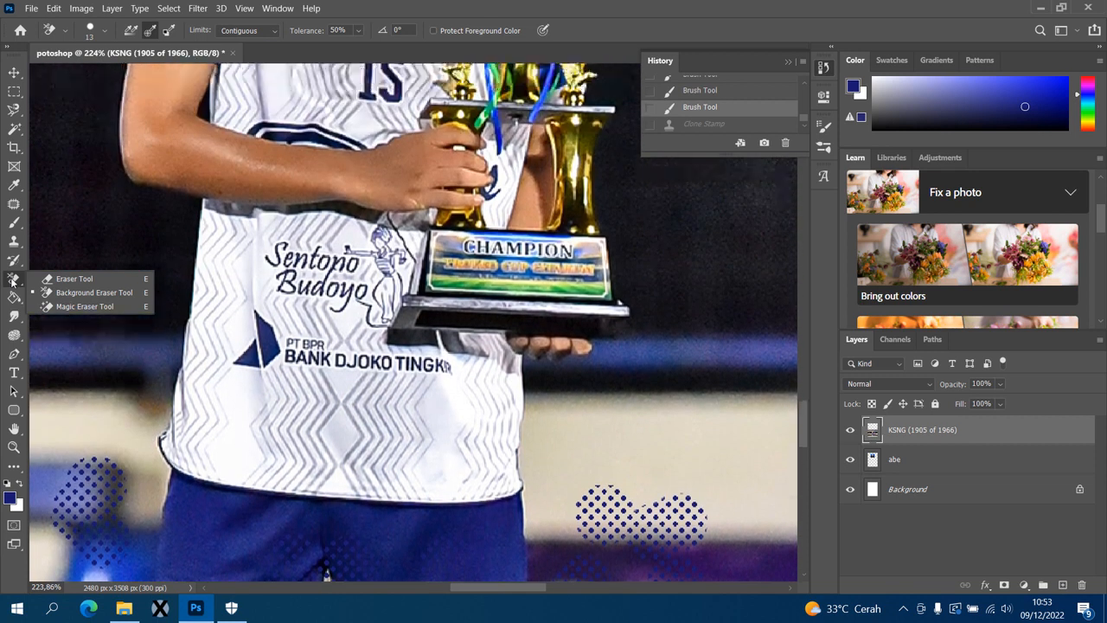
scroll(12, 282, up, 2)
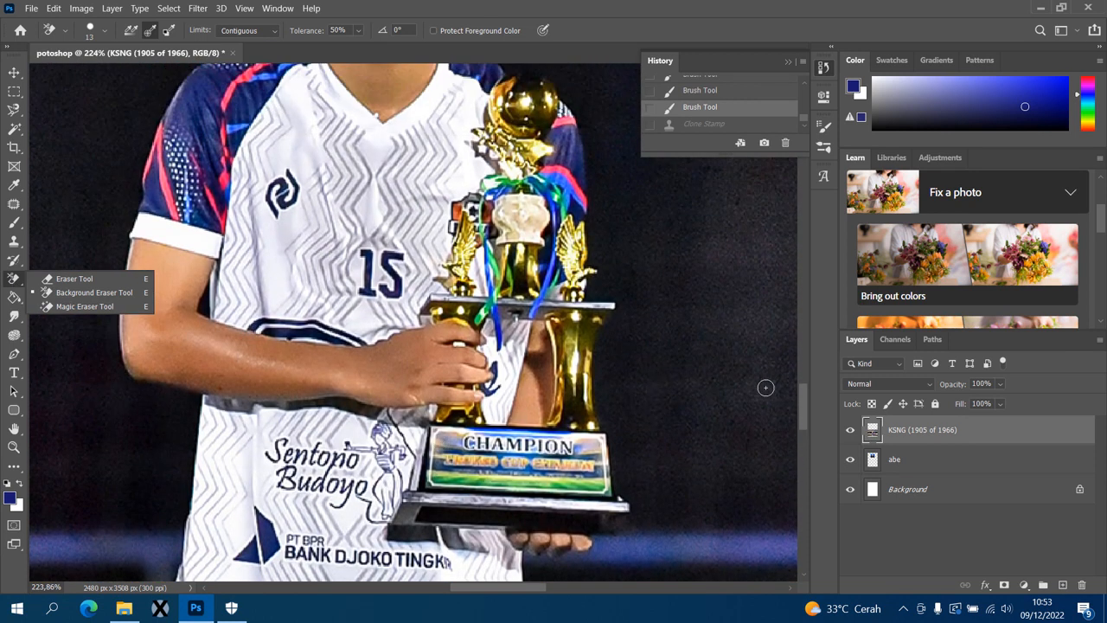
drag(806, 398, 840, 231)
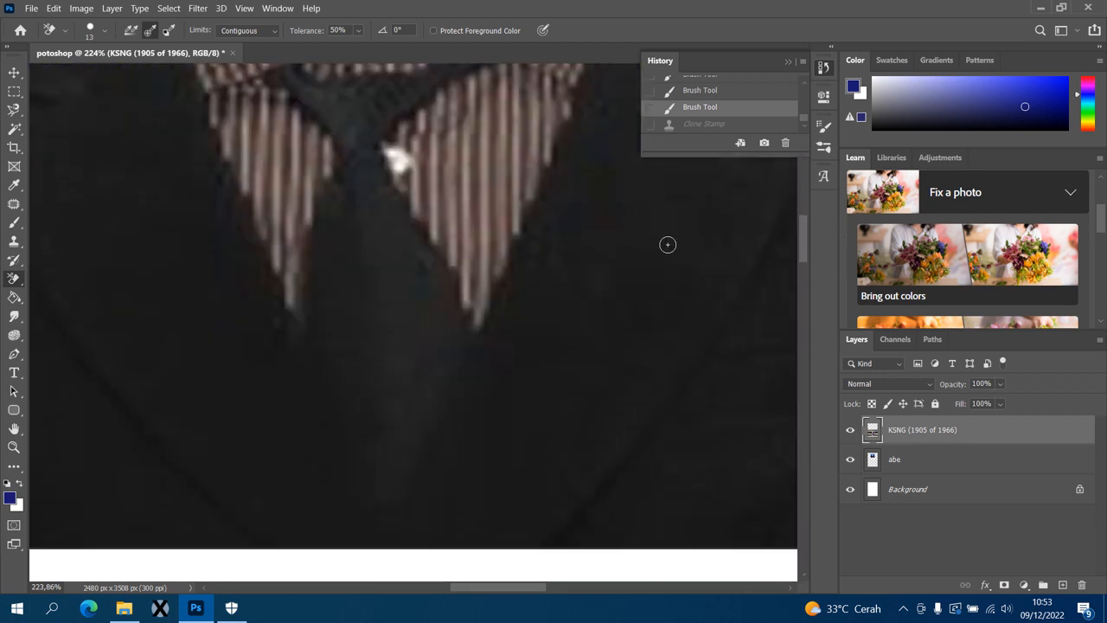
scroll(668, 244, down, 5)
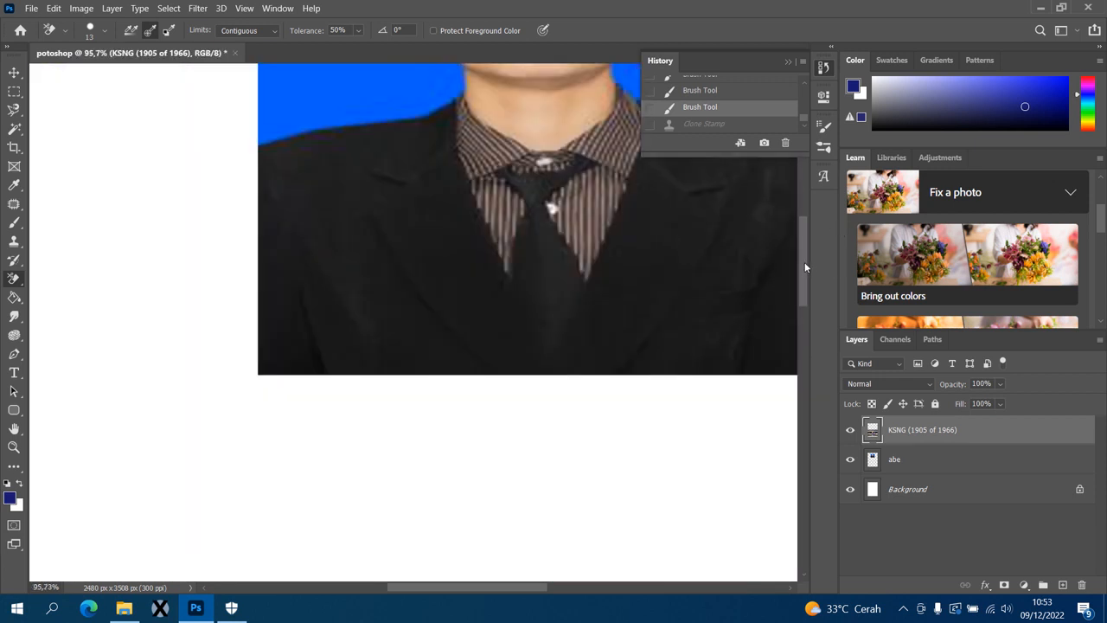
drag(805, 266, 803, 210)
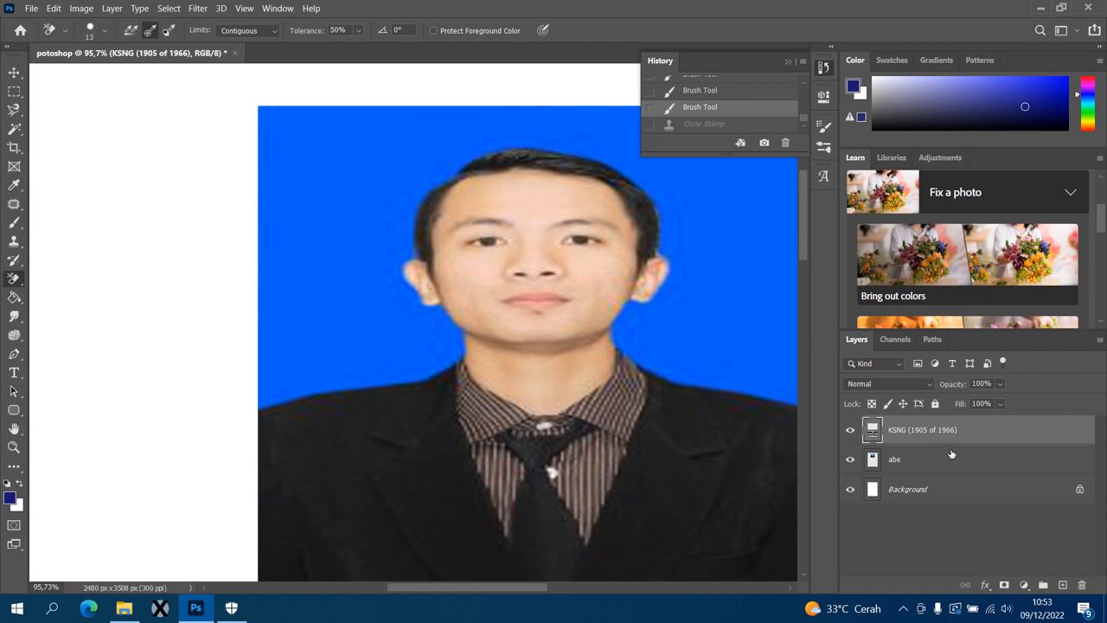
click(952, 455)
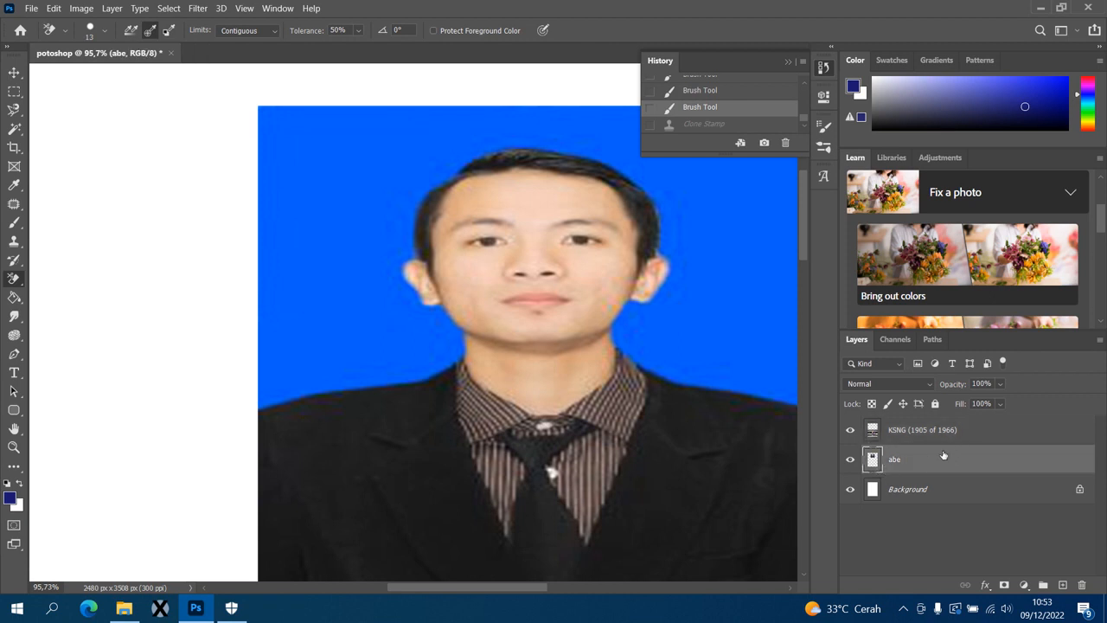
drag(450, 586, 483, 586)
- Erase a zigzag streak in the blue background beside the top of the head with the 44 px Eraser Tool
right_click(15, 285)
click(15, 286)
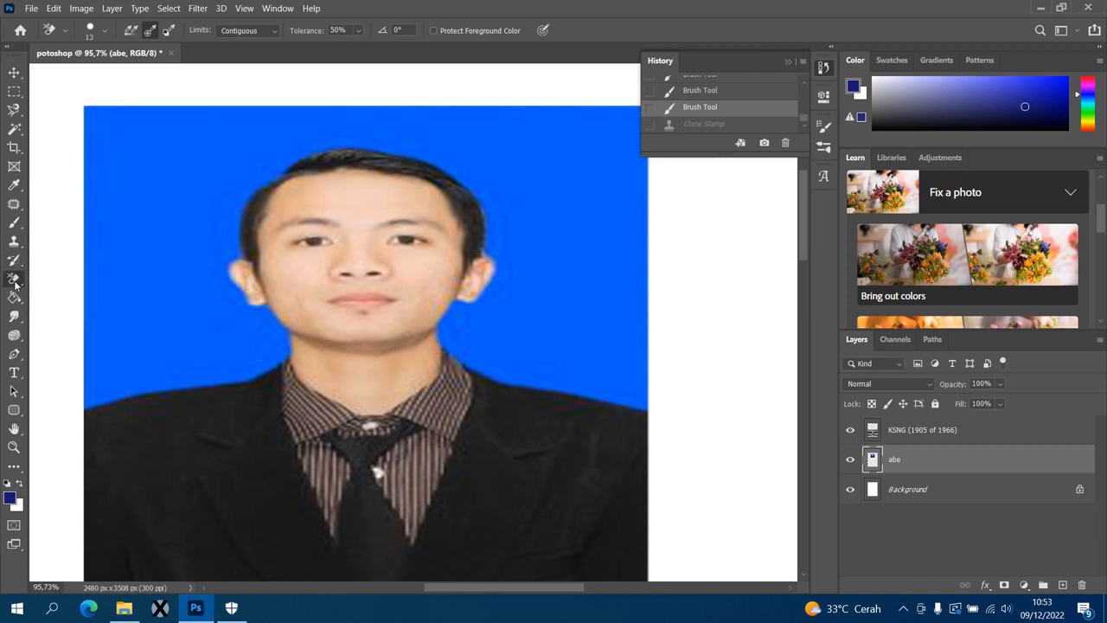
right_click(15, 284)
click(54, 279)
mouse_move(117, 124)
mouse_down()
mouse_move(143, 155)
mouse_move(203, 166)
mouse_move(275, 124)
mouse_up()
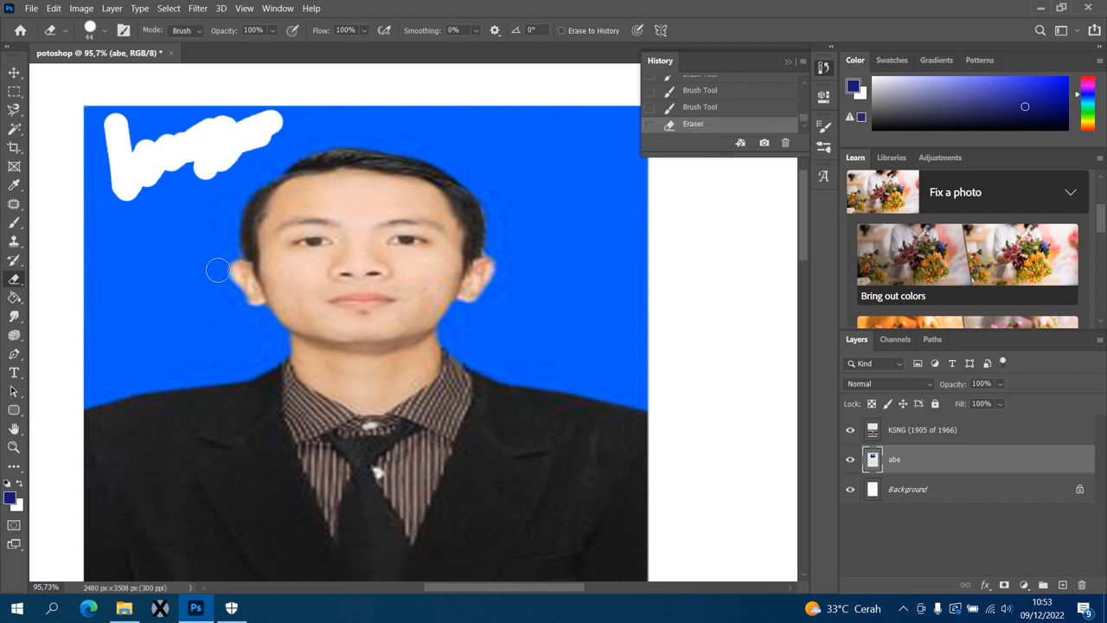
- Erase a short stroke across the ear and return the history to a Brush Tool state before the eraser strokes
drag(212, 259, 257, 306)
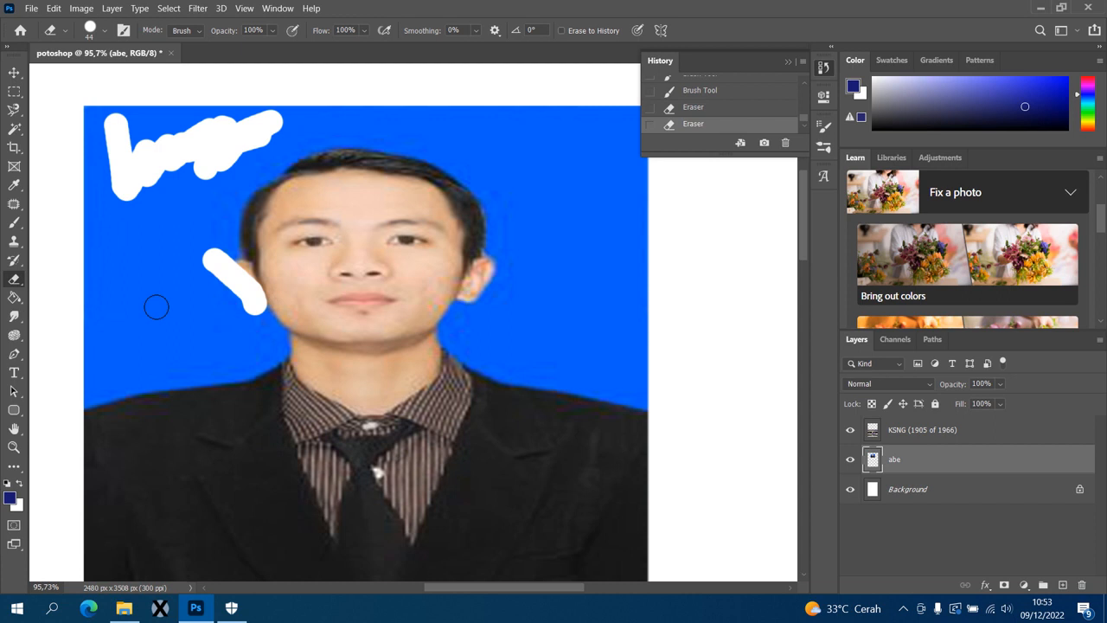
key(ctrl+z)
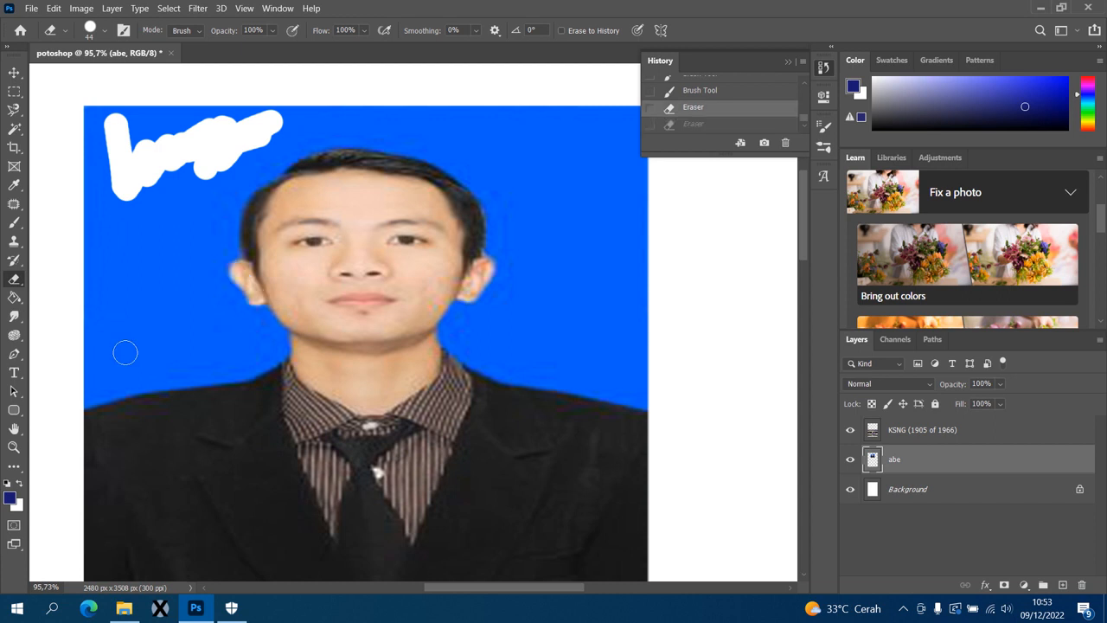
key(ctrl+shift+z)
key(ctrl+z)
scroll(739, 111, up, 2)
click(724, 112)
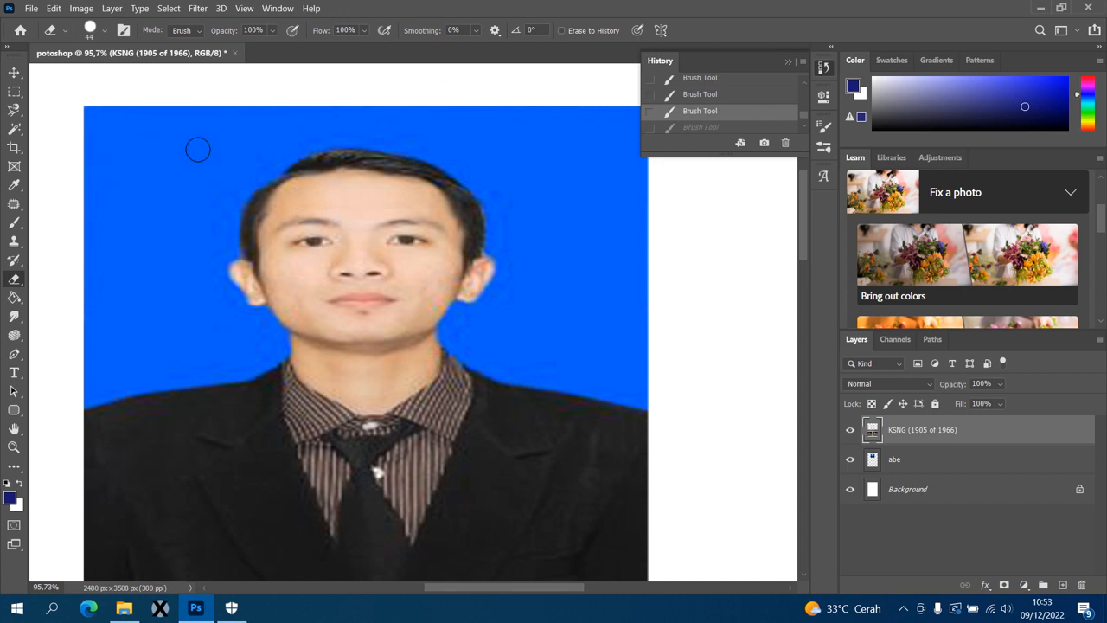
- Try the Background Eraser Tool on the blue area beside the head with the KSNG (1905 of 1966) layer selected
right_click(14, 285)
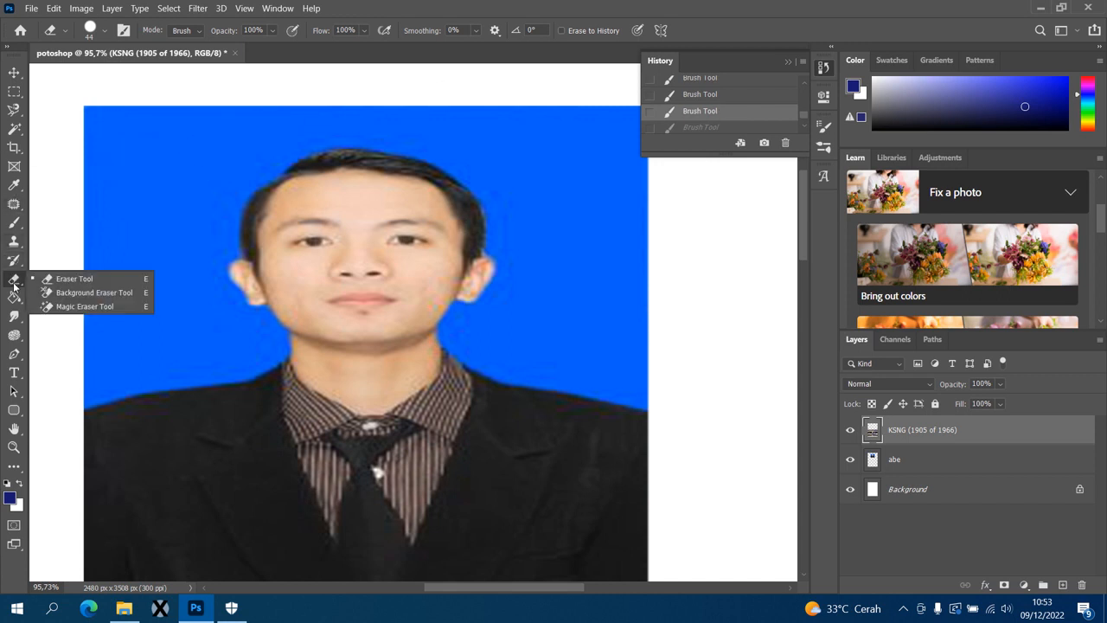
click(88, 294)
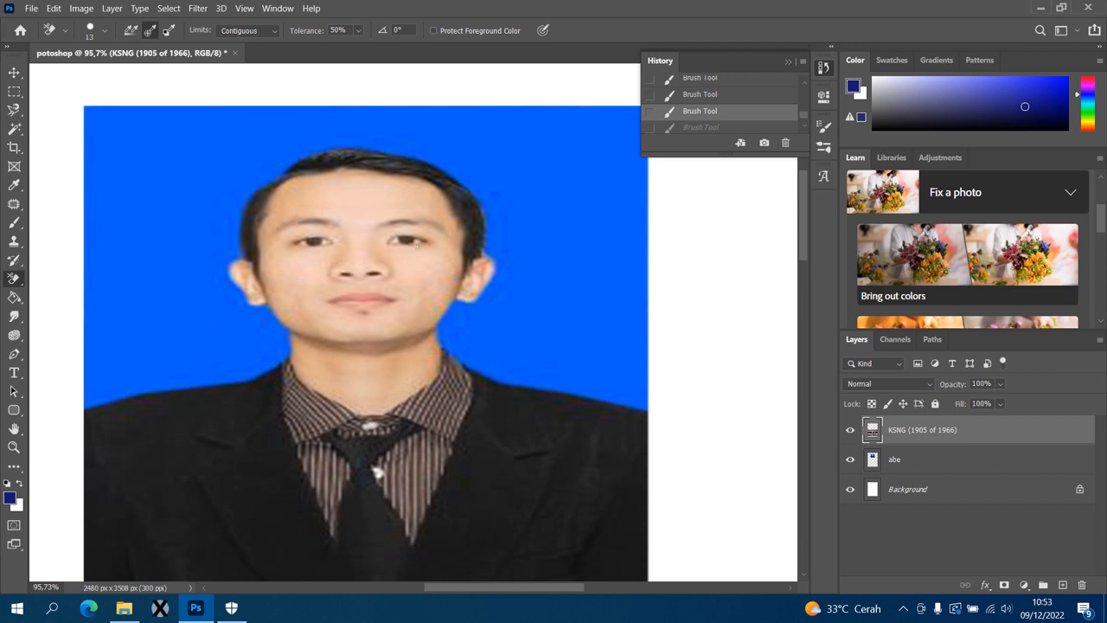
click(175, 211)
click(237, 216)
click(217, 212)
- Set the background eraser's sampling to Once and erase a scribble beside the head on the abe layer
click(132, 31)
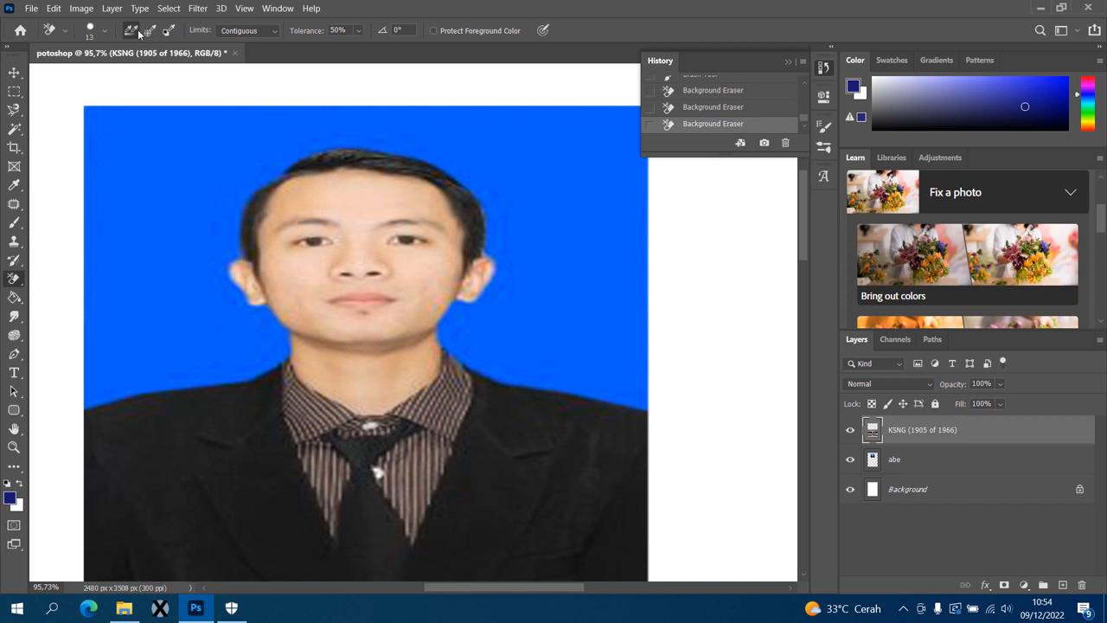
click(151, 32)
click(922, 466)
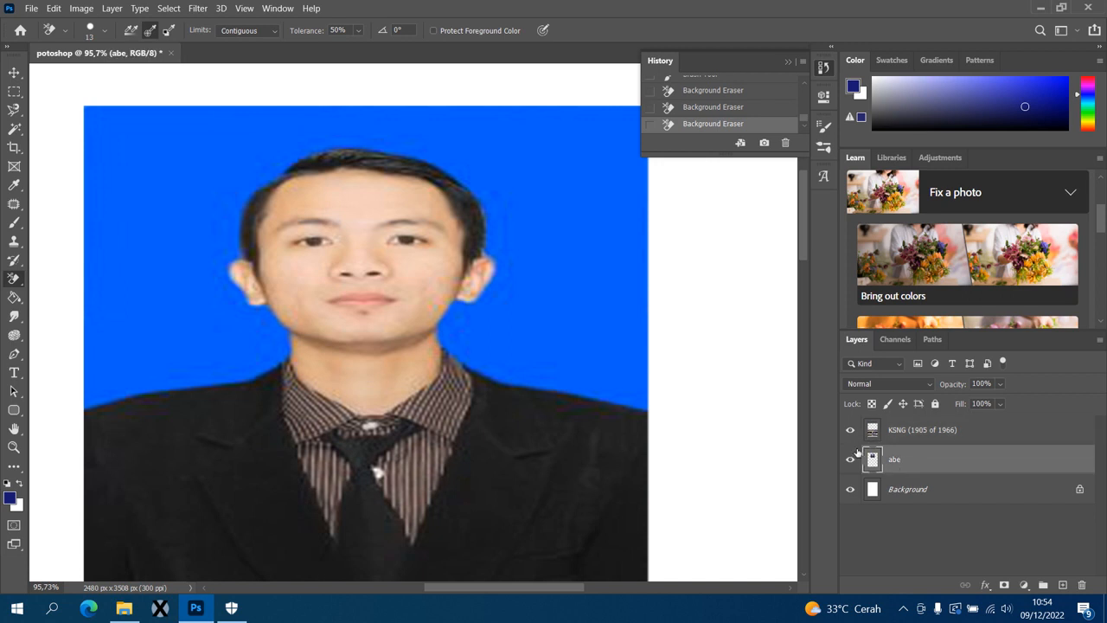
click(133, 32)
click(152, 32)
mouse_move(122, 230)
mouse_down()
mouse_move(335, 226)
mouse_move(128, 266)
mouse_move(206, 232)
mouse_move(211, 257)
mouse_move(236, 227)
mouse_move(223, 246)
mouse_move(244, 248)
mouse_move(235, 233)
mouse_move(218, 247)
mouse_move(237, 227)
mouse_move(236, 252)
mouse_move(195, 264)
mouse_move(219, 232)
mouse_move(208, 202)
mouse_up()
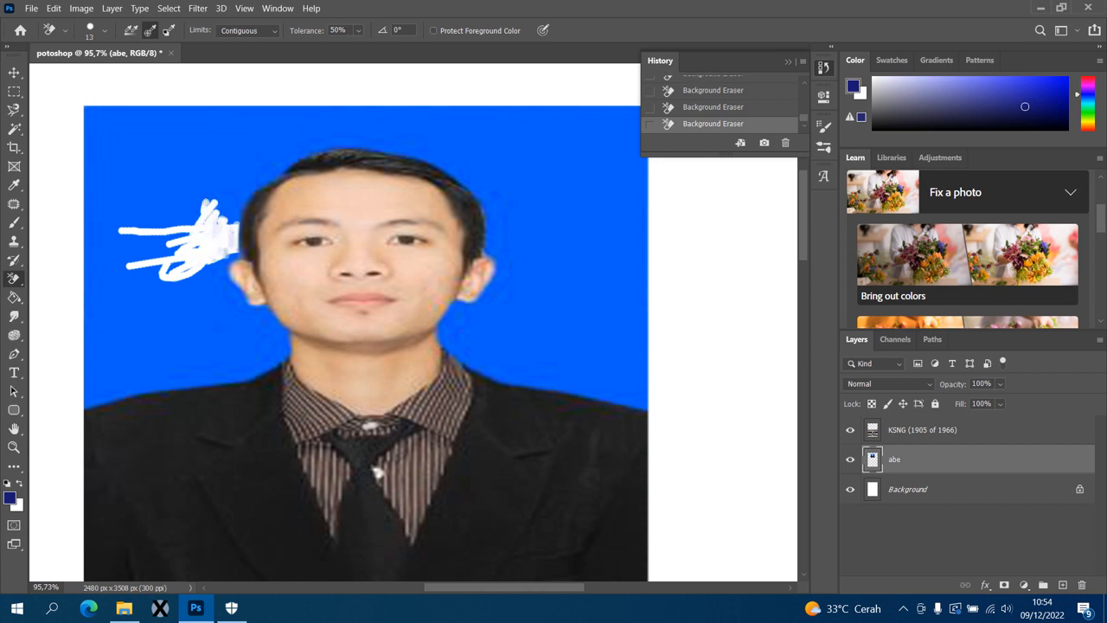
- Set the background eraser's size to 5000 px and erase the entire blue background around the portrait
click(104, 30)
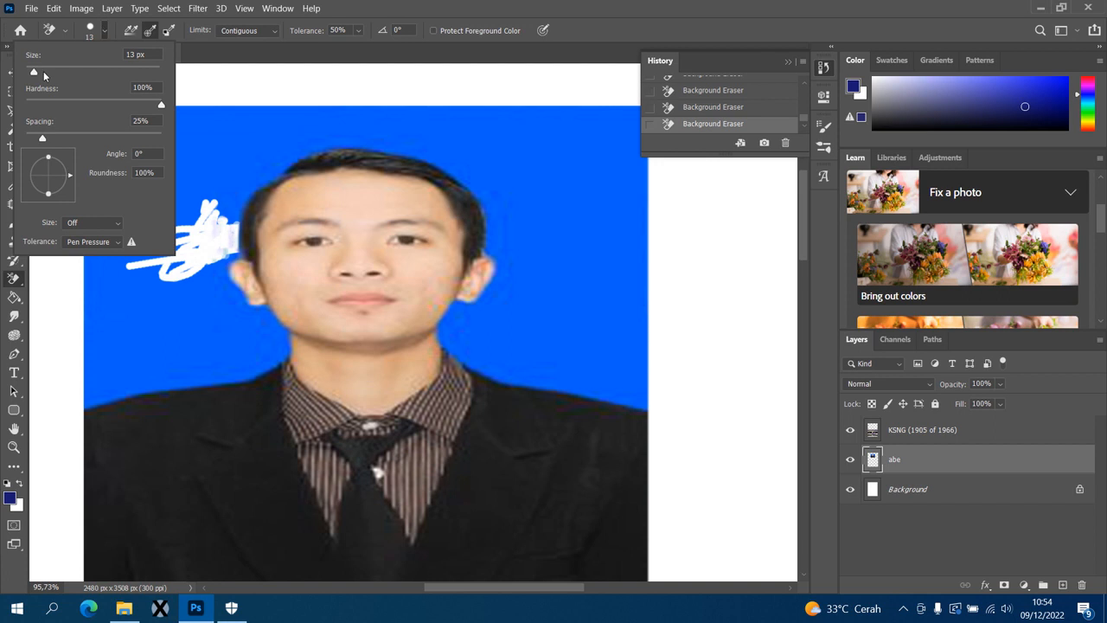
drag(33, 74, 208, 75)
click(198, 129)
drag(198, 129, 200, 179)
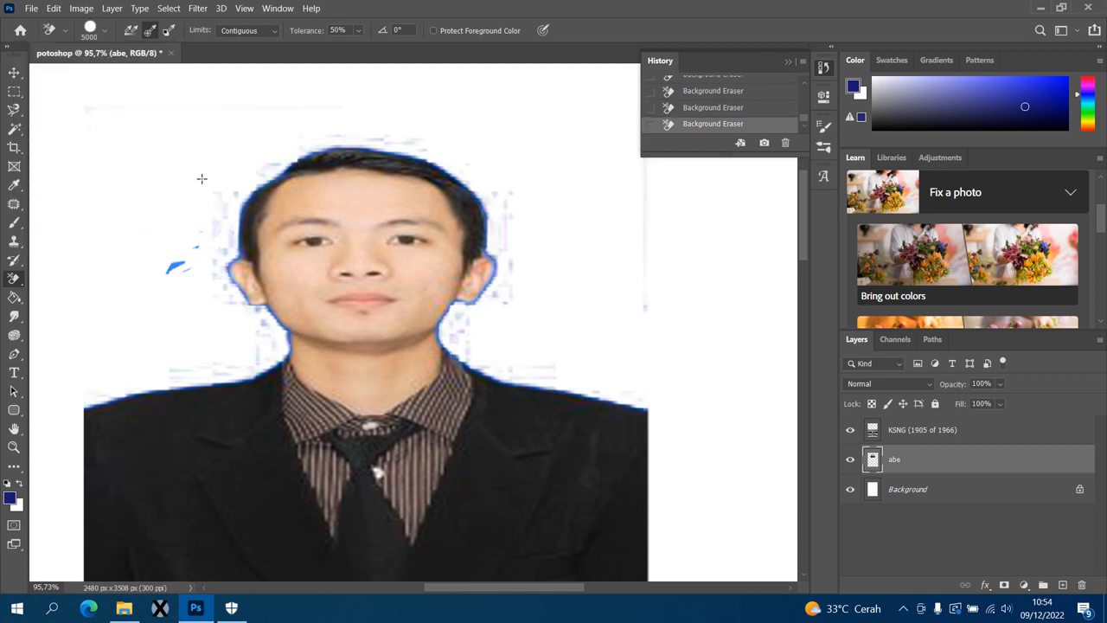
- Undo the 5000 px erasure of the portrait's background, going back in the history to the small scribble
click(104, 33)
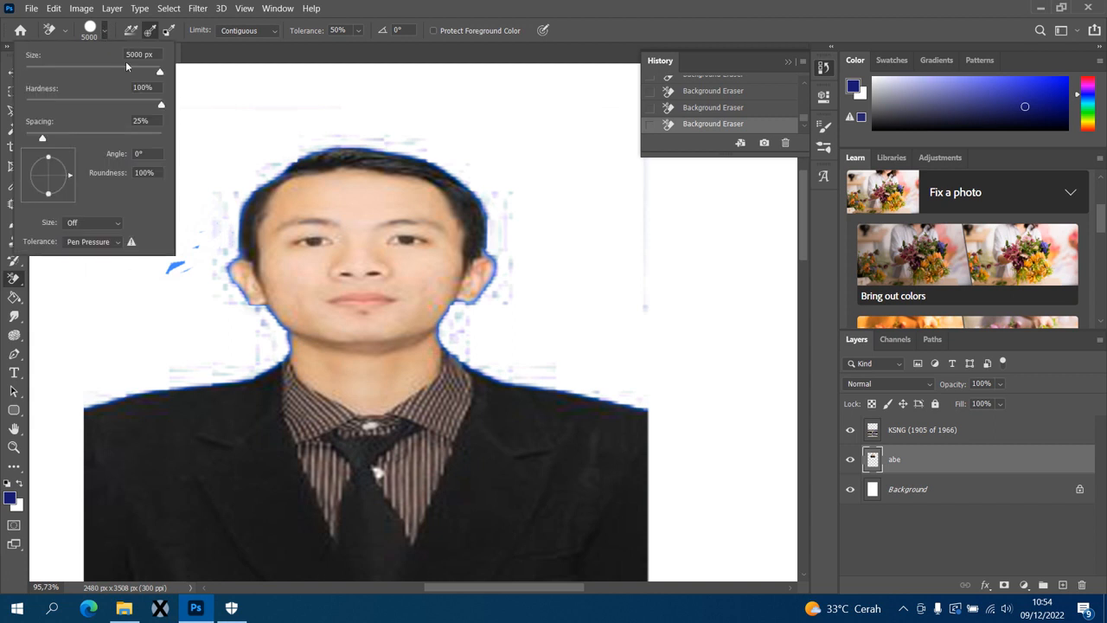
click(210, 99)
key(ctrl+z)
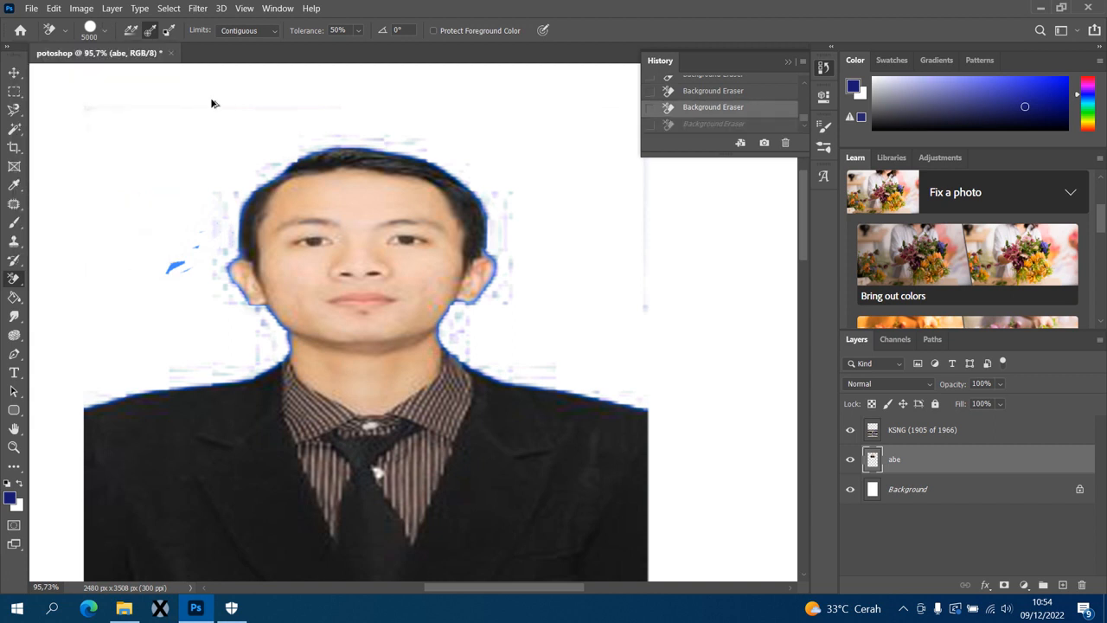
click(695, 95)
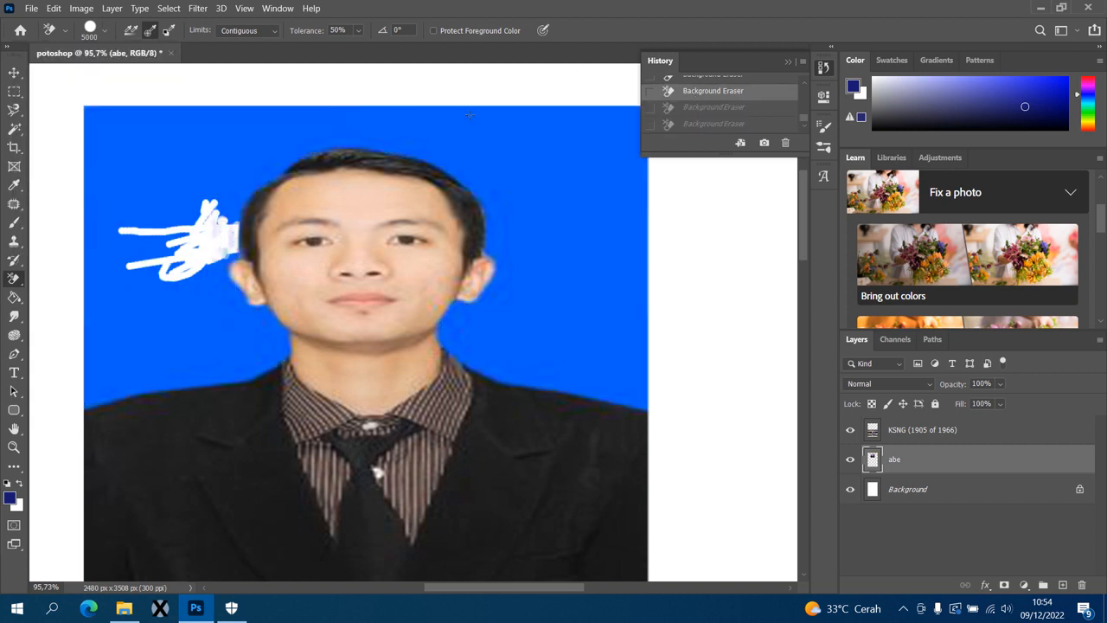
- Erase the blue background on one side of the head with the background eraser at 45 px and at 82 px
click(104, 32)
drag(97, 70, 56, 71)
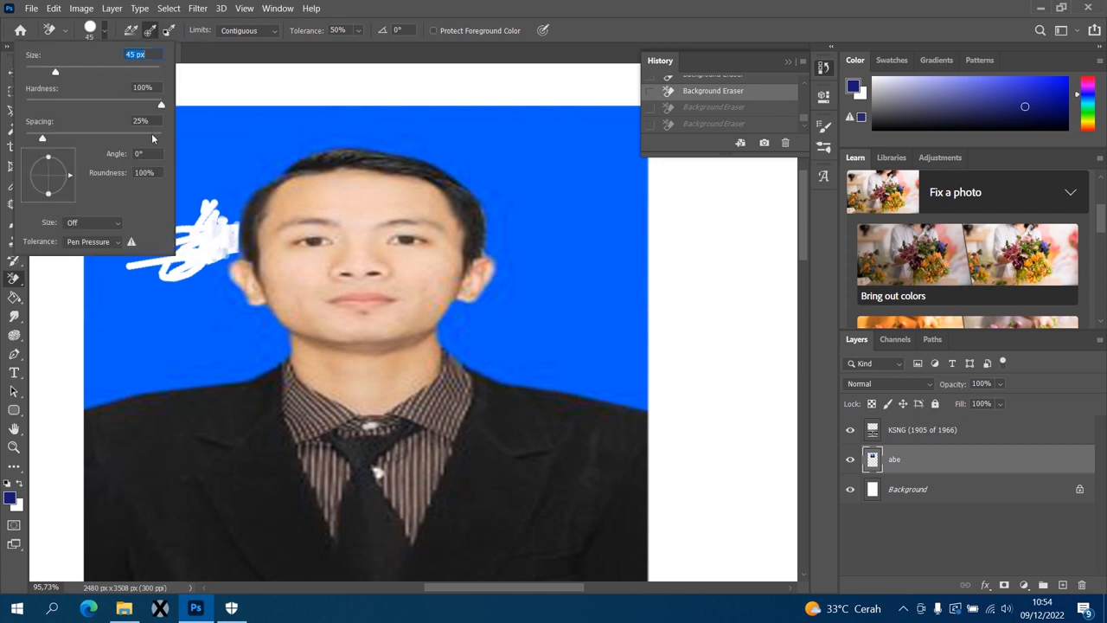
mouse_move(212, 158)
mouse_down()
mouse_move(241, 190)
mouse_move(253, 153)
mouse_move(151, 212)
mouse_up()
click(105, 30)
drag(57, 71, 81, 72)
mouse_move(178, 301)
mouse_down()
mouse_move(193, 208)
mouse_move(120, 193)
mouse_move(118, 134)
mouse_move(367, 126)
mouse_move(143, 124)
mouse_move(151, 107)
mouse_move(75, 91)
mouse_move(191, 176)
mouse_move(386, 158)
mouse_up()
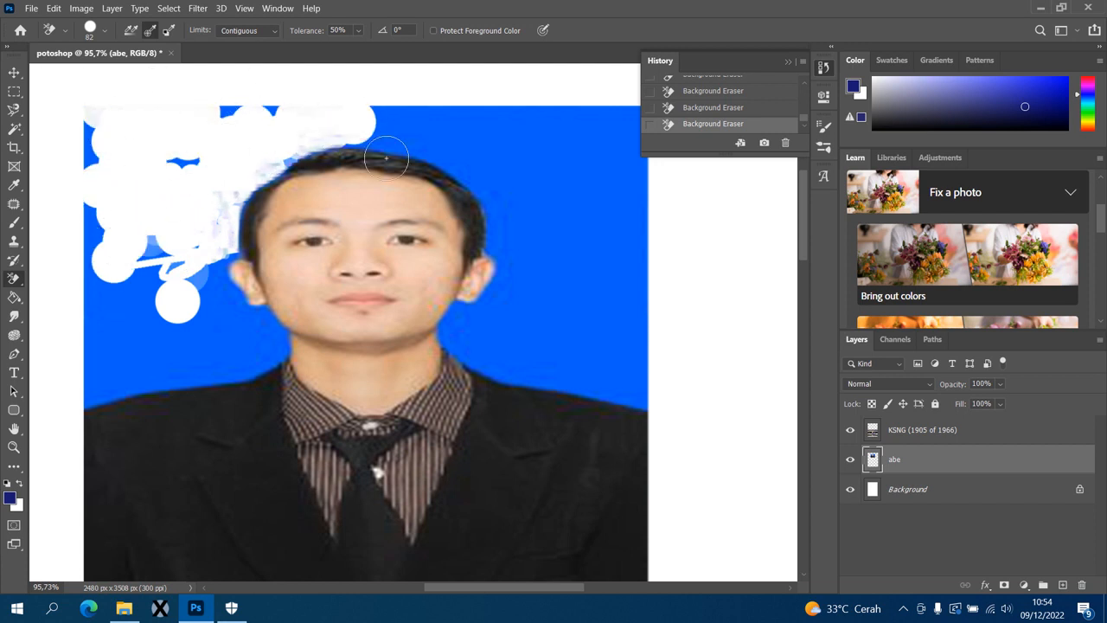
- Erase the blue around the hair and ears and out to the photo's other edge with the 82 px background eraser
click(104, 36)
mouse_move(217, 251)
mouse_down()
mouse_move(262, 320)
mouse_move(576, 328)
mouse_up()
mouse_move(536, 259)
mouse_down()
mouse_move(486, 239)
mouse_move(566, 223)
mouse_up()
mouse_move(207, 128)
mouse_down()
mouse_move(575, 177)
mouse_move(487, 196)
mouse_move(490, 209)
mouse_move(449, 177)
mouse_move(527, 176)
mouse_move(279, 136)
mouse_move(357, 158)
mouse_up()
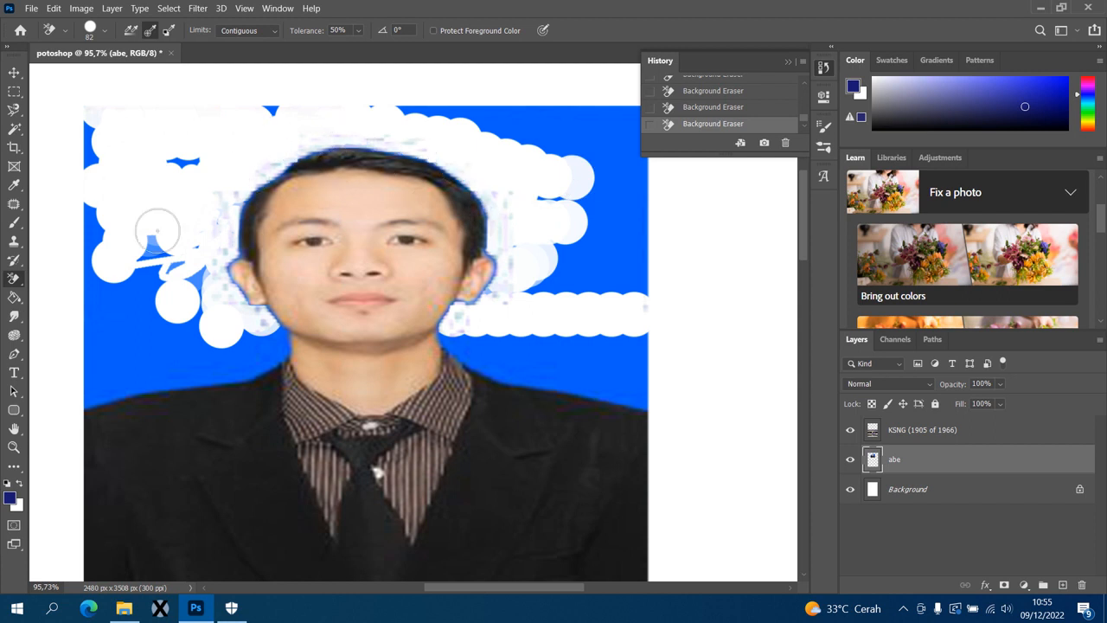
- Undo the portrait's background erasures by returning the history to the first Background Eraser state after the brush strokes
scroll(727, 126, up, 10)
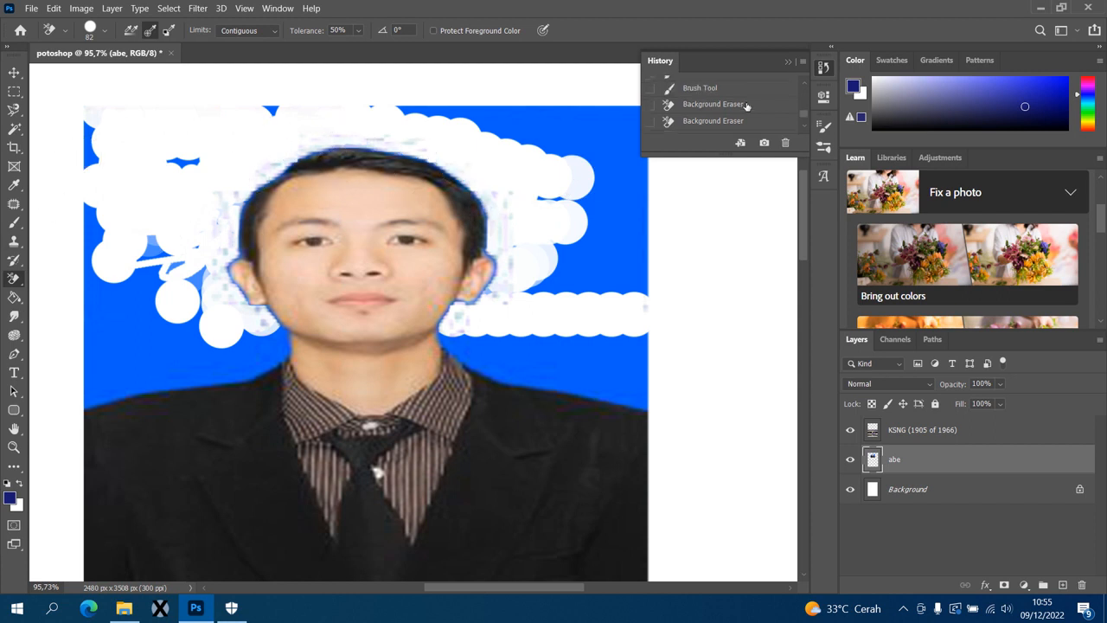
click(699, 88)
scroll(710, 119, down, 5)
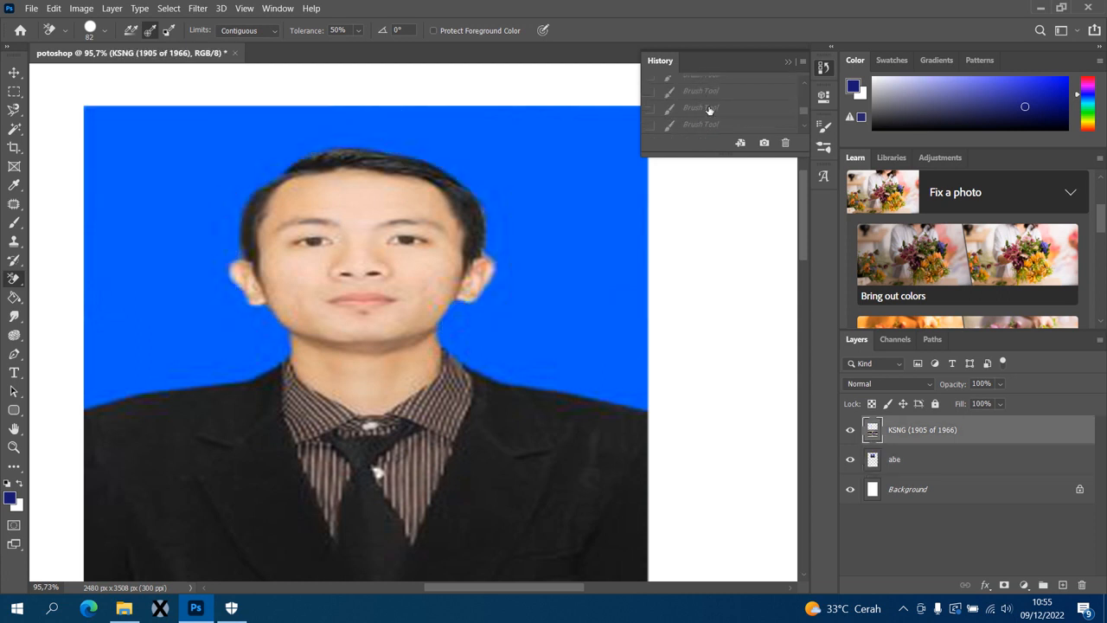
scroll(709, 113, up, 4)
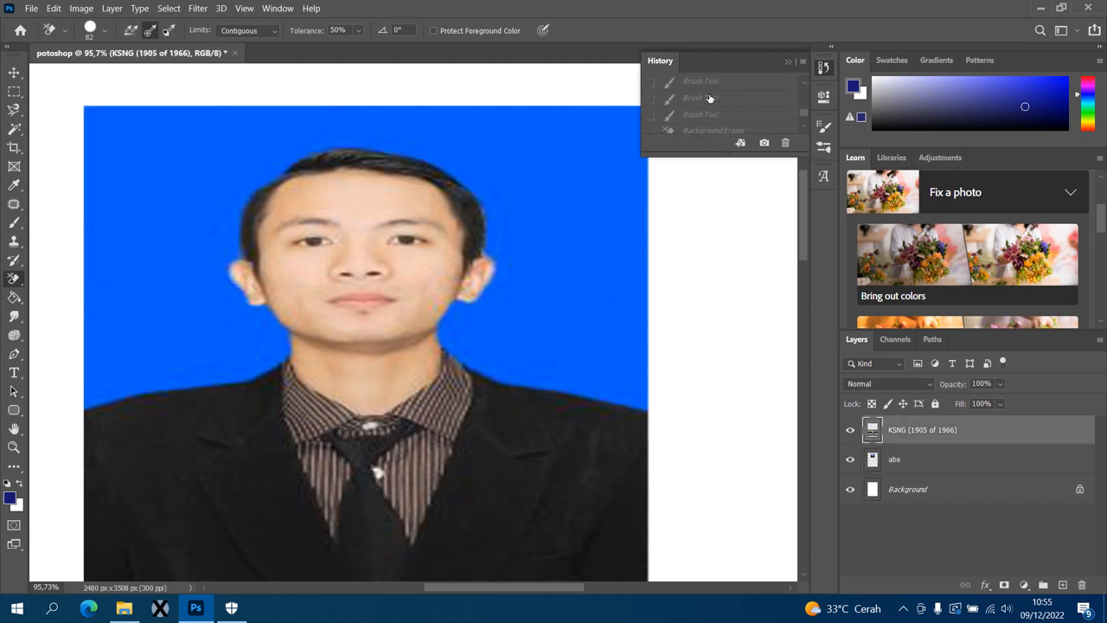
scroll(709, 119, down, 2)
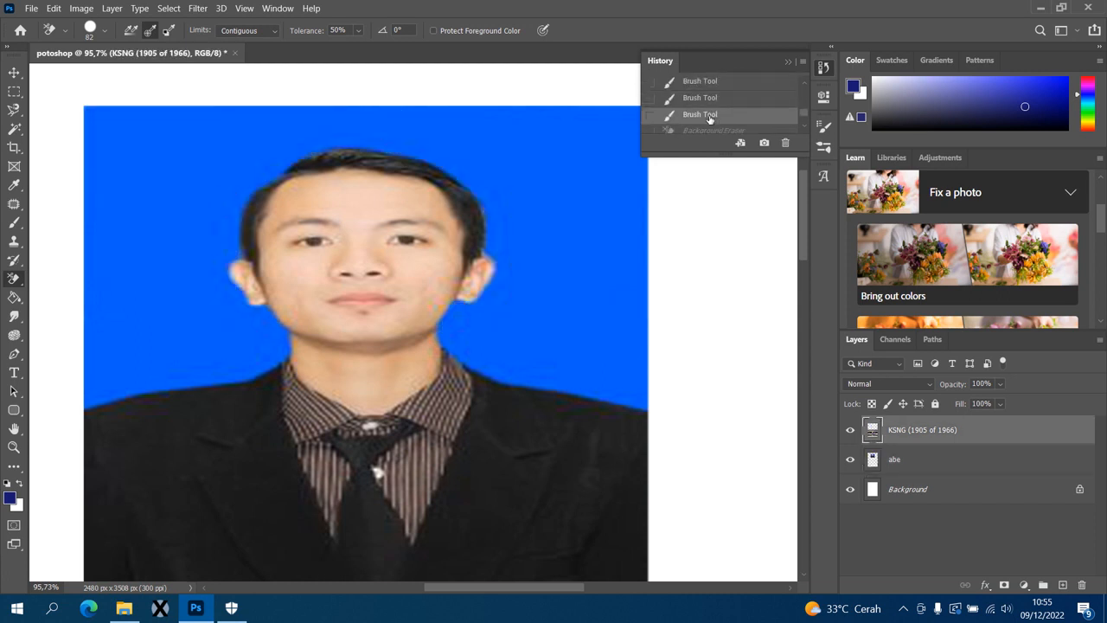
click(709, 104)
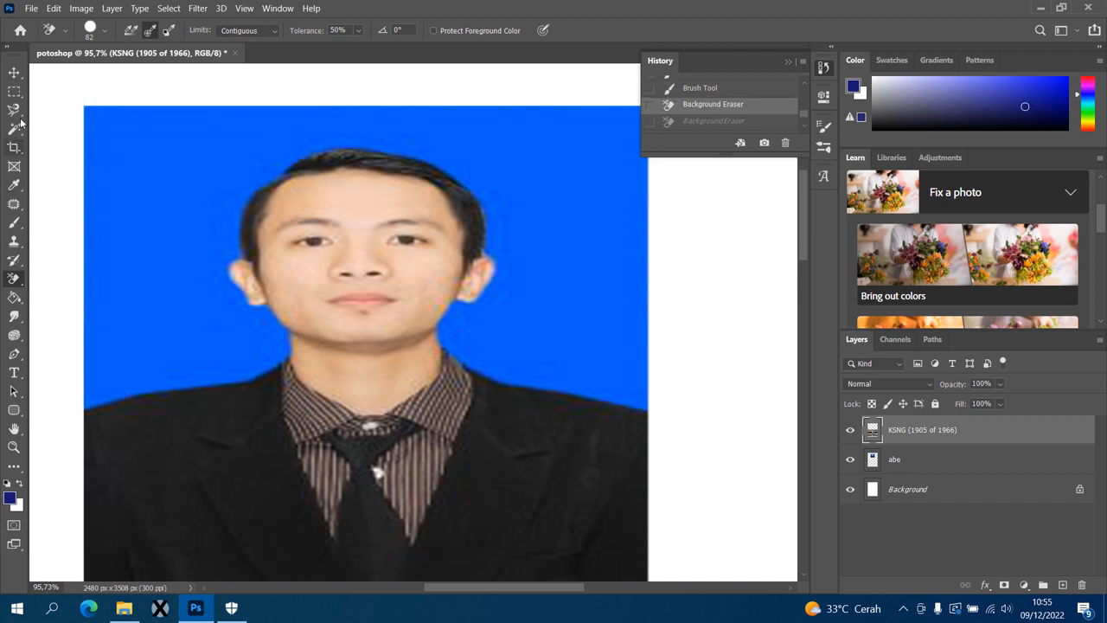
- Try to erase the portrait's blue background with the Magic Eraser while the KSNG (1905 of 1966) layer is selected
click(18, 205)
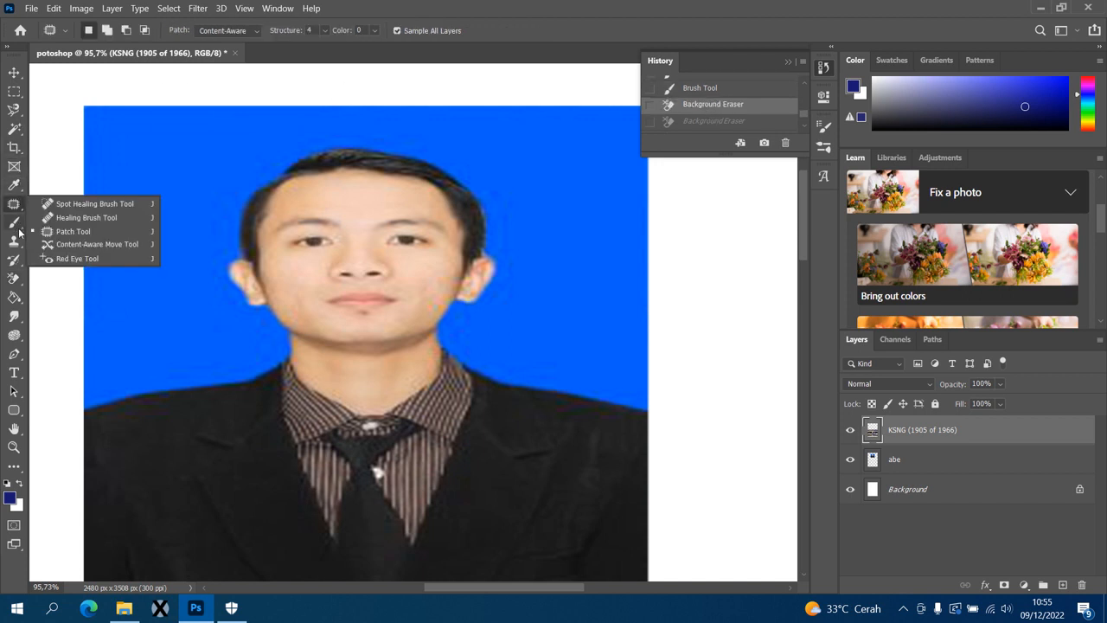
click(15, 278)
right_click(15, 277)
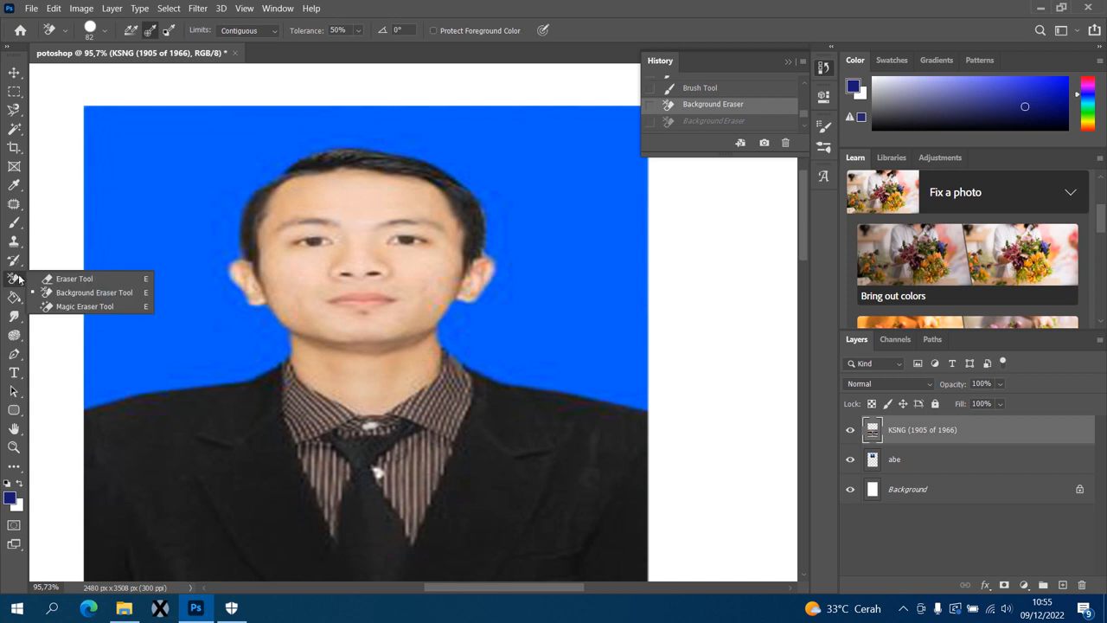
click(94, 302)
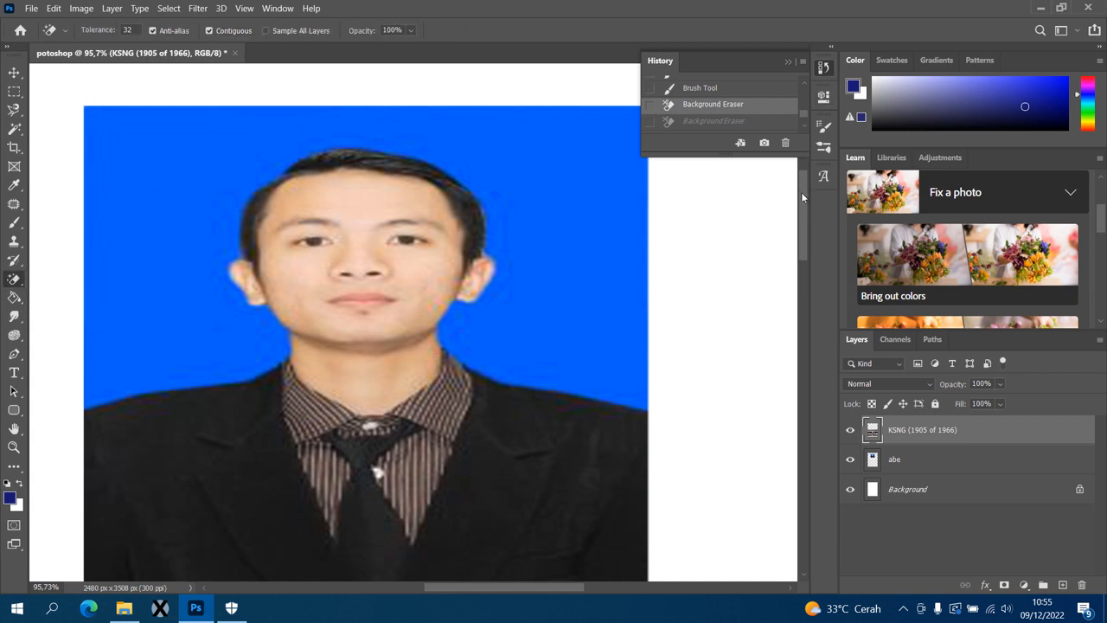
drag(803, 197, 803, 196)
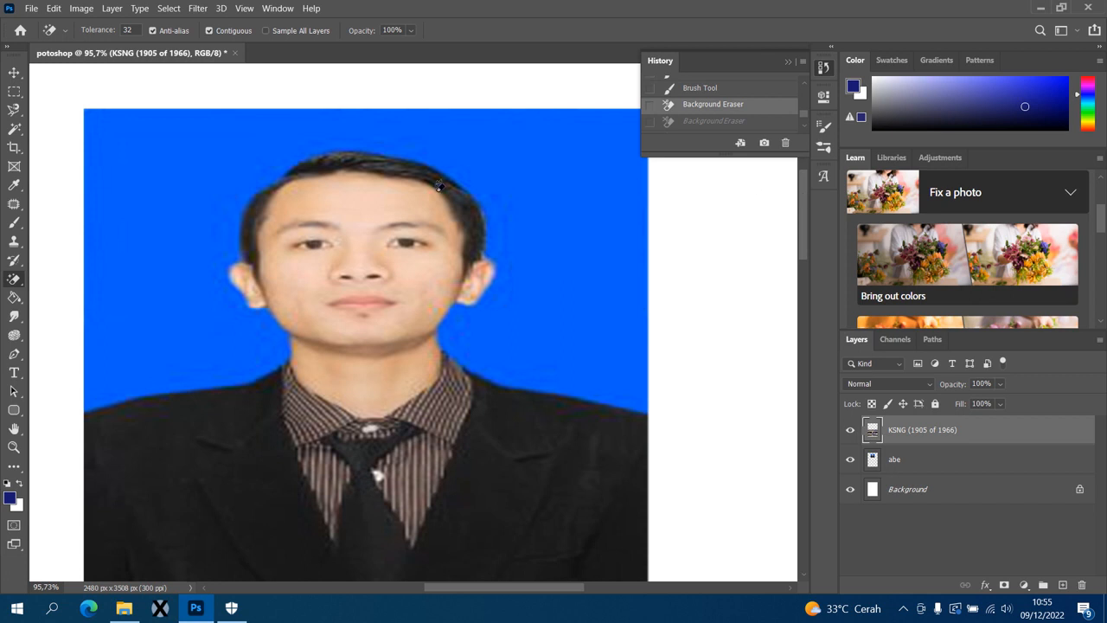
click(162, 154)
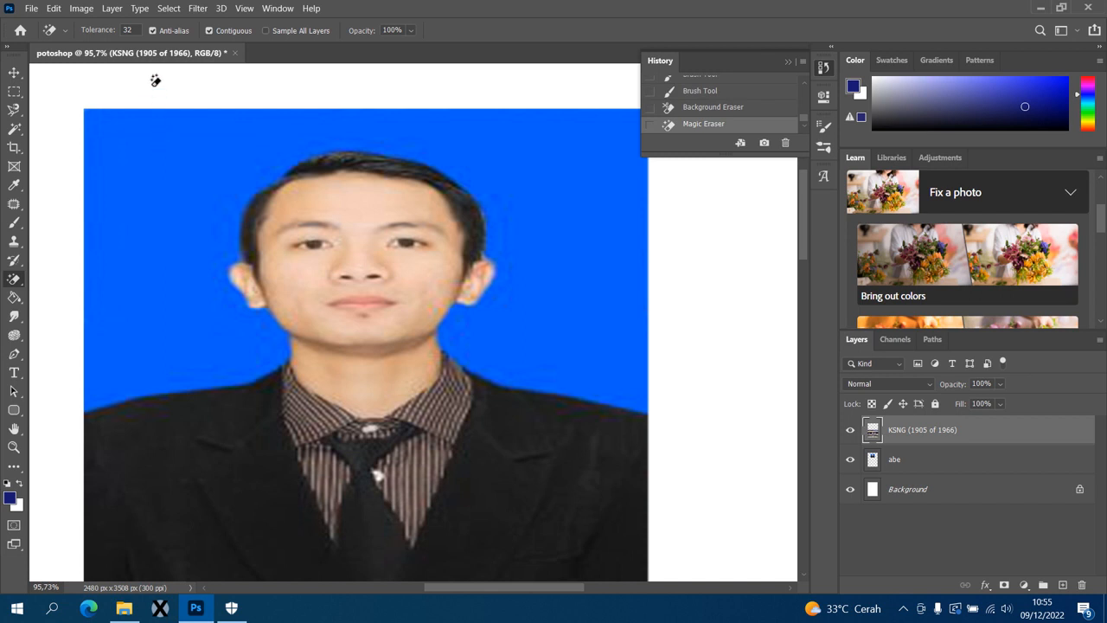
- Erase the portrait's blue background and black suit on the abe layer with the Magic Eraser at tolerance 32
click(912, 470)
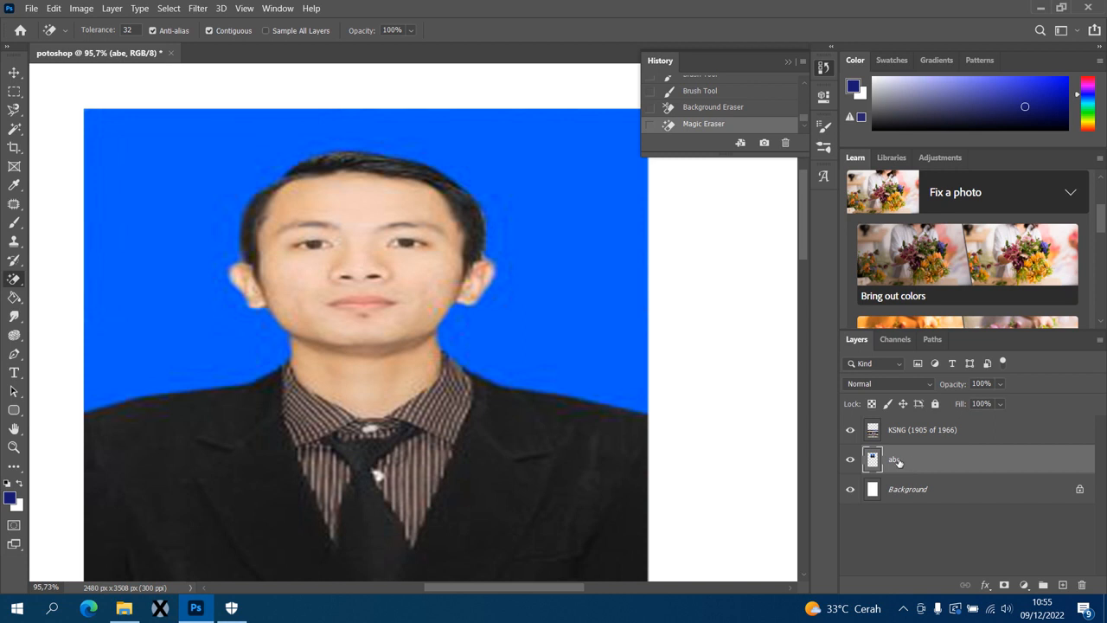
click(173, 158)
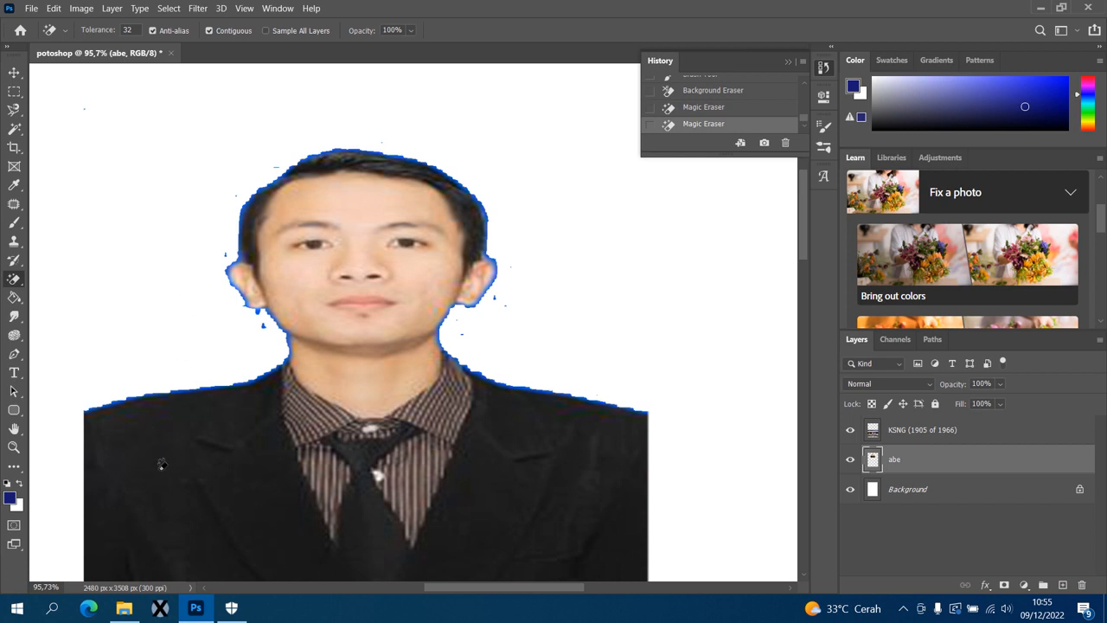
click(157, 453)
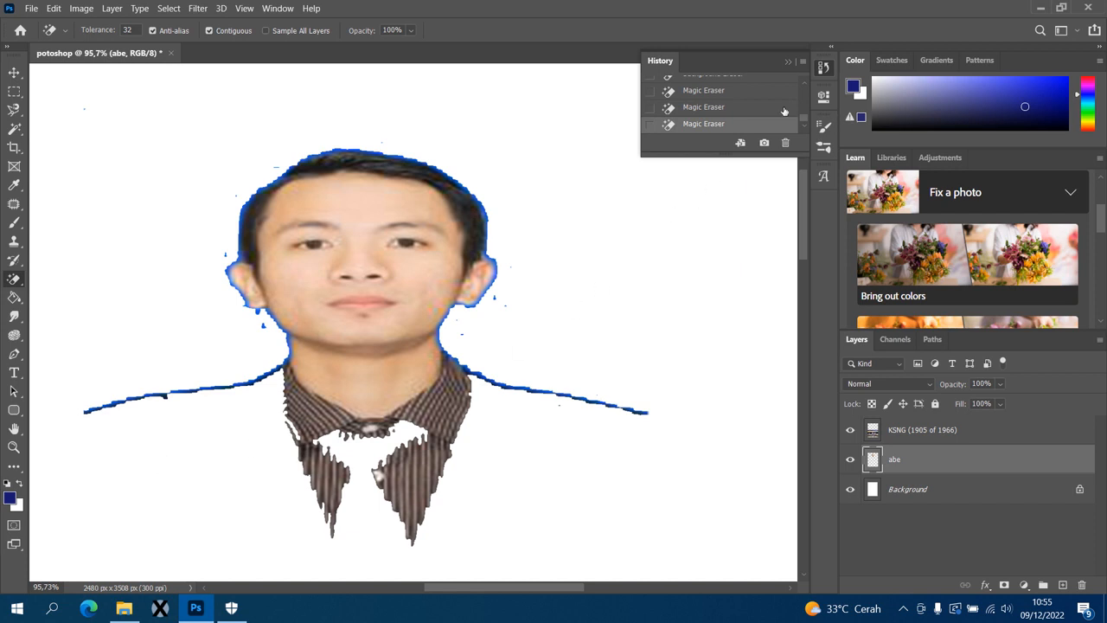
- Undo the Magic Eraser erasures by returning the history to the Background Eraser state, and reselect the abe layer
scroll(792, 108, up, 2)
click(775, 102)
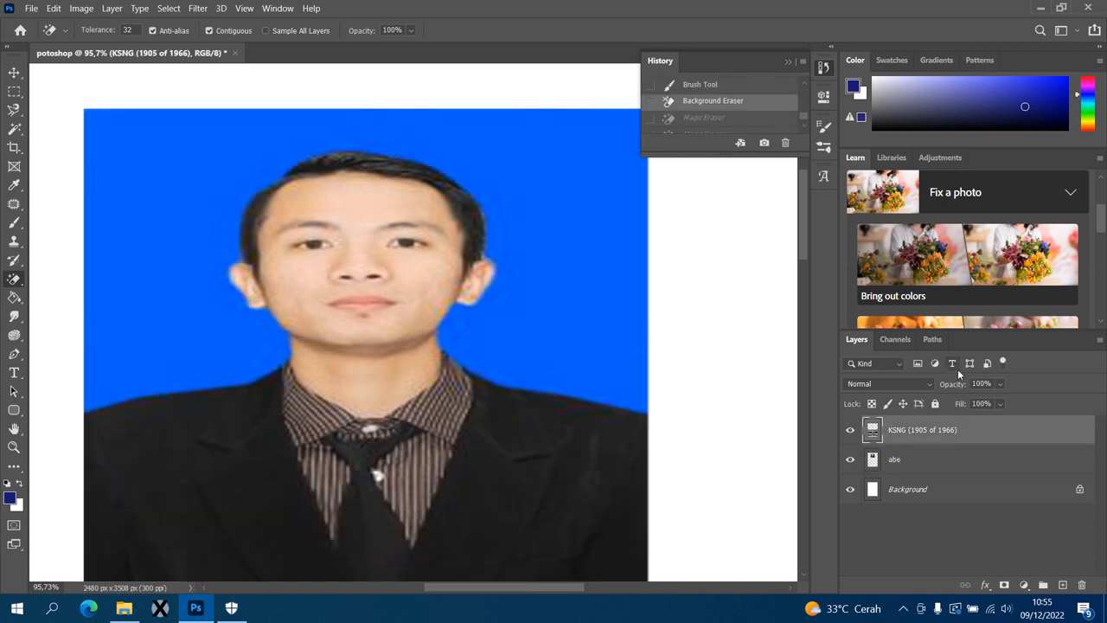
click(954, 458)
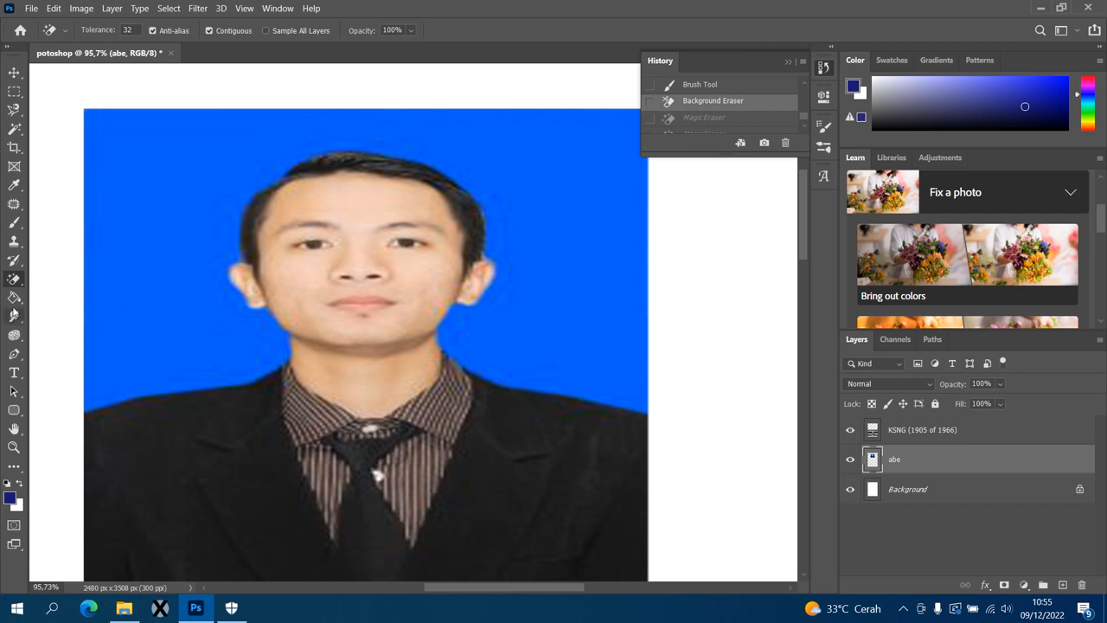
click(14, 300)
right_click(13, 302)
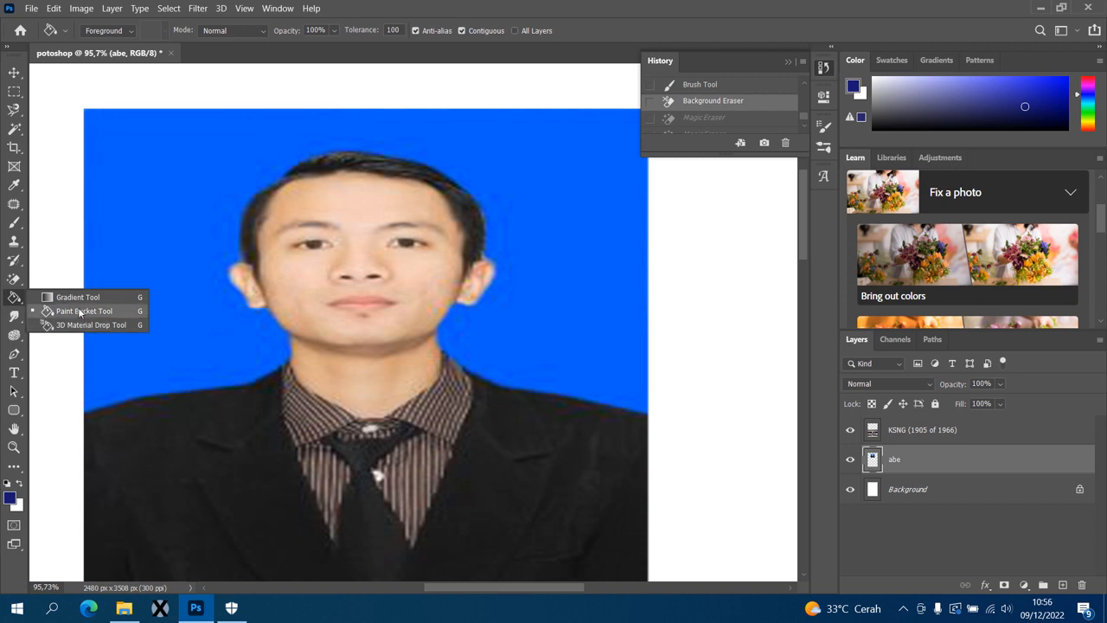
scroll(63, 334, down, 1)
- Try to blur the number 15 on the player's shorts with the 73 px Blur tool while the abe layer is selected
click(17, 322)
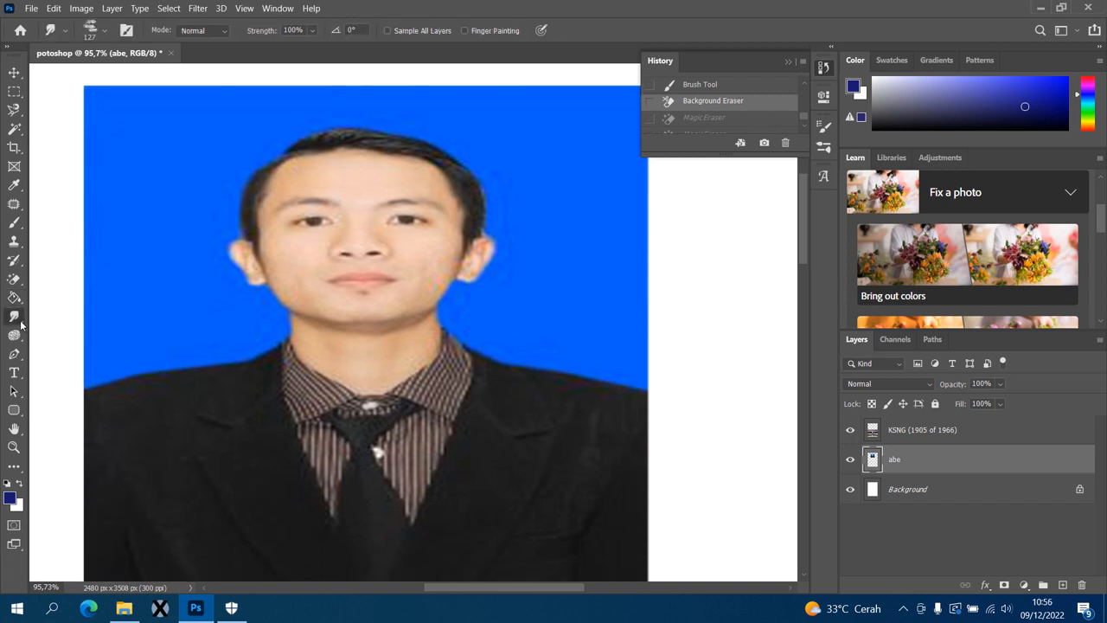
scroll(528, 294, down, 5)
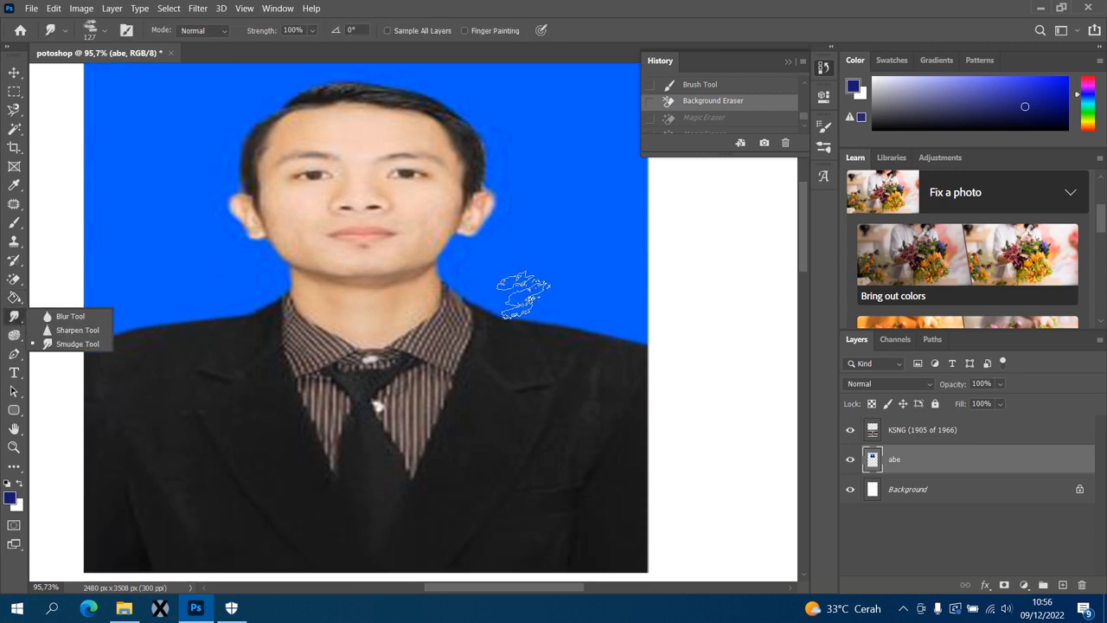
scroll(523, 295, down, 14)
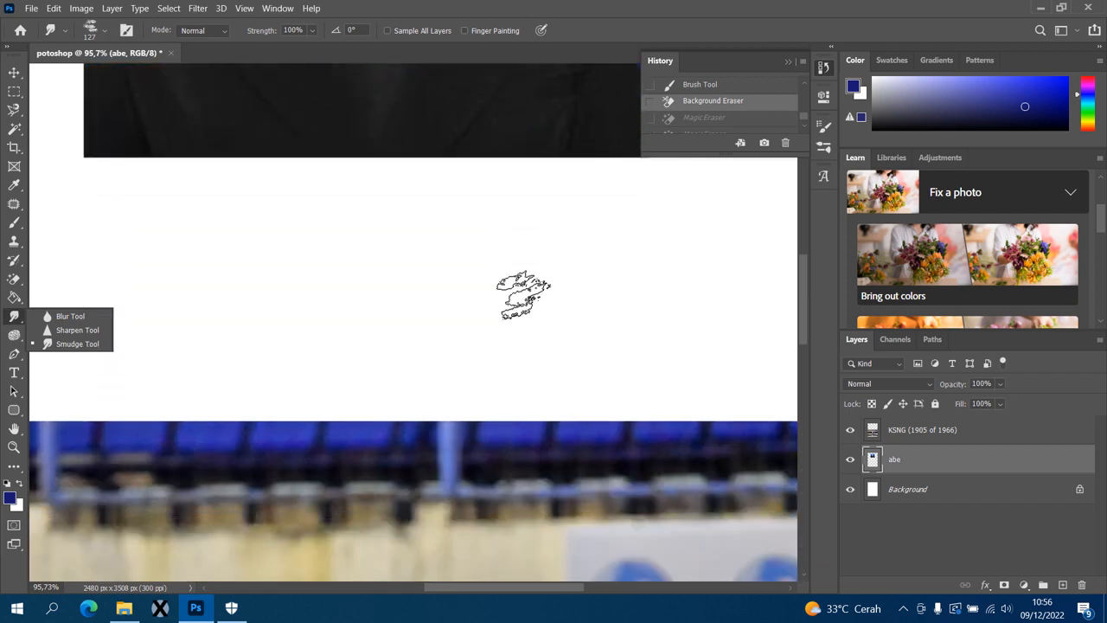
scroll(524, 294, down, 3)
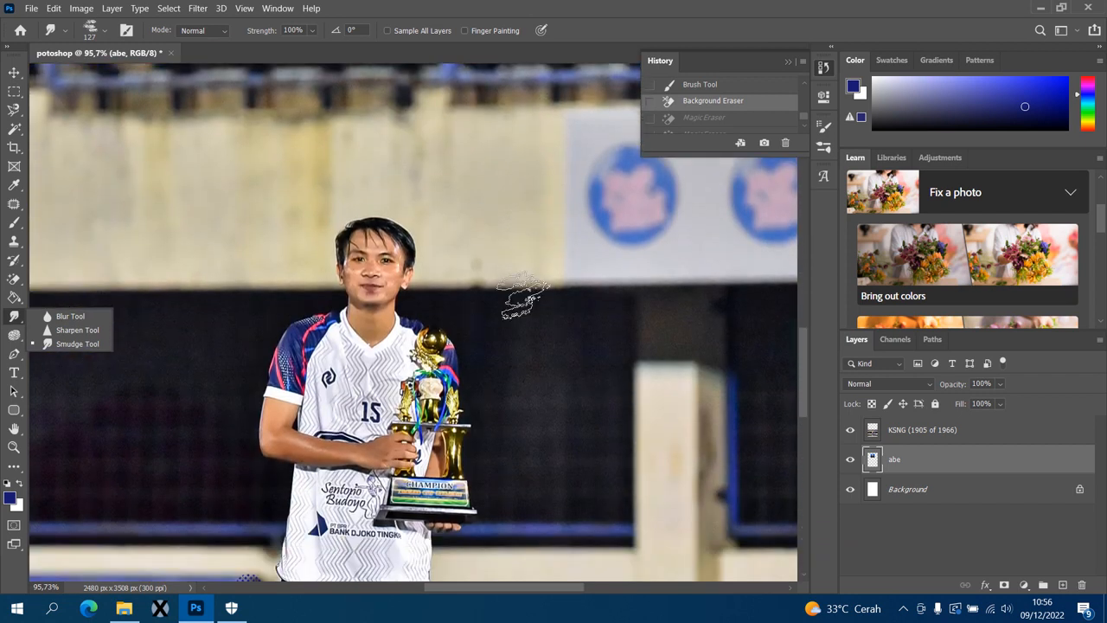
scroll(524, 296, down, 8)
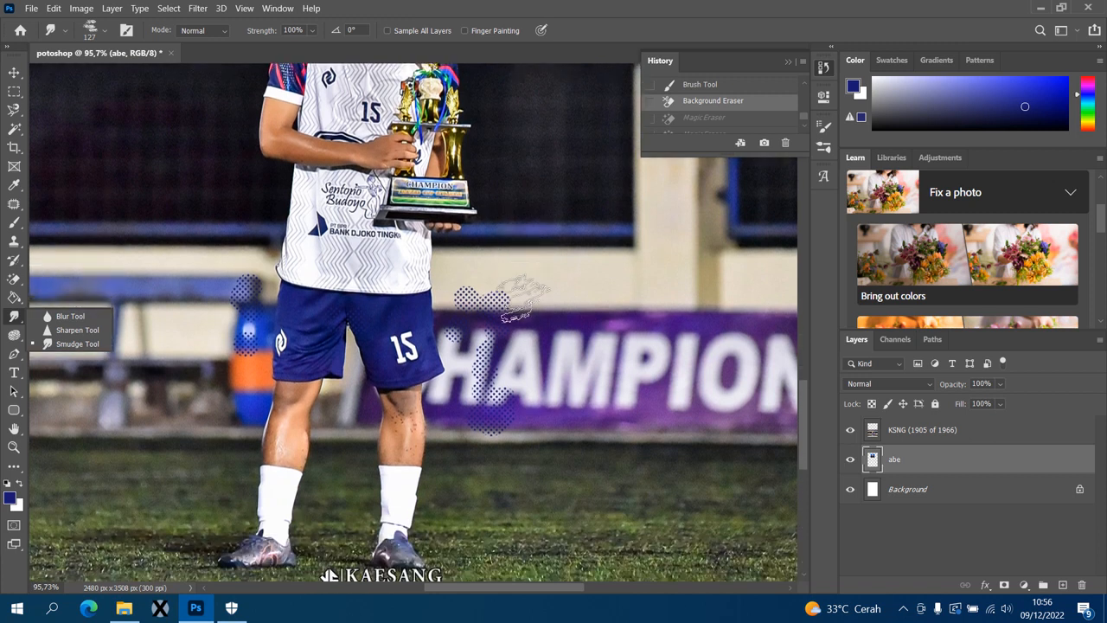
scroll(448, 506, up, 3)
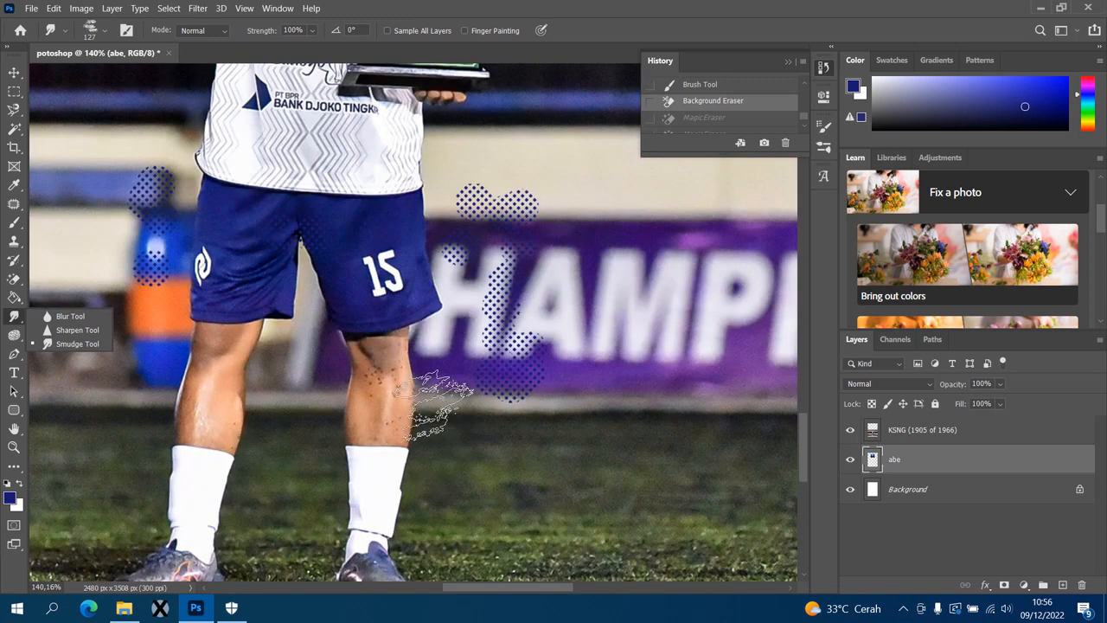
click(73, 317)
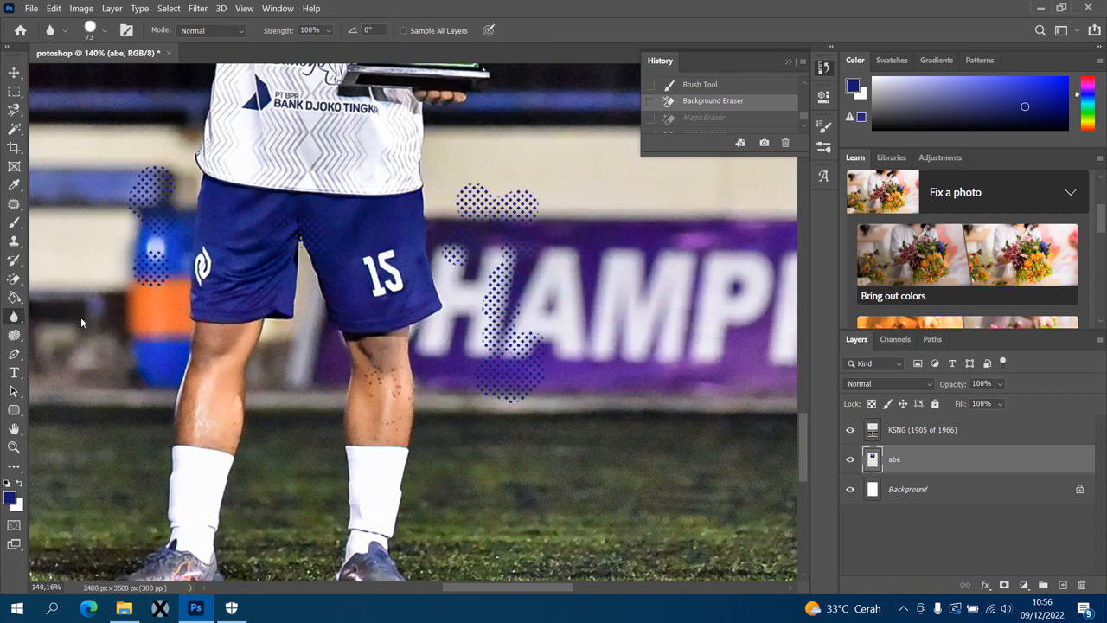
click(98, 30)
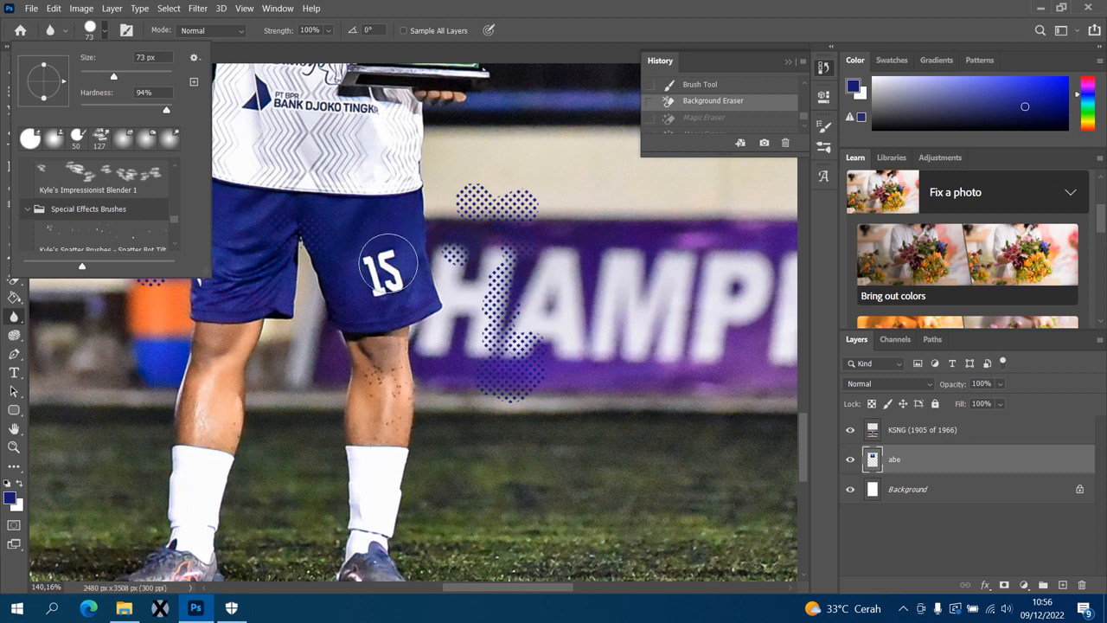
click(387, 265)
click(381, 274)
click(381, 274)
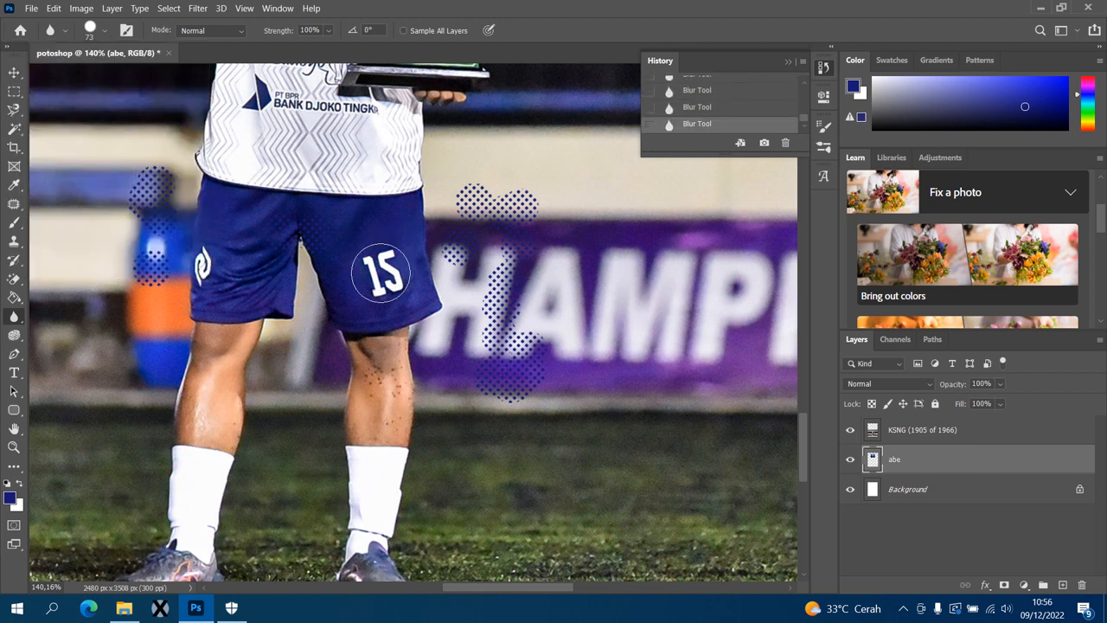
- Blur the number 15 on the shorts on the KSNG (1905 of 1966) layer
click(939, 433)
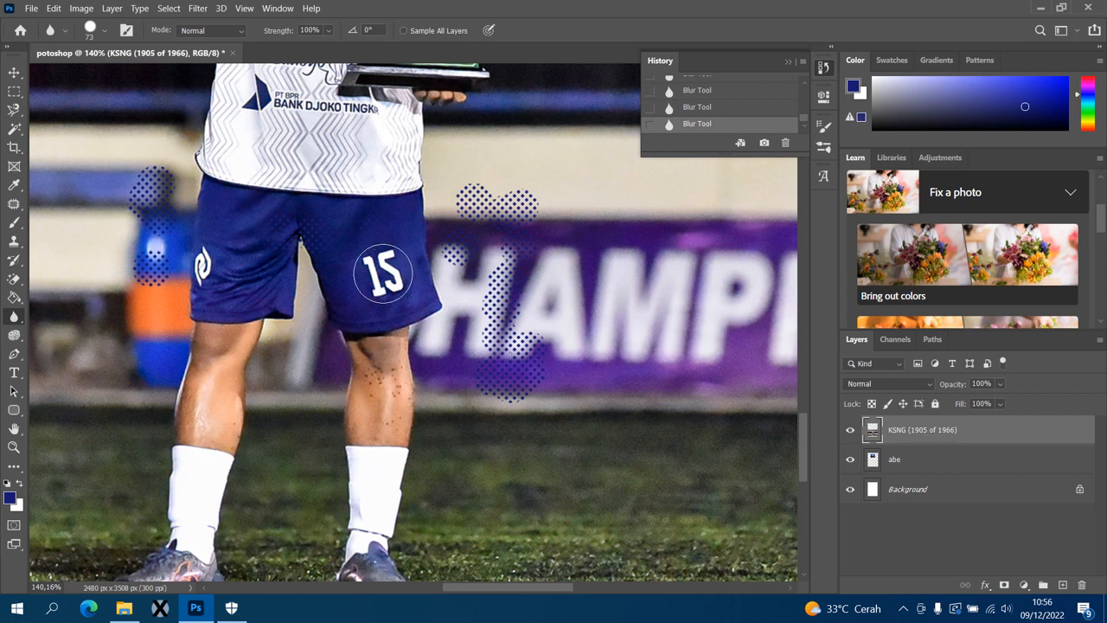
drag(383, 273, 383, 274)
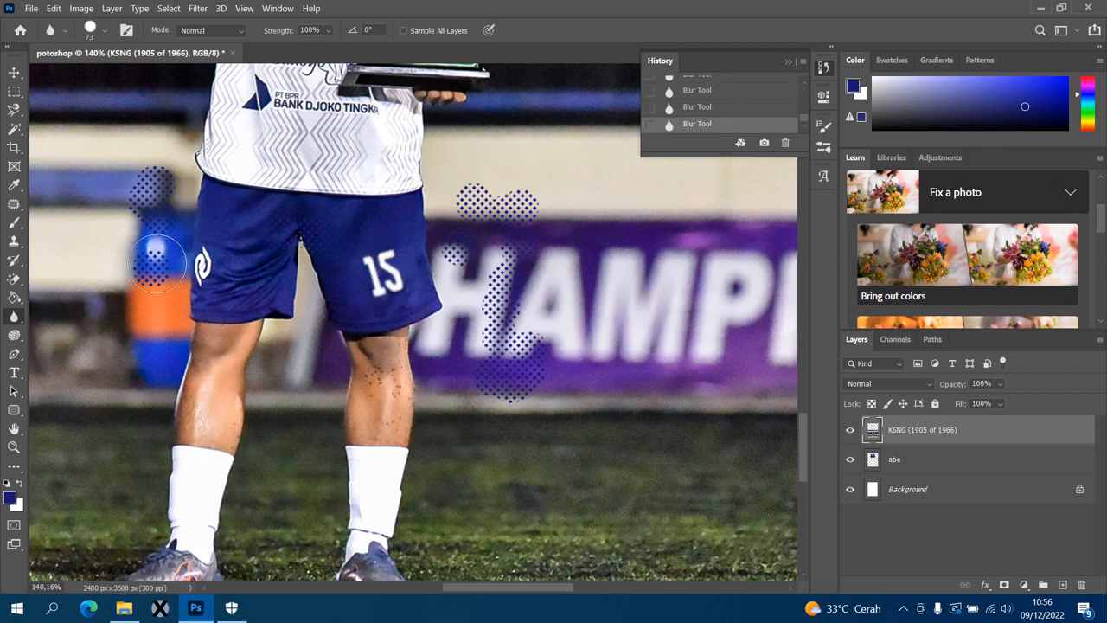
- Sharpen the number 15 and the logo on the shorts with the Sharpen tool at 99 px and 50% strength
right_click(18, 321)
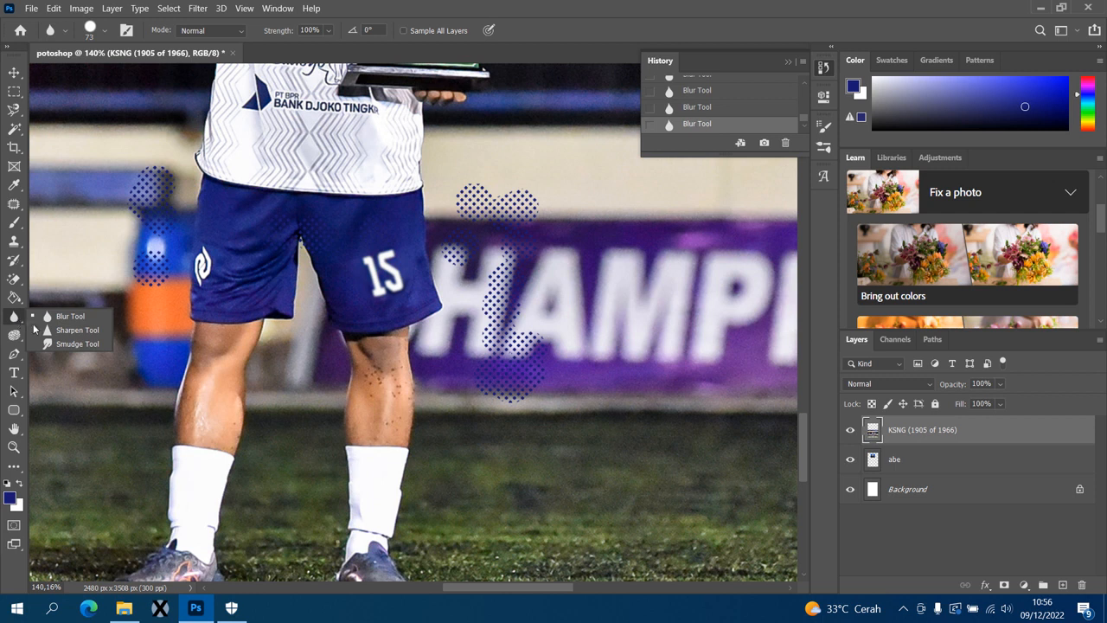
click(57, 330)
drag(384, 286, 384, 275)
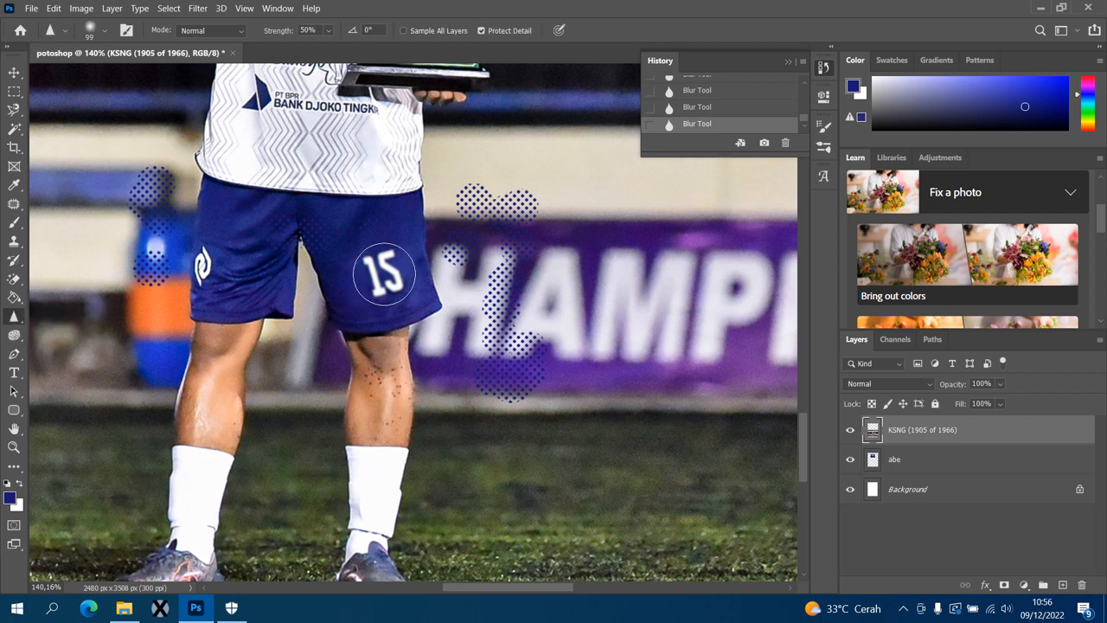
click(384, 274)
click(384, 274)
click(384, 274)
click(384, 274)
click(384, 274)
click(384, 275)
click(384, 275)
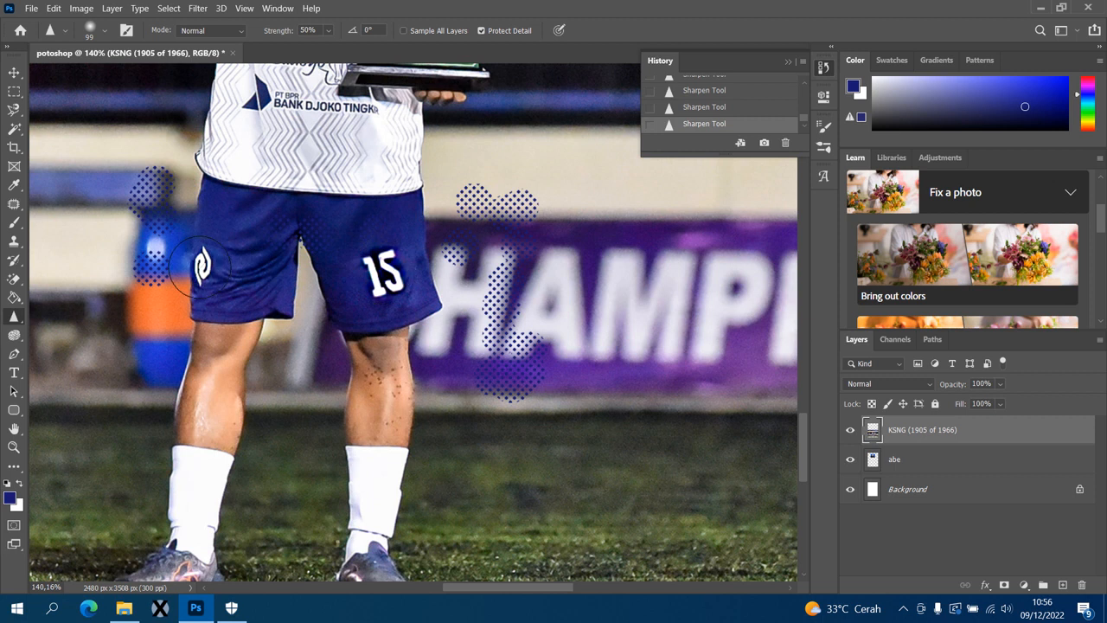
- Set the Smudge tool's brush size to 18 px with Kyle's Impressionist Blender 1
right_click(12, 317)
click(62, 342)
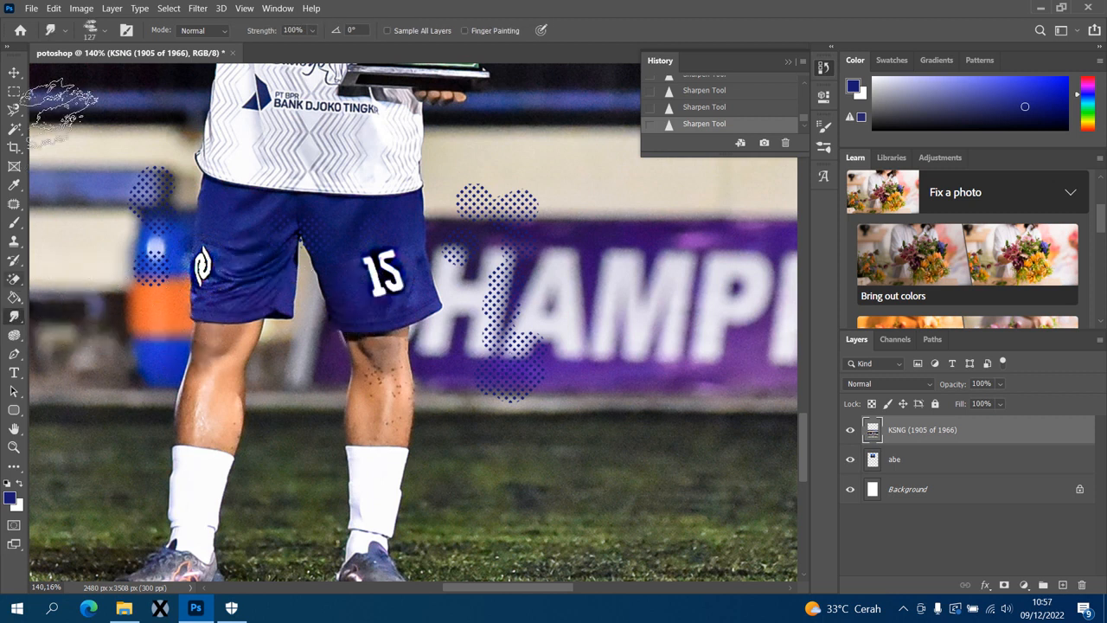
click(92, 31)
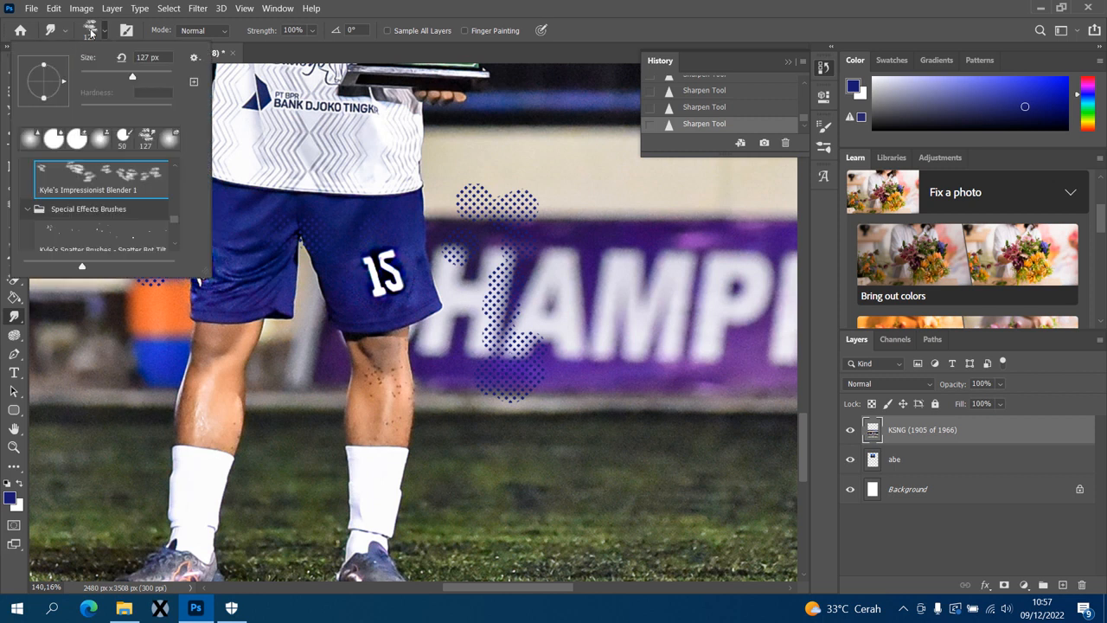
drag(131, 78, 89, 78)
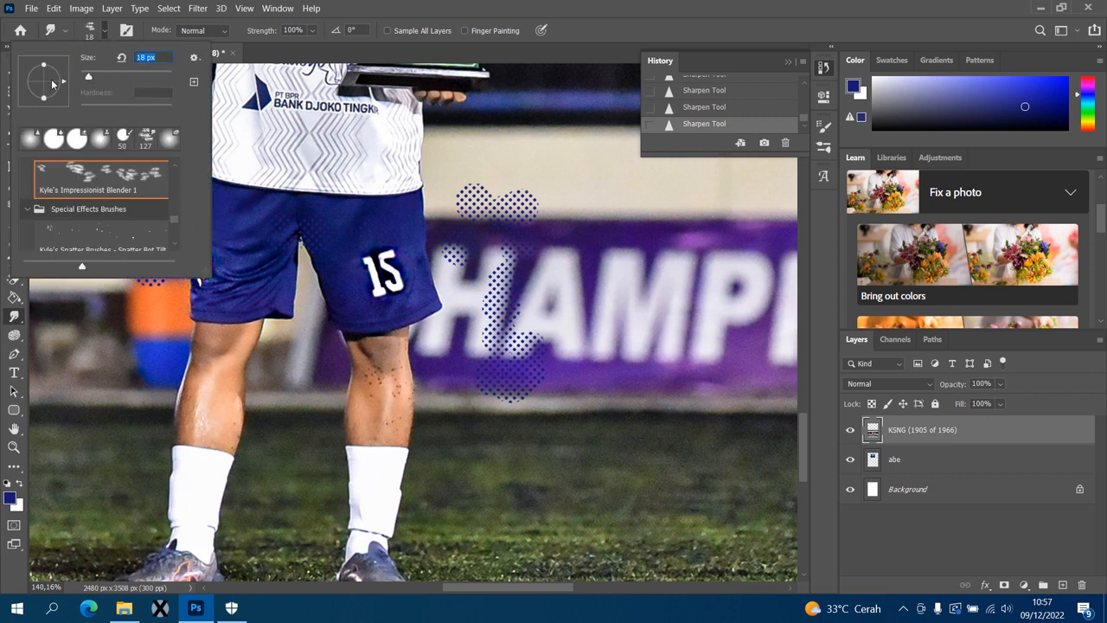
- Blur the sharpened number 15 and the logo on the shorts with the Blur tool at 73 px and 94% hardness
scroll(105, 164, up, 1)
click(50, 142)
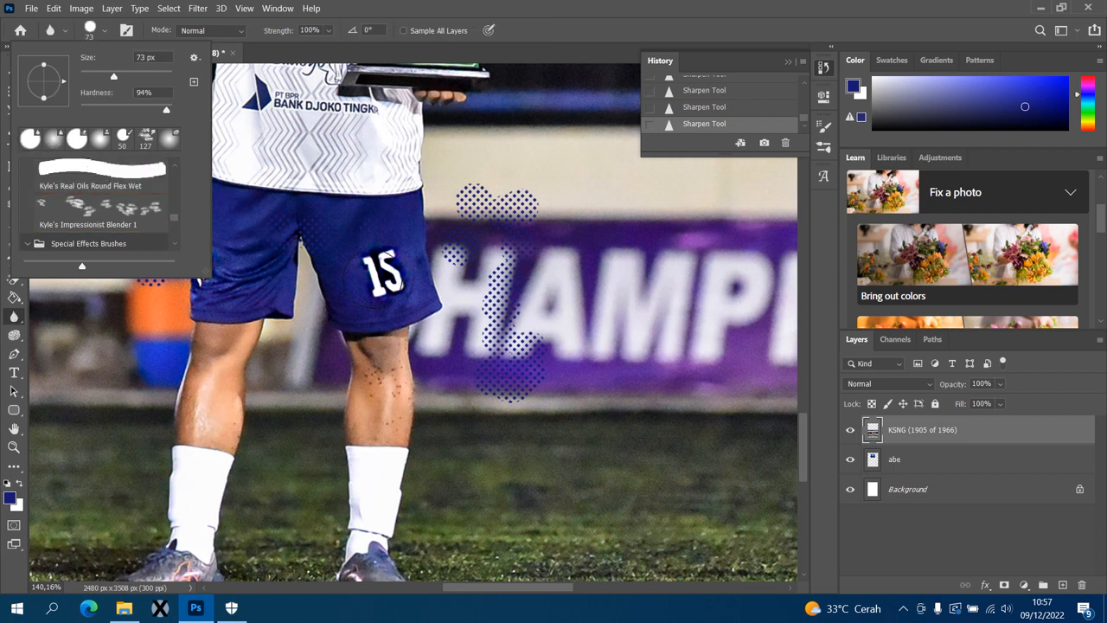
click(375, 286)
click(394, 294)
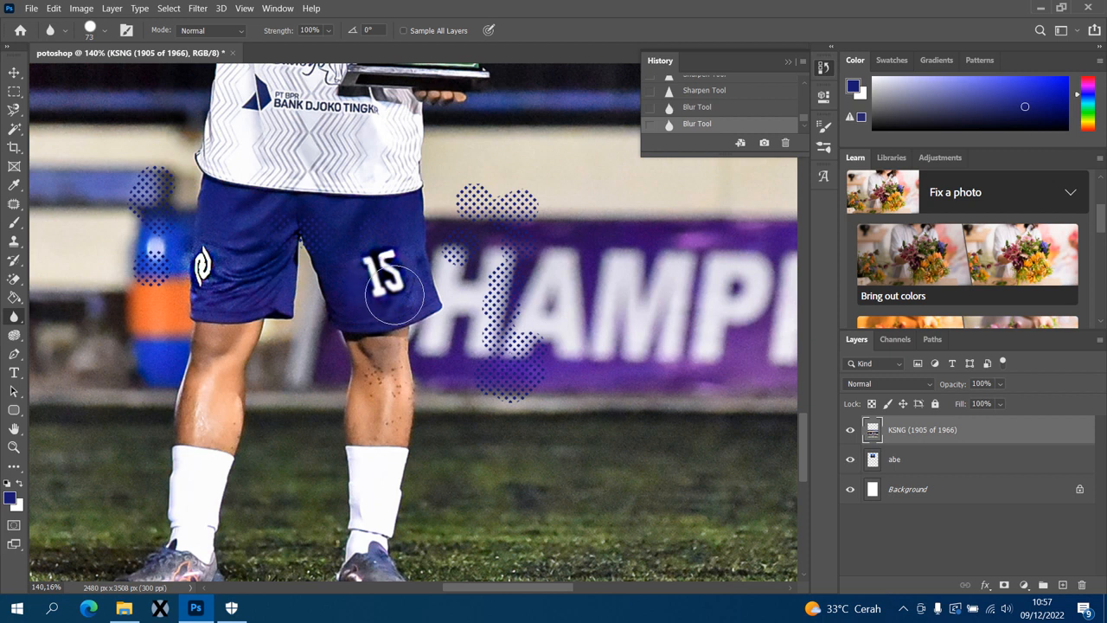
click(201, 270)
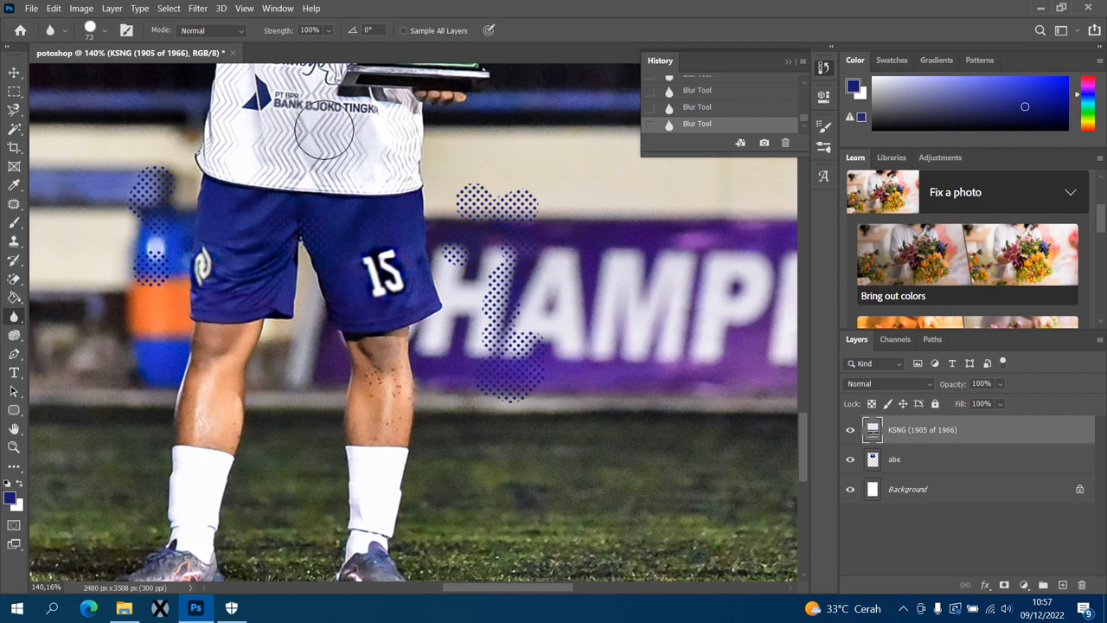
- Smudge the logo on the shirt's chest with the Smudge tool at 18 px and 100% strength, and undo the last stroke
right_click(14, 317)
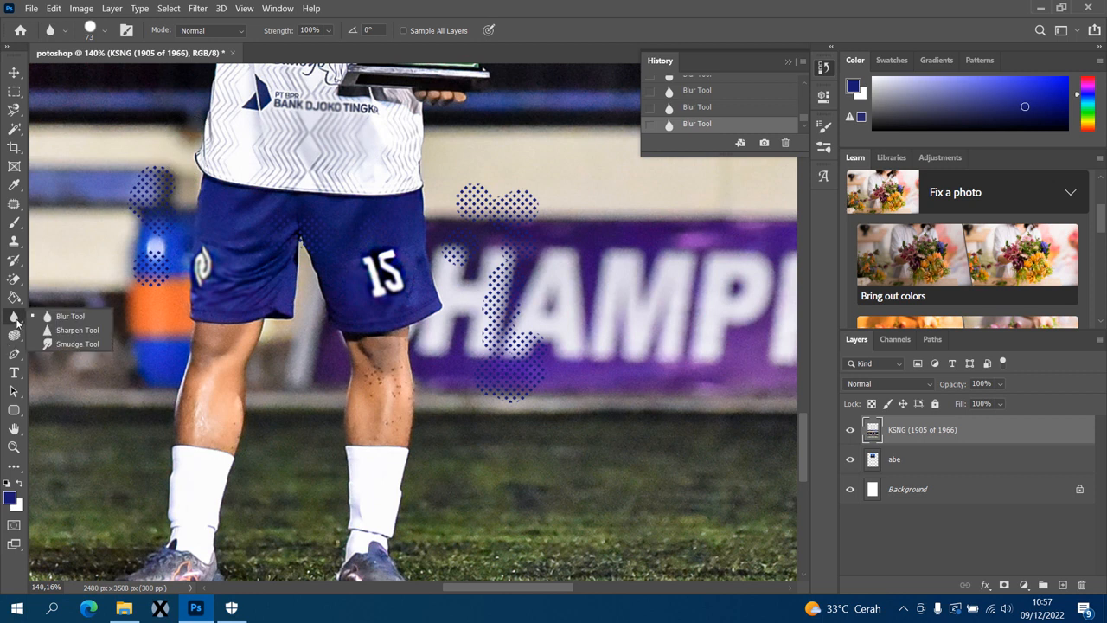
click(71, 344)
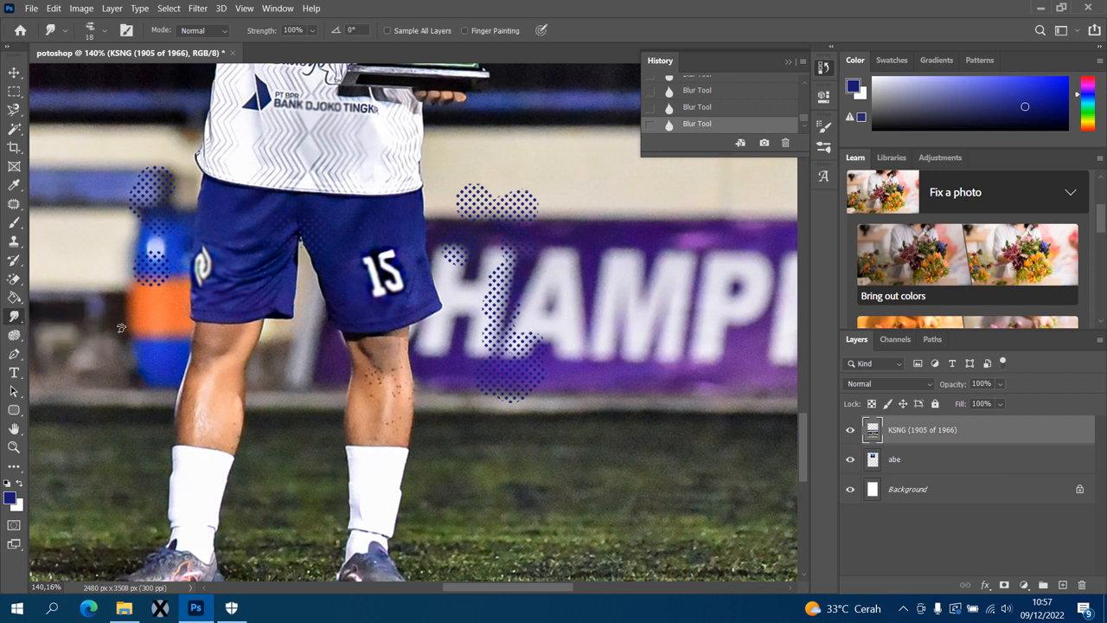
scroll(341, 112, up, 3)
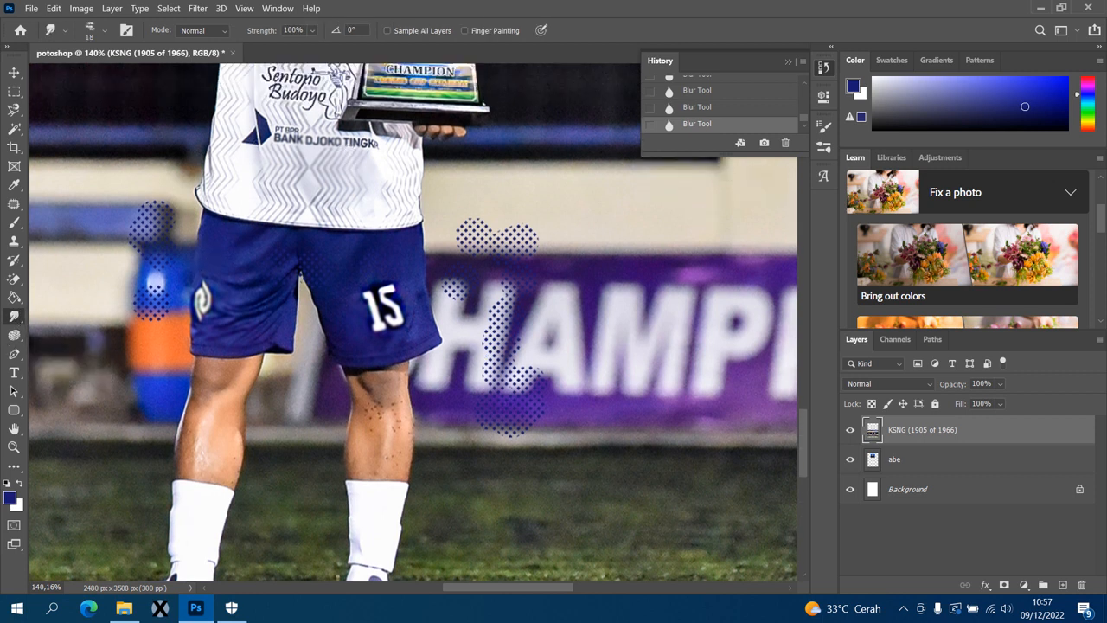
scroll(364, 124, up, 10)
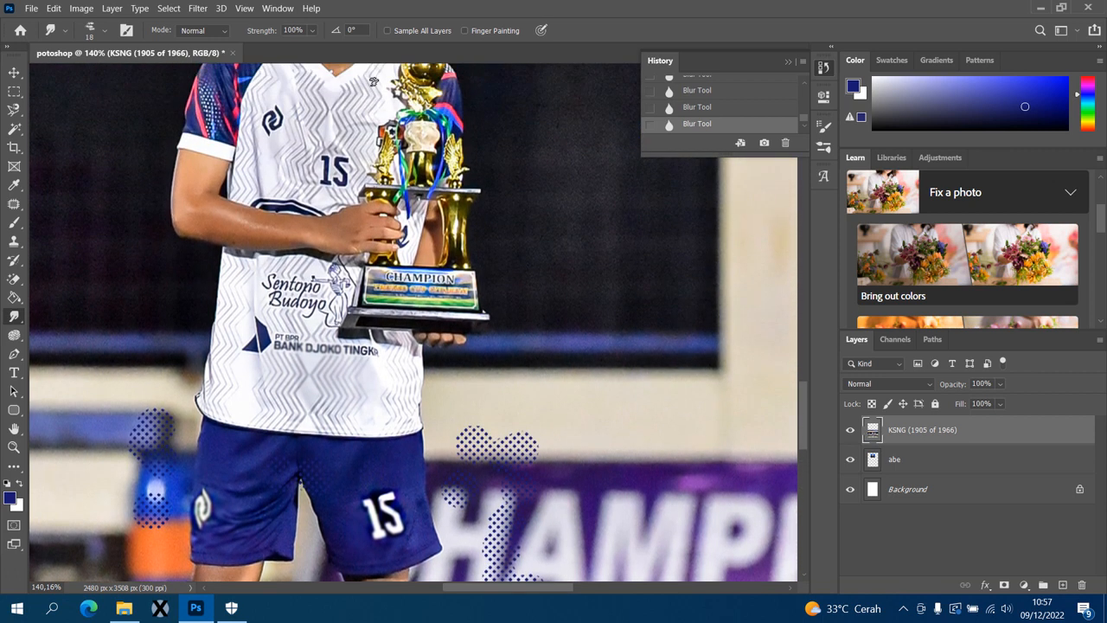
mouse_move(259, 144)
mouse_down()
mouse_move(270, 161)
mouse_move(281, 141)
mouse_move(295, 141)
mouse_move(265, 160)
mouse_up()
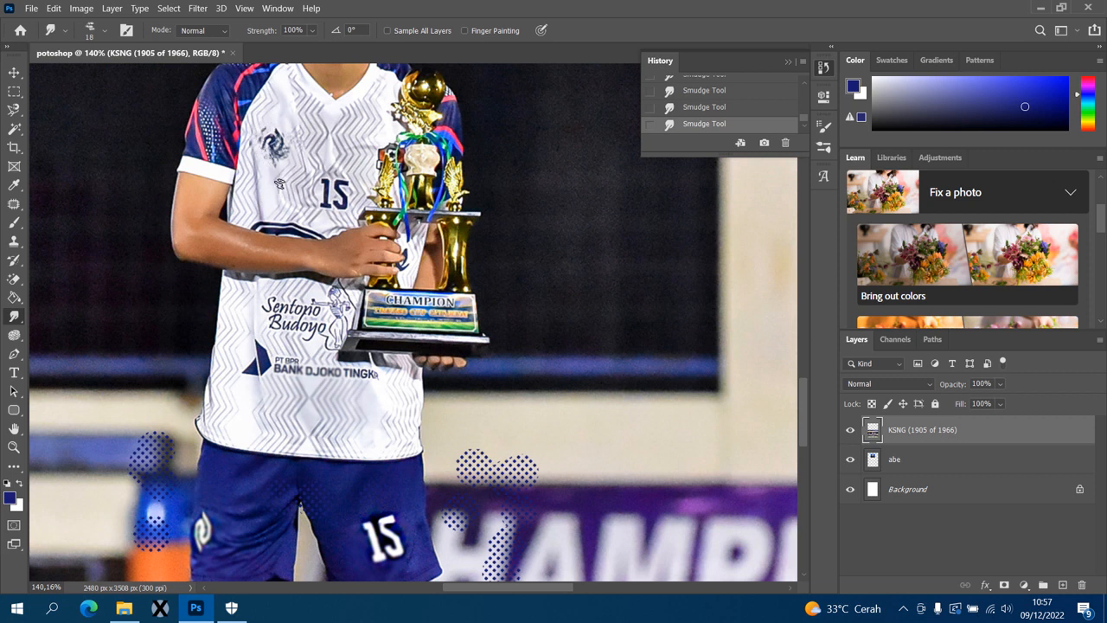
key(ctrl+z)
- Blur the smudged chest logo on the shirt with the Blur tool at 73 px and 100% strength
click(49, 35)
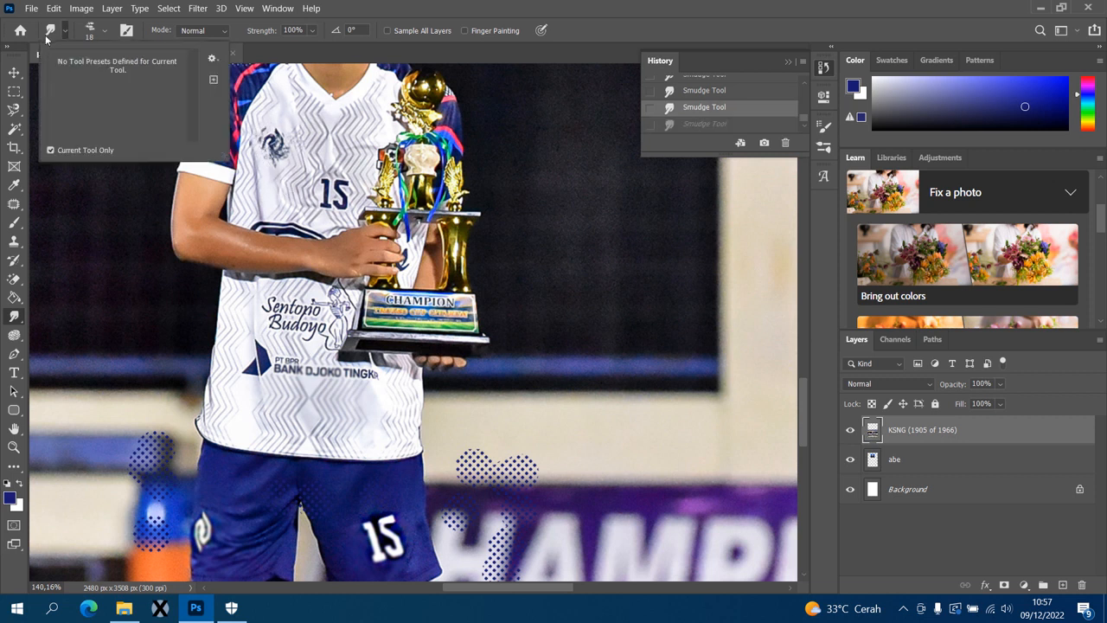
click(89, 32)
click(91, 35)
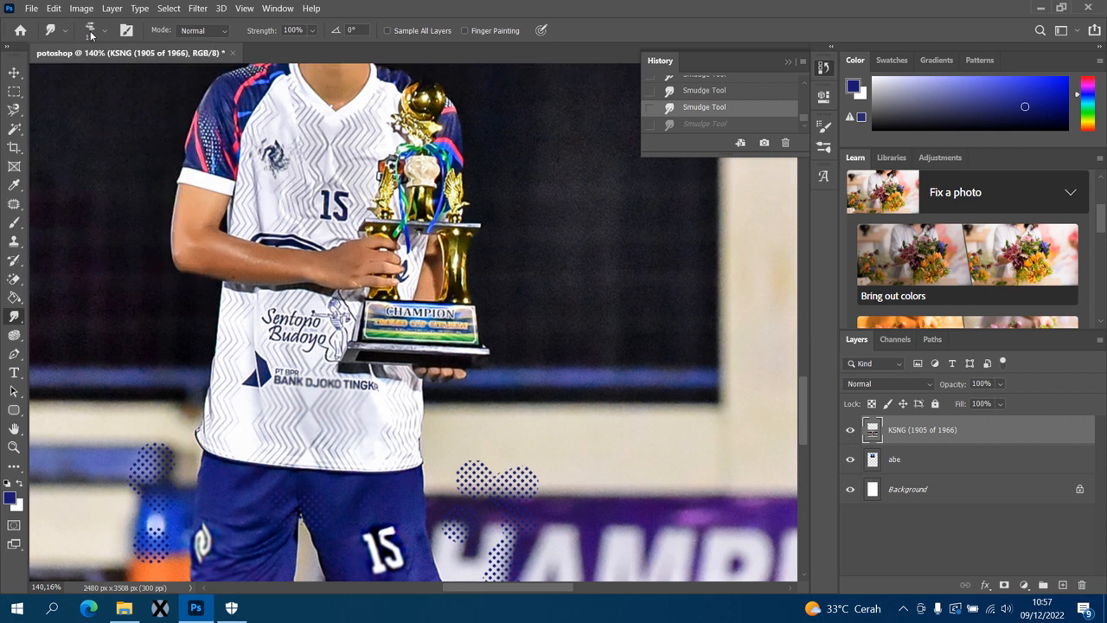
click(91, 36)
click(51, 141)
click(275, 153)
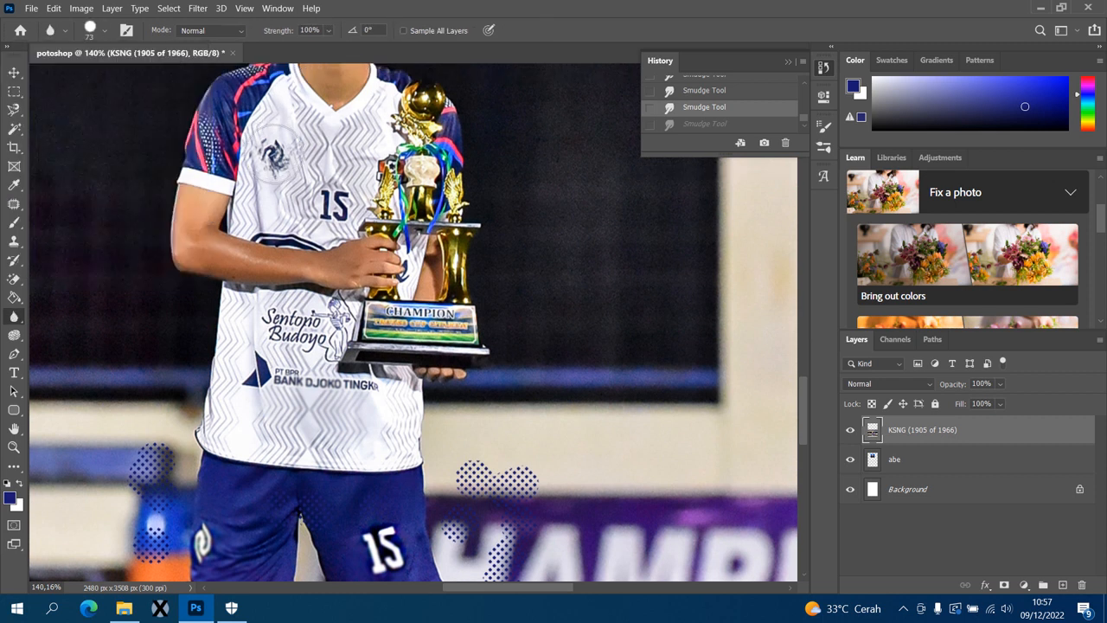
click(275, 153)
click(275, 154)
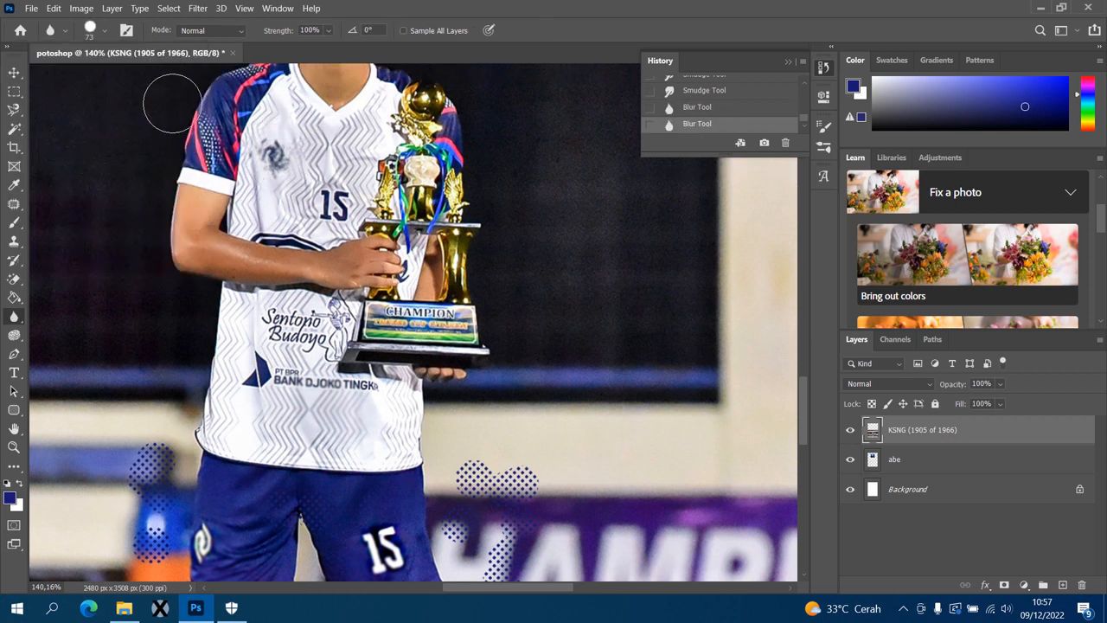
- Return to the Smudge tool and choose the Kyle's Real Oils Round Flex Wet brush preset
click(101, 34)
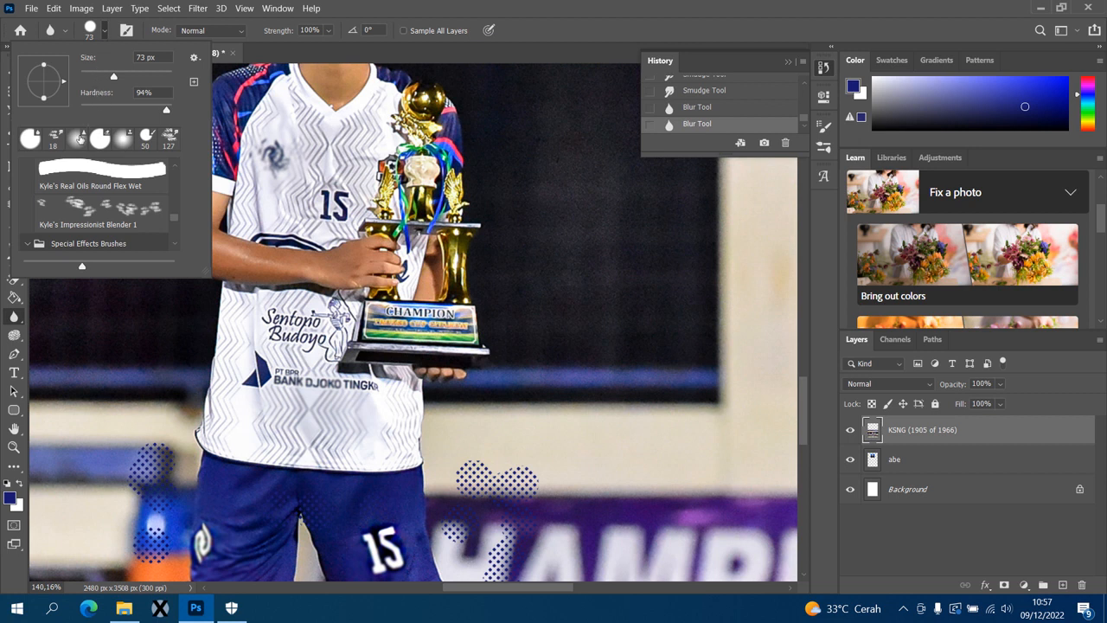
right_click(14, 317)
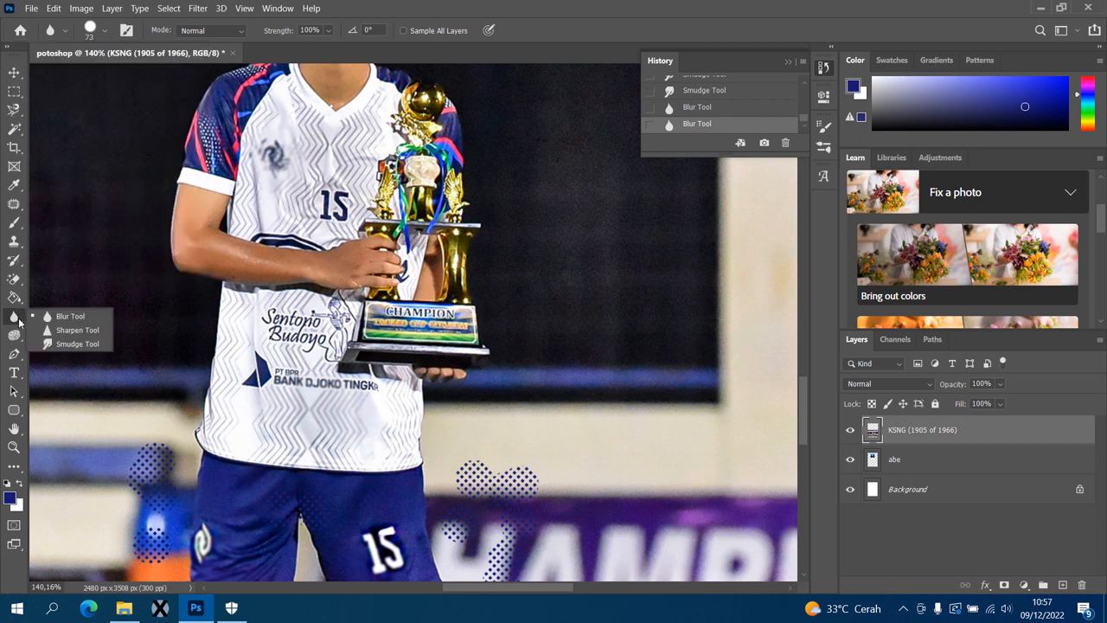
click(61, 341)
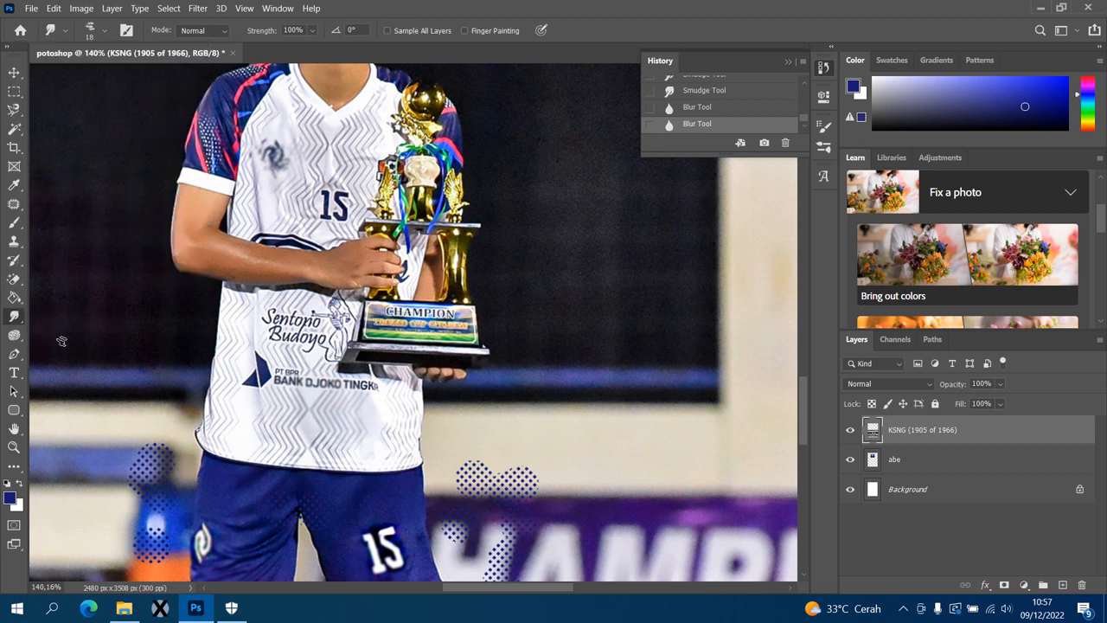
click(105, 33)
scroll(78, 201, up, 5)
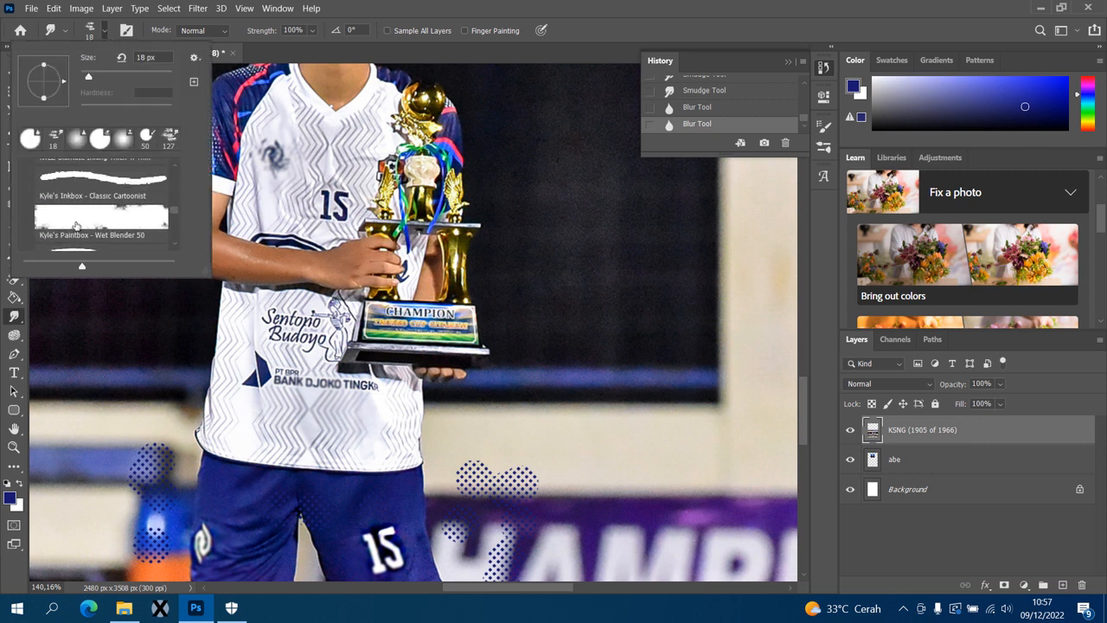
scroll(76, 225, down, 2)
click(83, 235)
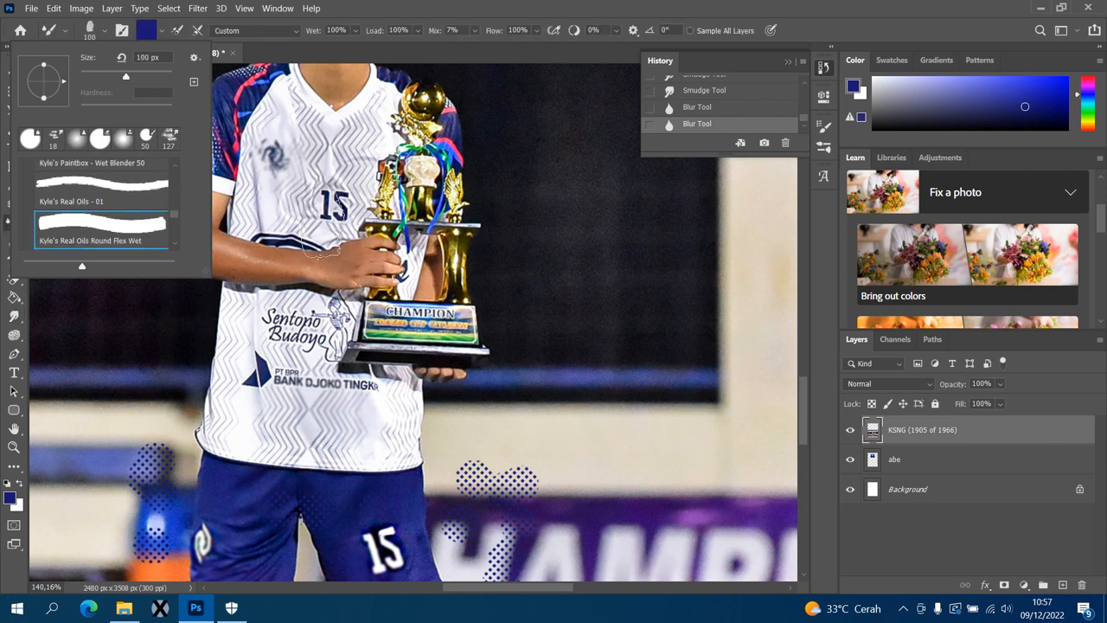
- Smear the number 15 on the shirt with the Mixer Brush at 100 px, undoing and restoring the last stroke
click(329, 210)
click(321, 208)
click(311, 207)
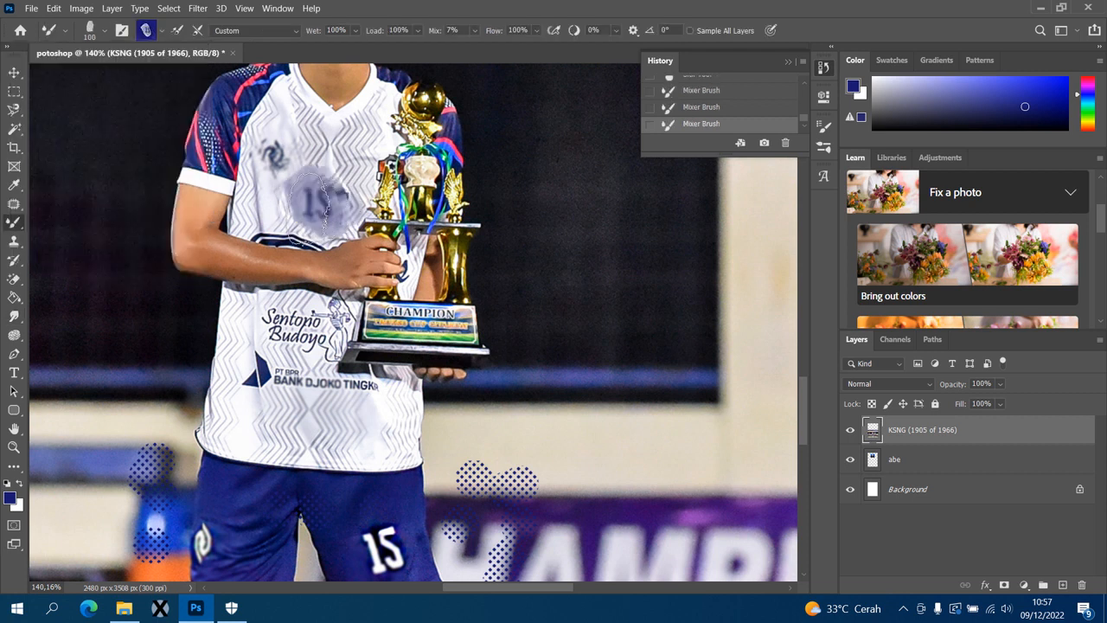
key(ctrl+z)
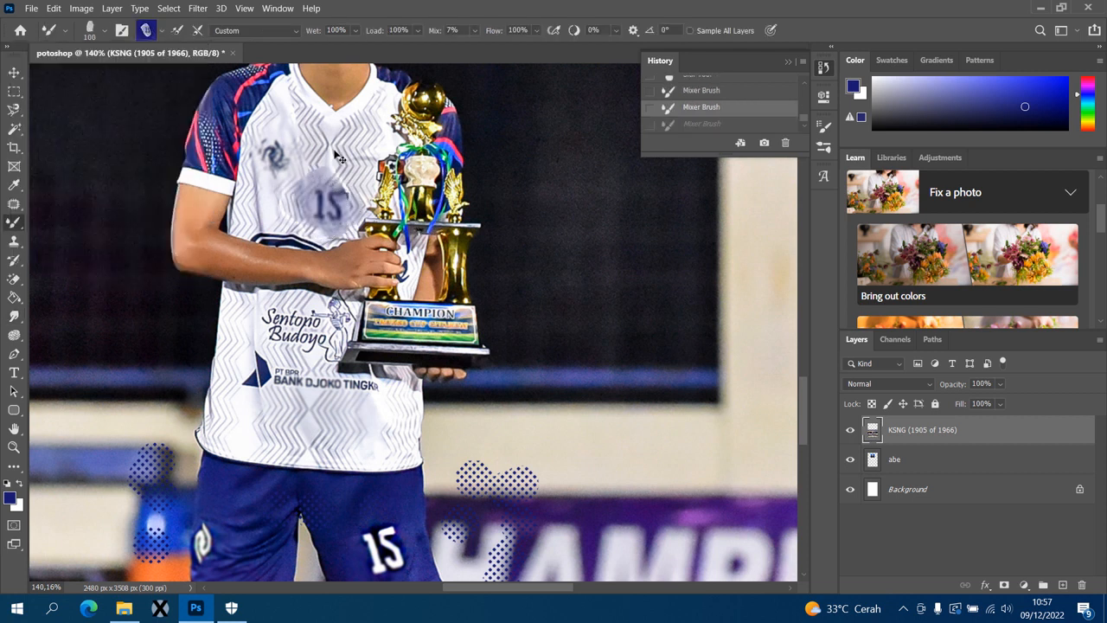
key(ctrl+shift+z)
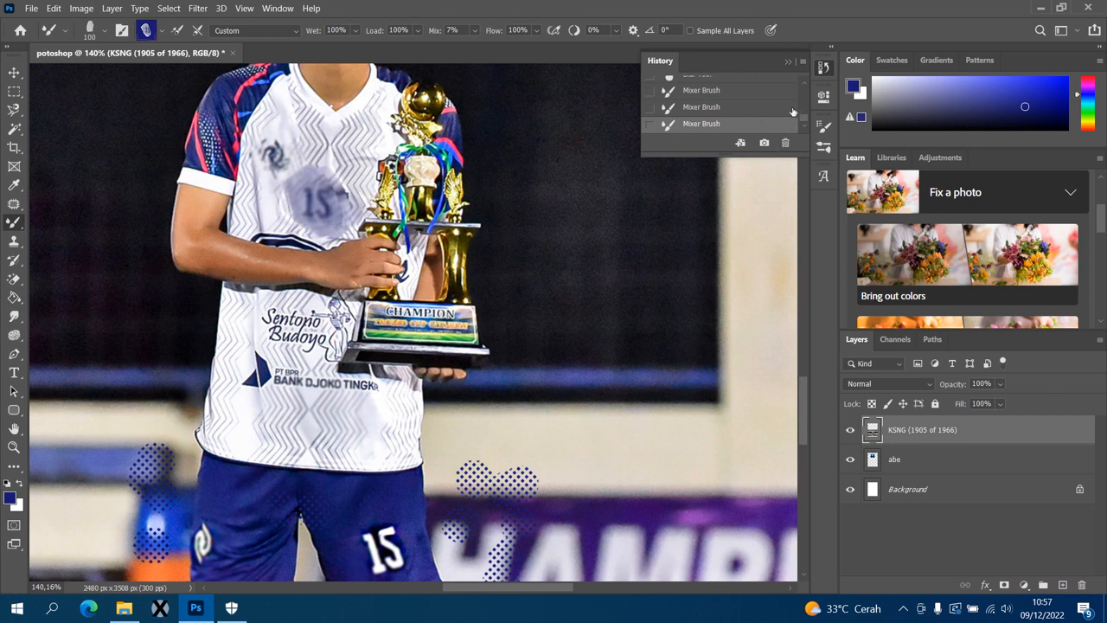
- Revert the document to the earliest Sharpen Tool state in the history
scroll(793, 112, up, 8)
scroll(814, 129, up, 1)
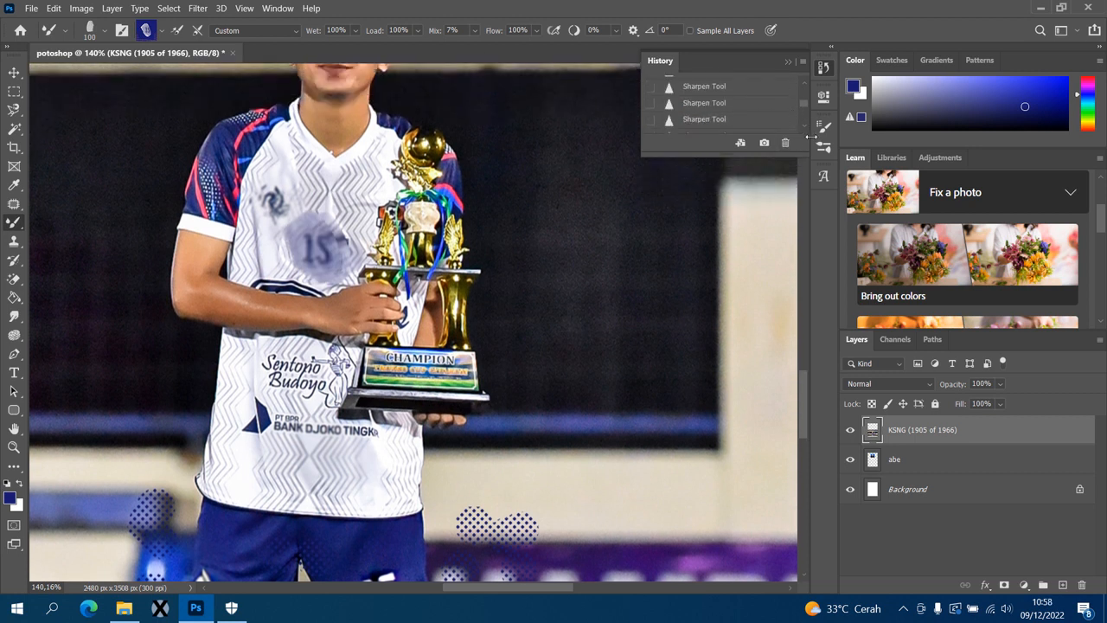
scroll(812, 128, up, 5)
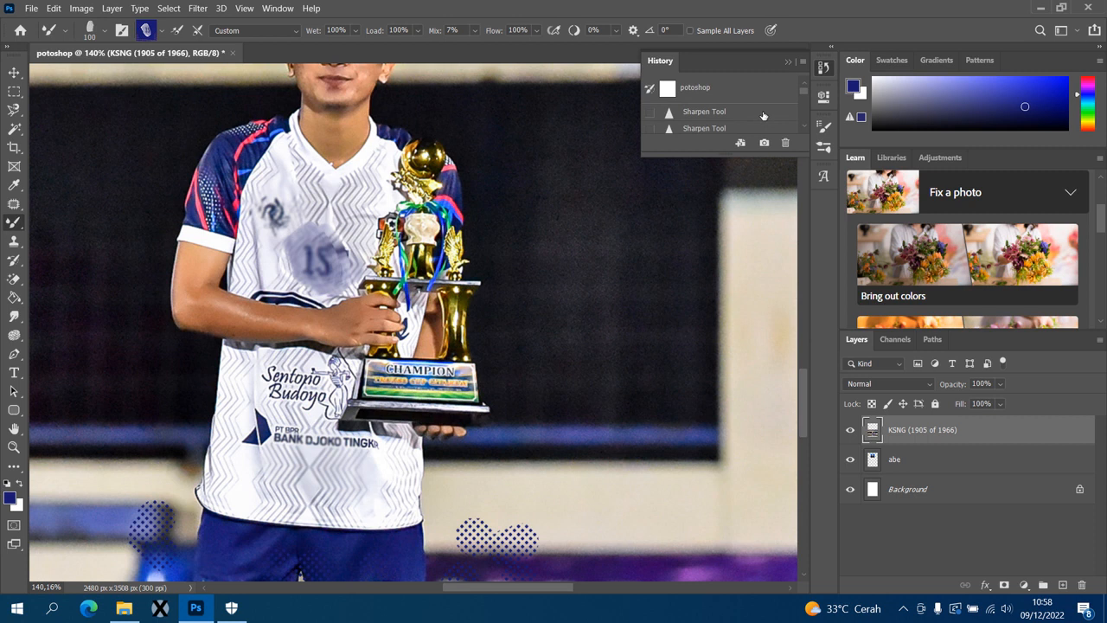
click(714, 97)
click(717, 115)
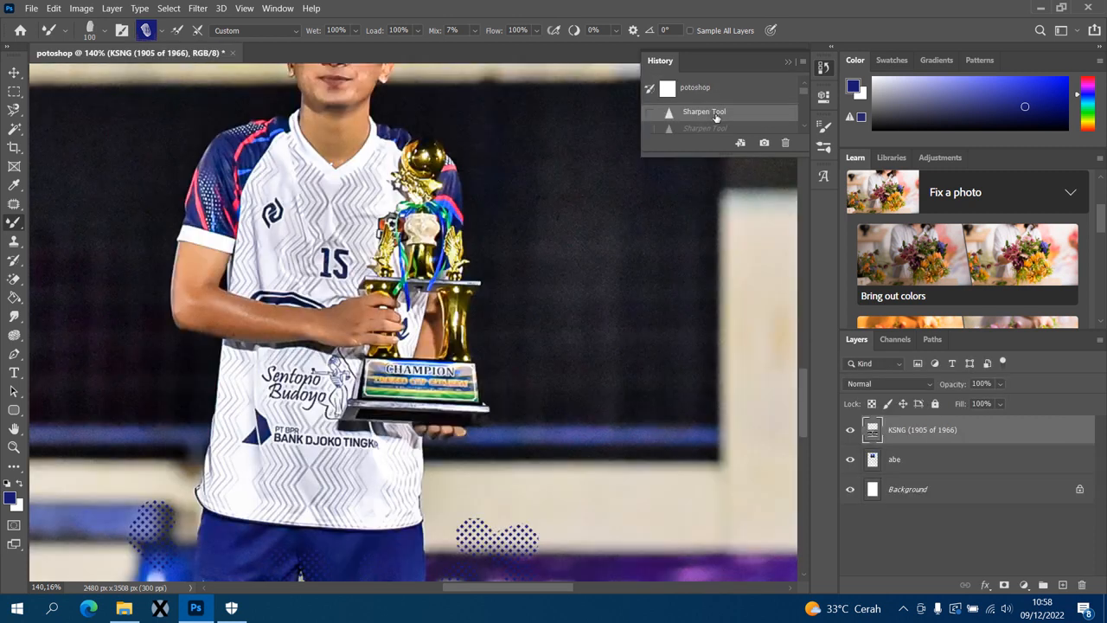
scroll(723, 113, down, 1)
scroll(111, 217, down, 3)
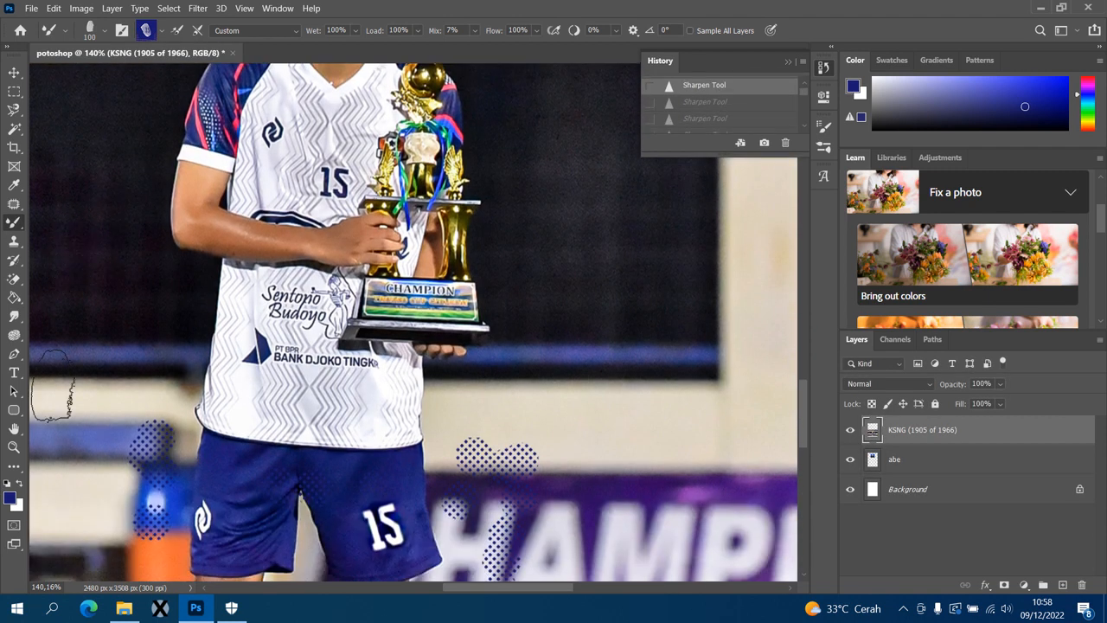
- Draw a two-point Pen path along the outer edge of the shorts beside the logo, from the hem up, with a curved second anchor
click(19, 354)
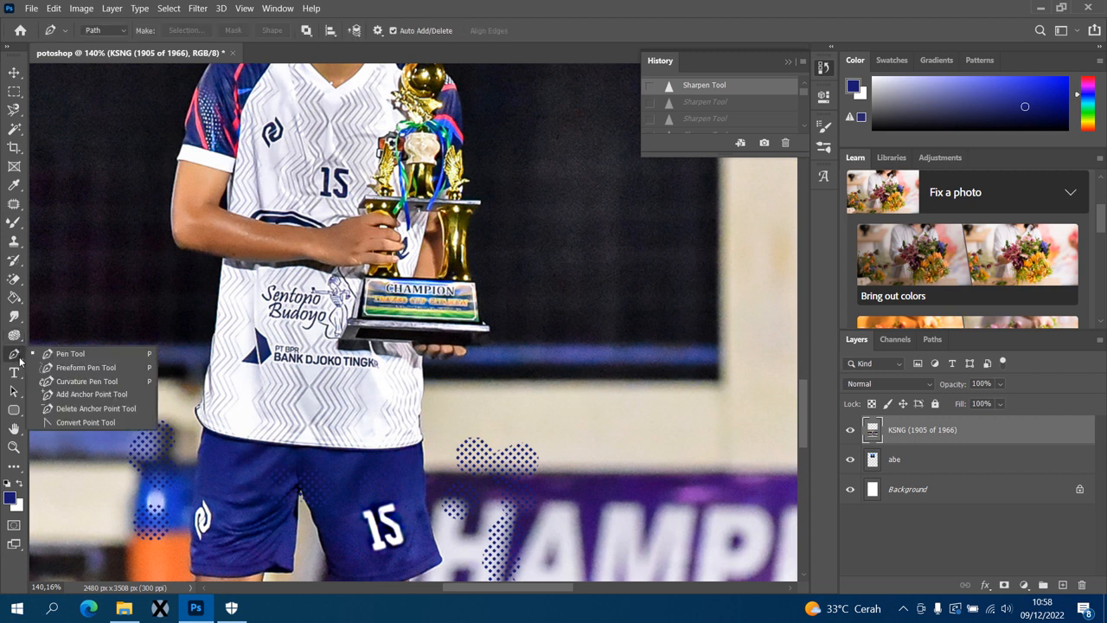
click(64, 355)
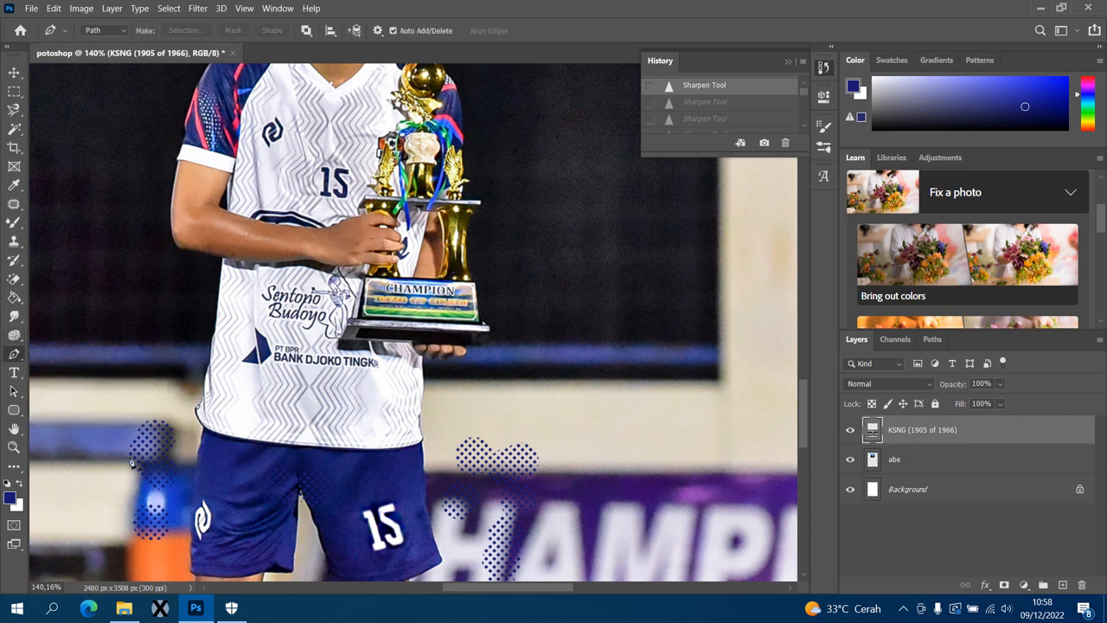
click(192, 572)
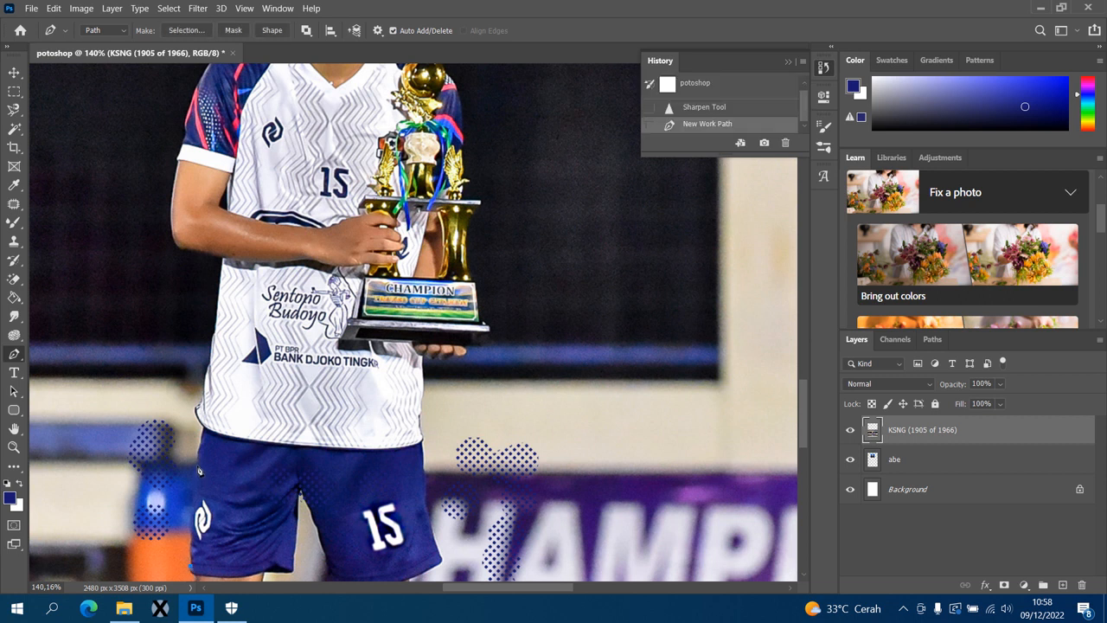
drag(191, 475, 202, 455)
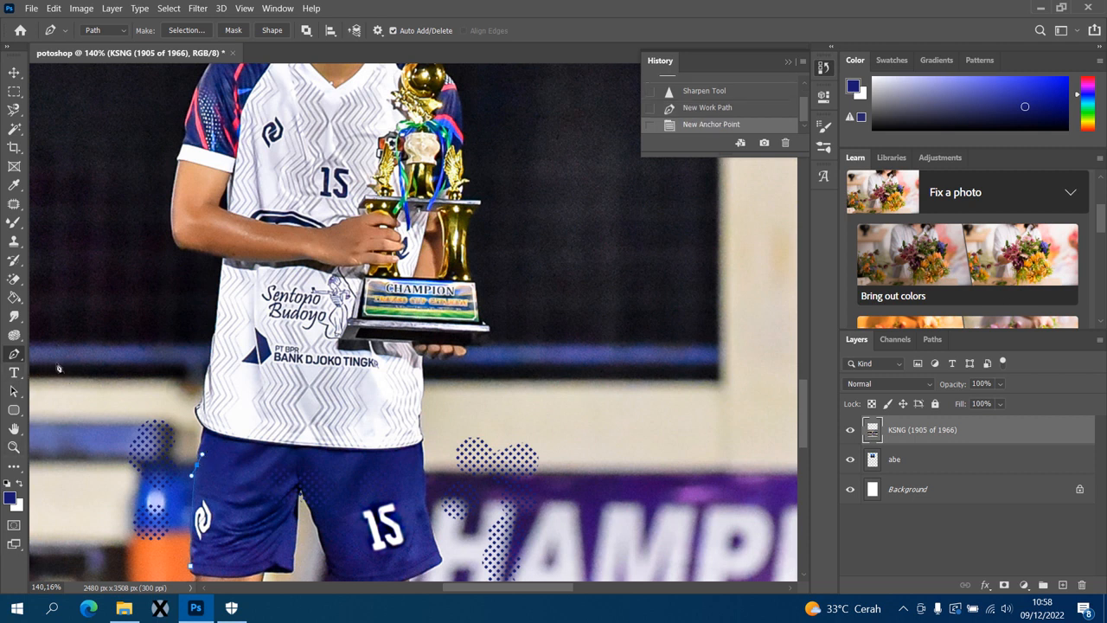
- Add horizontal Poppins Bold 48 pt placeholder text beside the trophy and a paragraph text box on the other side of the player
click(14, 374)
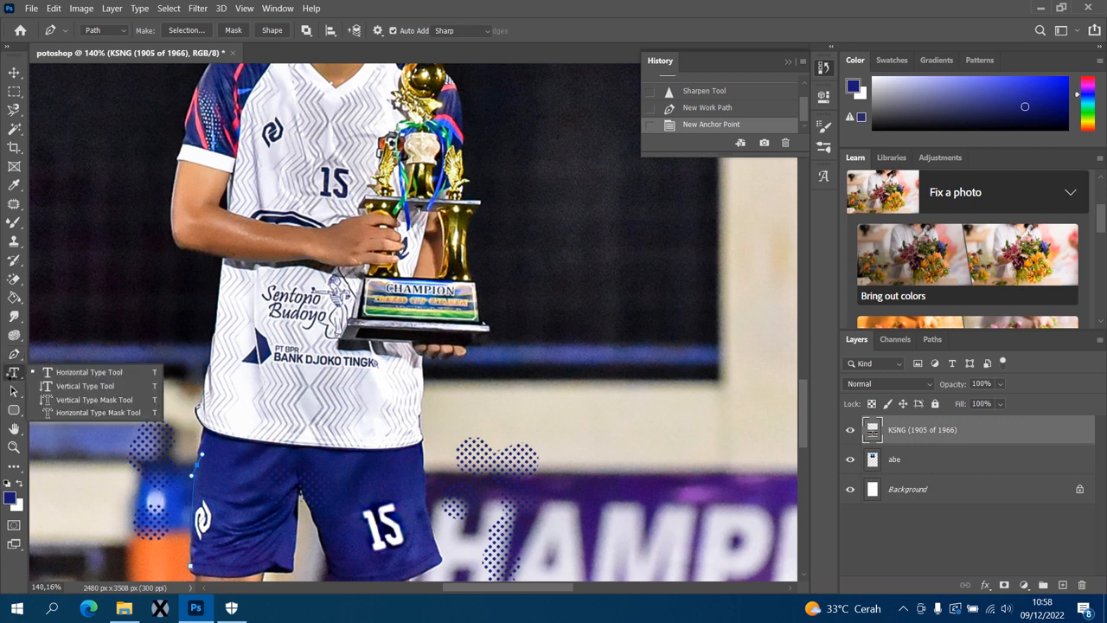
click(97, 378)
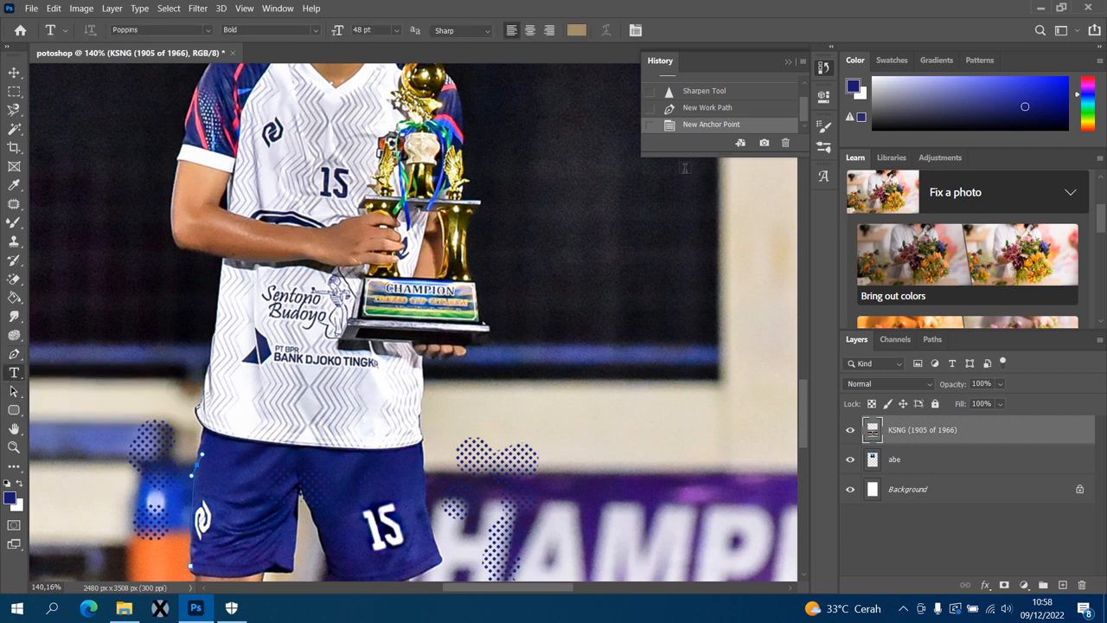
click(523, 222)
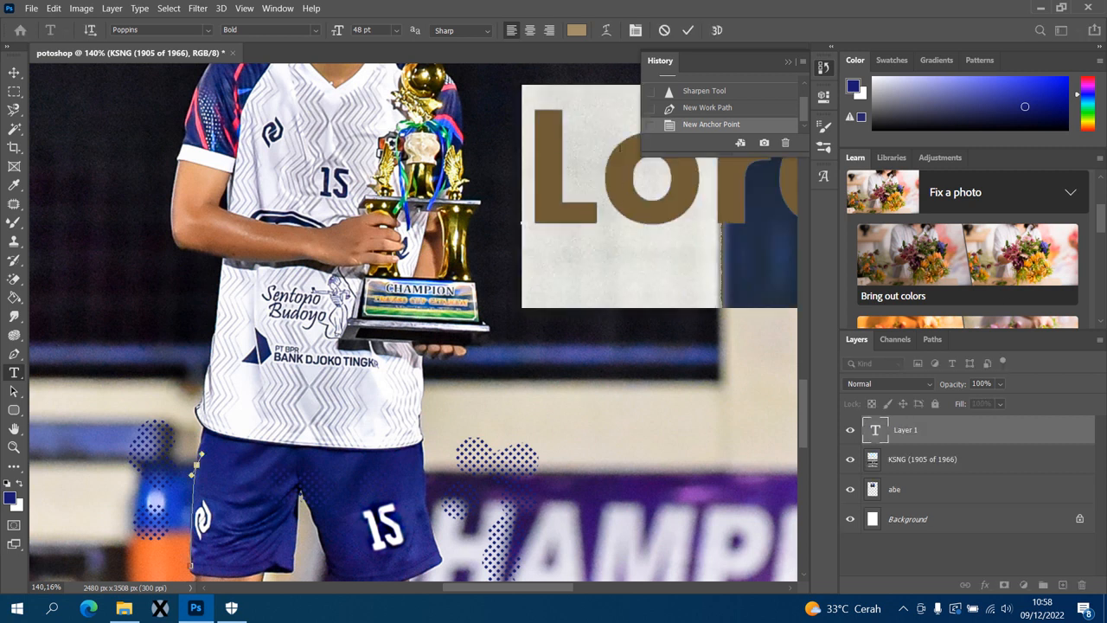
scroll(611, 316, down, 5)
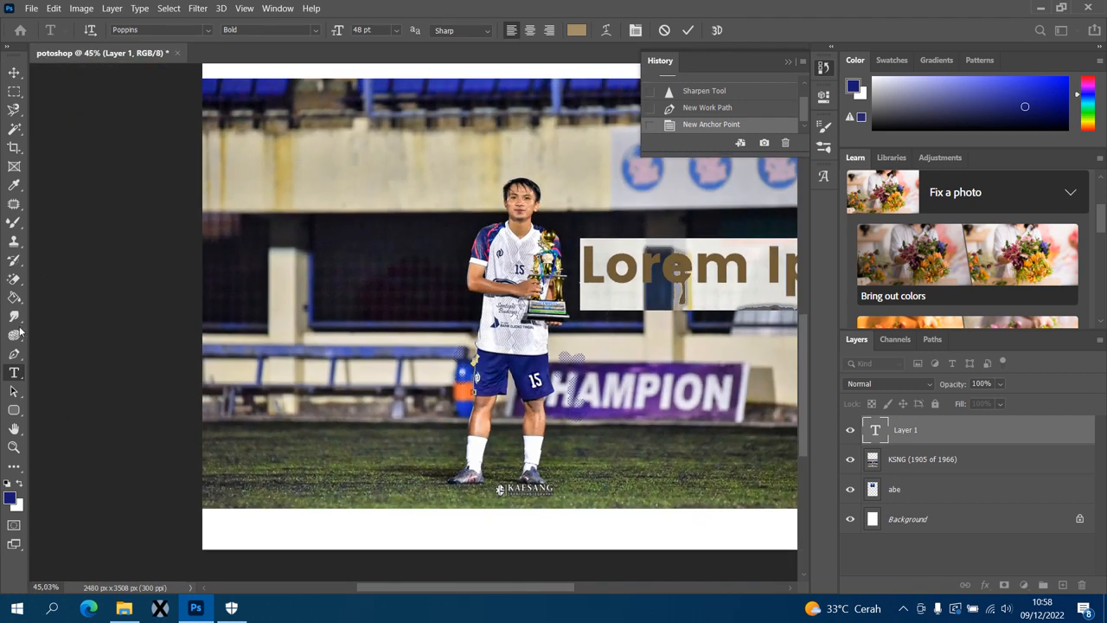
click(224, 188)
drag(239, 179, 460, 353)
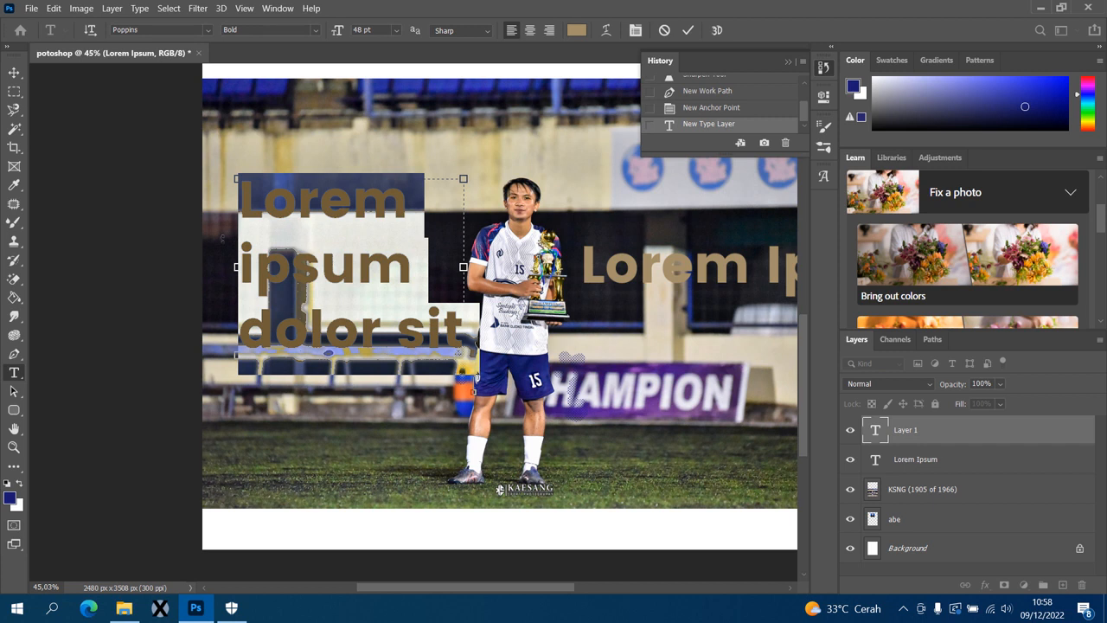
- Draw a dark rounded rectangle about 654 × 516 px with a 10 px radius below the paragraph text
click(14, 412)
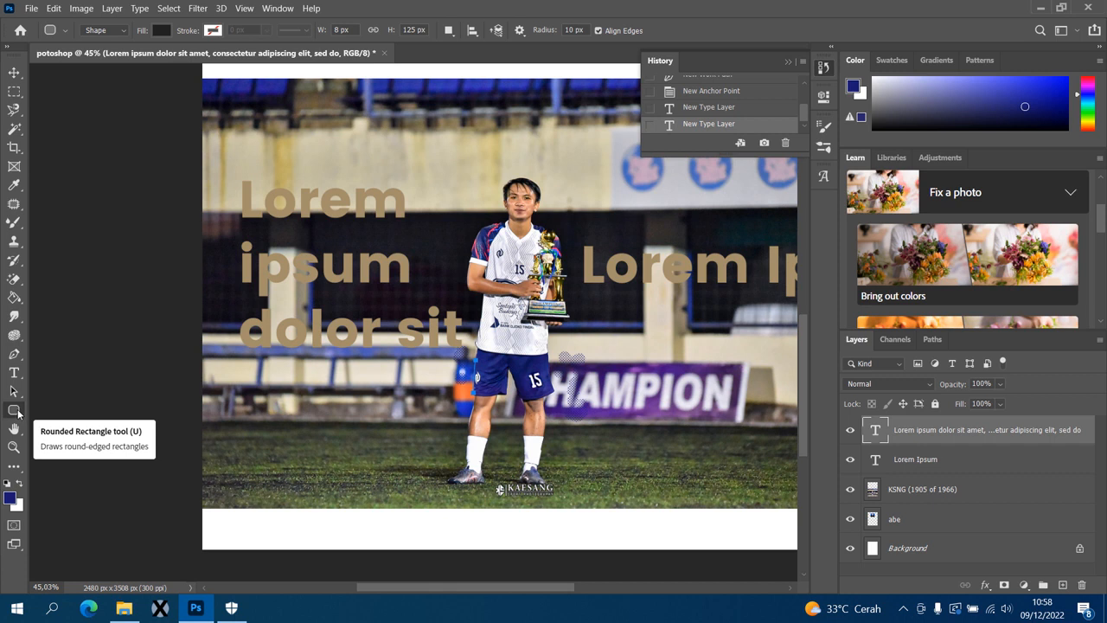
click(17, 414)
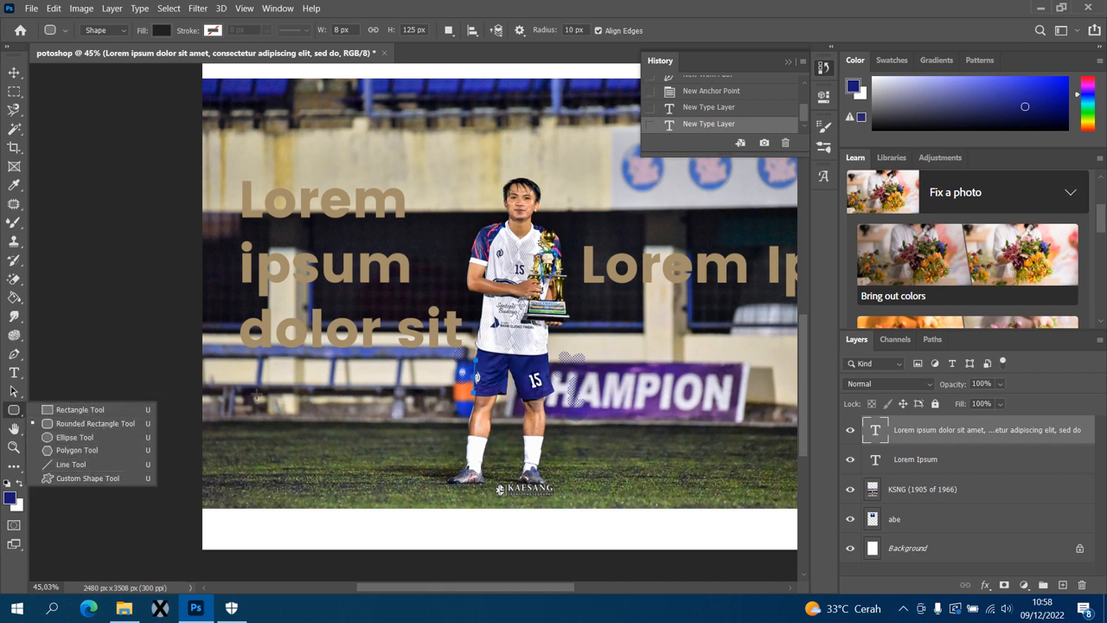
drag(279, 378, 448, 511)
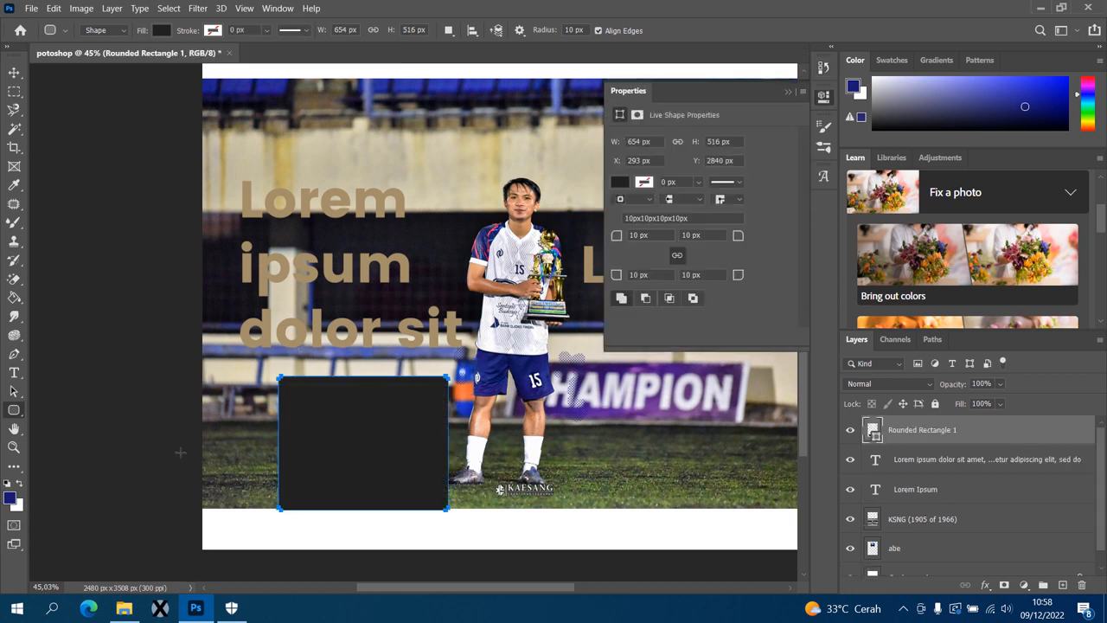
- Pan the canvas with the Hand tool, and again with temporary panning while the Move tool is active
click(21, 429)
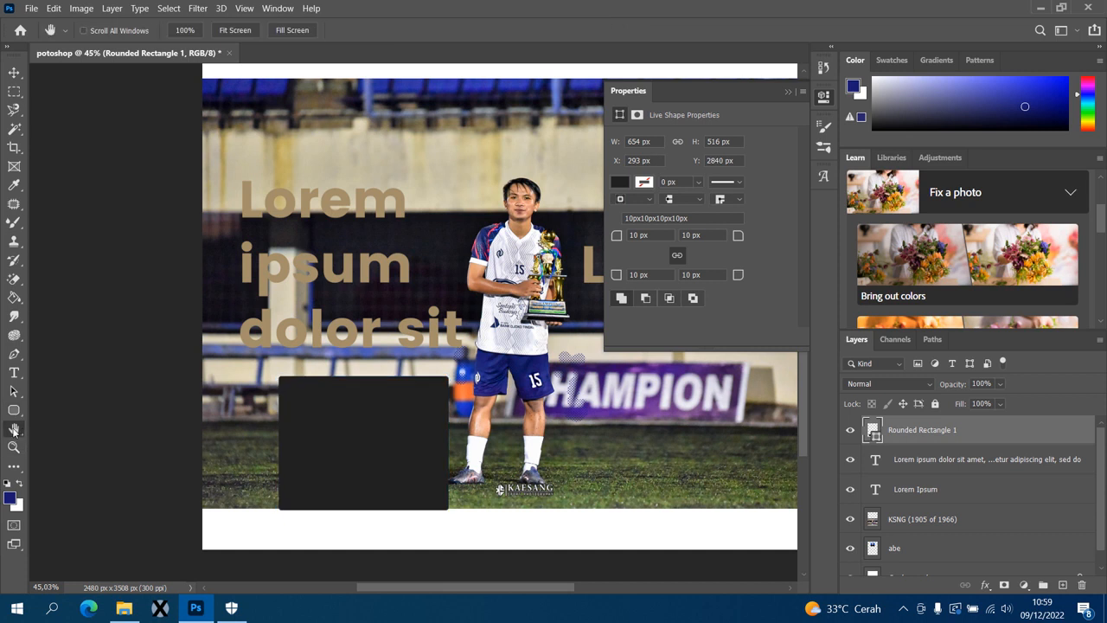
click(14, 431)
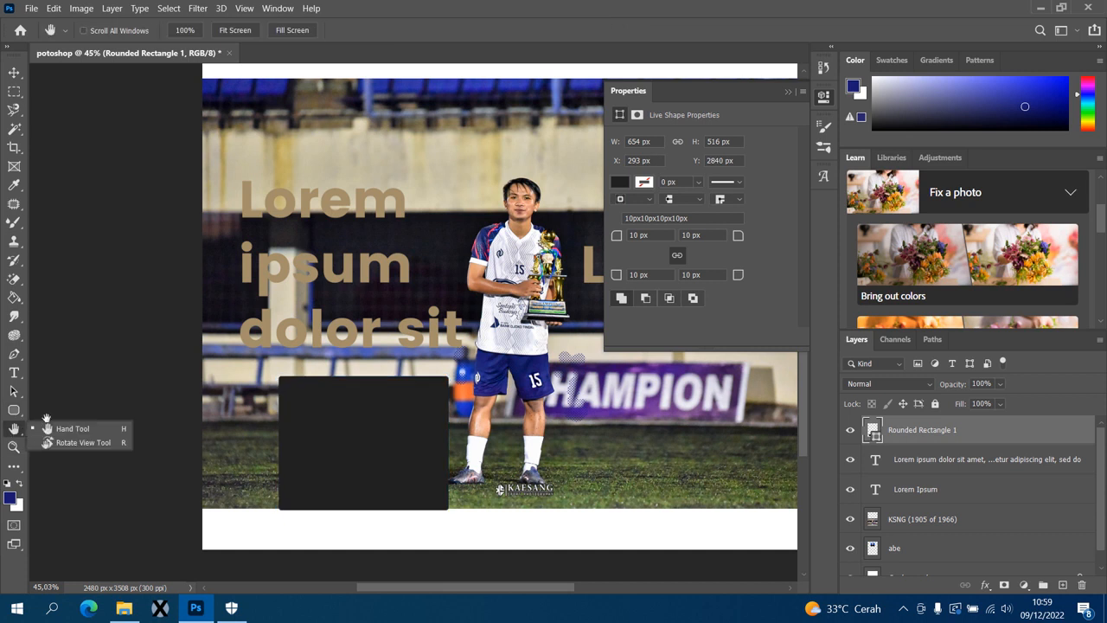
click(59, 434)
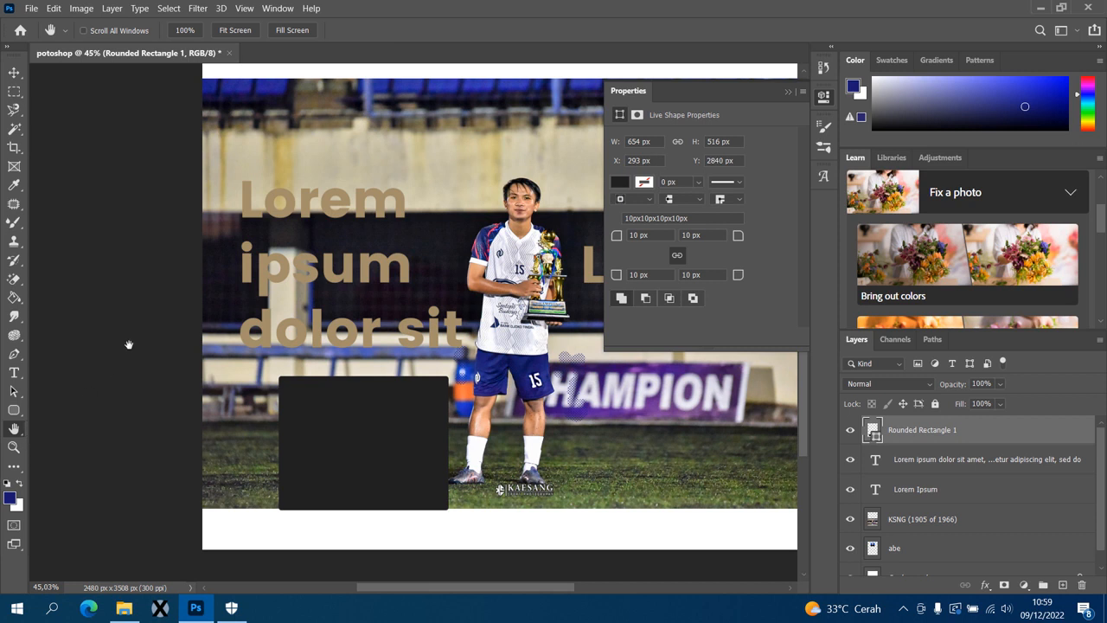
drag(315, 256, 223, 263)
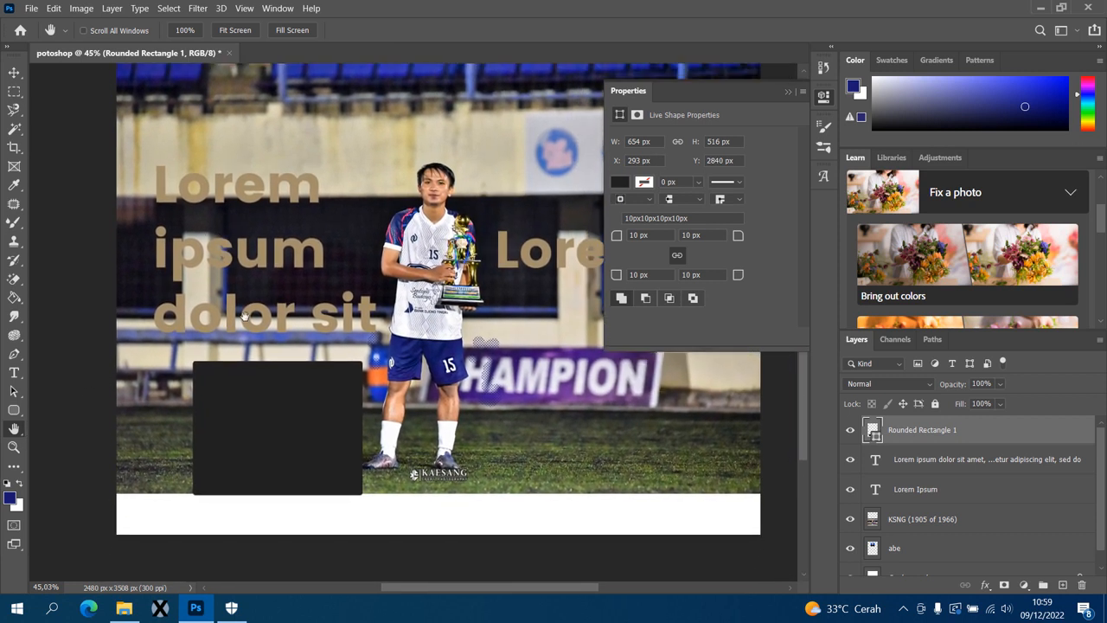
click(14, 391)
click(14, 74)
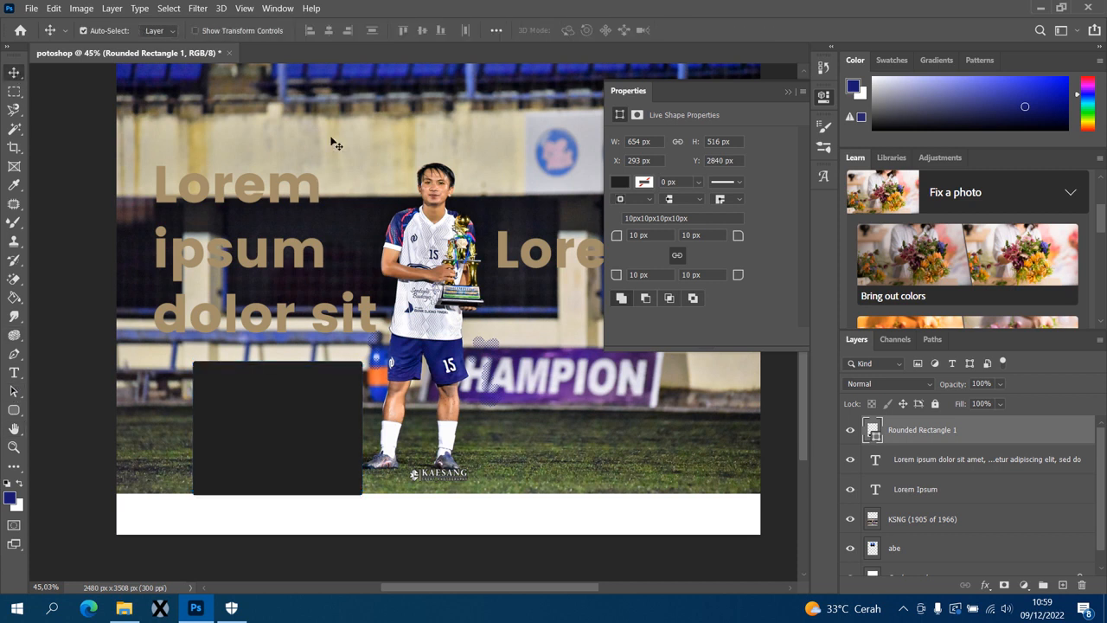
key(space)
drag(373, 165, 343, 180)
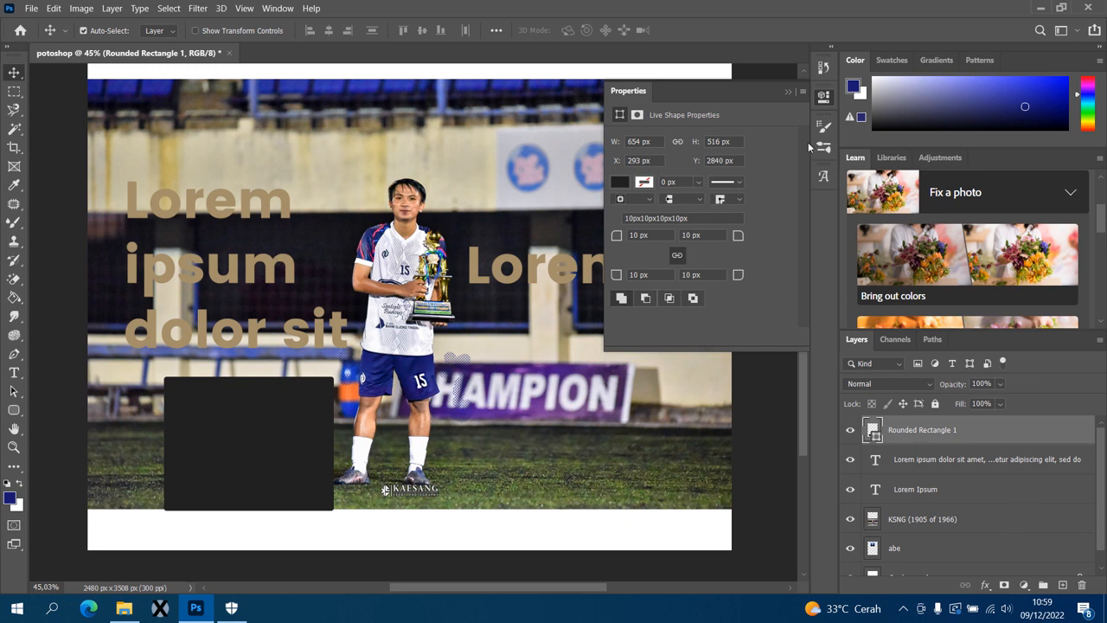
- Collapse the shape properties and delete the Rounded Rectangle 1 layer
scroll(981, 493, down, 1)
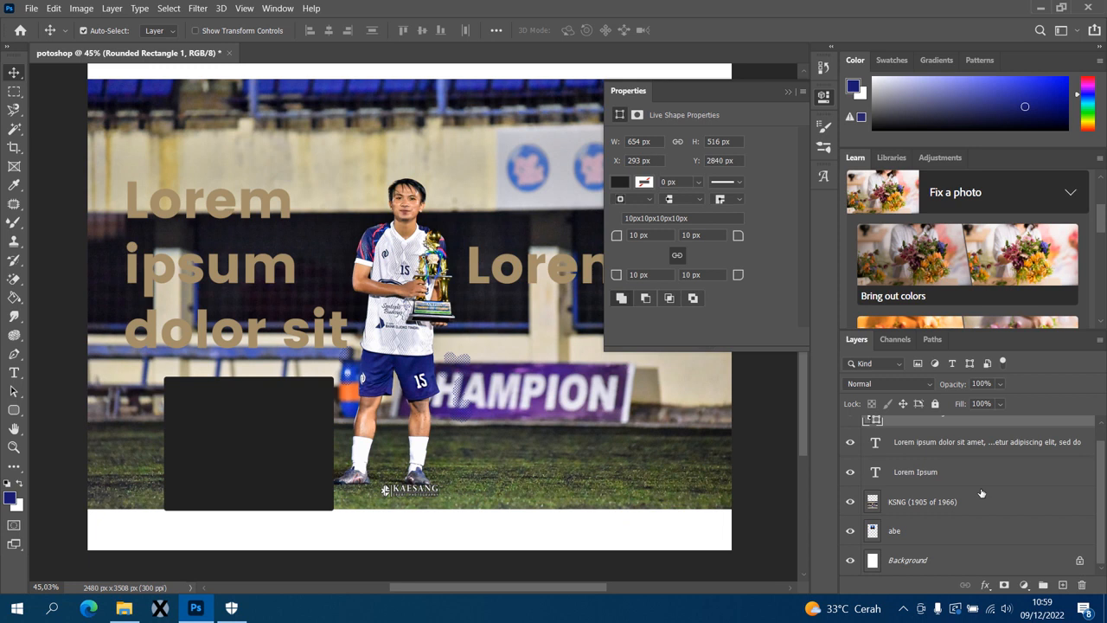
scroll(982, 493, up, 1)
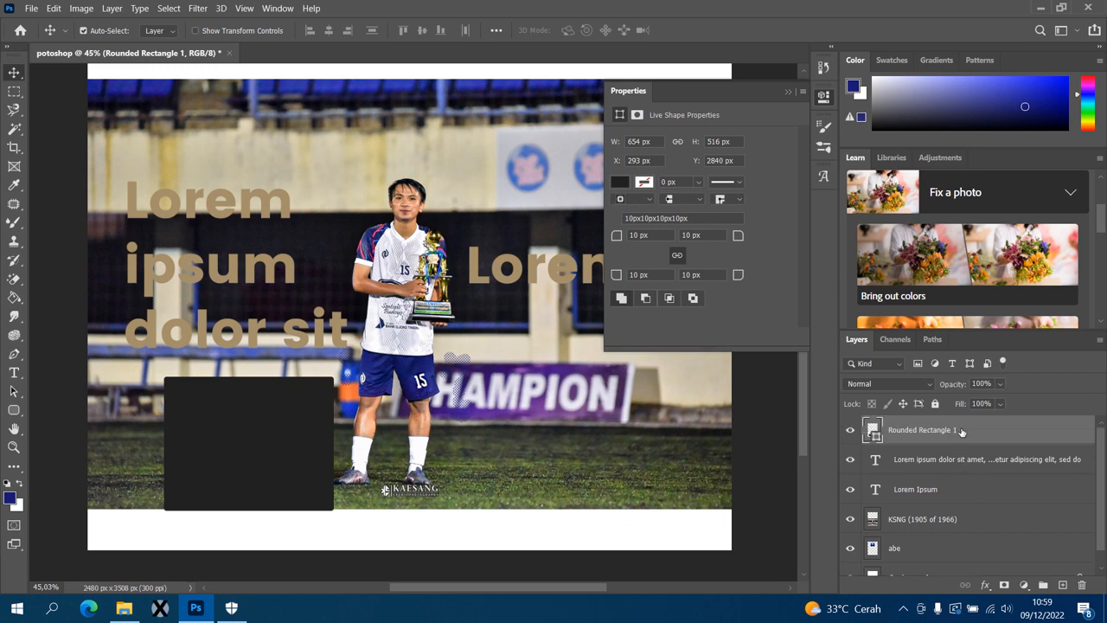
click(786, 92)
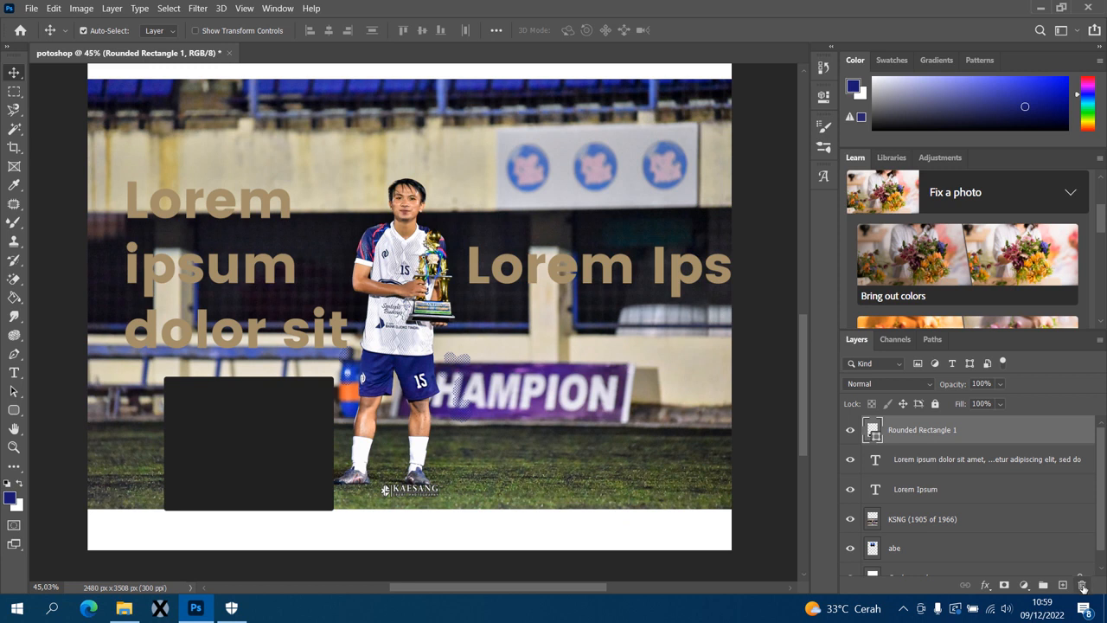
click(1082, 587)
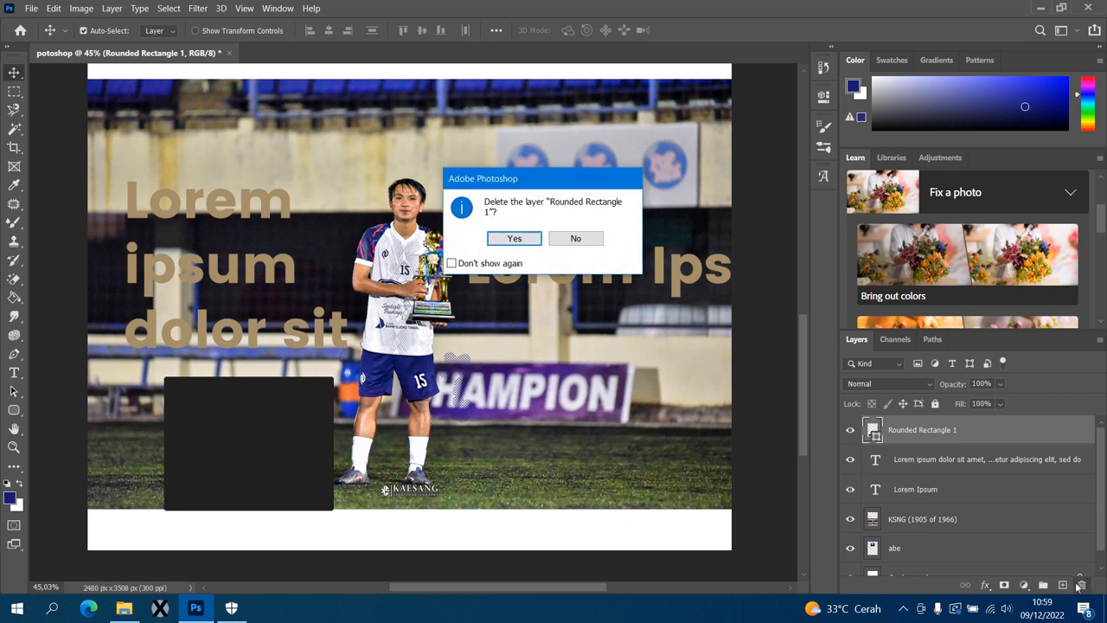
click(524, 242)
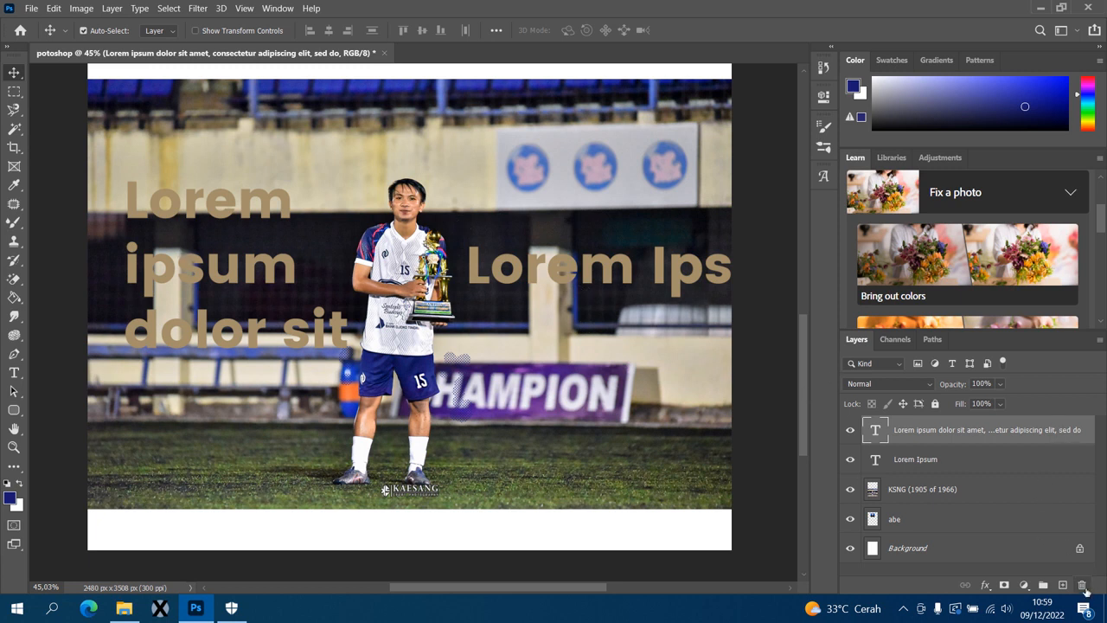
- Delete both placeholder text layers, the paragraph text and Lorem Ipsum, from the document
click(926, 456)
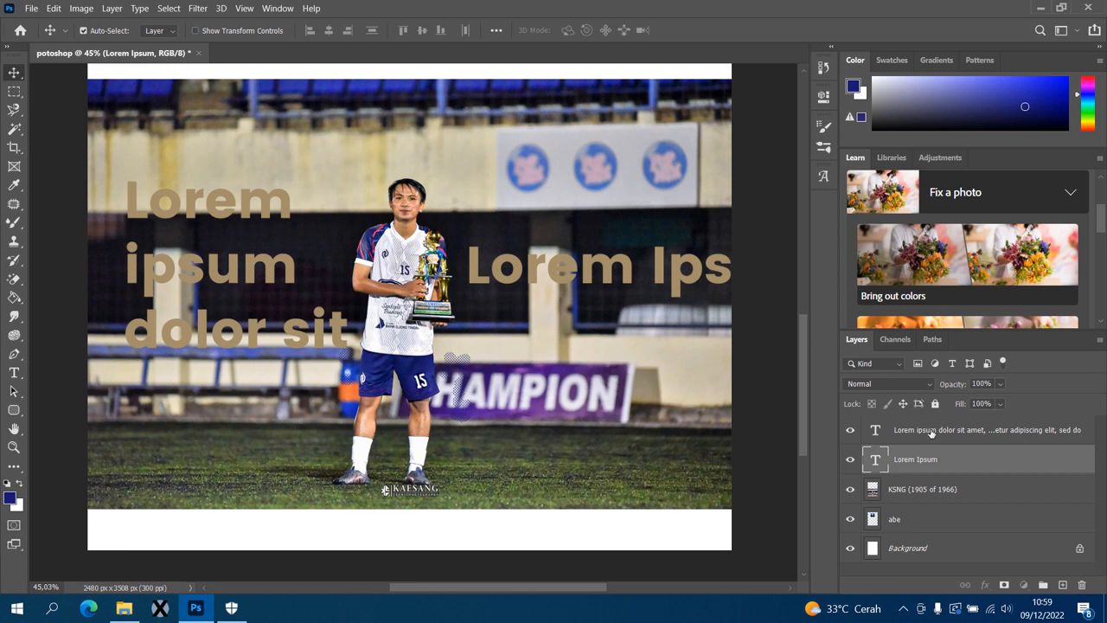
click(932, 435)
click(1081, 585)
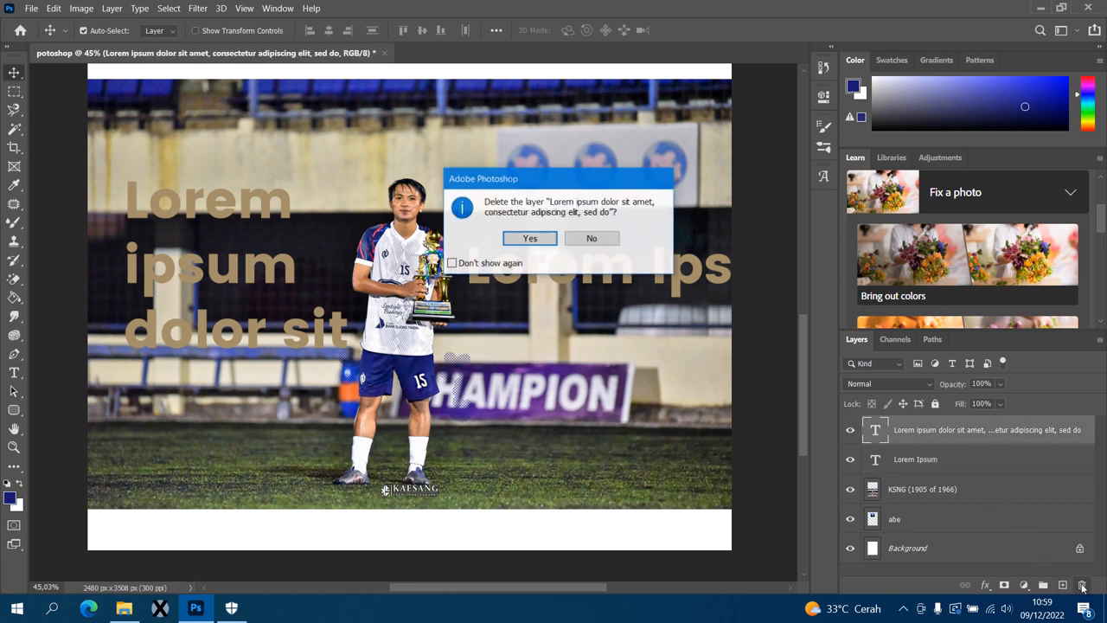
click(530, 239)
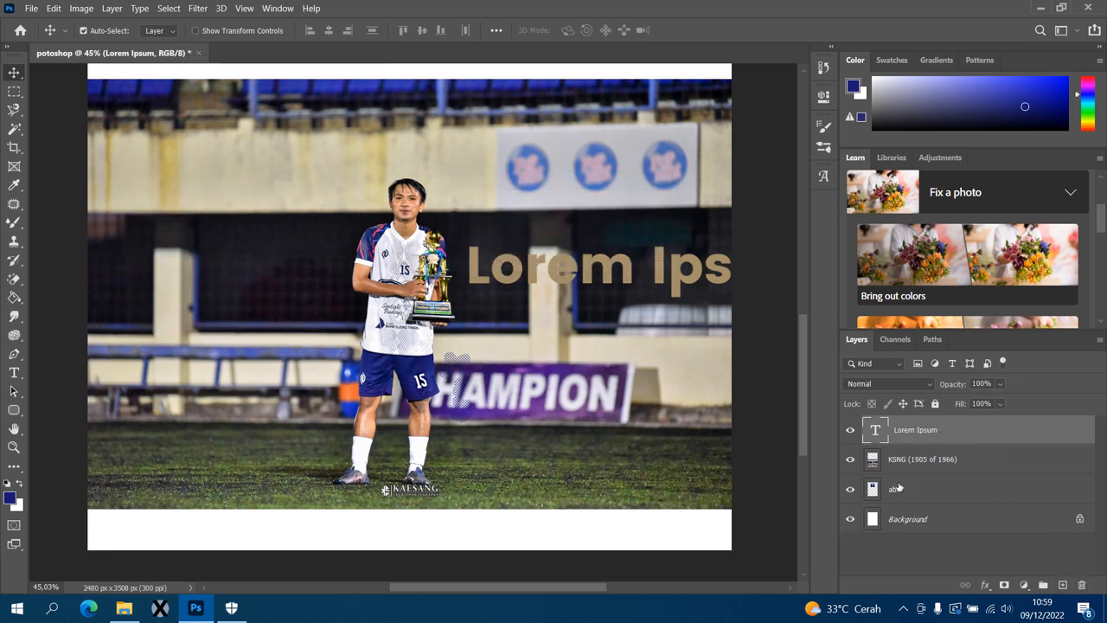
click(1082, 585)
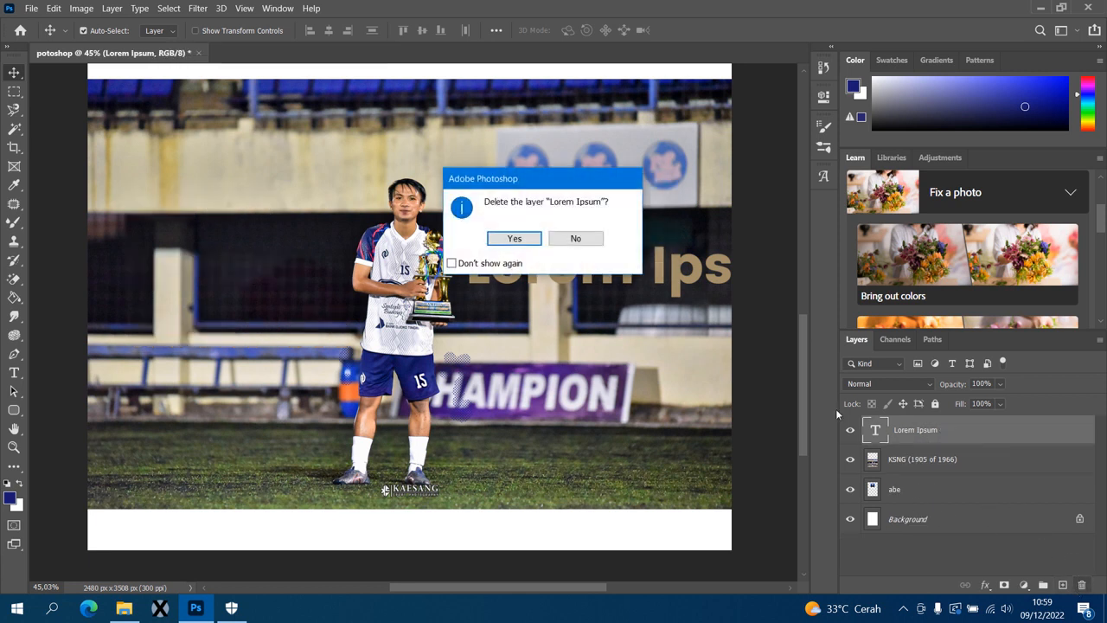
click(519, 239)
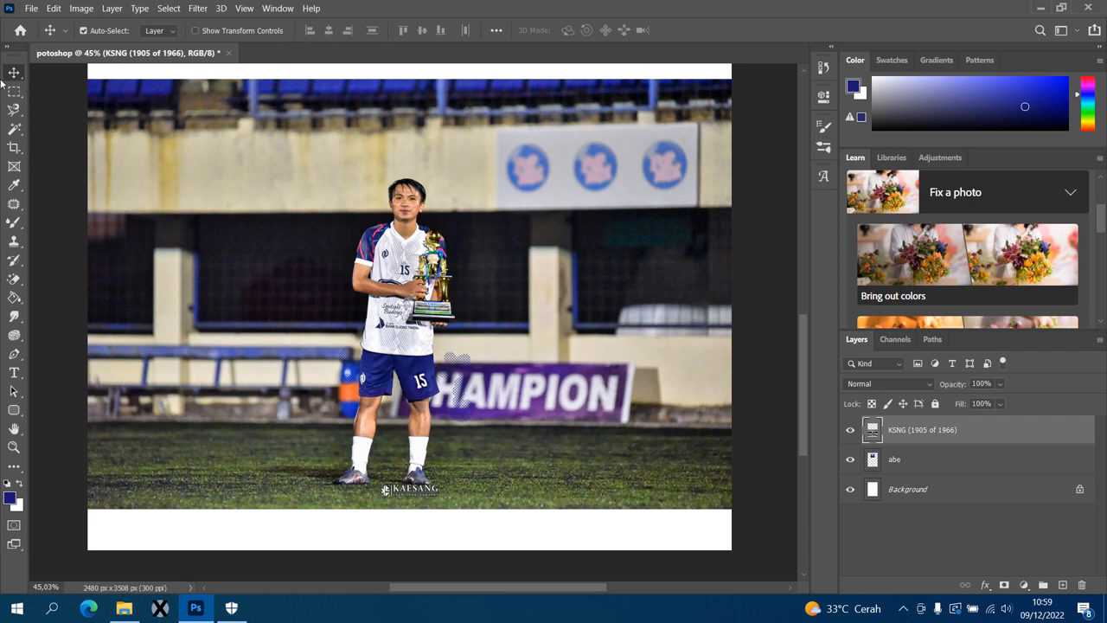
- Open the file contoh.psd and enlarge its view to about 33.3%
click(31, 8)
click(50, 63)
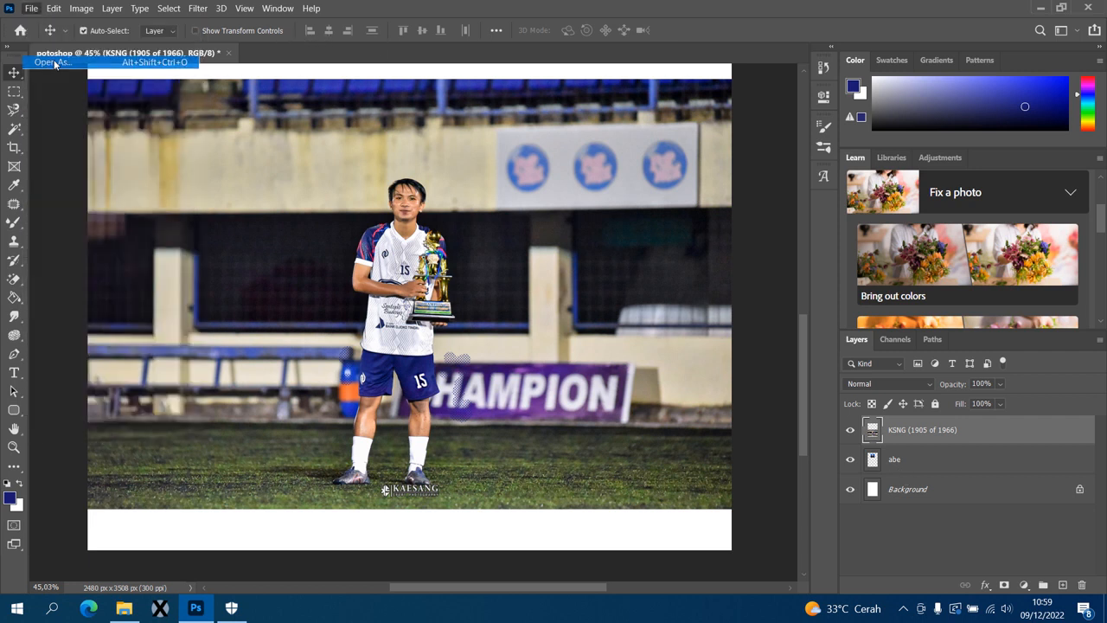
click(173, 159)
double_click(175, 162)
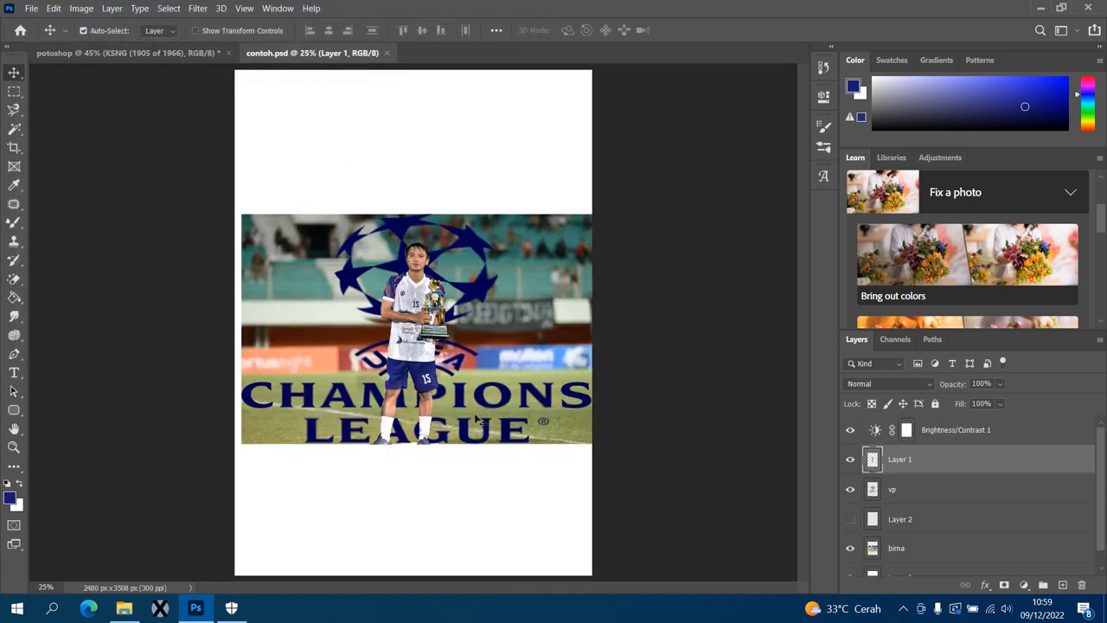
scroll(475, 419, up, 1)
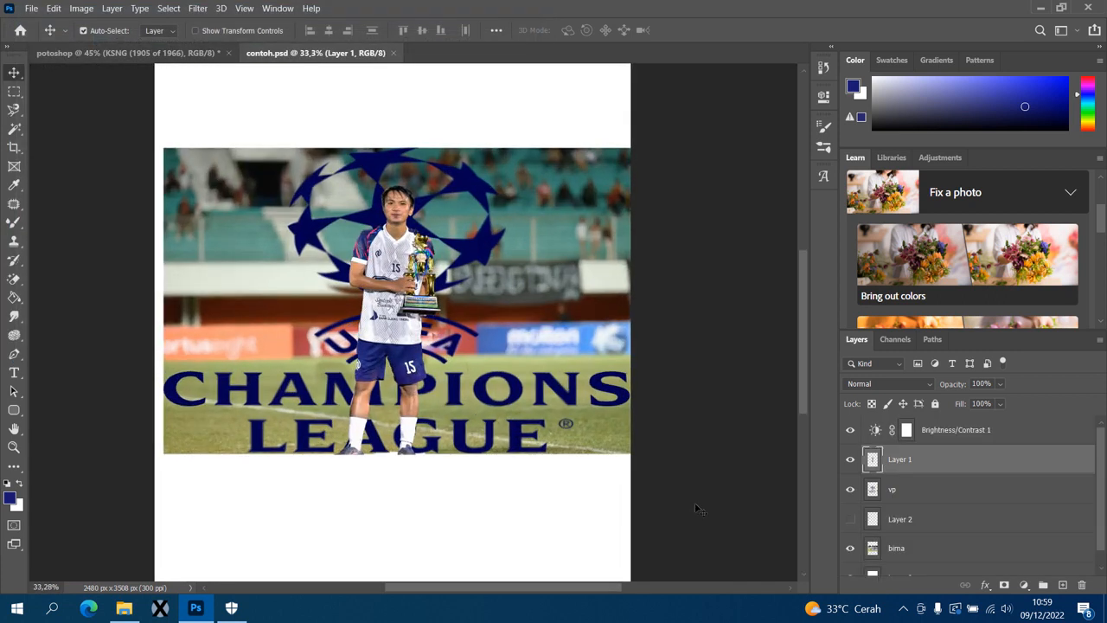
- Make Layer 2 visible and select Layer 1 in contoh.psd
click(929, 492)
click(929, 522)
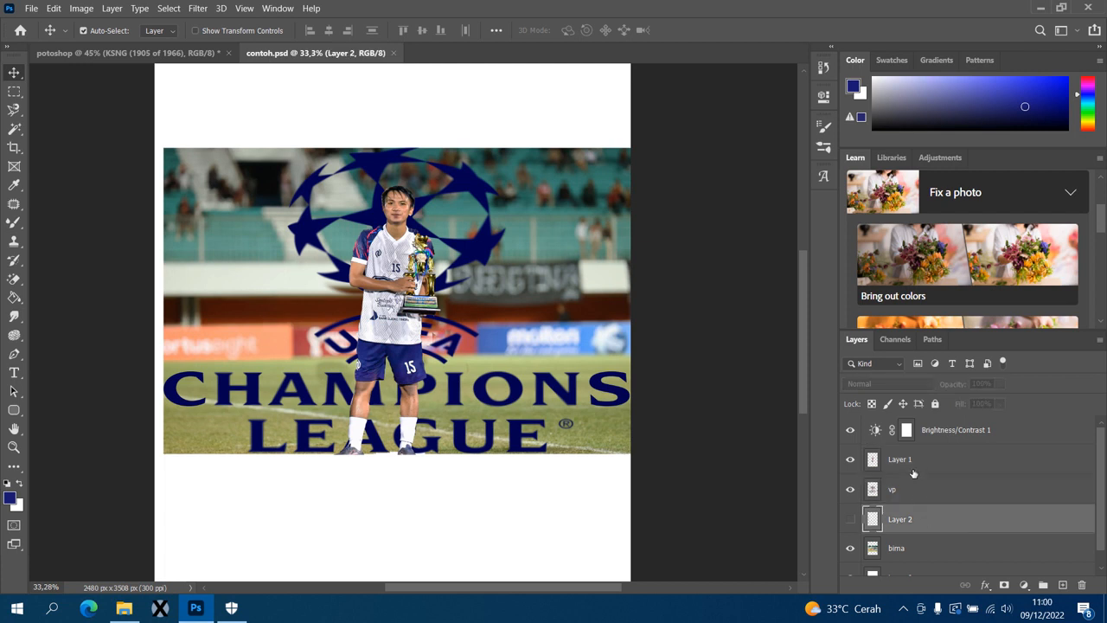
click(914, 471)
click(851, 520)
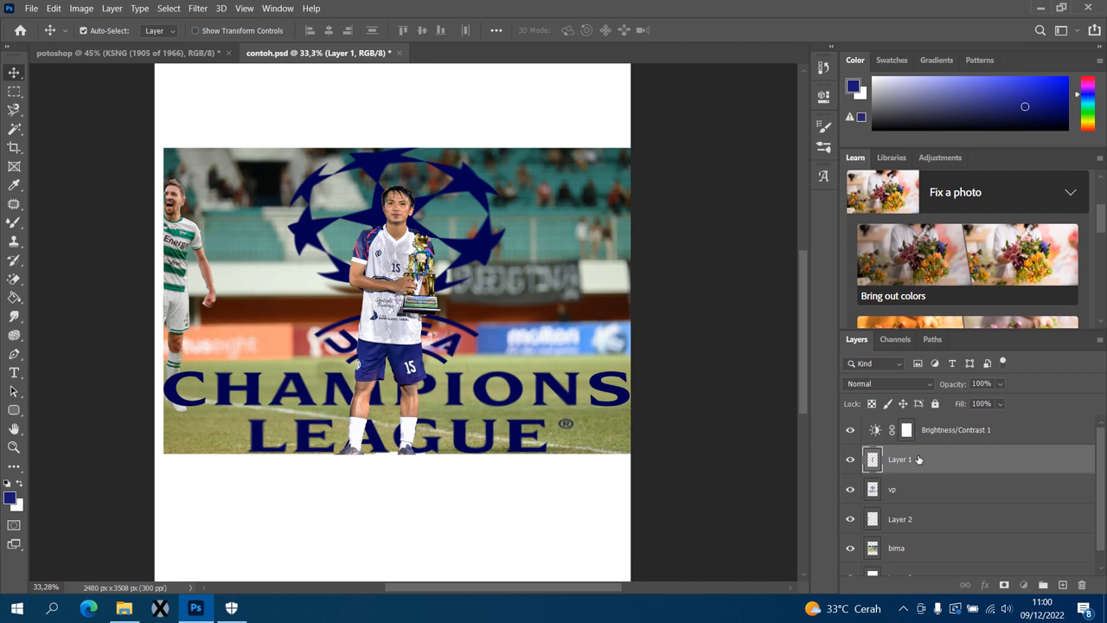
- Move Layer 1 below the vp logo layer, and restore the order with Layer 1 above vp
drag(919, 460, 924, 499)
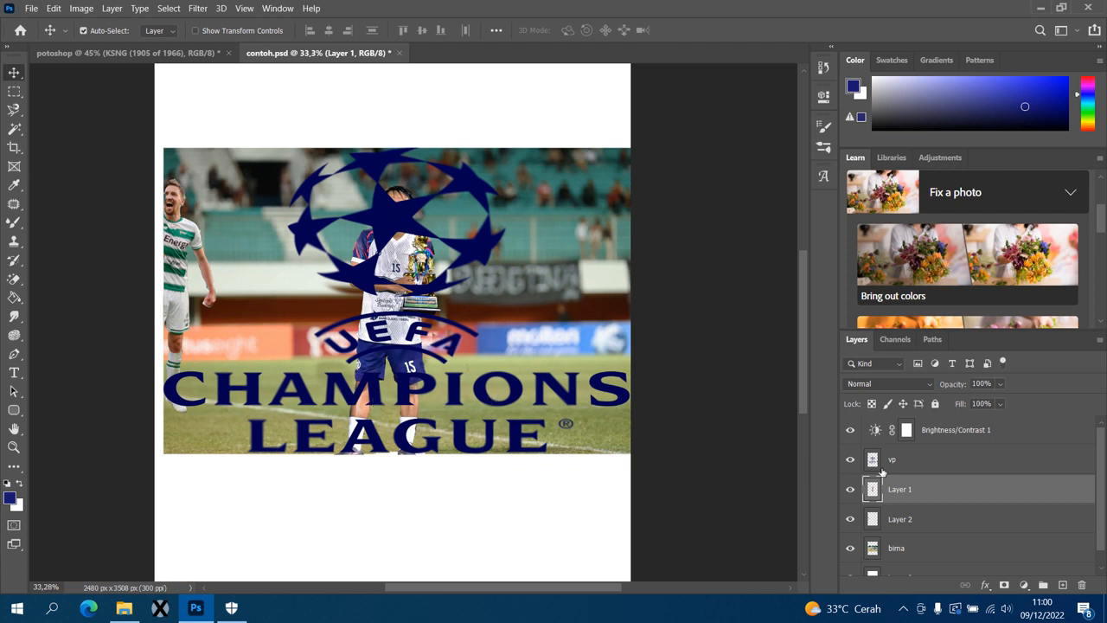
drag(899, 486, 903, 492)
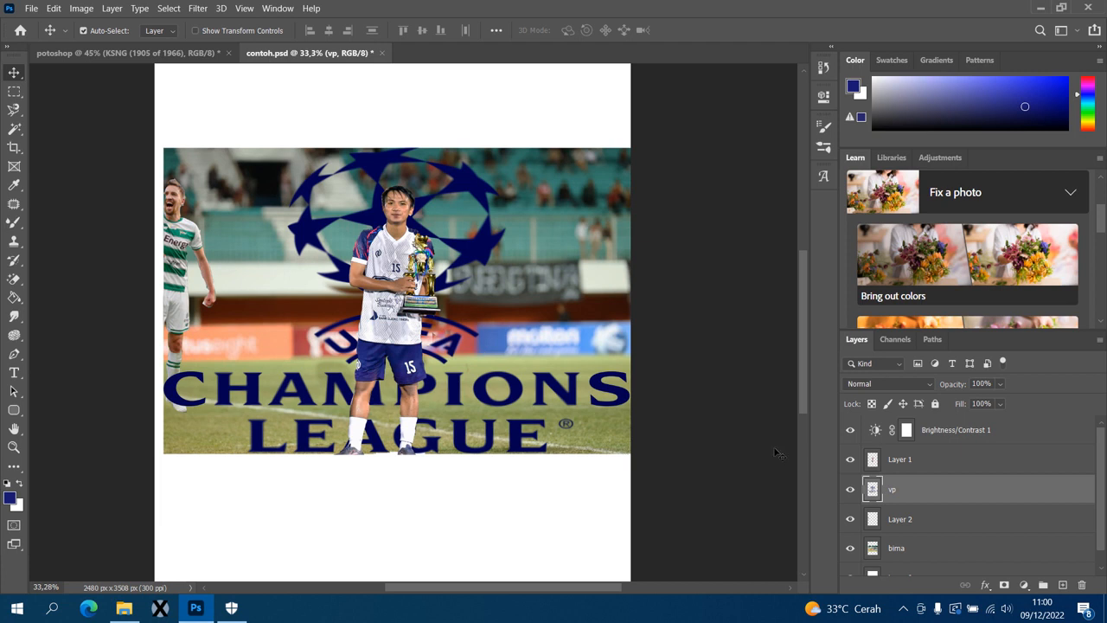
scroll(882, 474, down, 1)
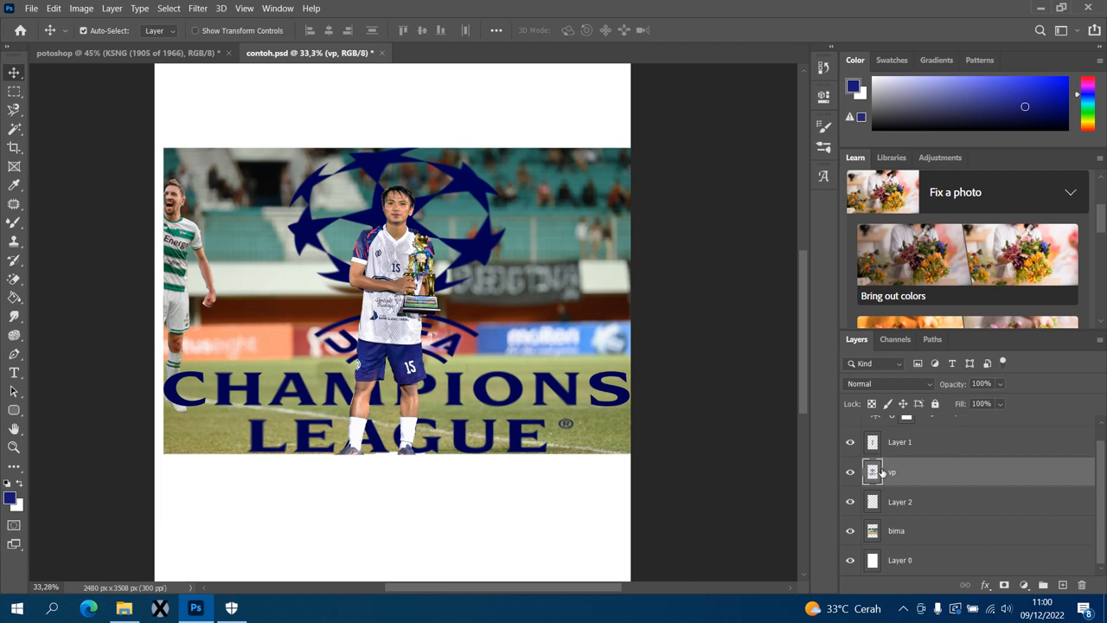
scroll(883, 472, up, 1)
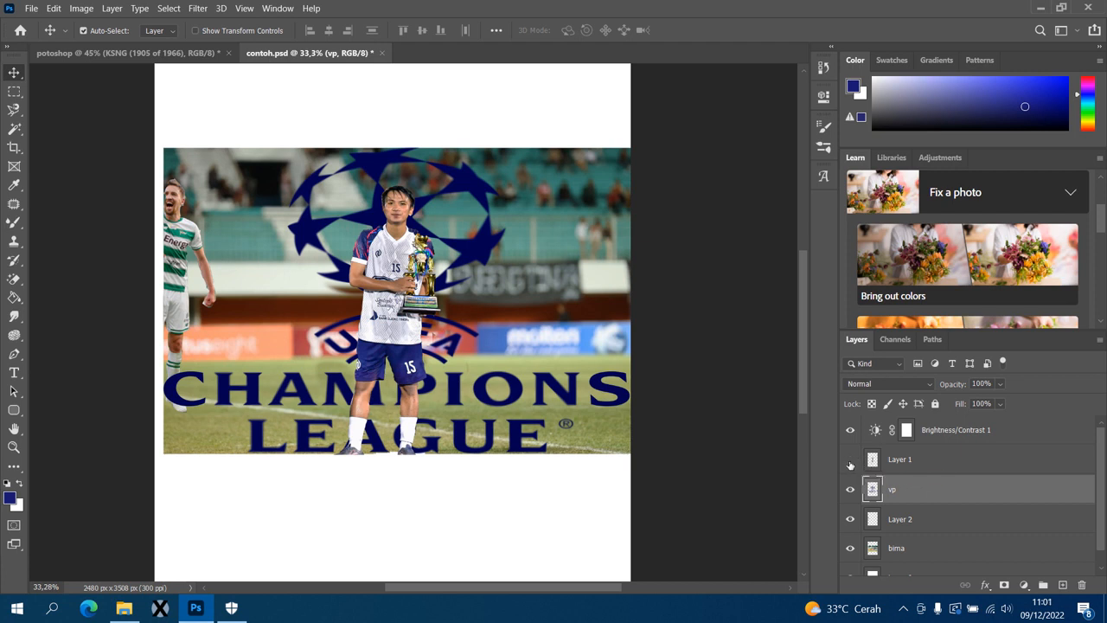
- Toggle the visibility of Layer 1 and Layer 2 off and on to examine what each contributes
click(851, 461)
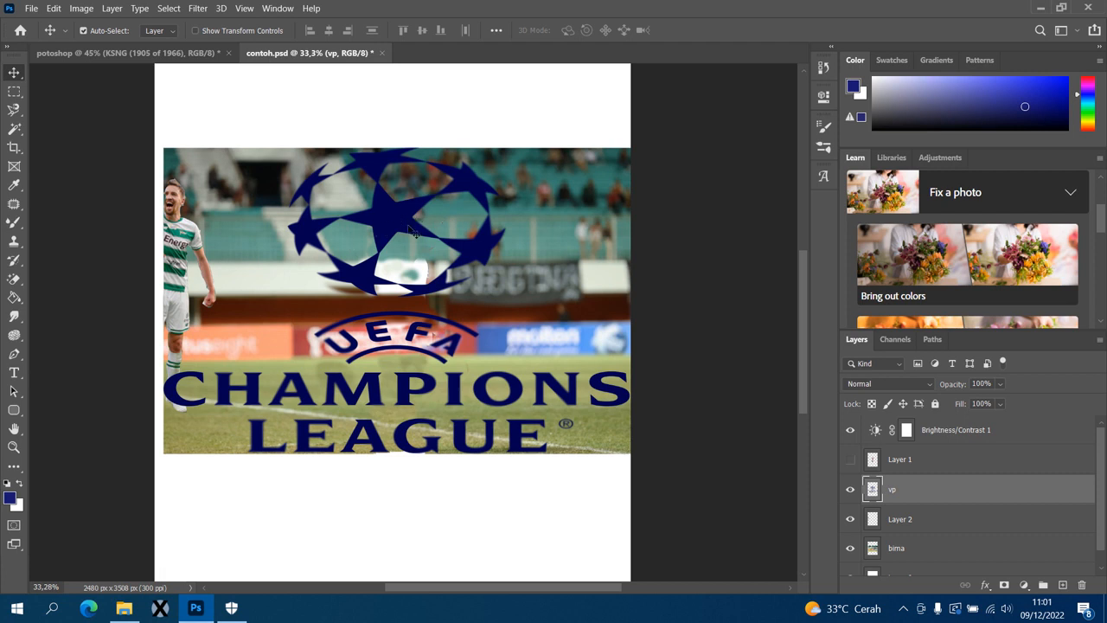
click(850, 460)
click(850, 519)
click(851, 519)
scroll(971, 477, down, 1)
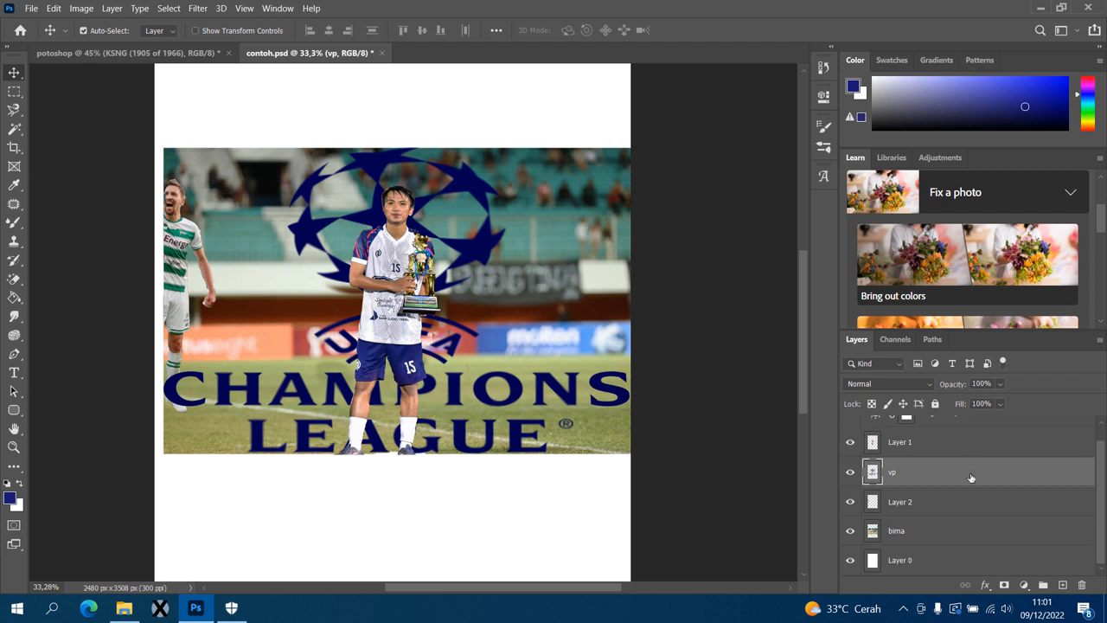
scroll(1093, 558, up, 1)
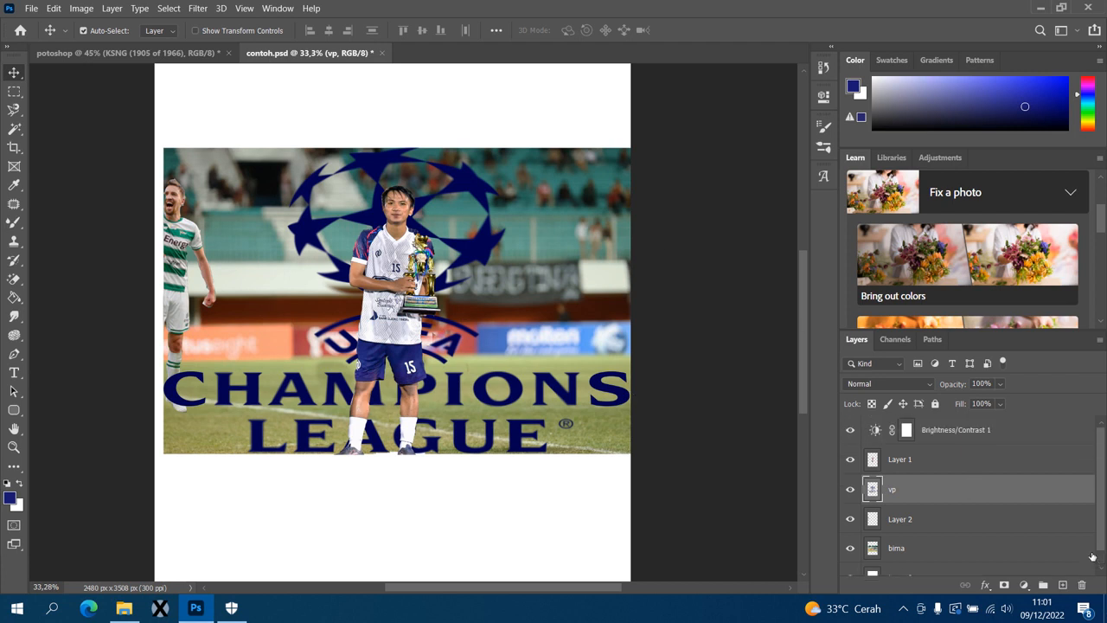
click(927, 382)
click(1052, 400)
scroll(941, 278, up, 3)
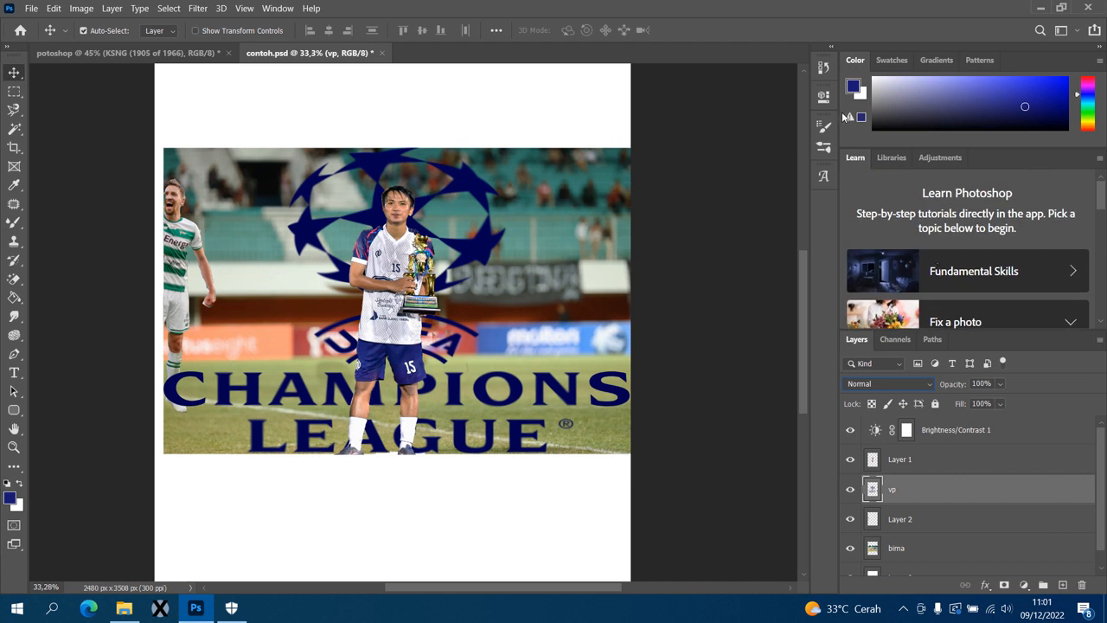